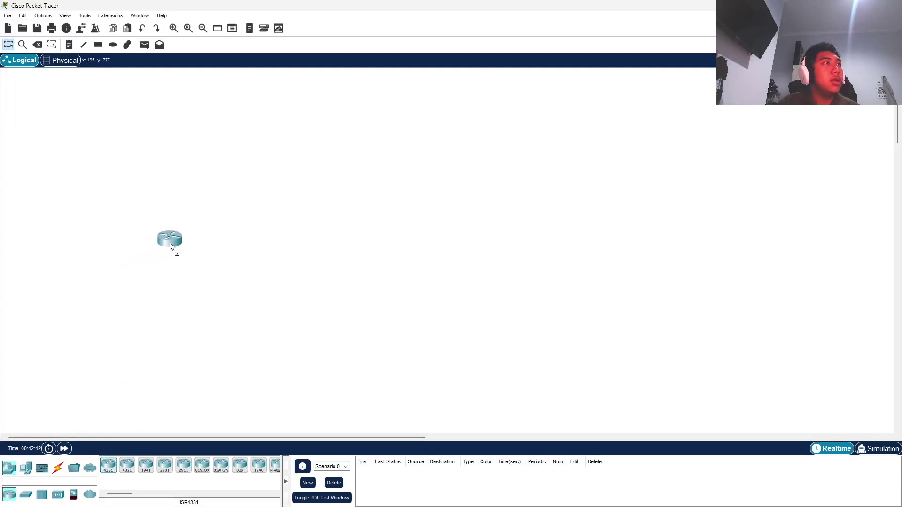
Place four ISR4331 routers in a row across the logical workspace.
click(108, 465)
click(256, 239)
click(107, 466)
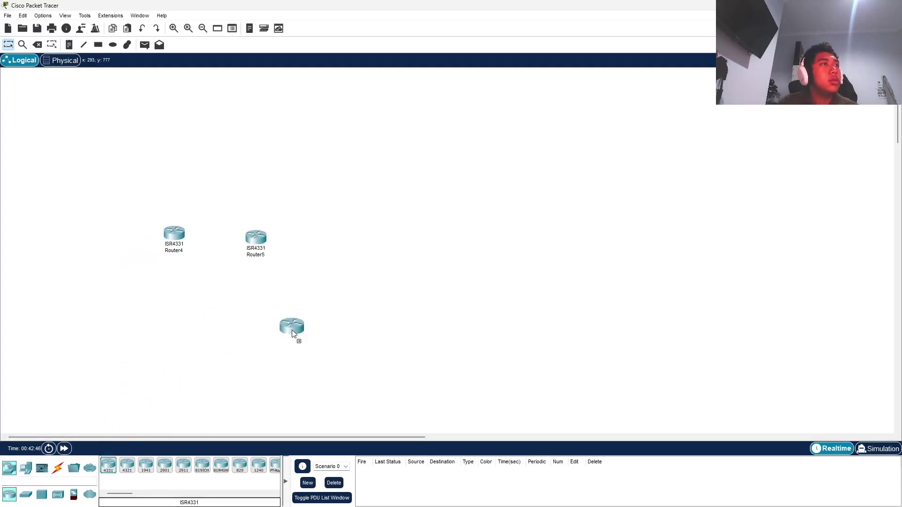
click(108, 465)
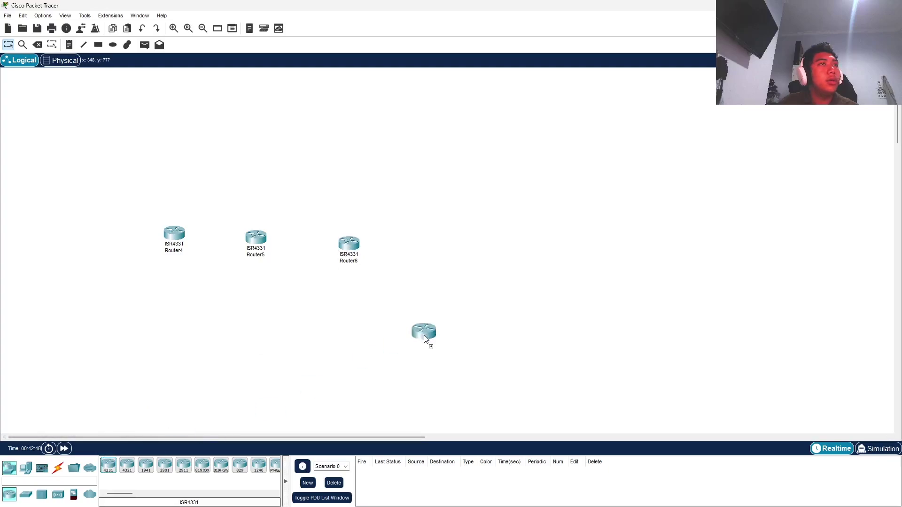
click(441, 249)
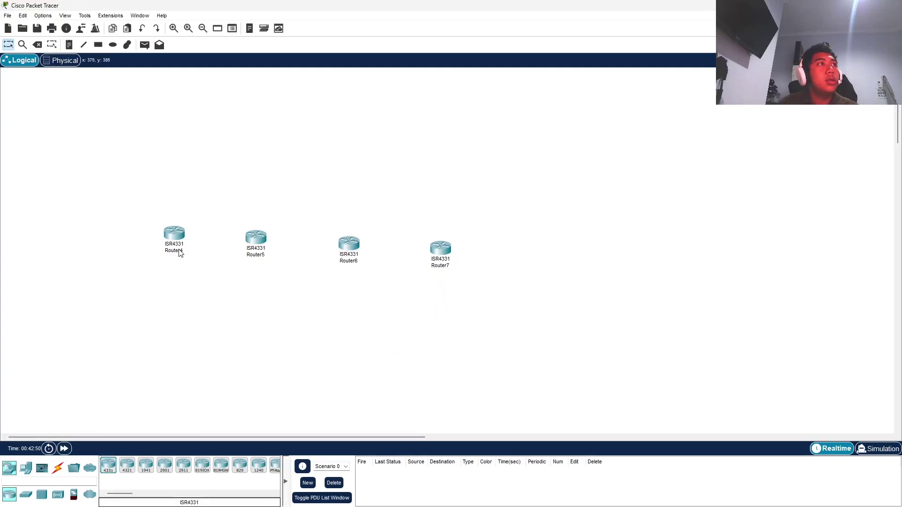
Rename the four routers, in order along the row, as Router 1, Router 2, Router 3 and Router 4.
click(180, 253)
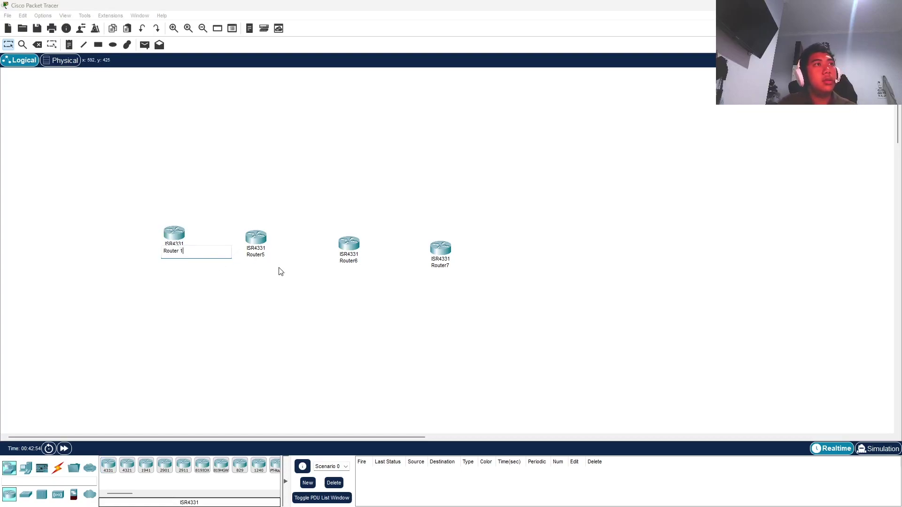
text(1)
click(261, 255)
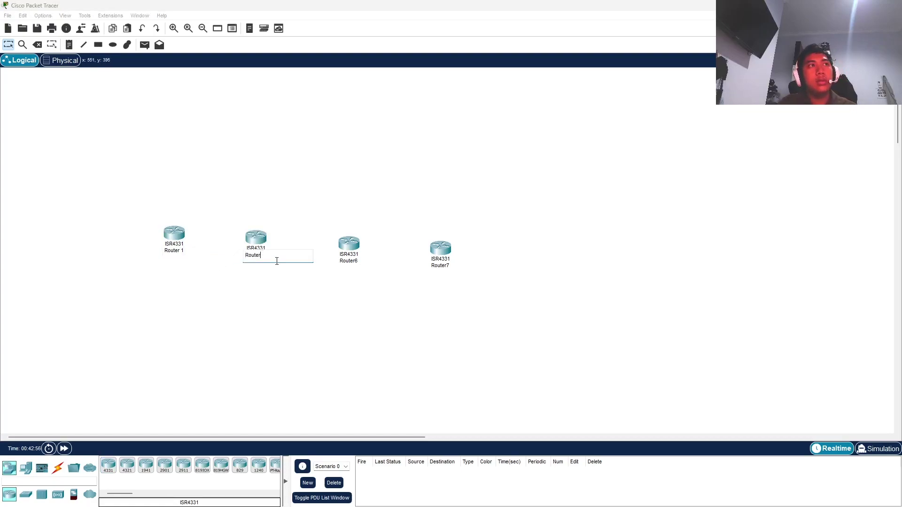
click(337, 276)
click(362, 261)
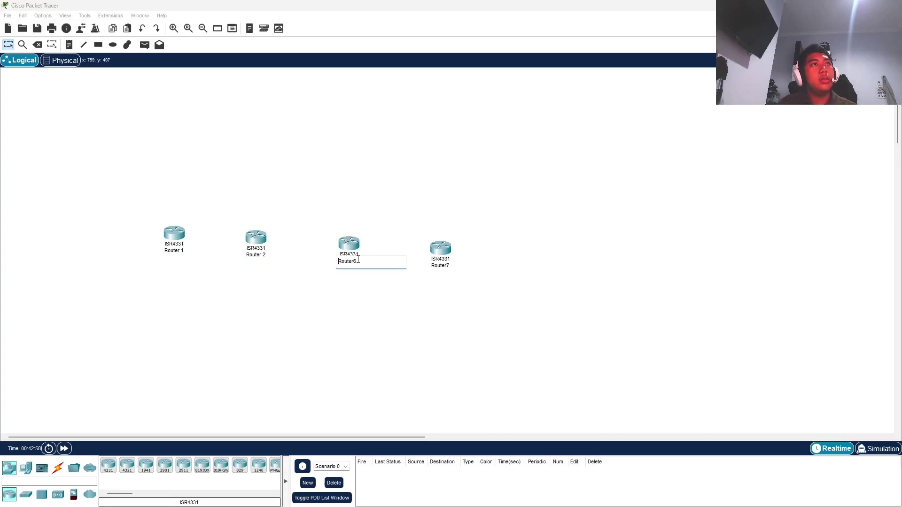
double_click(362, 260)
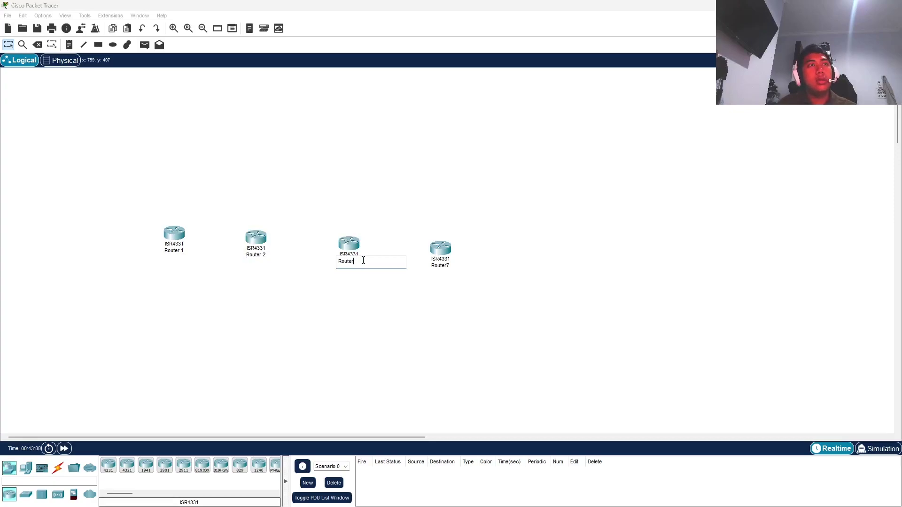
click(454, 266)
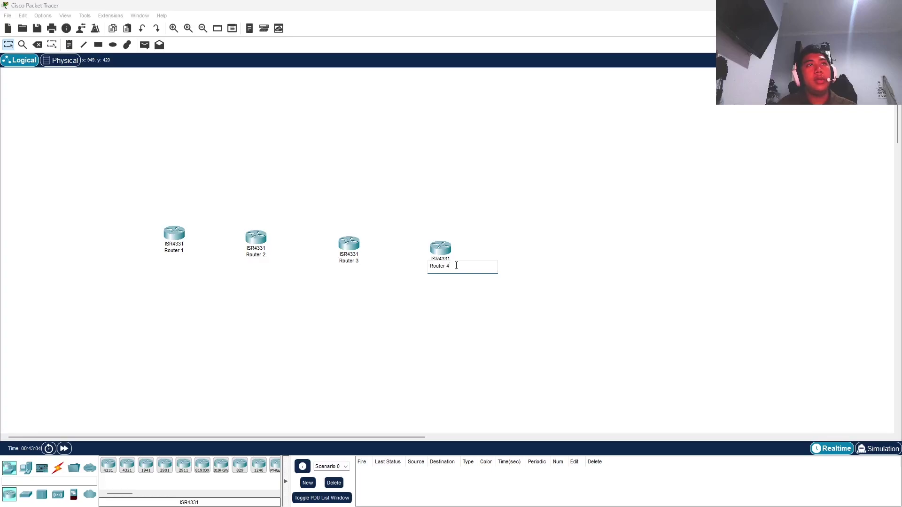
click(424, 264)
Move the four routers higher in the workspace and spread them into a wider, evenly spaced row.
drag(174, 233, 194, 192)
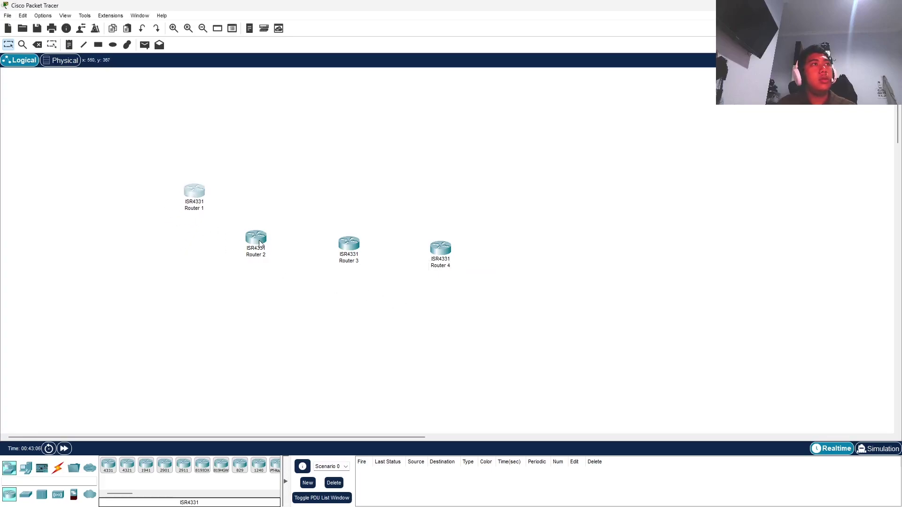
drag(260, 242, 315, 194)
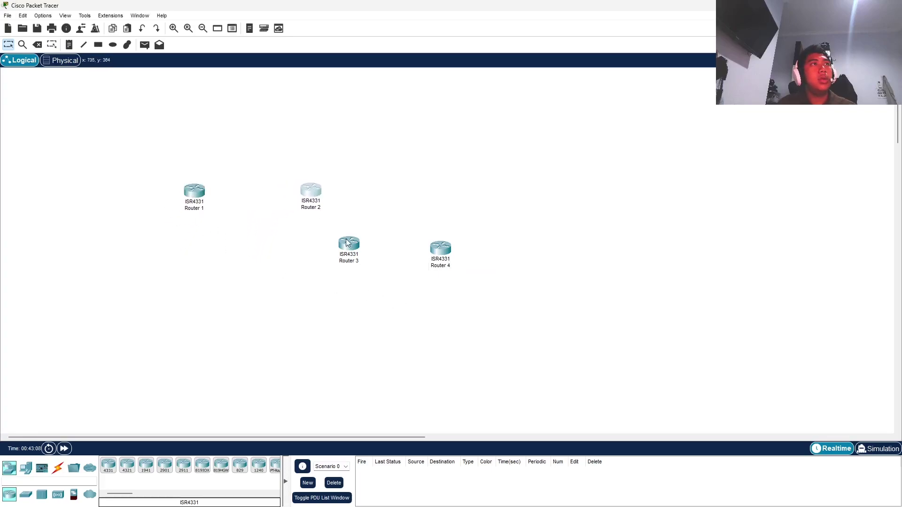
drag(351, 244, 443, 193)
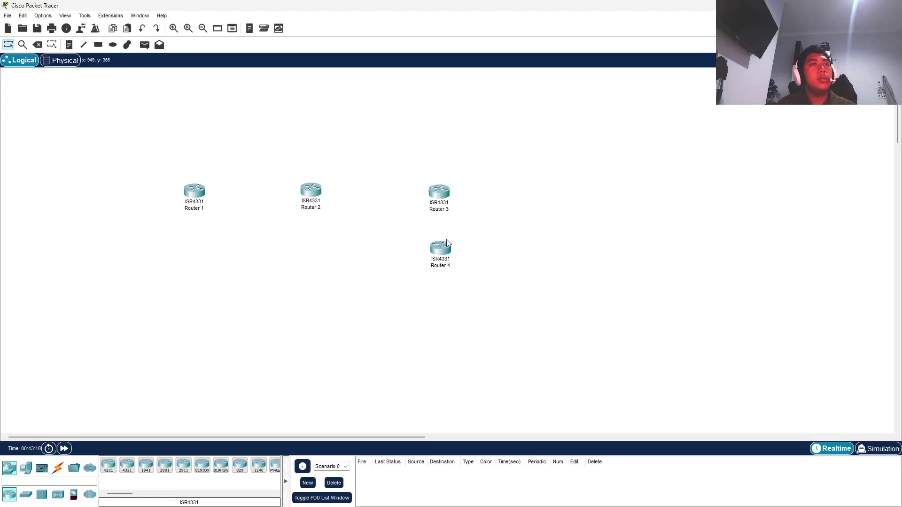
drag(446, 242, 576, 187)
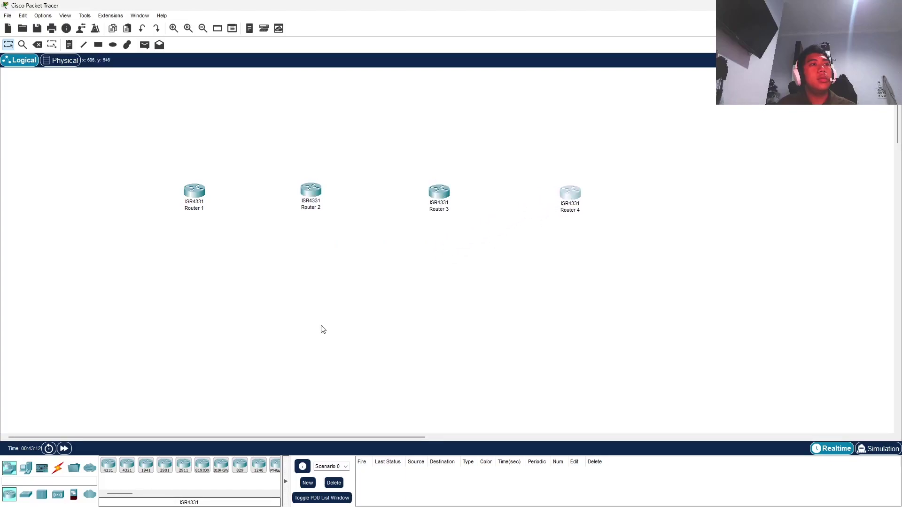
Place four 2960-24TT switches, one beneath each router, and align them in a row.
drag(26, 495, 191, 274)
drag(25, 494, 313, 281)
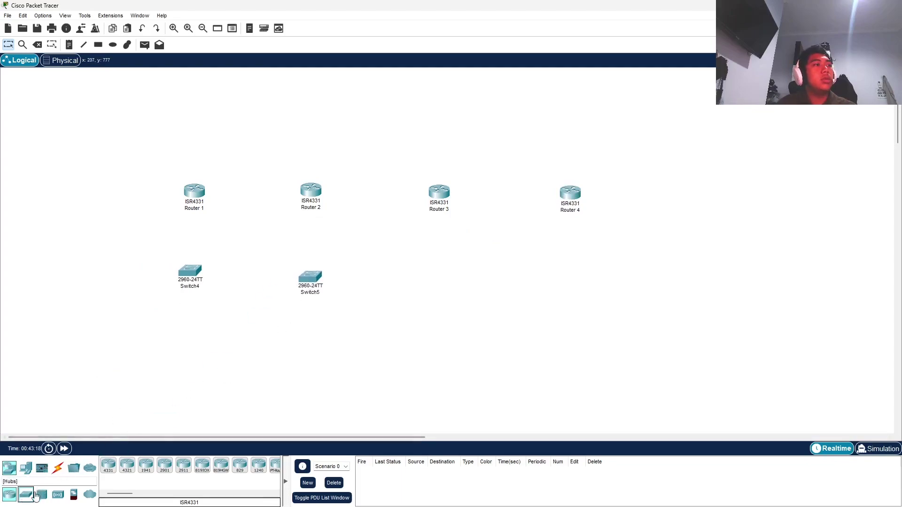
drag(36, 495, 442, 292)
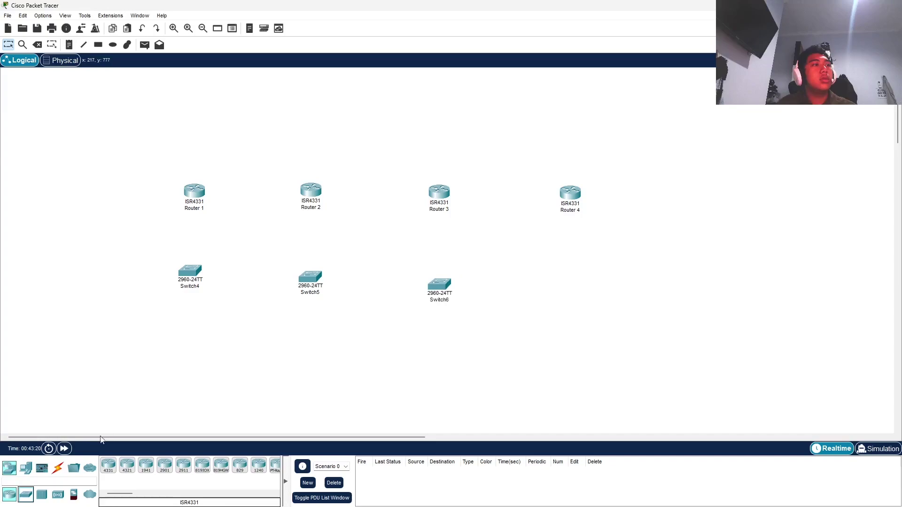
drag(26, 495, 574, 298)
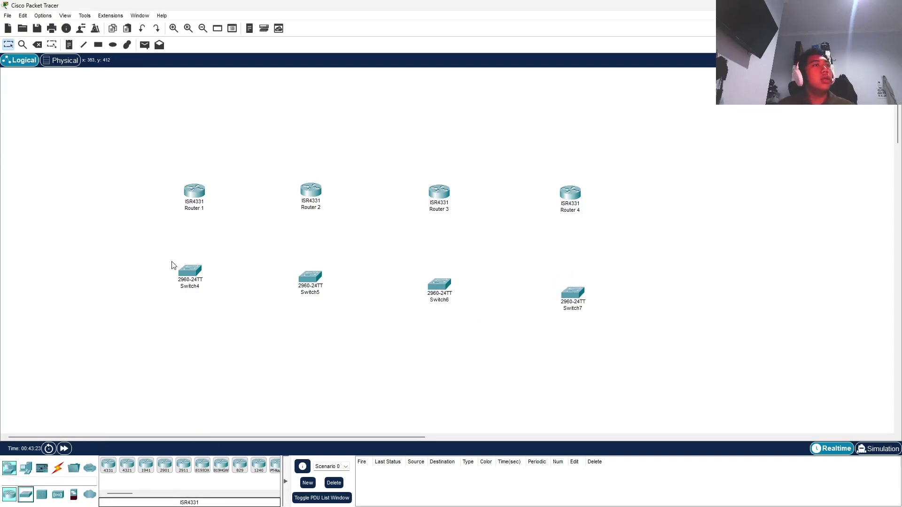
drag(442, 291, 442, 282)
drag(577, 297, 577, 280)
Rename the four switches, in order along the row, as Switch 1, Switch 2, Switch 3 and Switch 4.
click(198, 288)
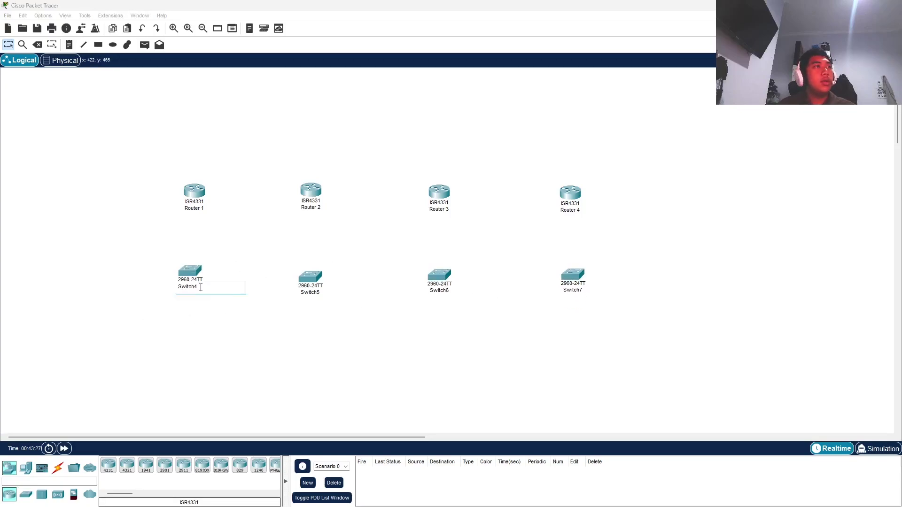
click(202, 288)
key(BackSpace)
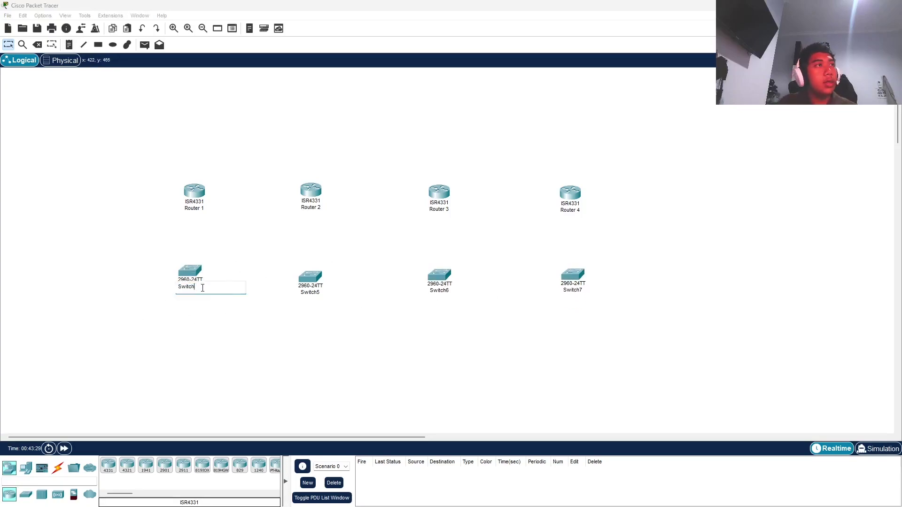
click(323, 292)
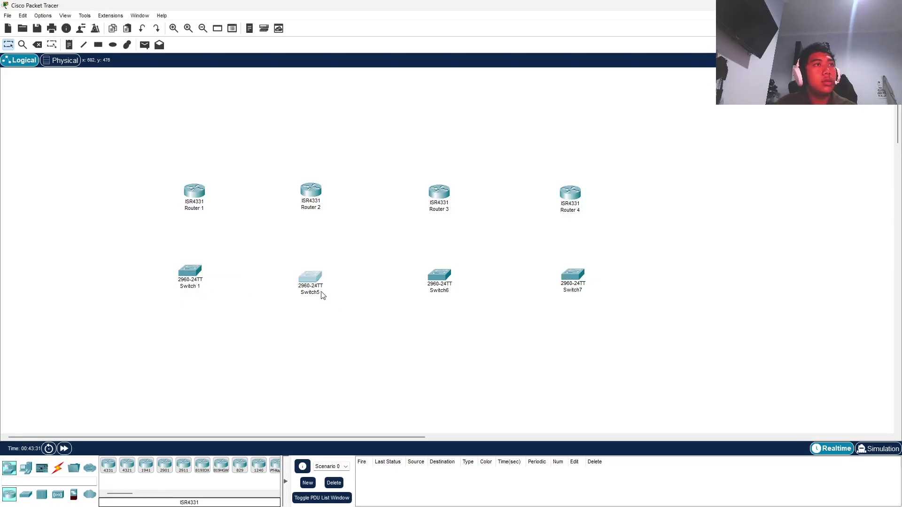
click(634, 117)
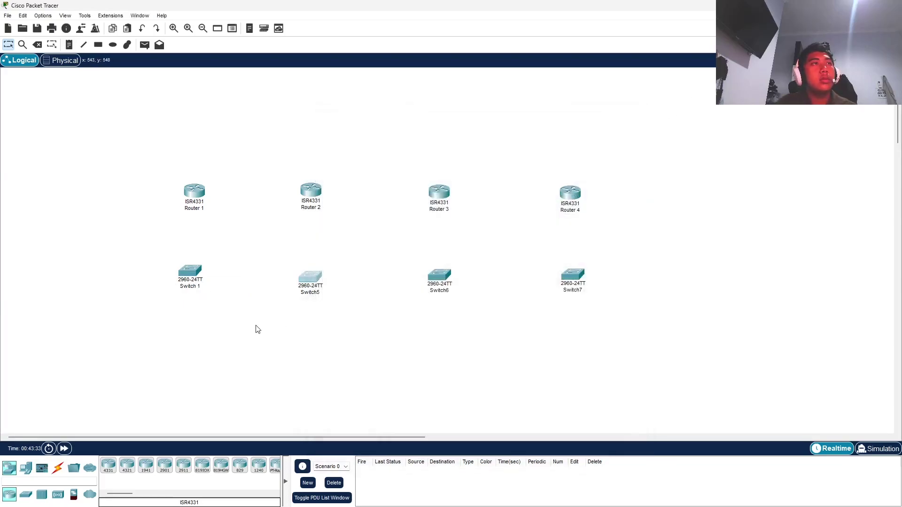
click(320, 292)
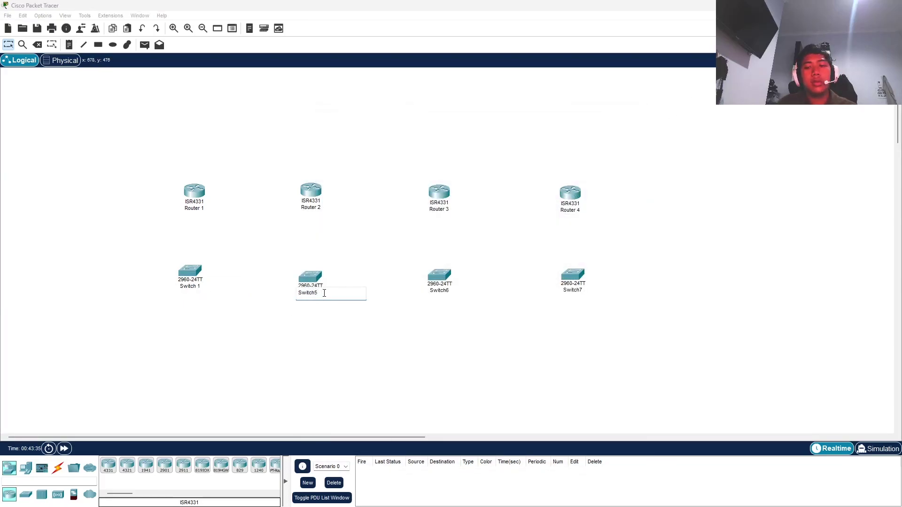
click(447, 291)
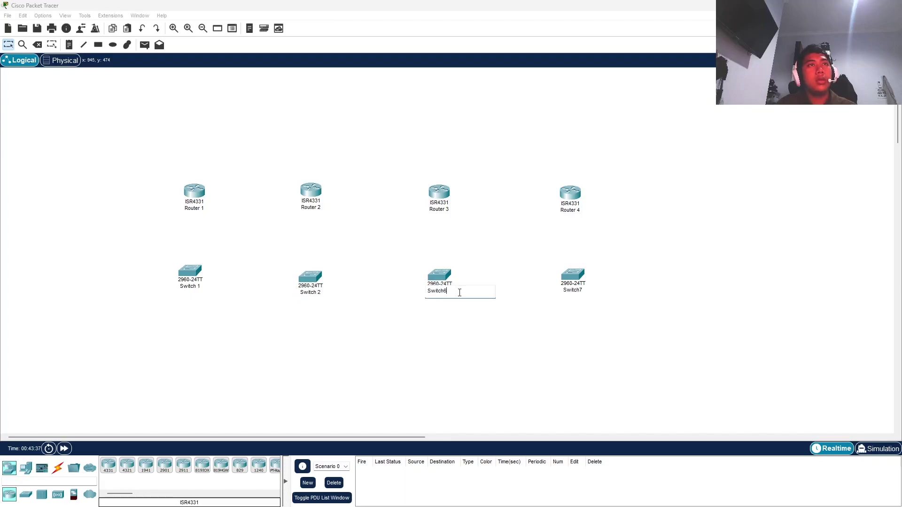
click(584, 290)
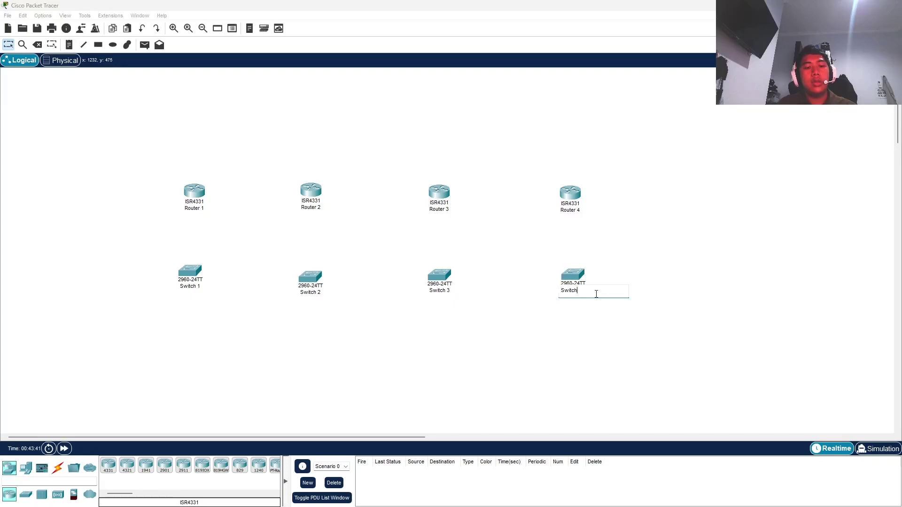
click(485, 345)
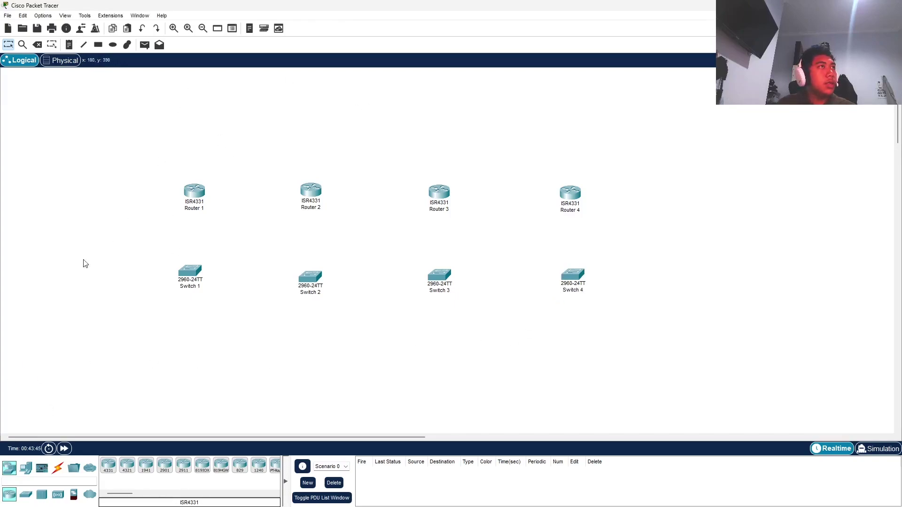
Place three PC-PT end devices, two beneath Switch 1 and one beneath Switch 2.
click(25, 469)
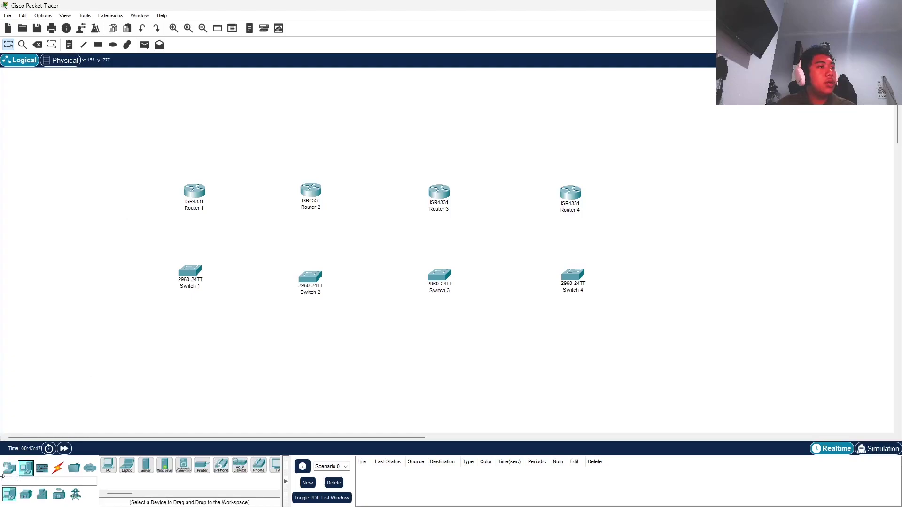
click(108, 473)
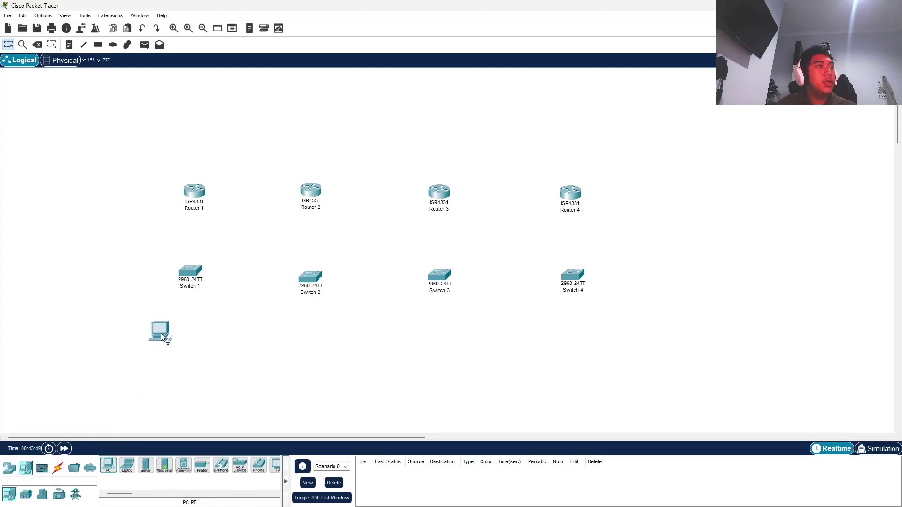
click(160, 335)
click(214, 340)
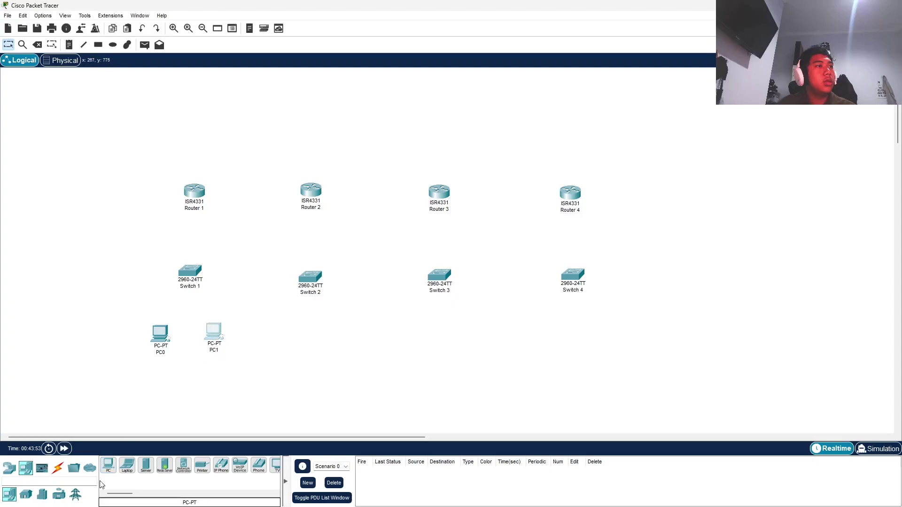
click(108, 467)
click(292, 337)
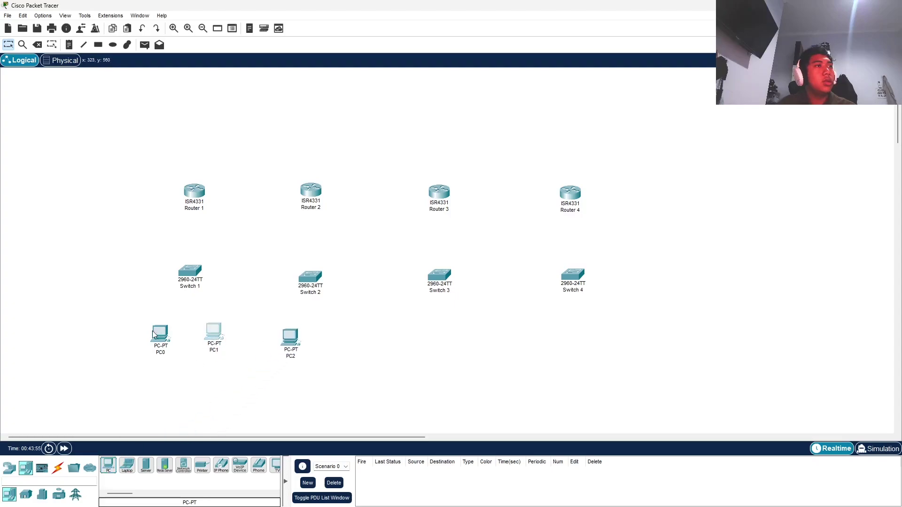
Delete PC0 and move PC1 and PC2 side by side beneath Switch 1.
drag(170, 347, 100, 323)
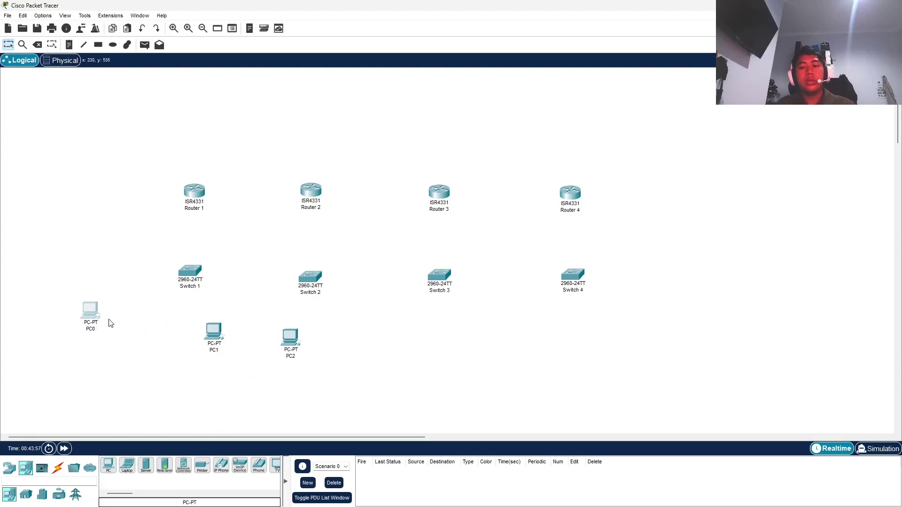
key(Delete)
click(444, 271)
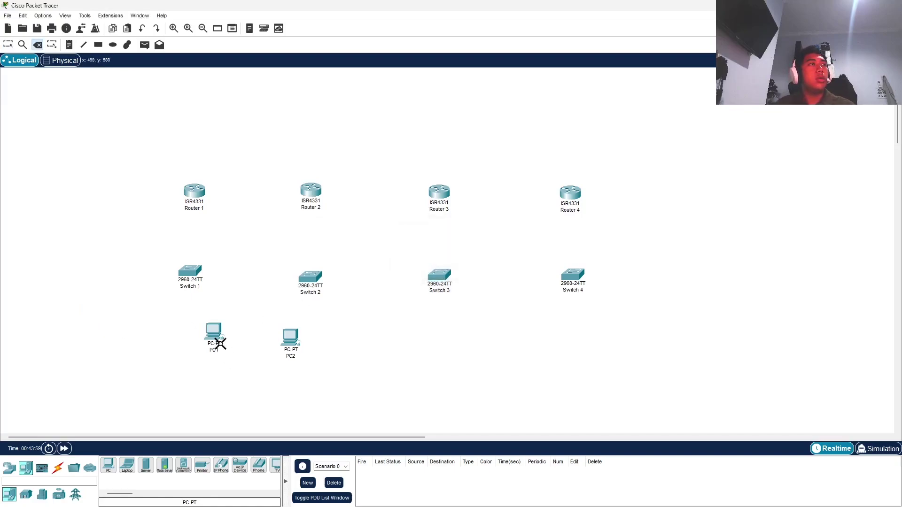
click(7, 45)
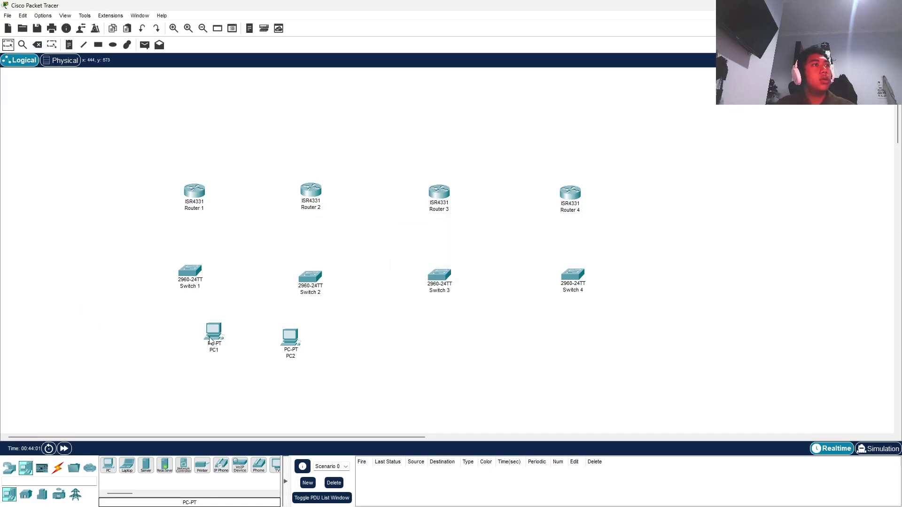
drag(210, 339, 173, 336)
drag(297, 353, 215, 344)
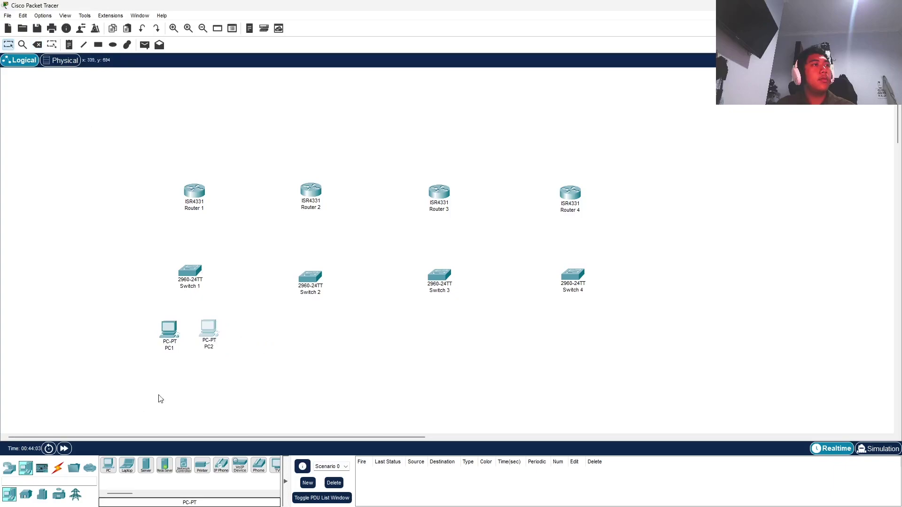
Place six more PC-PT end devices, two beneath each of Switch 2, Switch 3 and Switch 4.
click(108, 465)
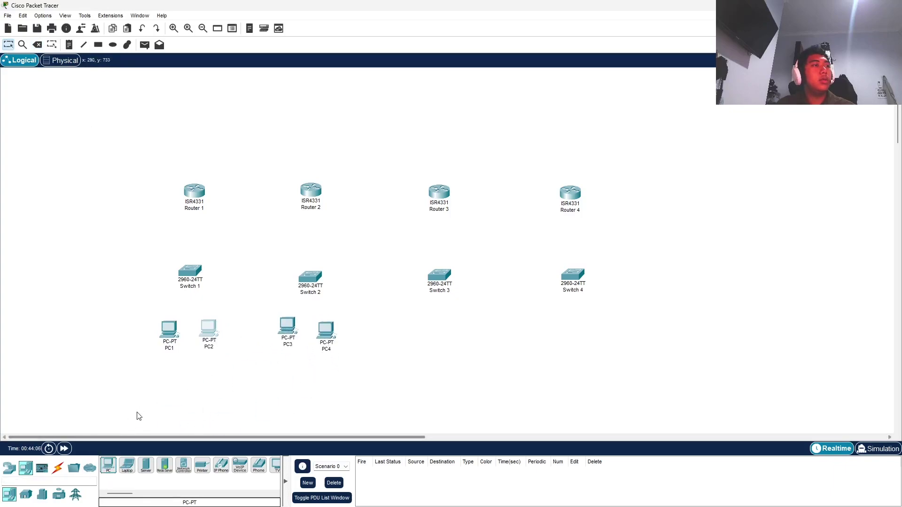
click(108, 465)
click(419, 329)
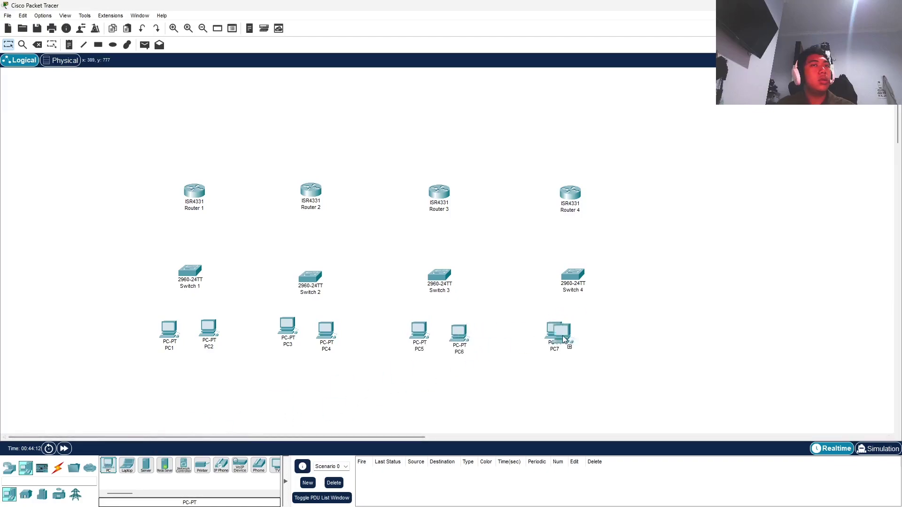
click(590, 334)
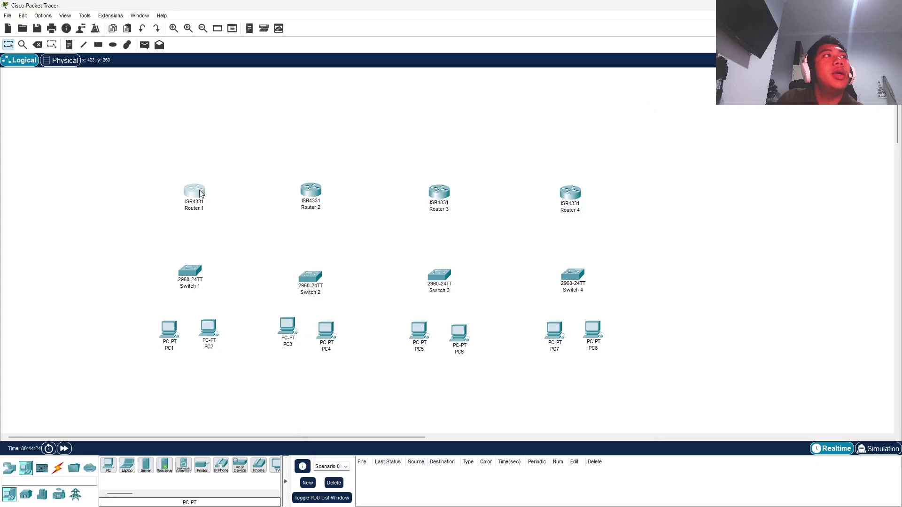
Install a GLC-T module in the SFP slot of Router 1 and Router 2, with the power switched on again.
click(200, 193)
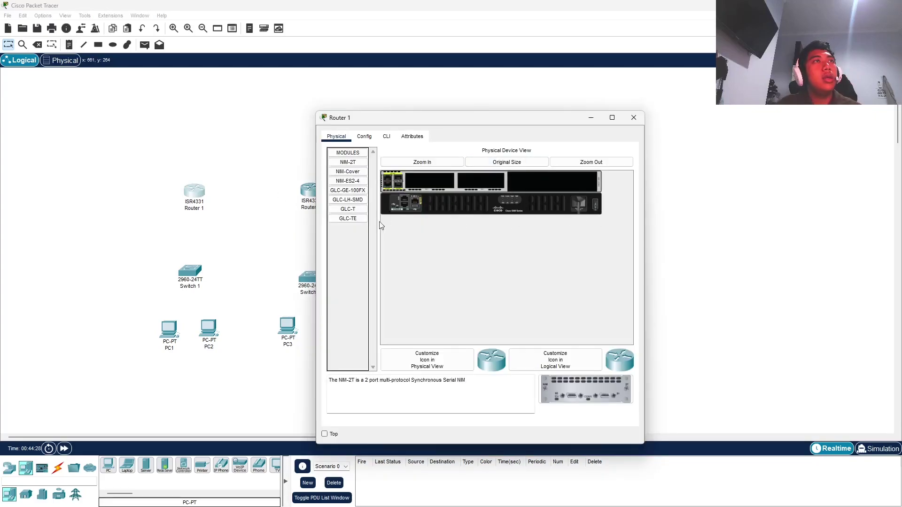
drag(351, 210, 398, 180)
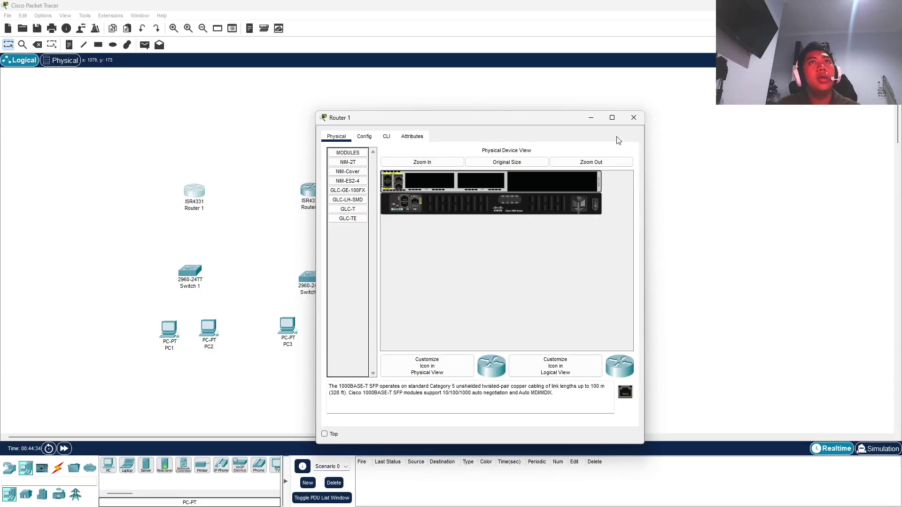
click(634, 118)
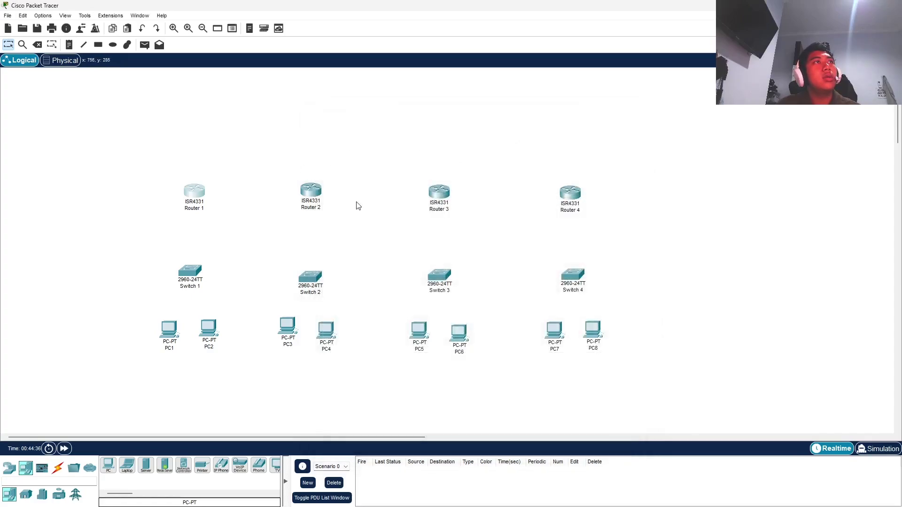
click(311, 190)
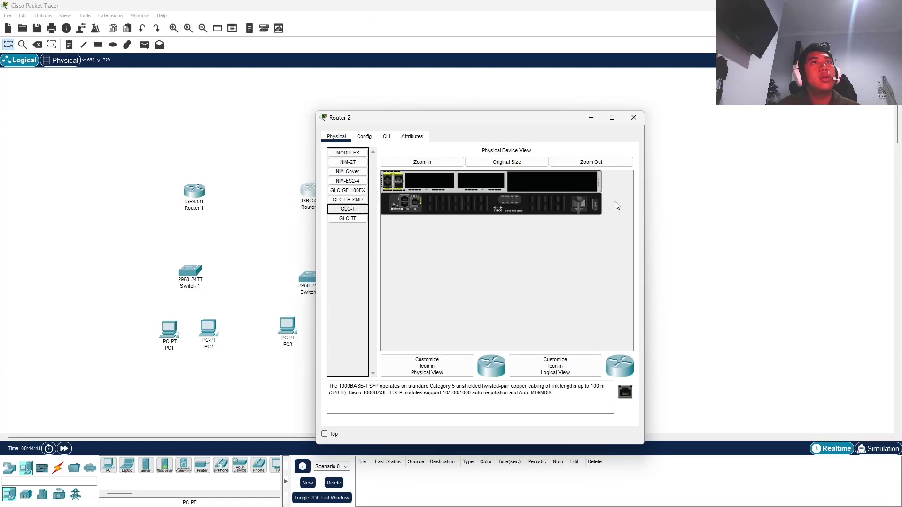
drag(348, 209, 401, 188)
drag(599, 208, 599, 208)
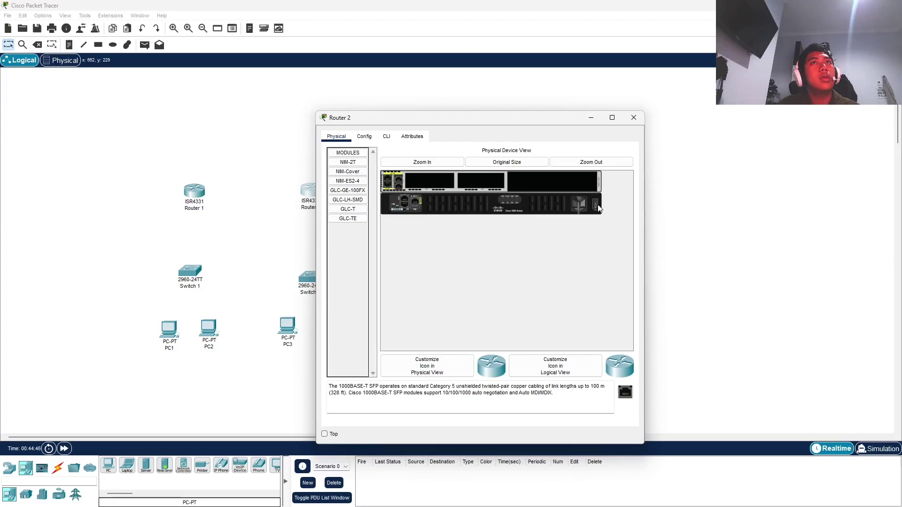
click(633, 117)
Install a GLC-T module in the SFP slot of Router 3 and Router 4, switching the power off and back on.
click(442, 192)
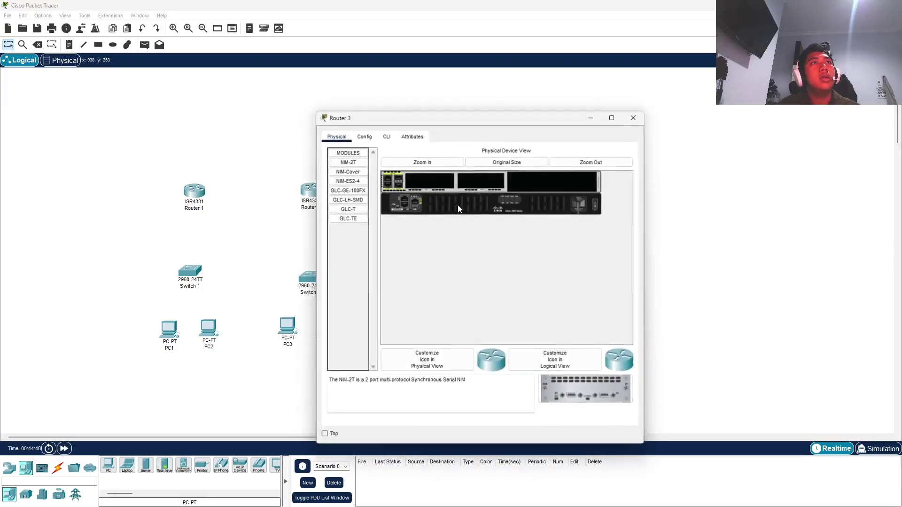
click(353, 210)
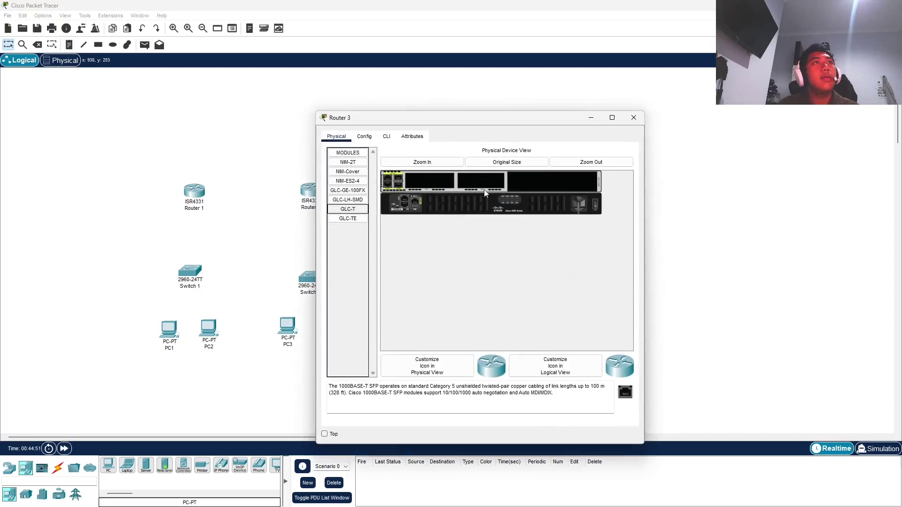
click(595, 206)
drag(348, 209, 398, 182)
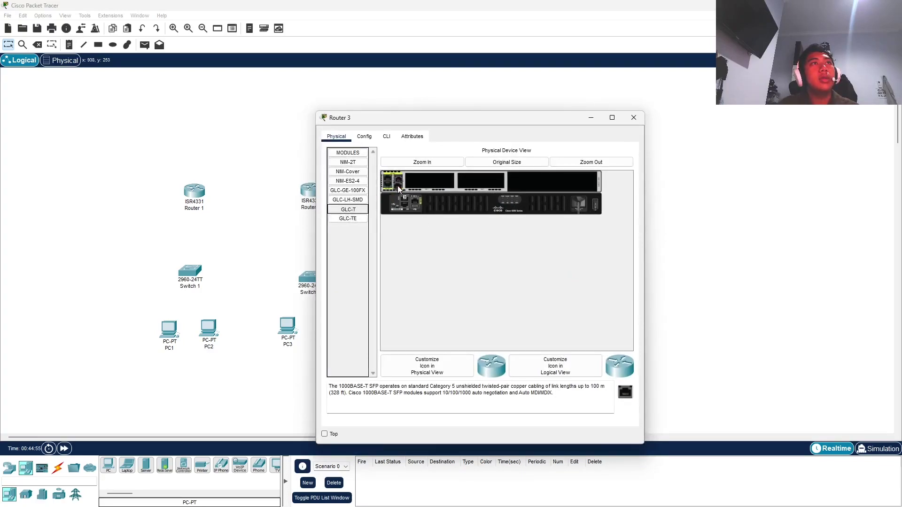
click(641, 121)
click(437, 193)
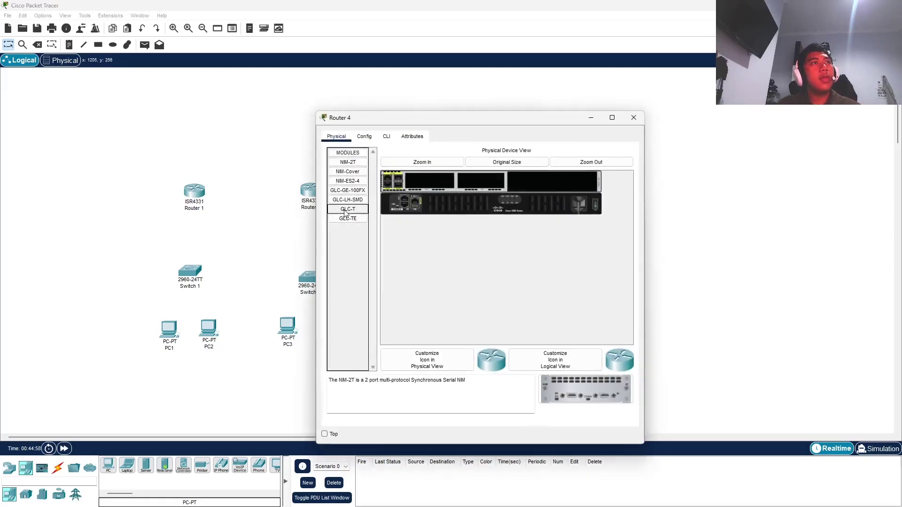
drag(345, 212, 395, 190)
drag(348, 210, 399, 179)
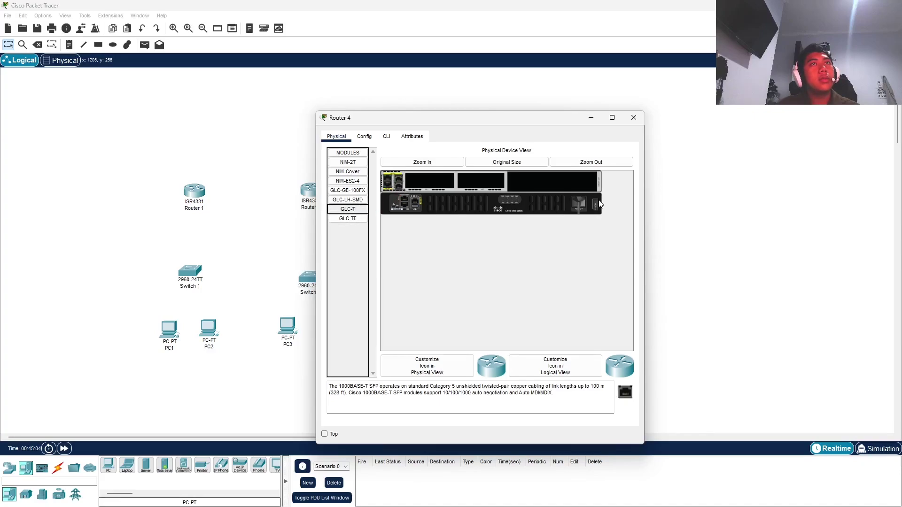
click(634, 117)
Move Switch 1, Switch 2, Switch 3 and Switch 4 up into an even row, each directly beneath its router.
drag(195, 273, 200, 264)
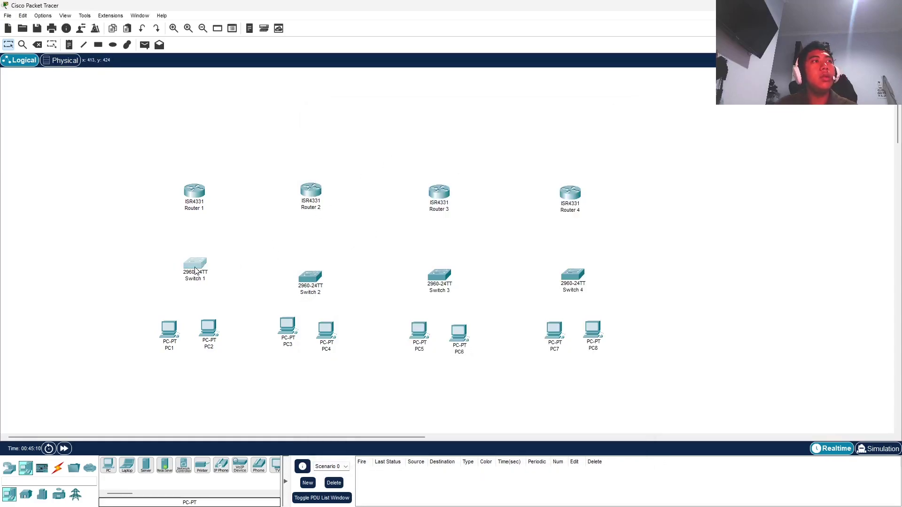
double_click(203, 267)
click(634, 118)
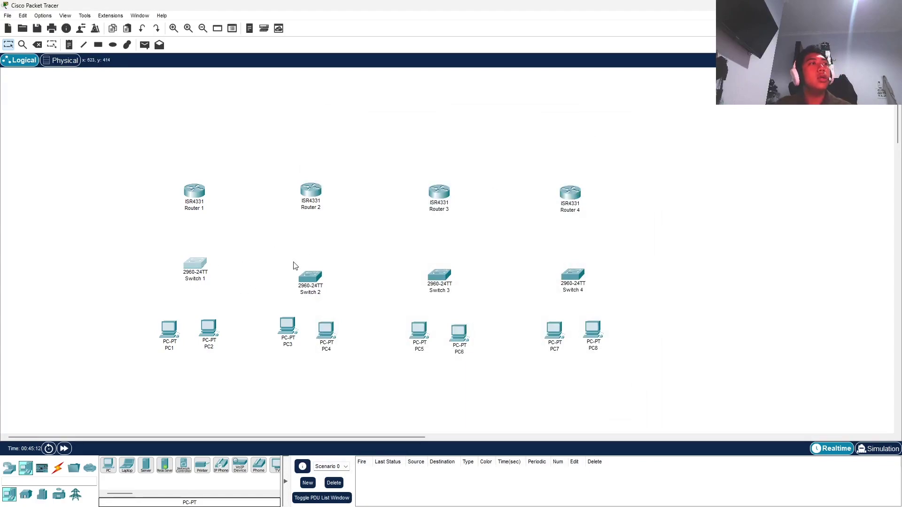
drag(312, 282, 313, 265)
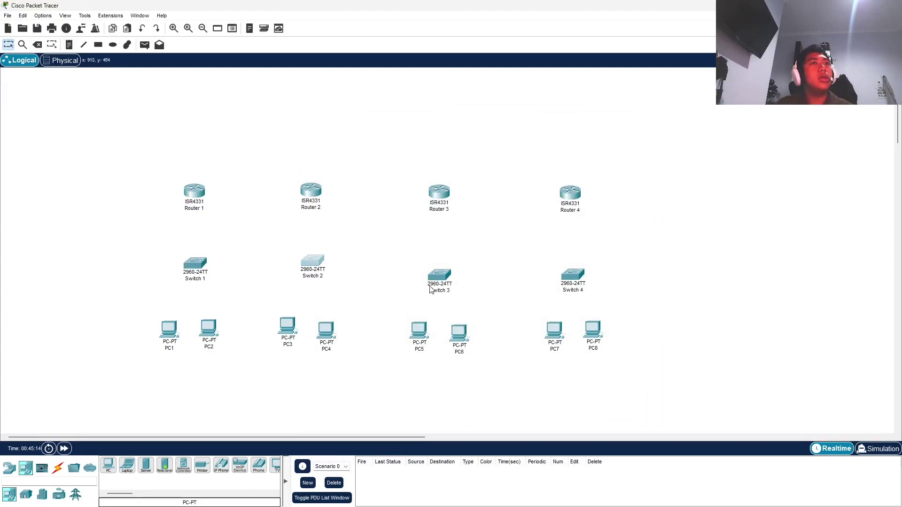
drag(430, 289, 430, 275)
drag(583, 282, 582, 271)
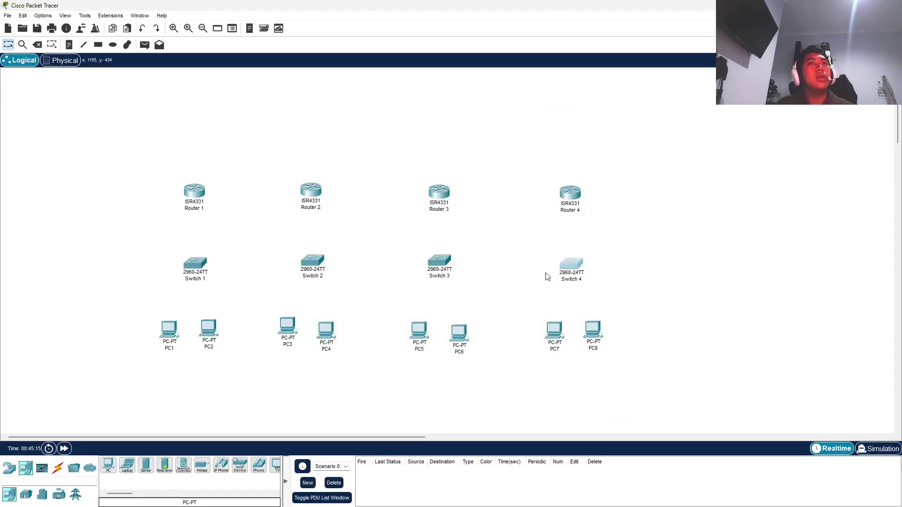
click(121, 319)
drag(196, 276, 194, 276)
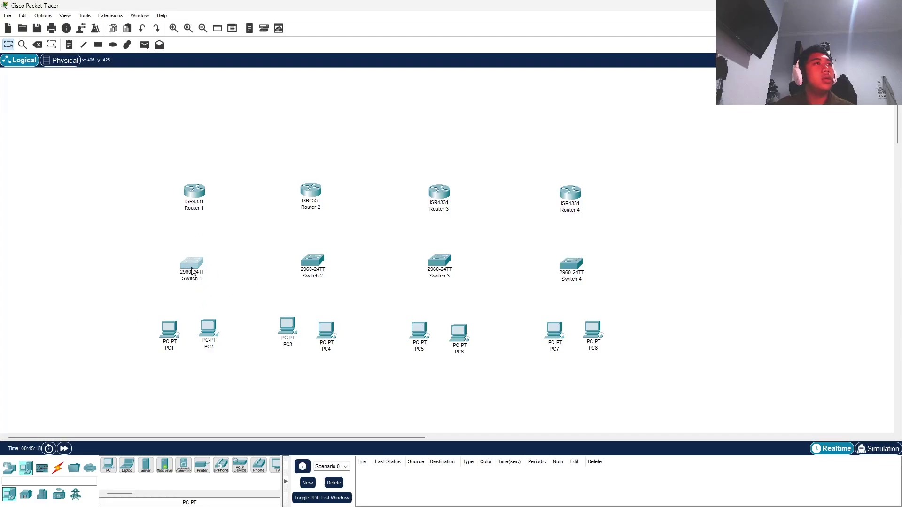
click(141, 419)
Connect PC1 and PC2 to Switch 1 using the automatic connection type.
click(58, 468)
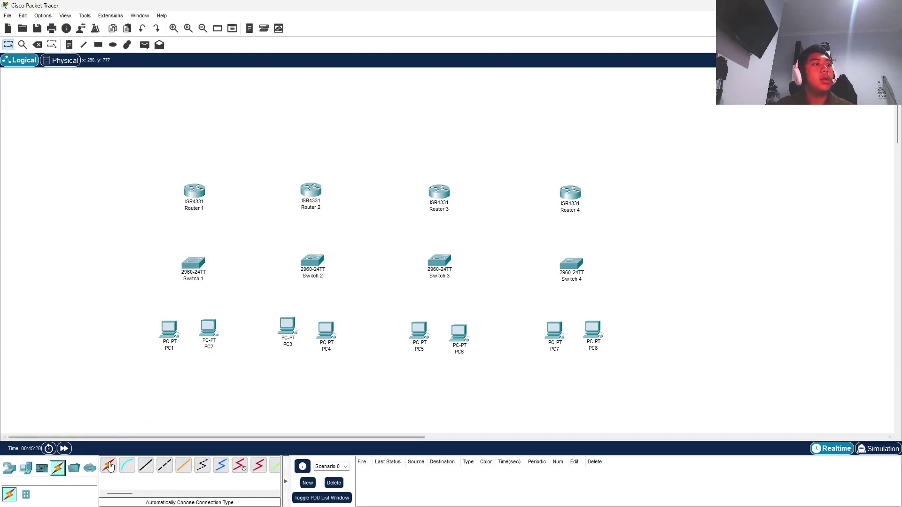
click(108, 466)
click(170, 332)
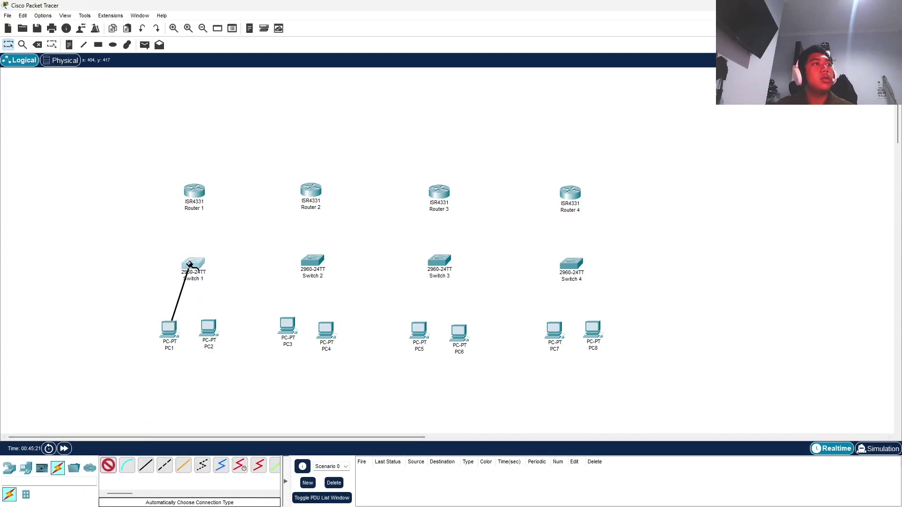
click(193, 265)
click(109, 466)
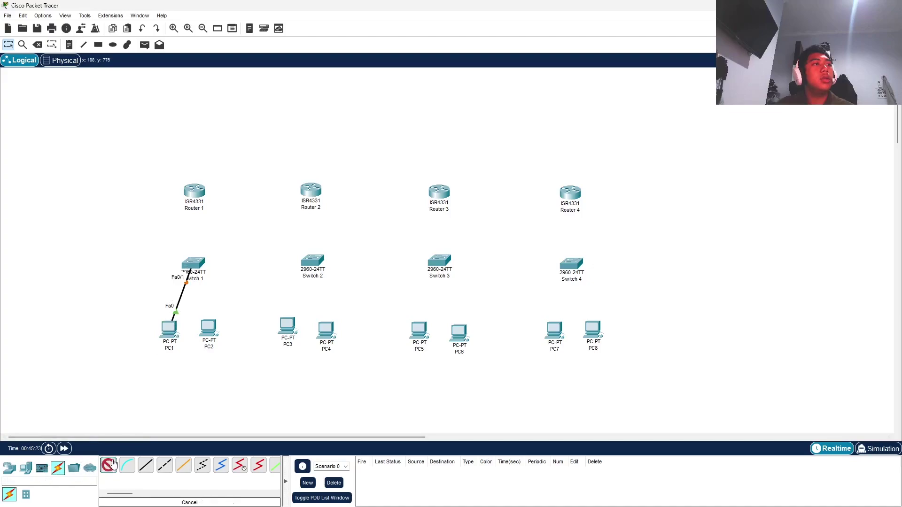
click(209, 329)
click(194, 265)
Connect Switch 1 to Router 1 with an automatically chosen cable.
click(108, 465)
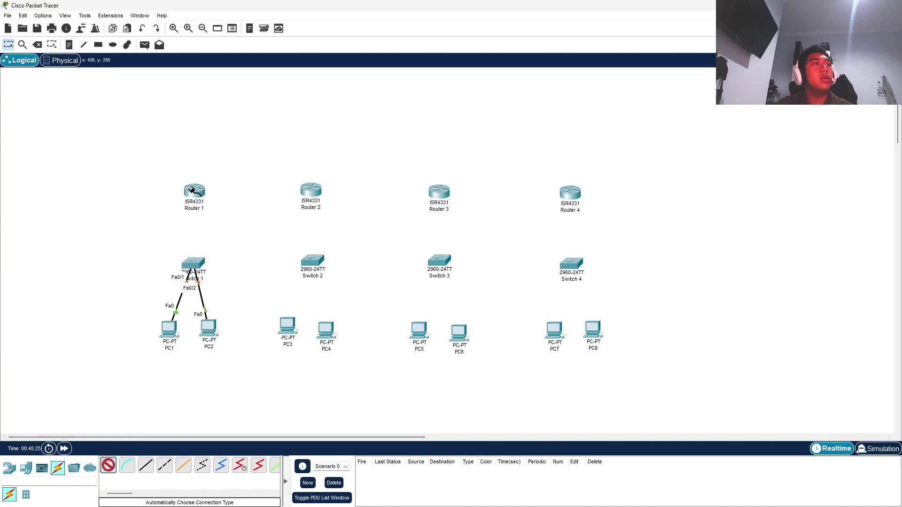
click(192, 265)
click(194, 193)
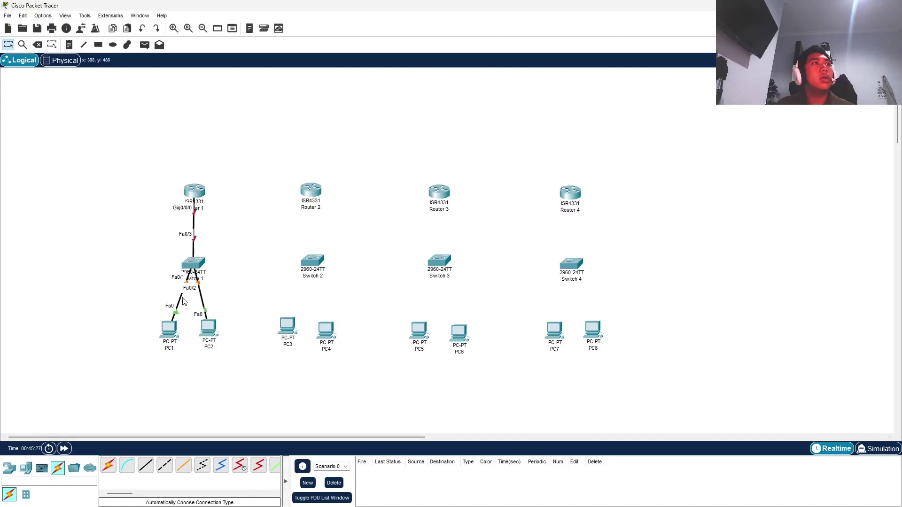
Connect Router 1 to Router 2 and Router 2 to Switch 2 with automatically chosen cables.
click(108, 465)
click(198, 192)
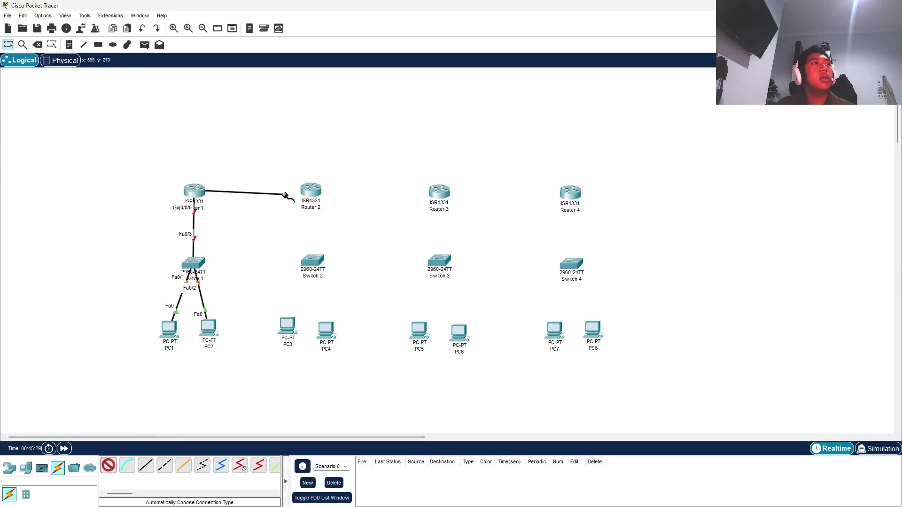
click(311, 191)
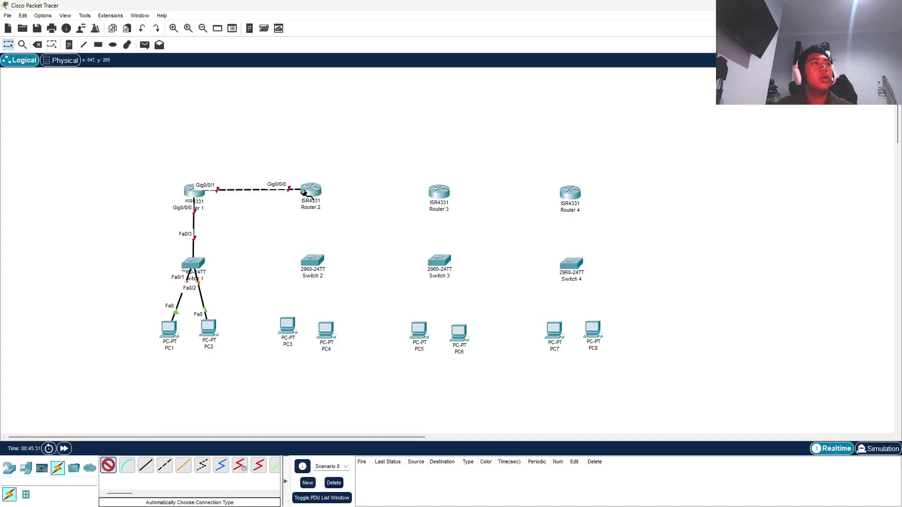
click(307, 192)
click(313, 263)
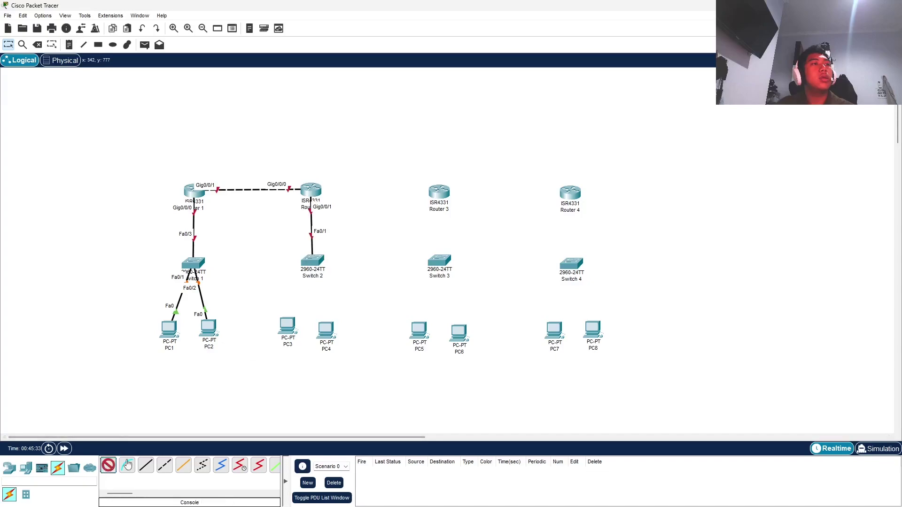
Connect Switch 2 to PC3 and PC4 using the automatic connection type.
click(108, 466)
click(312, 261)
click(287, 329)
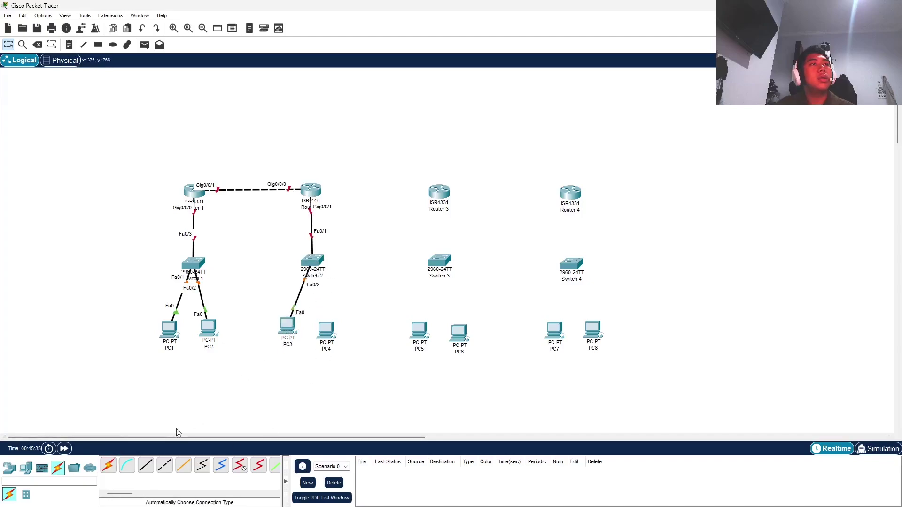
click(108, 465)
click(312, 262)
click(326, 330)
Connect Router 2 to Router 3 and Router 3 to Switch 3 with automatically chosen cables.
click(108, 465)
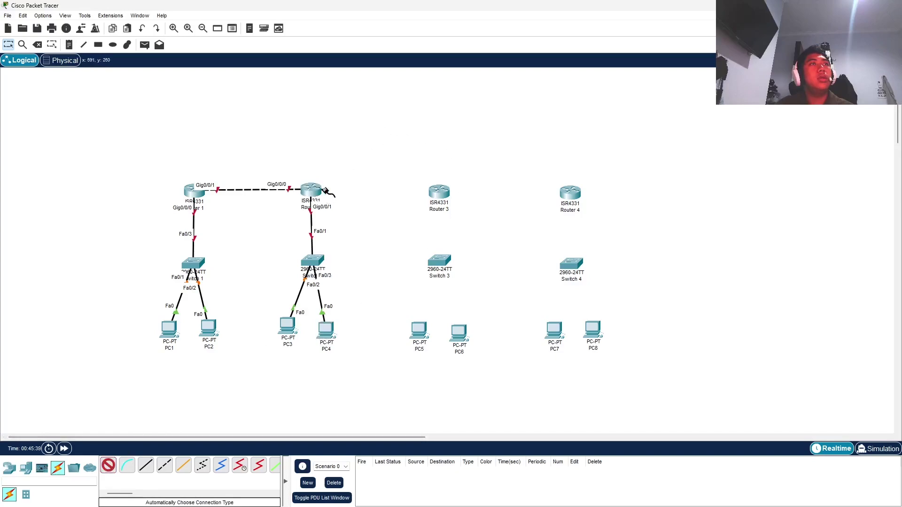
click(324, 190)
click(439, 192)
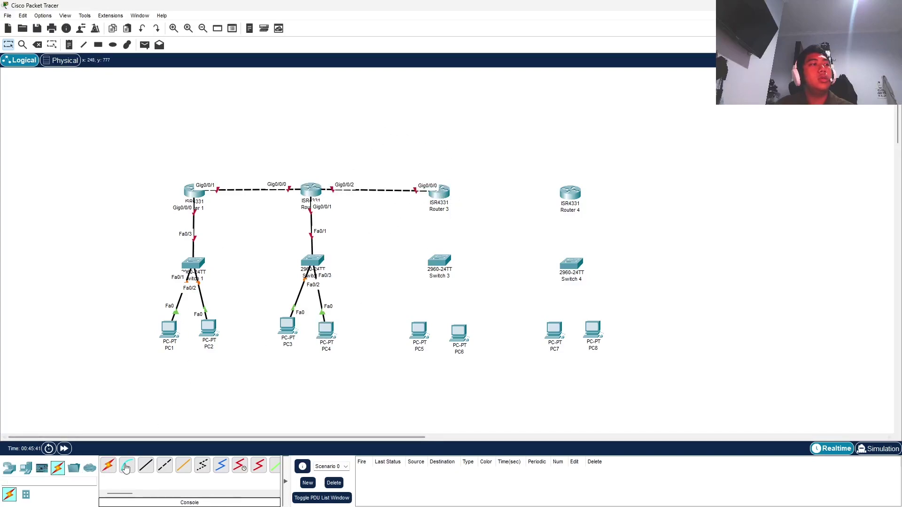
click(108, 465)
click(444, 192)
click(440, 261)
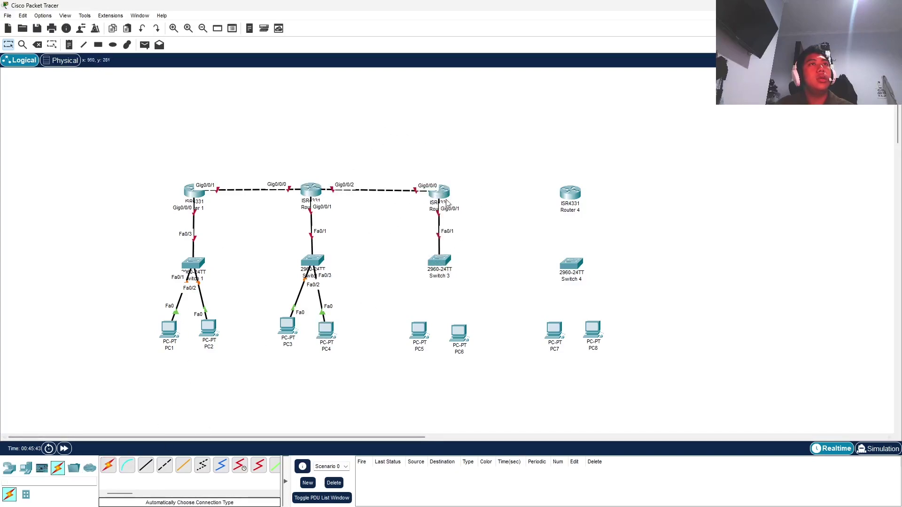
Connect Switch 3 to PC5 and PC6 using the automatic connection type.
click(108, 465)
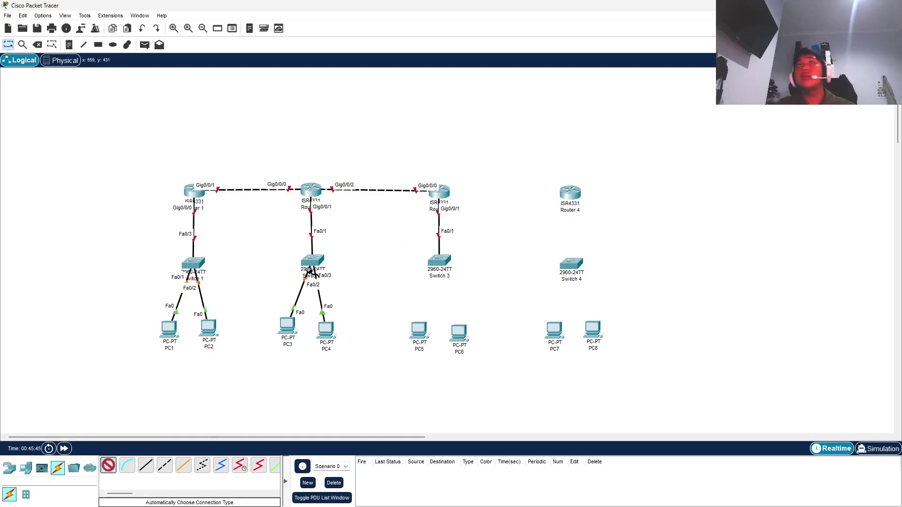
click(448, 257)
click(418, 330)
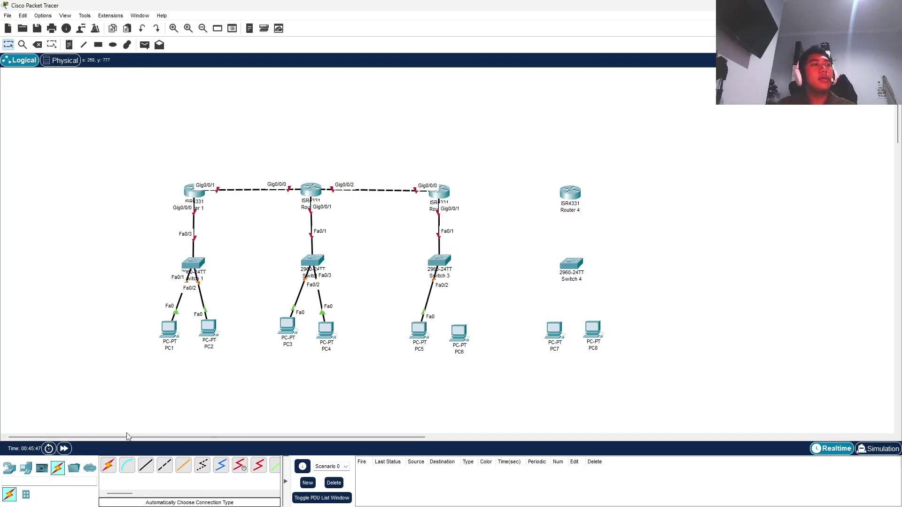
click(108, 465)
click(444, 261)
click(459, 331)
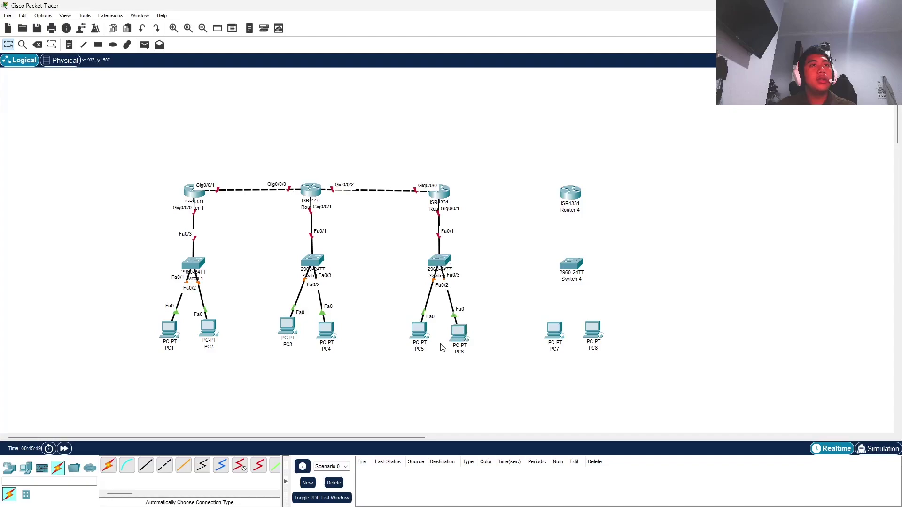
Connect Router 3 to Router 4 and Switch 4 to Router 4 with automatically chosen cables.
click(108, 466)
click(440, 191)
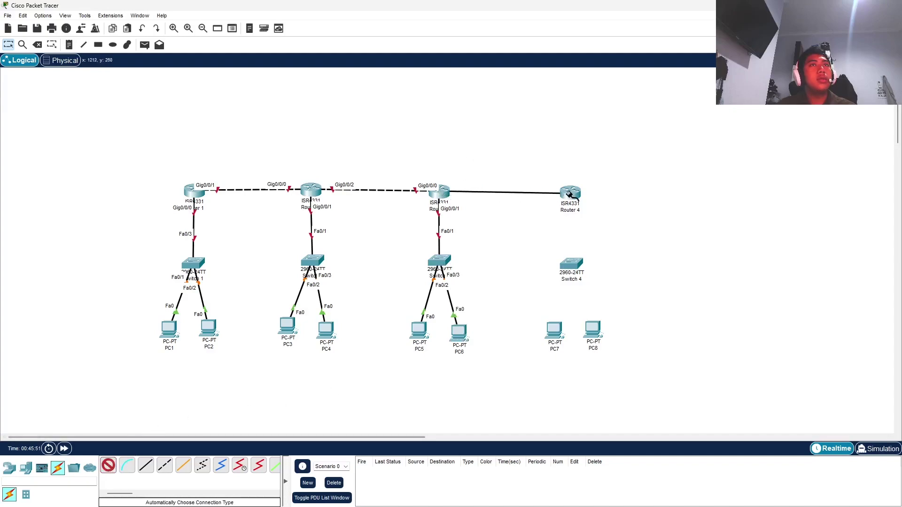
click(570, 193)
click(108, 465)
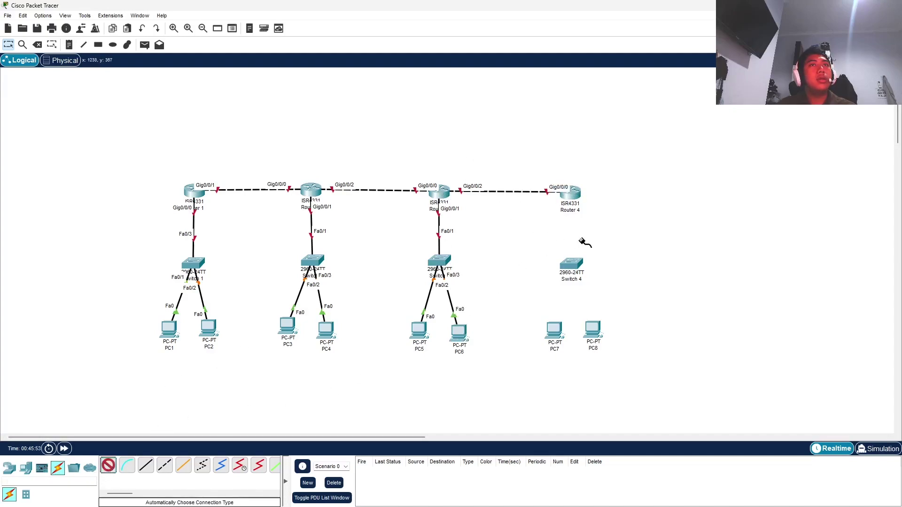
click(574, 261)
click(570, 193)
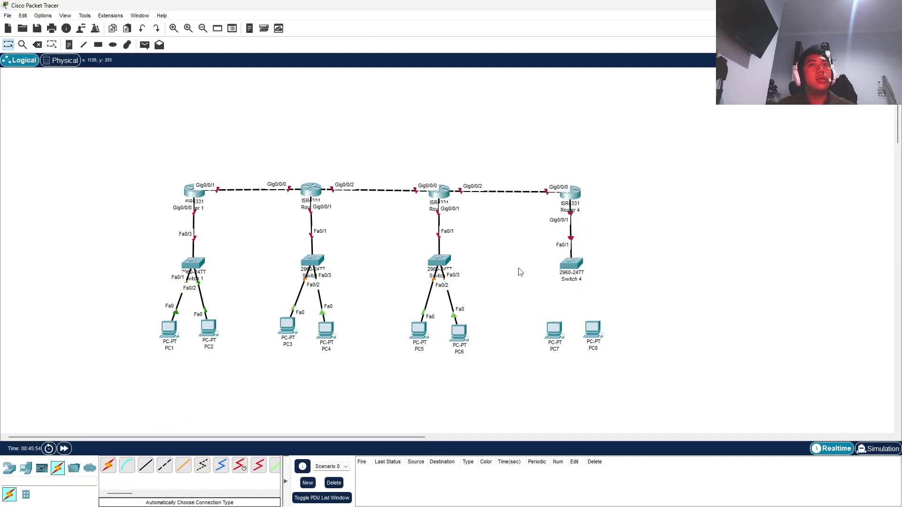
Connect Switch 4 to PC7 and PC8 using the automatic connection type.
click(108, 465)
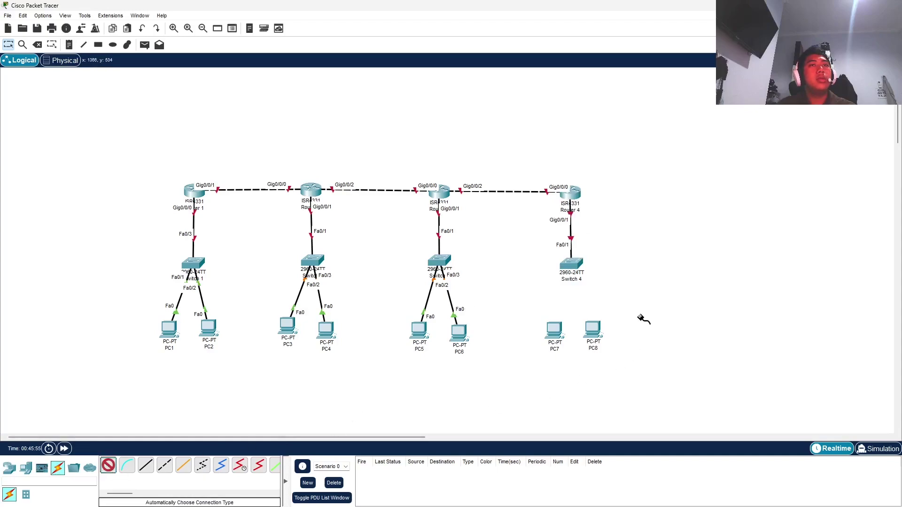
click(554, 329)
click(107, 465)
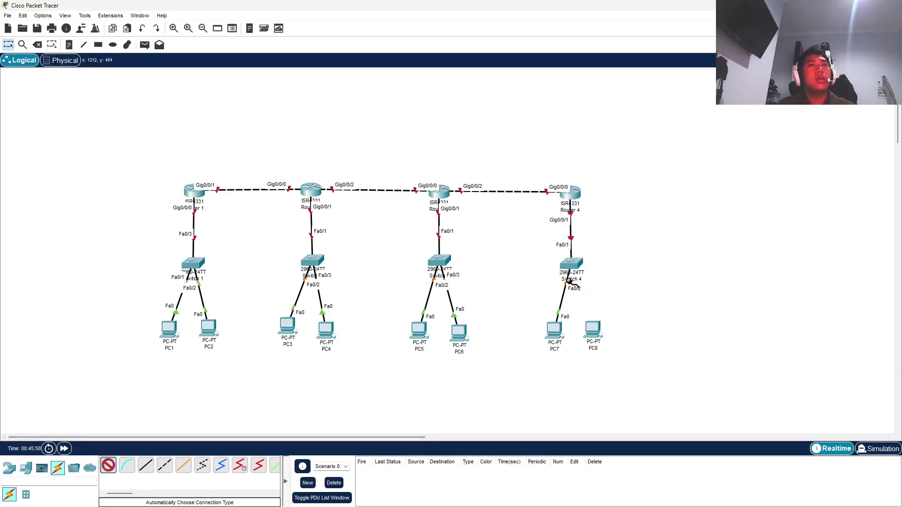
click(574, 264)
click(593, 330)
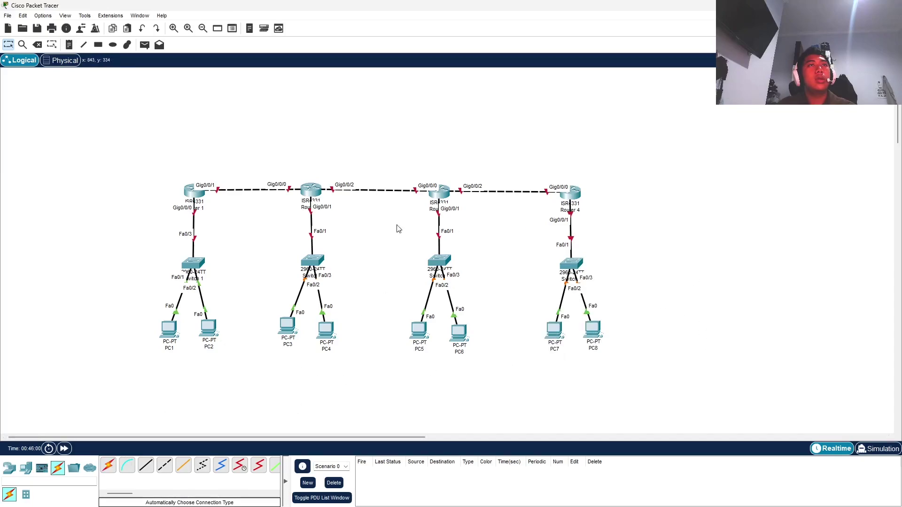
Turn on the GigabitEthernet0/0/0 and GigabitEthernet0/0/1 ports of Router 1 and close its configuration window.
click(190, 196)
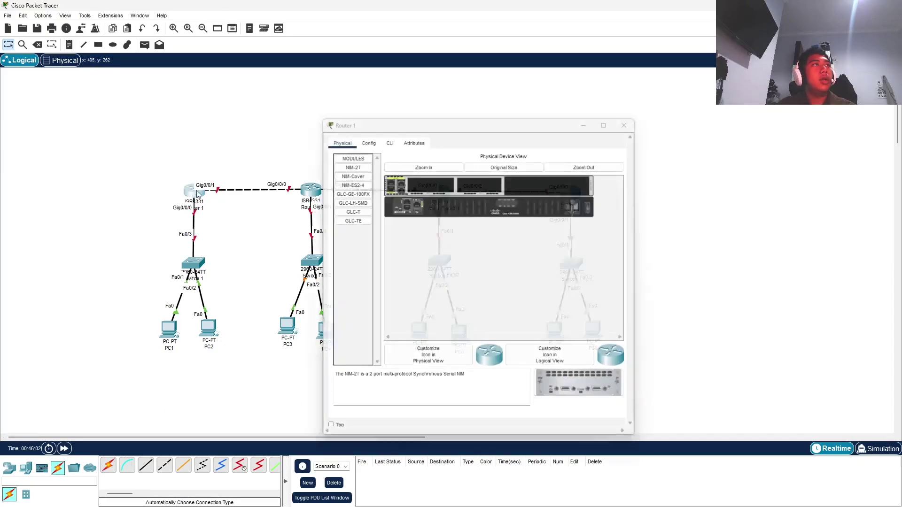
key(Escape)
click(193, 190)
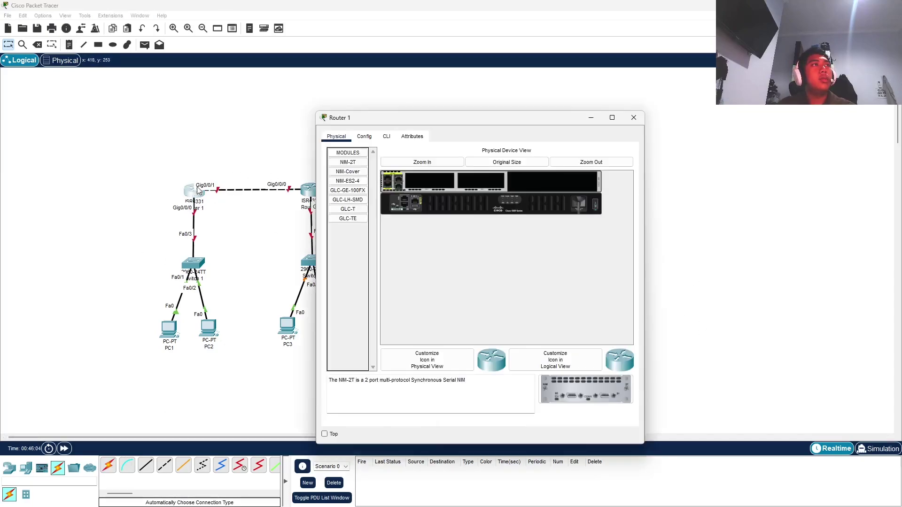
click(364, 136)
click(359, 233)
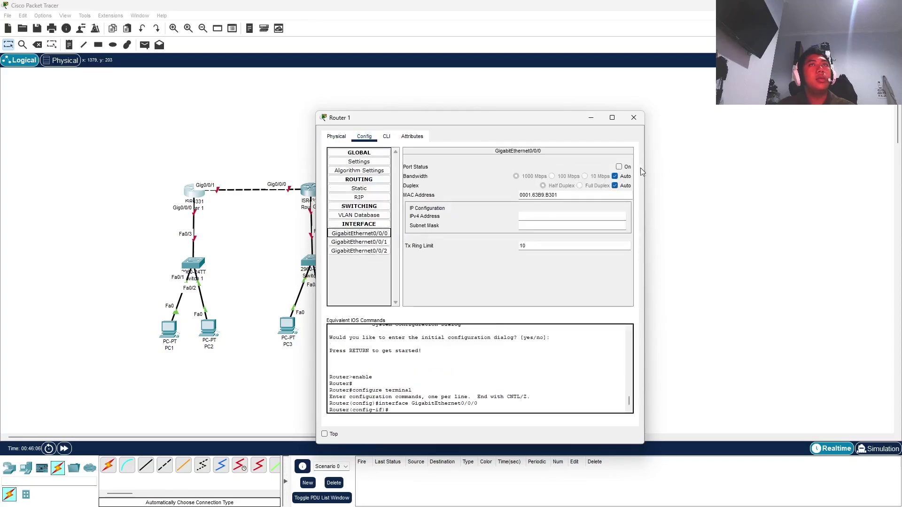
click(619, 167)
click(350, 242)
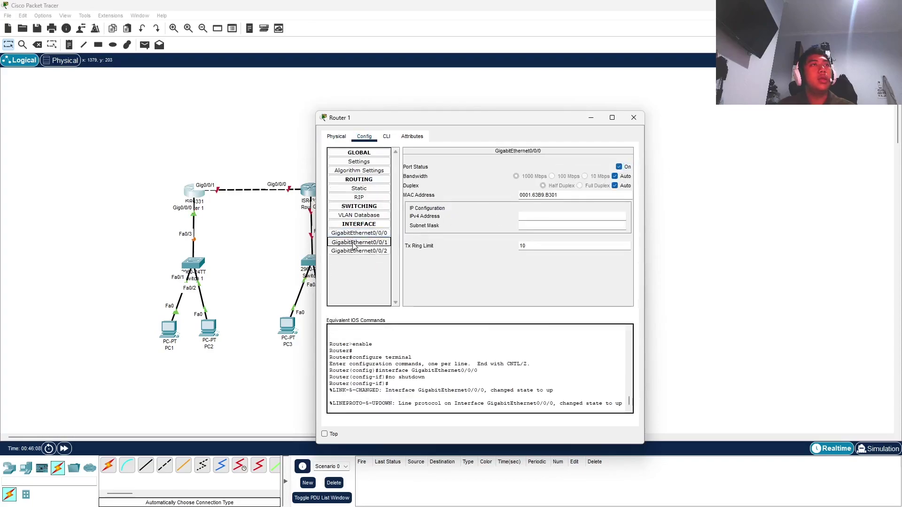
click(619, 167)
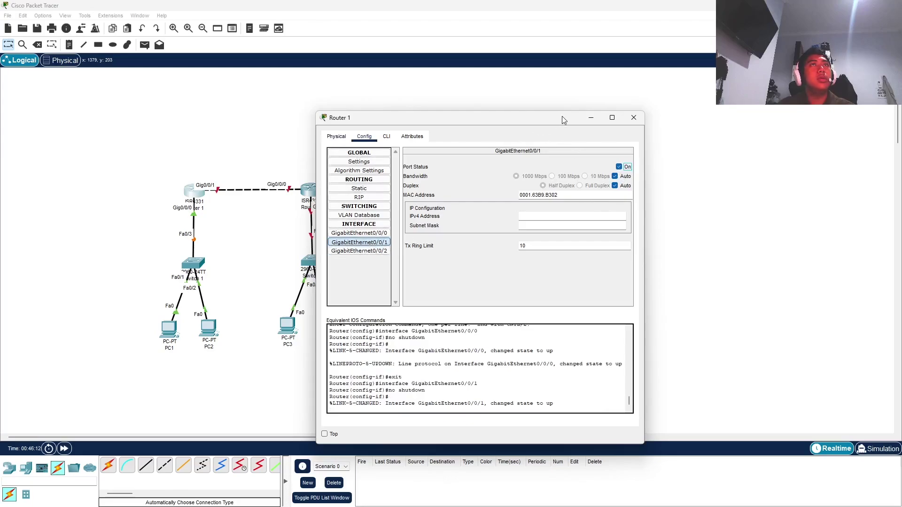
drag(562, 117, 584, 143)
click(600, 136)
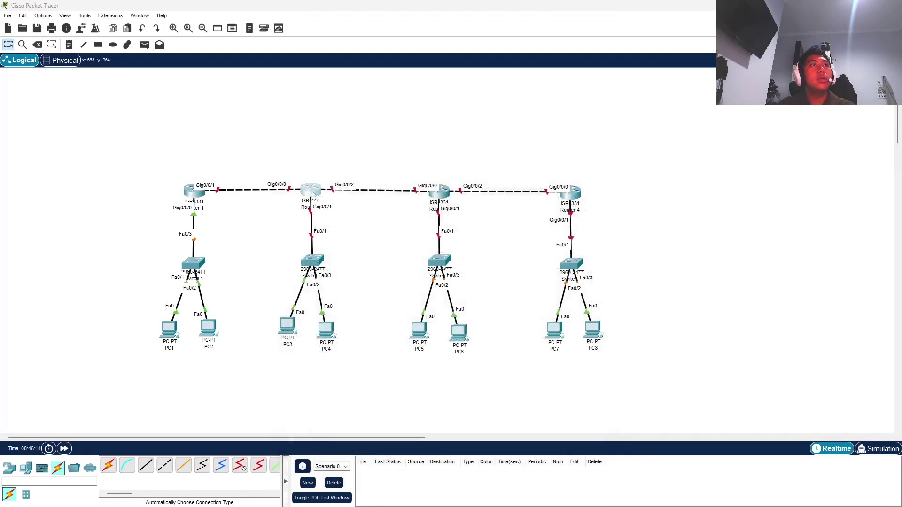
Turn on ports GigabitEthernet0/0/0, 0/0/1 and 0/0/2 of Router 2 and close its configuration window.
click(308, 190)
click(364, 136)
click(360, 234)
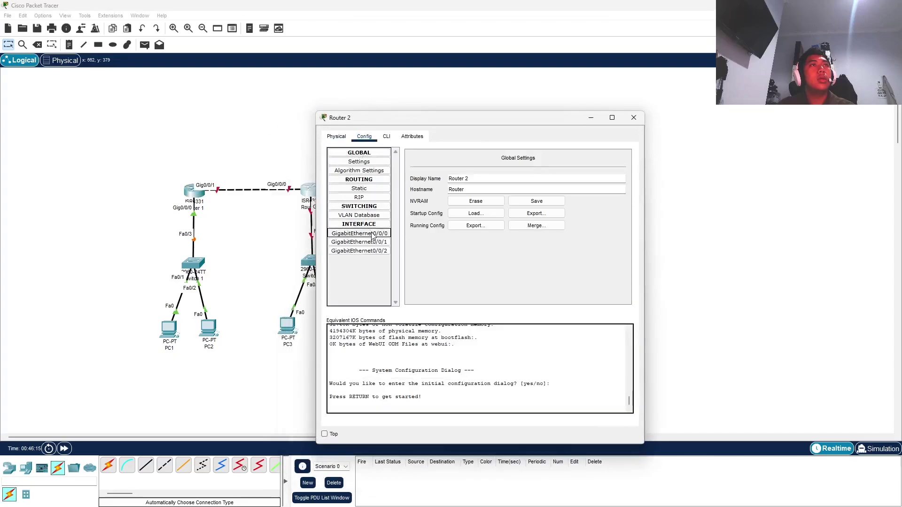
click(625, 169)
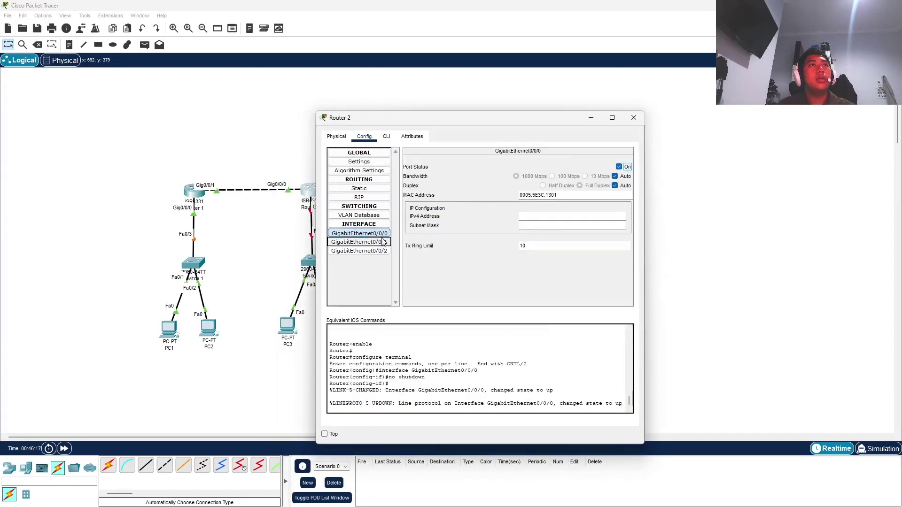
click(359, 242)
click(619, 167)
click(359, 251)
click(620, 167)
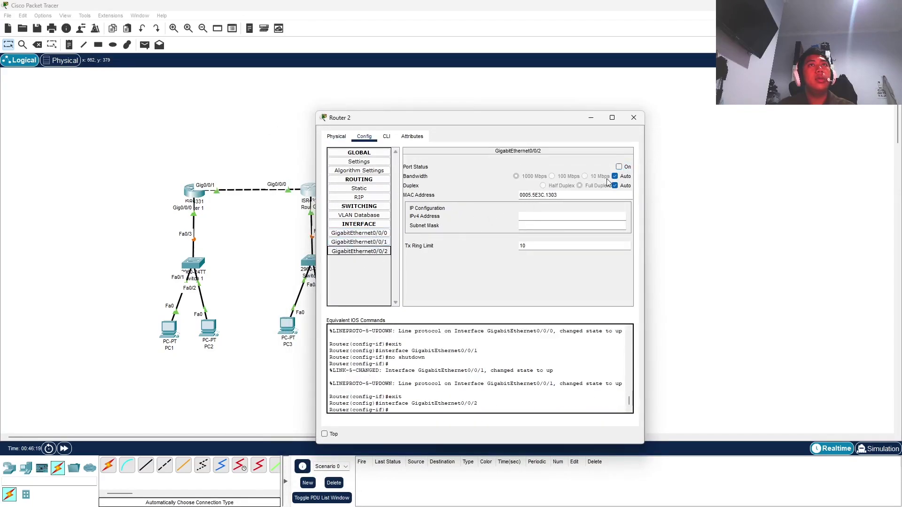
drag(531, 118, 579, 258)
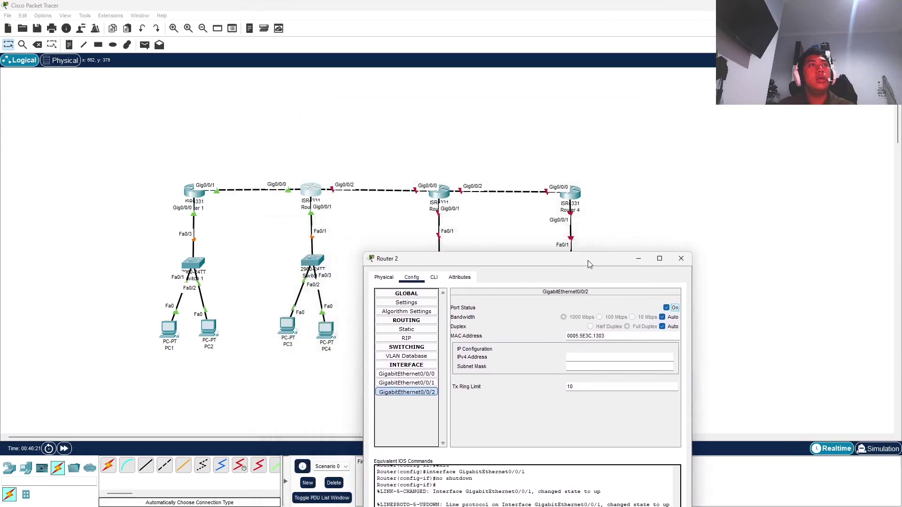
click(681, 259)
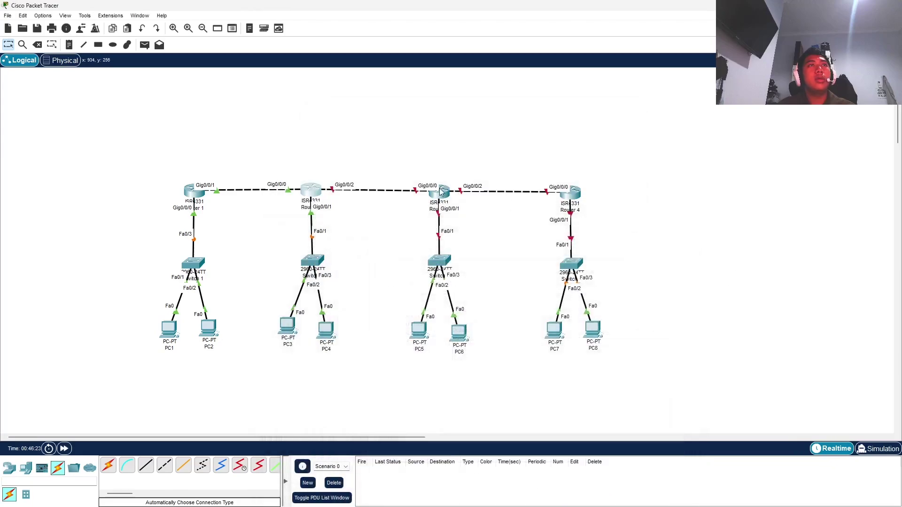
Turn on ports GigabitEthernet0/0/0, 0/0/1 and 0/0/2 of Router 3 and close its configuration window.
click(440, 192)
click(365, 136)
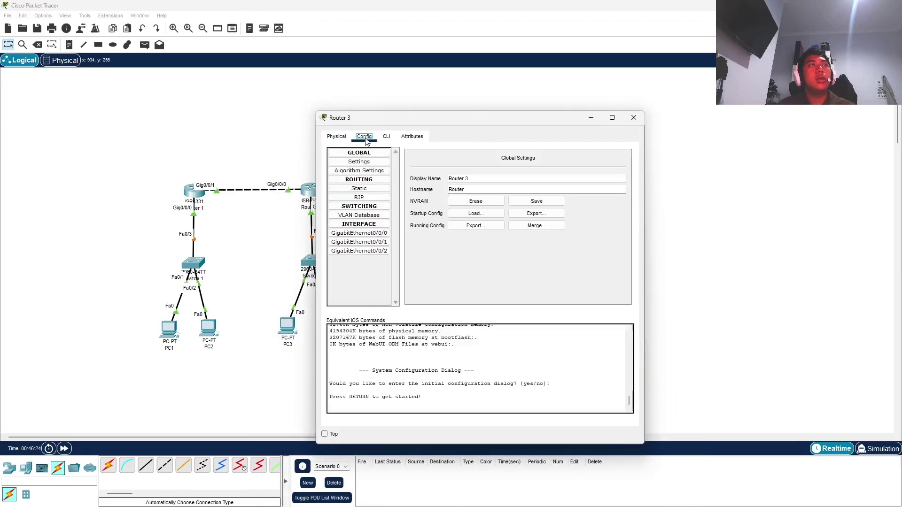
click(359, 233)
click(619, 167)
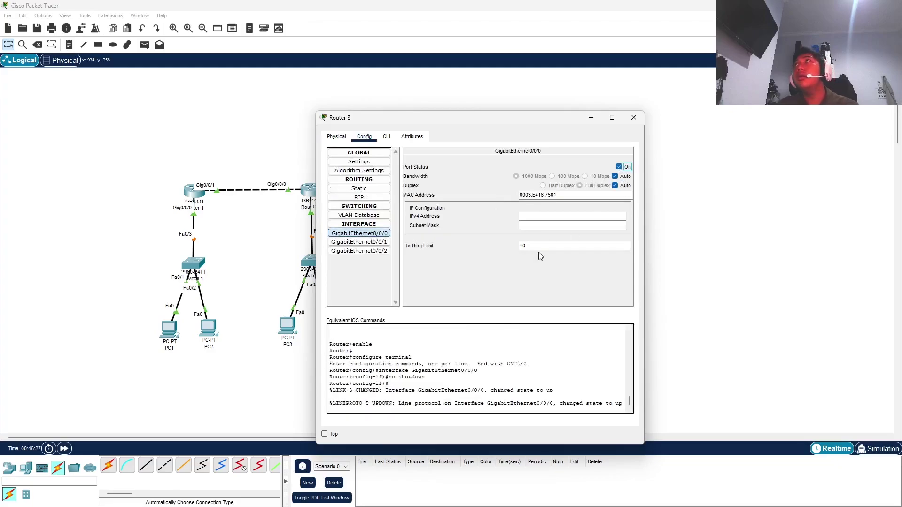
click(369, 243)
click(619, 167)
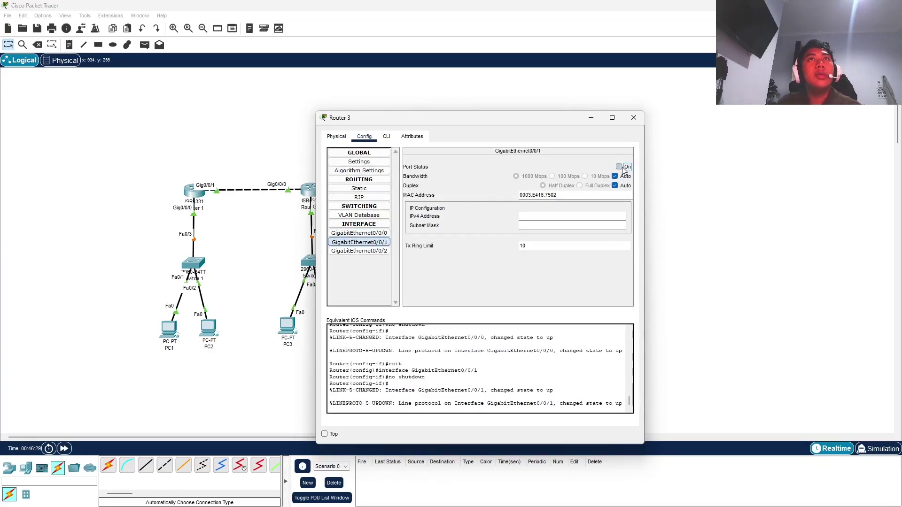
click(376, 243)
click(380, 251)
click(619, 167)
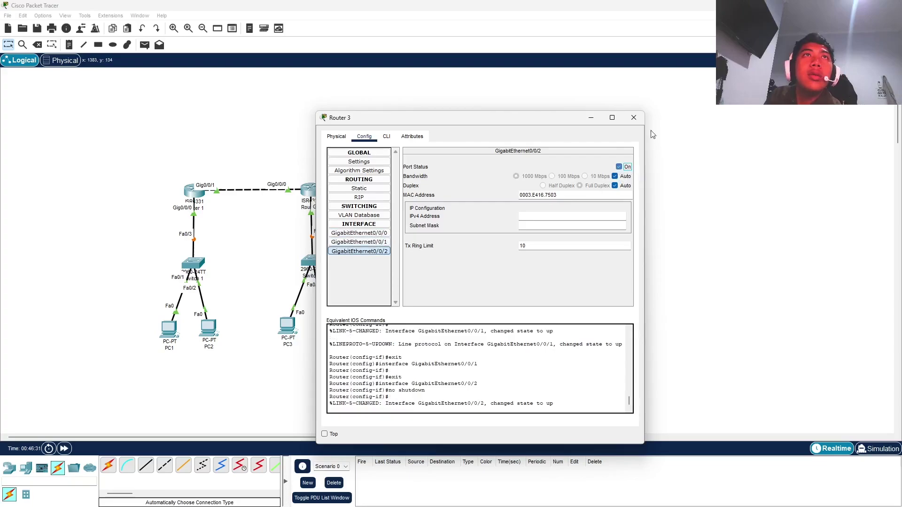
click(634, 117)
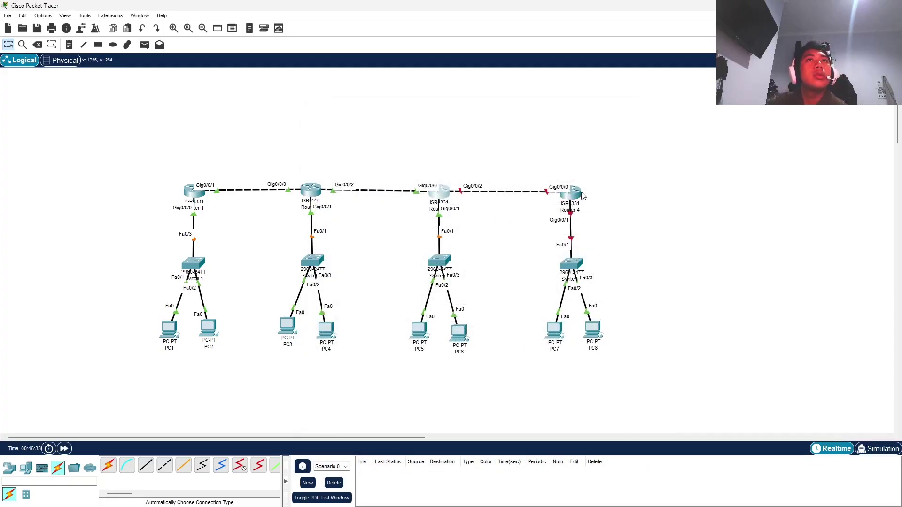
Turn on ports GigabitEthernet0/0/0, 0/0/1 and 0/0/2 of Router 4 and fast-forward the simulation time.
click(573, 197)
click(364, 136)
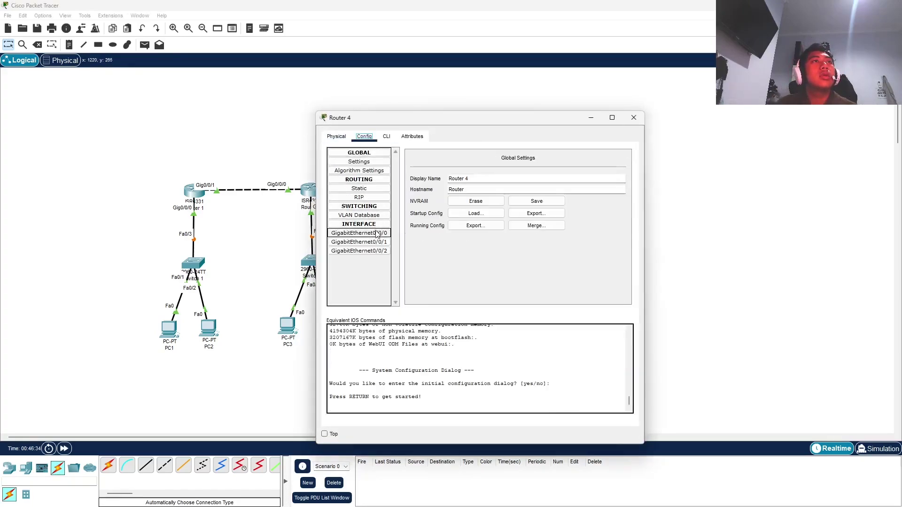
click(360, 234)
click(626, 167)
click(371, 242)
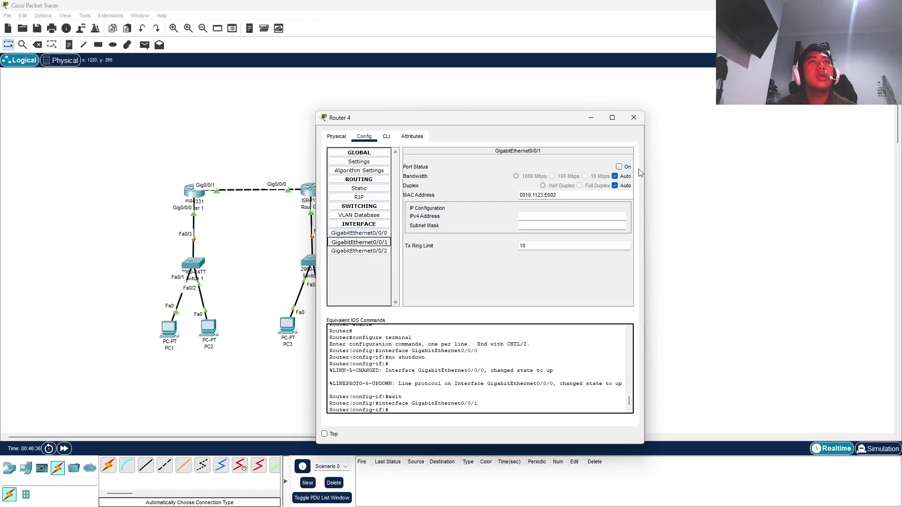
click(620, 167)
click(371, 251)
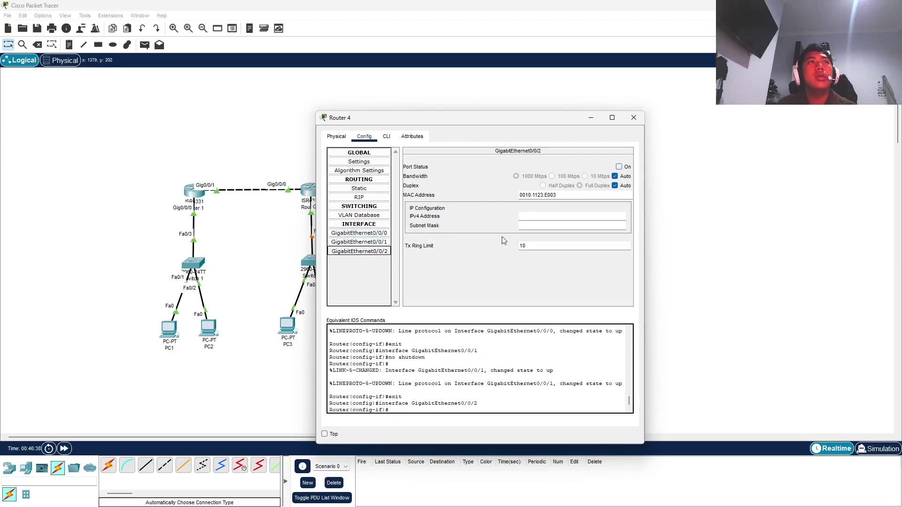
click(619, 167)
drag(572, 124, 705, 238)
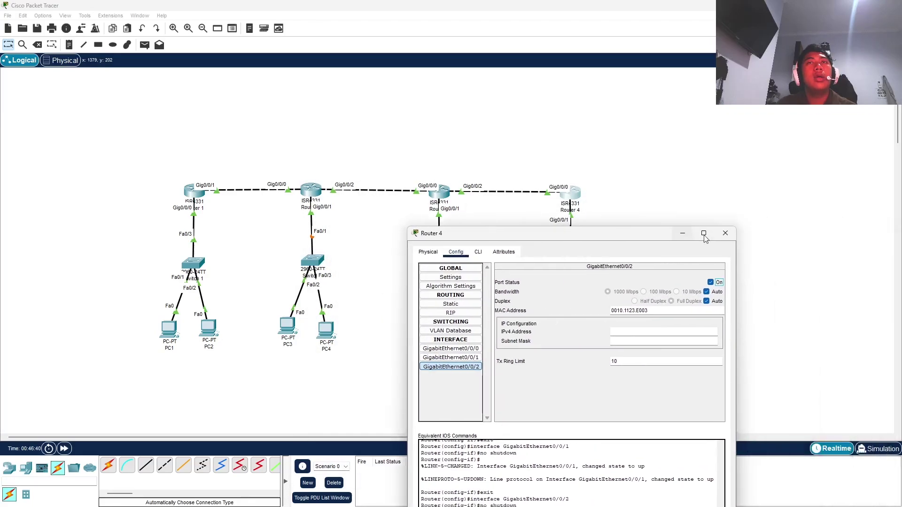
click(725, 233)
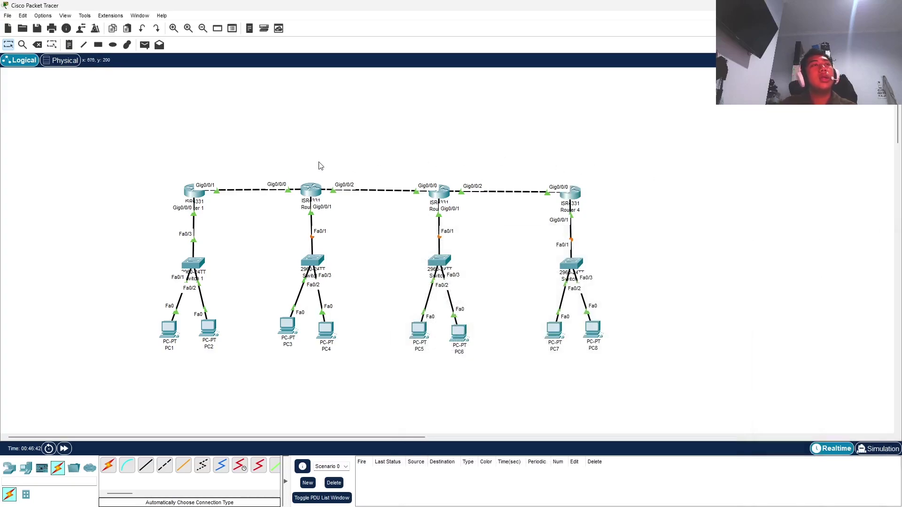
click(64, 449)
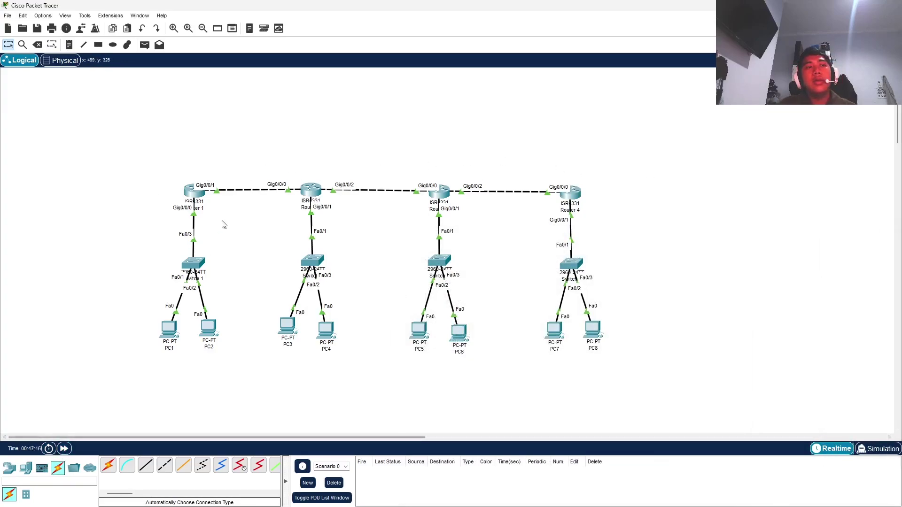
drag(130, 140, 717, 348)
drag(645, 349, 758, 268)
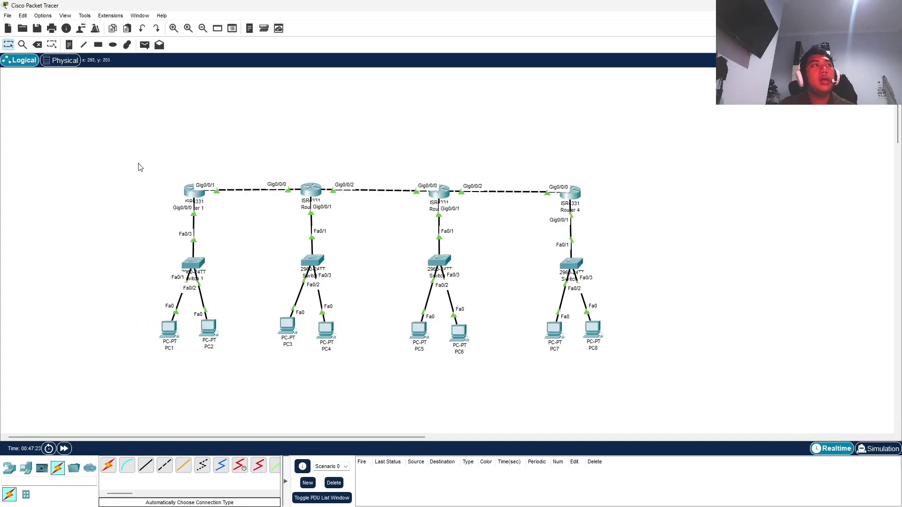
drag(141, 155, 697, 379)
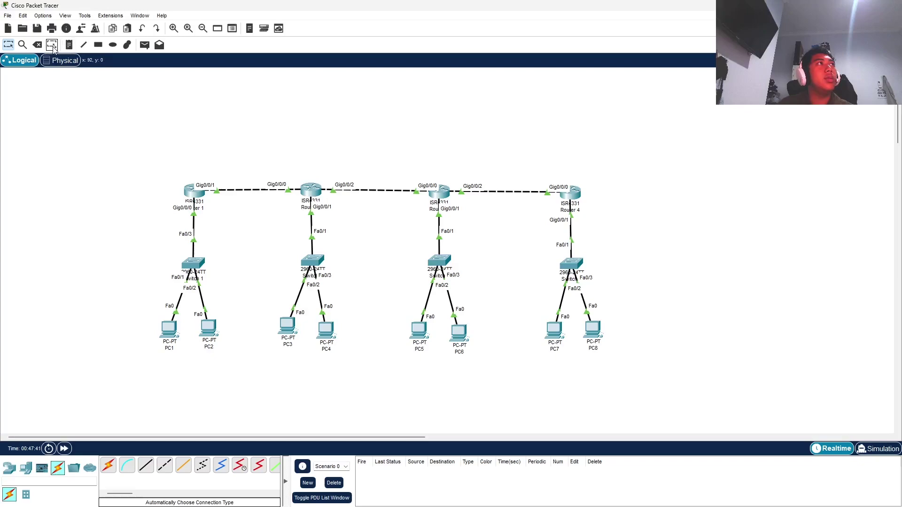
Add the text note "Segment 1" below PC1 and PC2 and "segment 2" below PC3 and PC4.
click(69, 44)
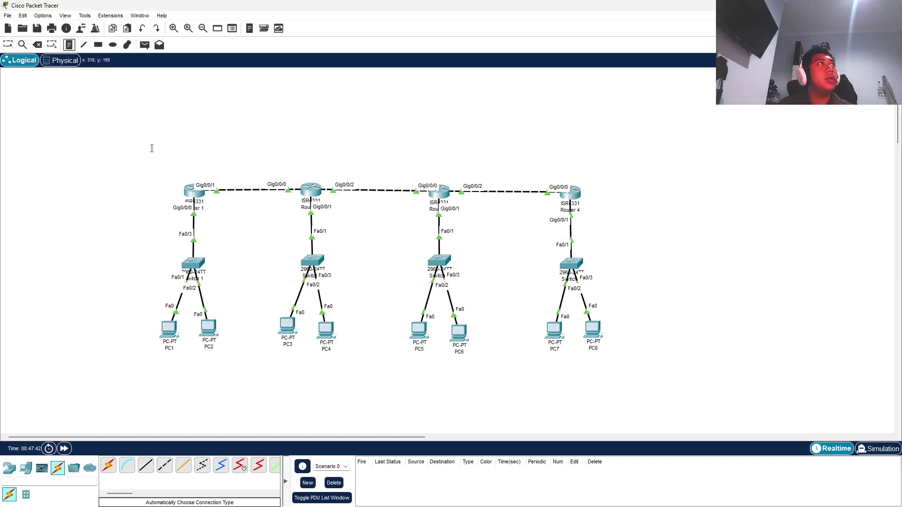
click(171, 371)
text(Segment 1)
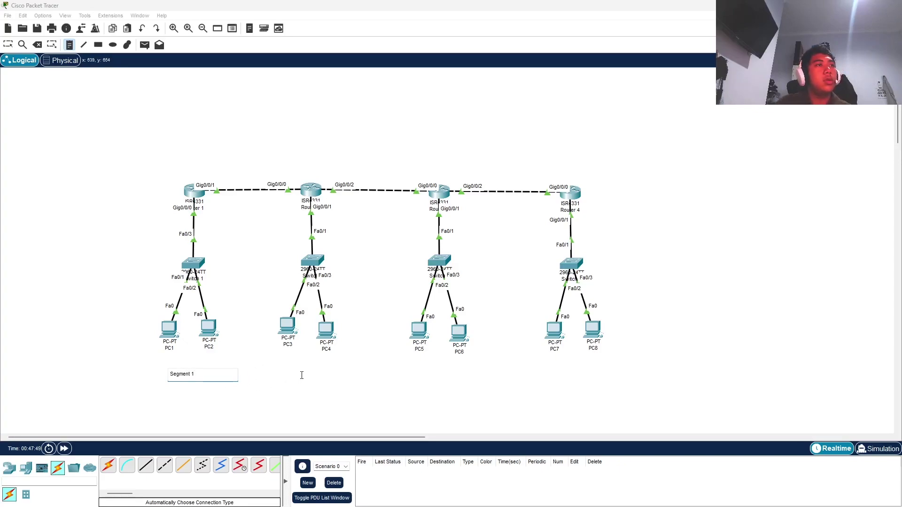
click(301, 376)
text(segment )
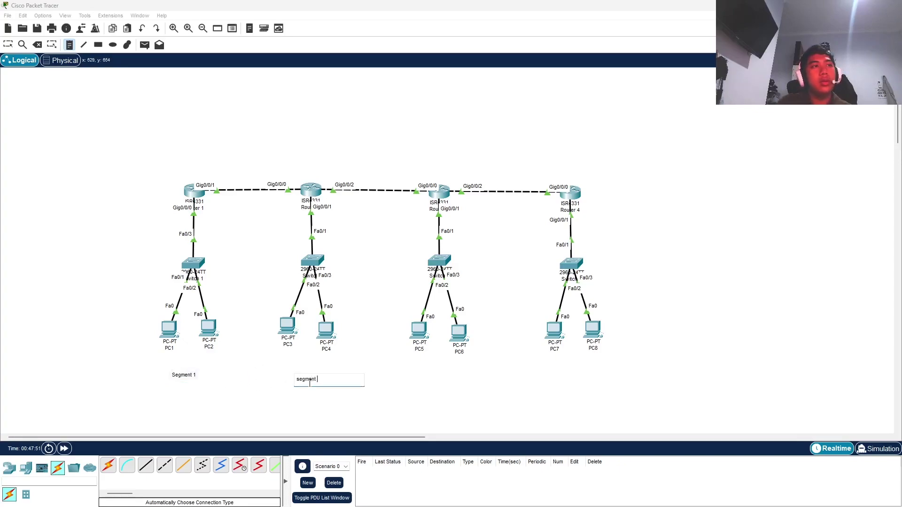
text(2)
Add the text note "segment 3" below PC5 and PC6 and "segment 4" below PC7 and PC8.
click(441, 385)
text(se)
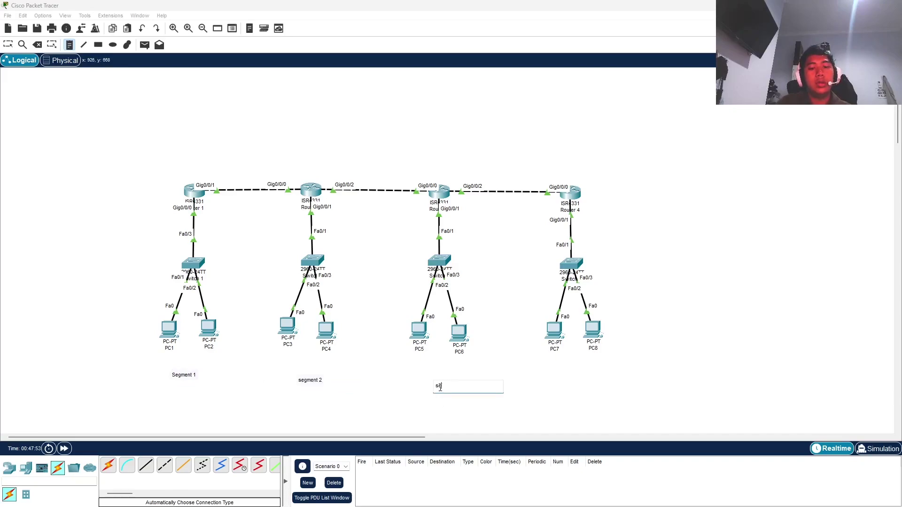
text(gment 3)
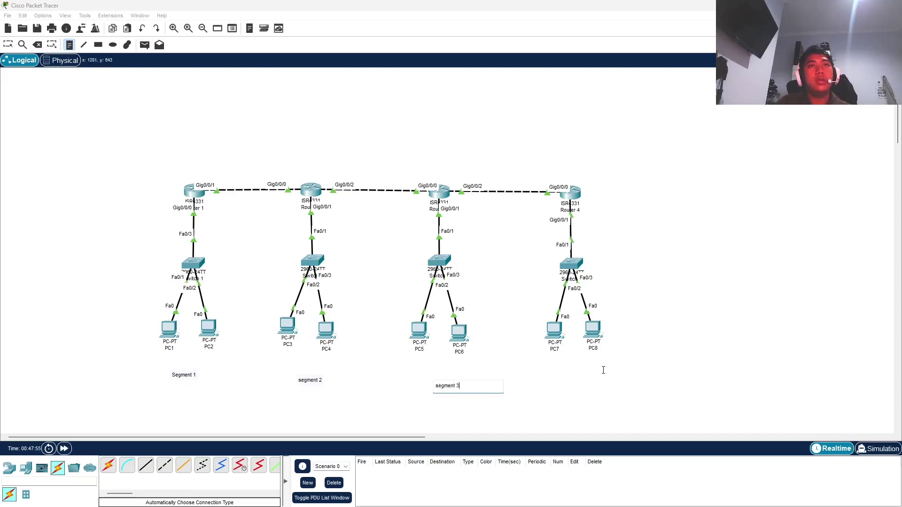
click(581, 391)
text(segment 3)
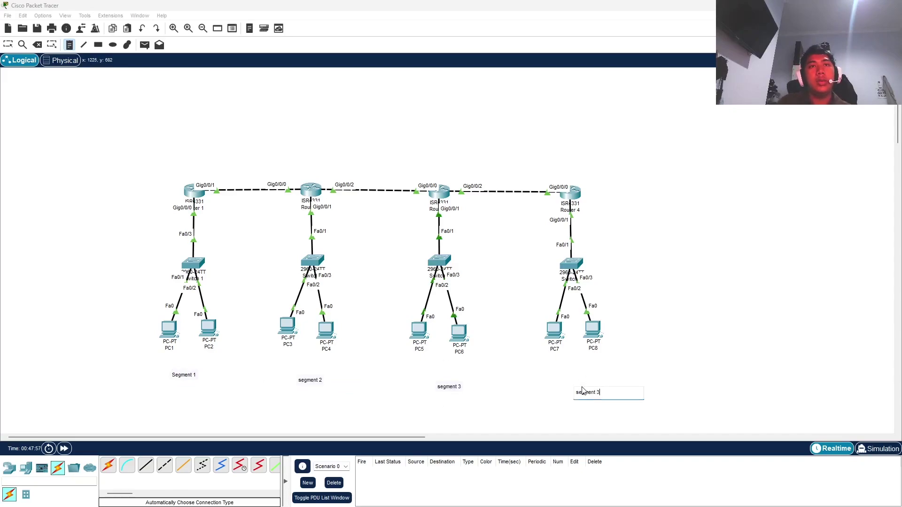
Move the segment 4 and segment 3 notes closer beneath their PC pairs, roughly level with the other segment notes.
click(8, 45)
drag(591, 396, 576, 379)
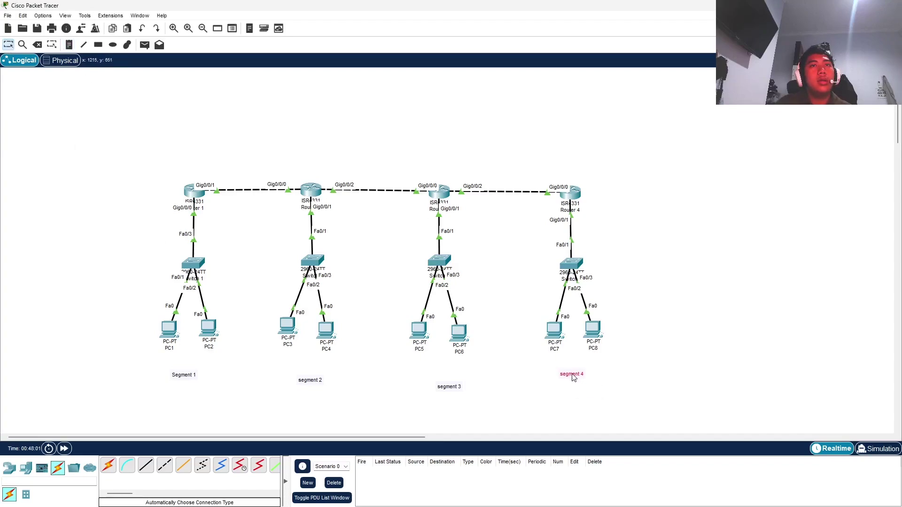
drag(458, 389, 444, 382)
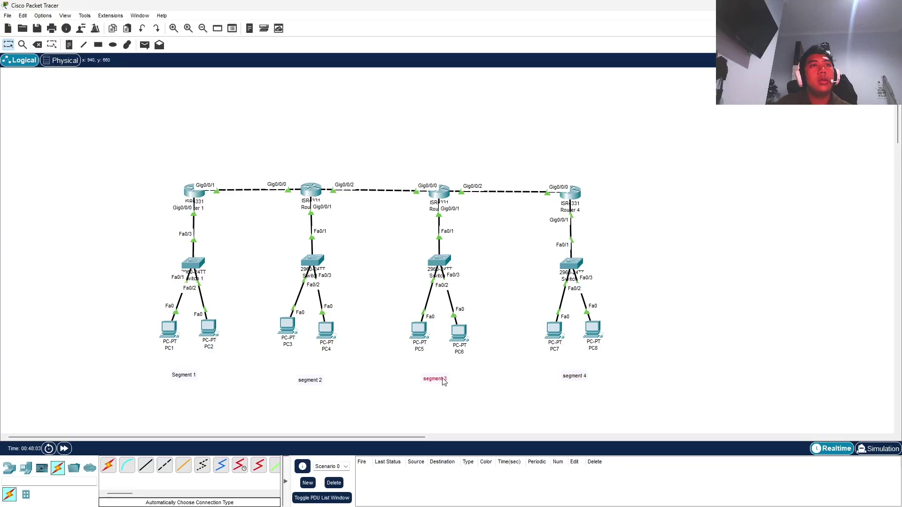
Shift the segment 2 and Segment 1 notes slightly so they line up with the other segment notes.
drag(313, 382, 307, 379)
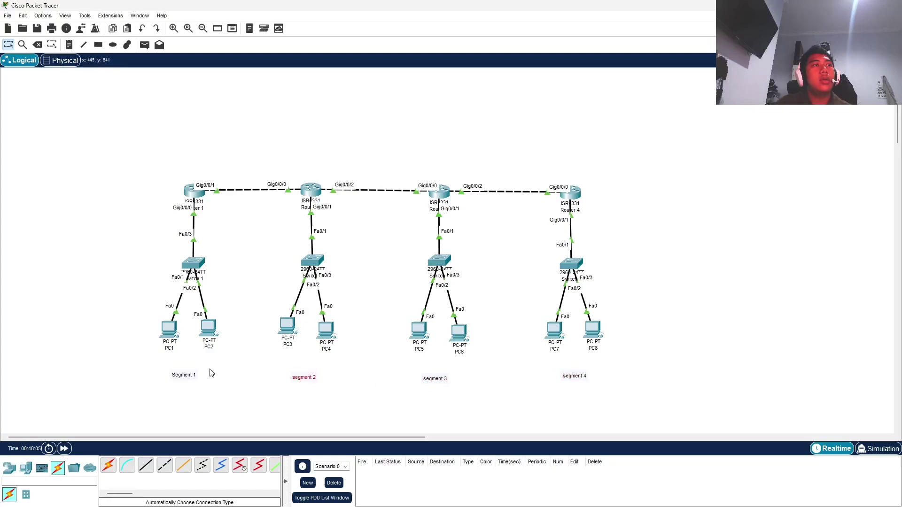
drag(182, 376, 183, 378)
double_click(185, 379)
click(235, 366)
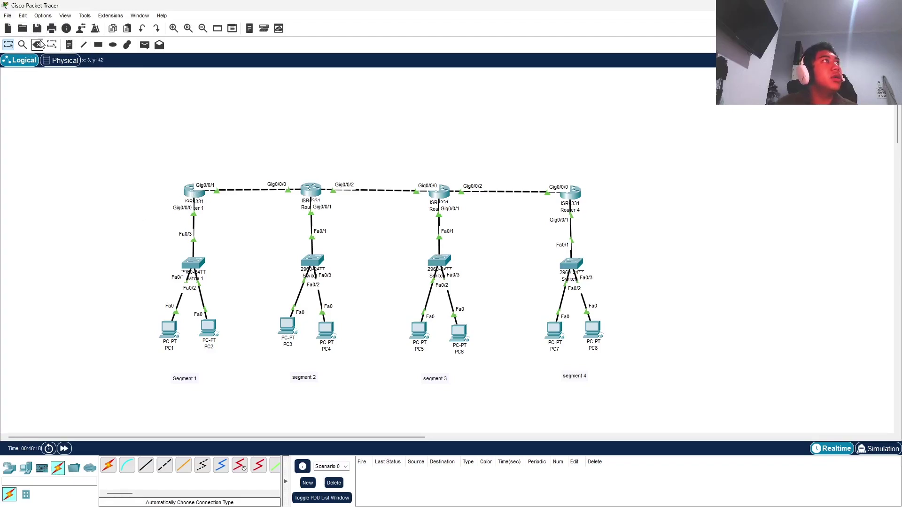
Add the network notes "192.168.1.0/24" near the Router 1–Switch 1 link and "192.168.2.0/24" near the Router 2–Switch 2 link.
click(70, 46)
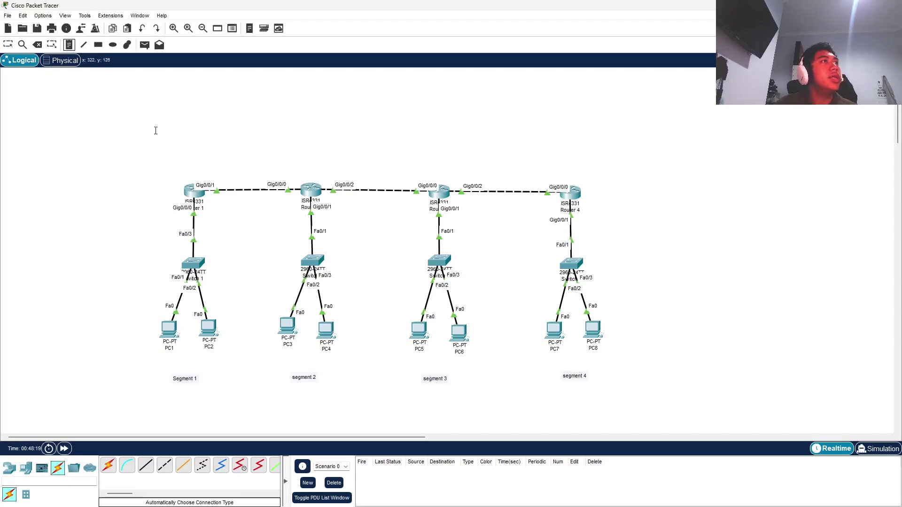
click(125, 241)
text(192.168.1.0/24)
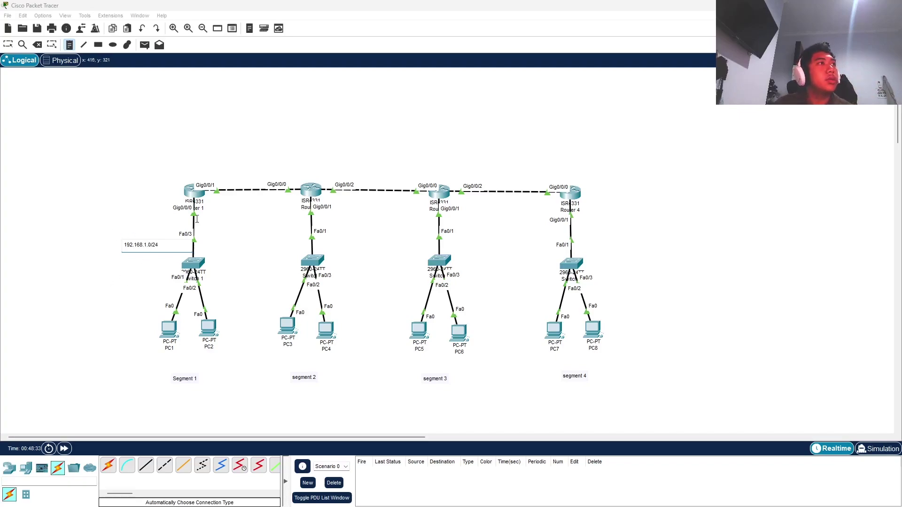
click(288, 238)
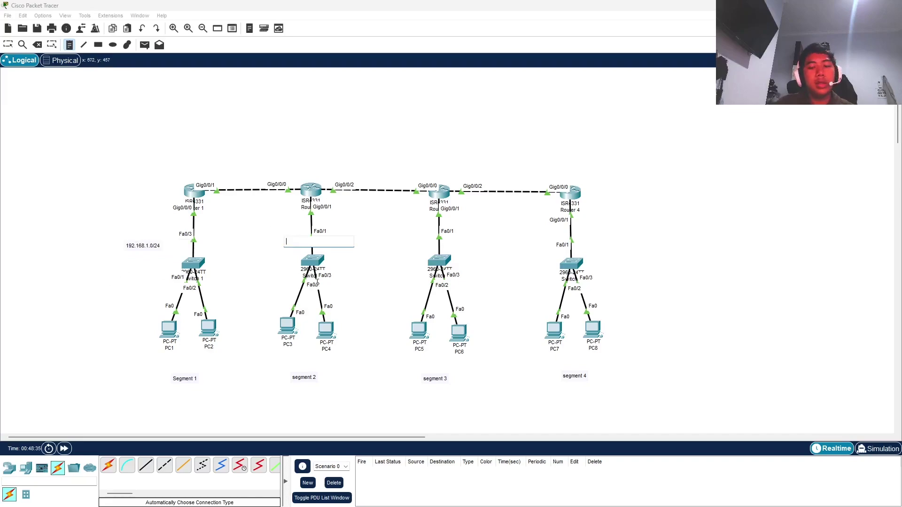
text(192.168.2.0/24)
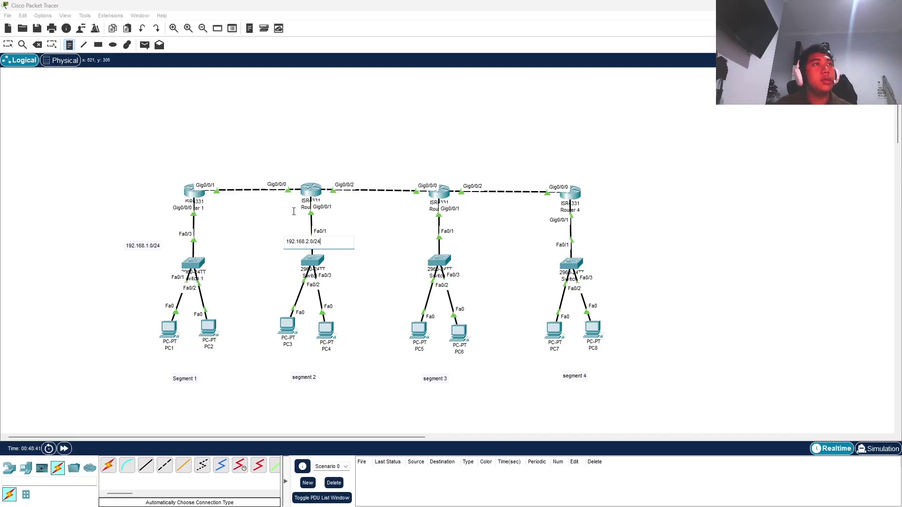
Add the network notes "192.168.3.0/24" near Router 3's switch link and "192.168.4.0/24" near Router 4's switch link.
click(415, 243)
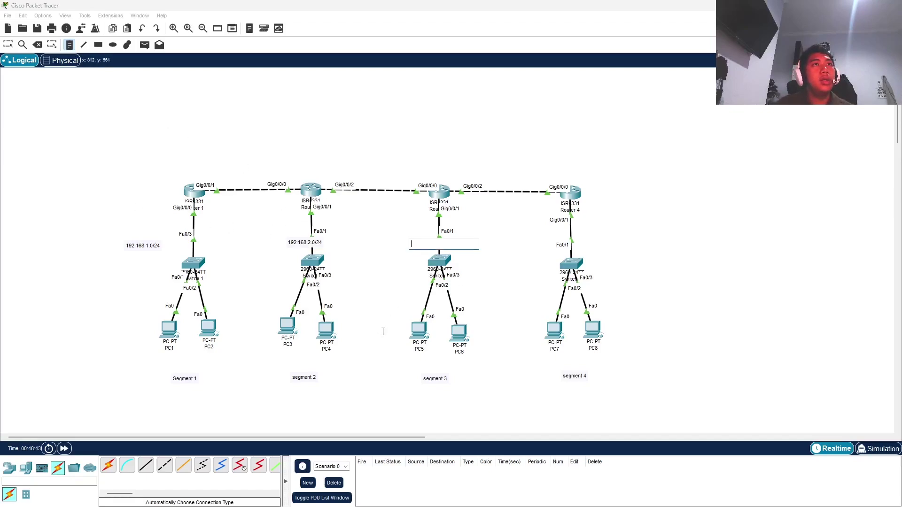
text(192.168.3.0/24)
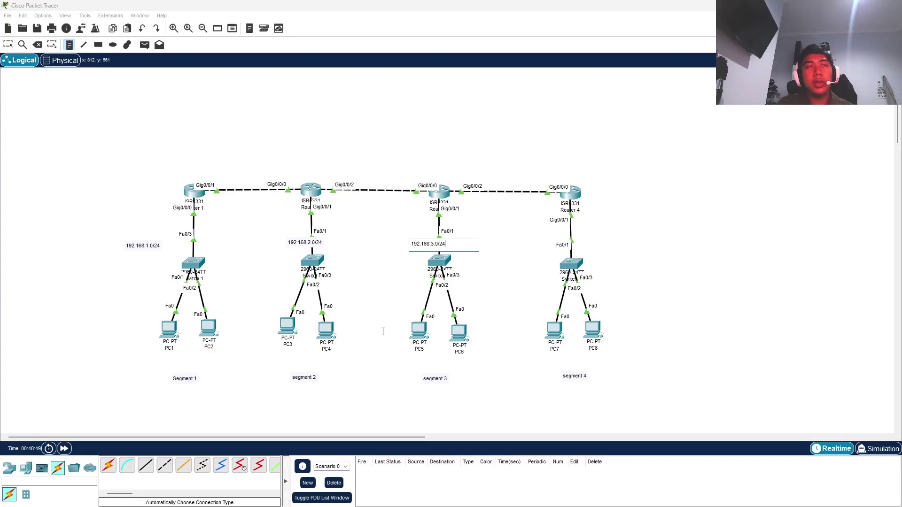
click(544, 238)
text(192.168.4.0/24)
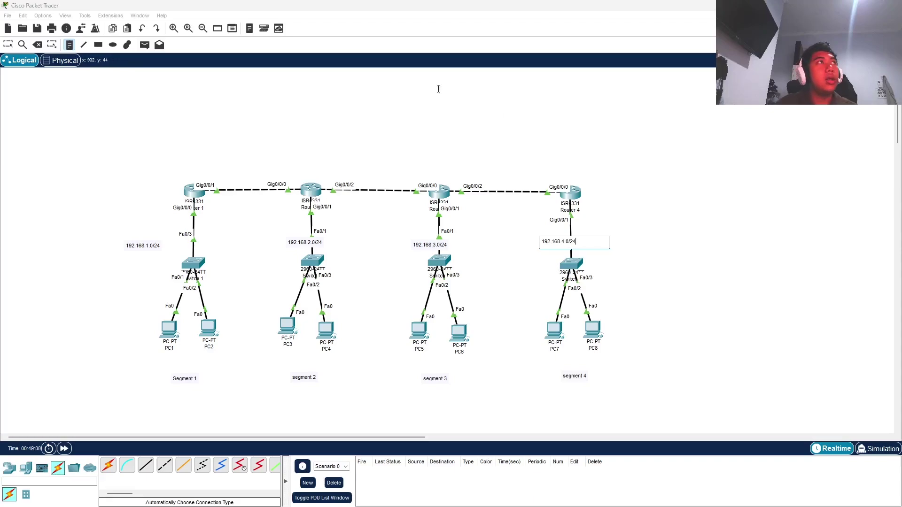
key(Escape)
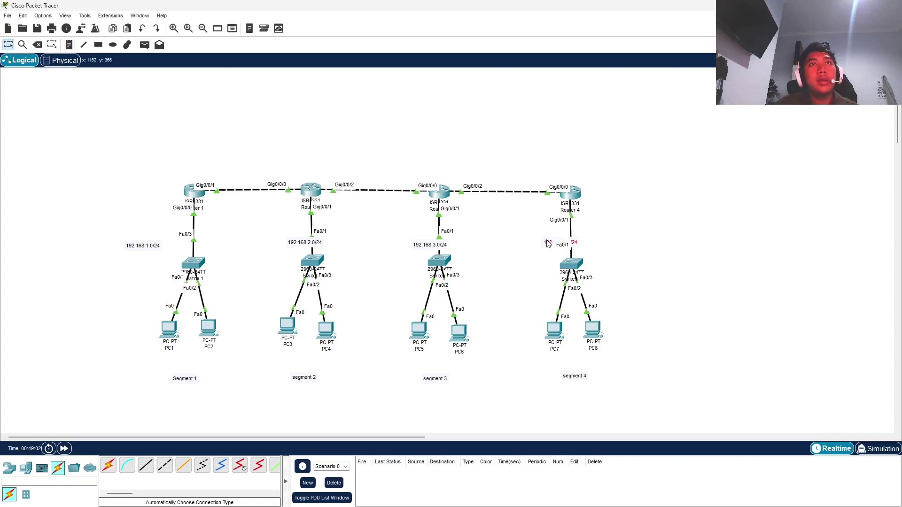
Move the four network address notes clear of the cables, to the right of each router-to-switch link.
drag(548, 243, 605, 241)
drag(431, 247, 473, 244)
drag(305, 242, 347, 240)
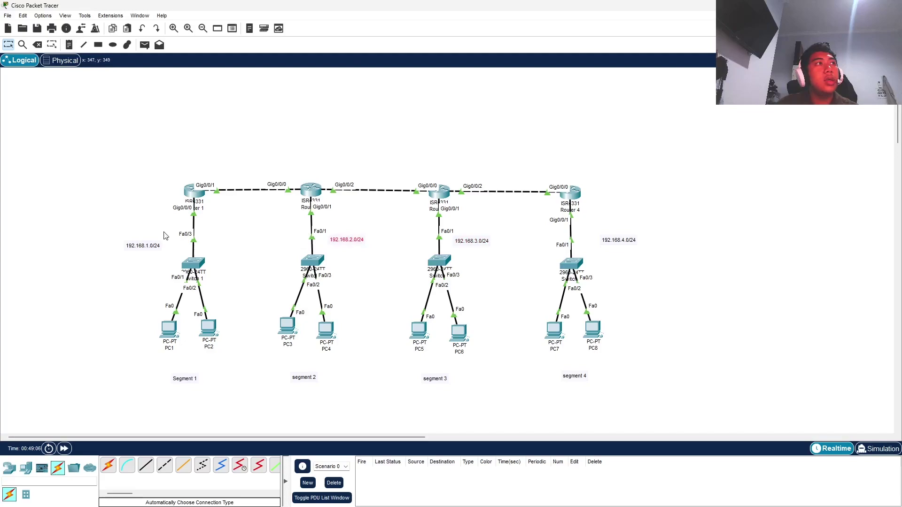
drag(152, 248, 235, 241)
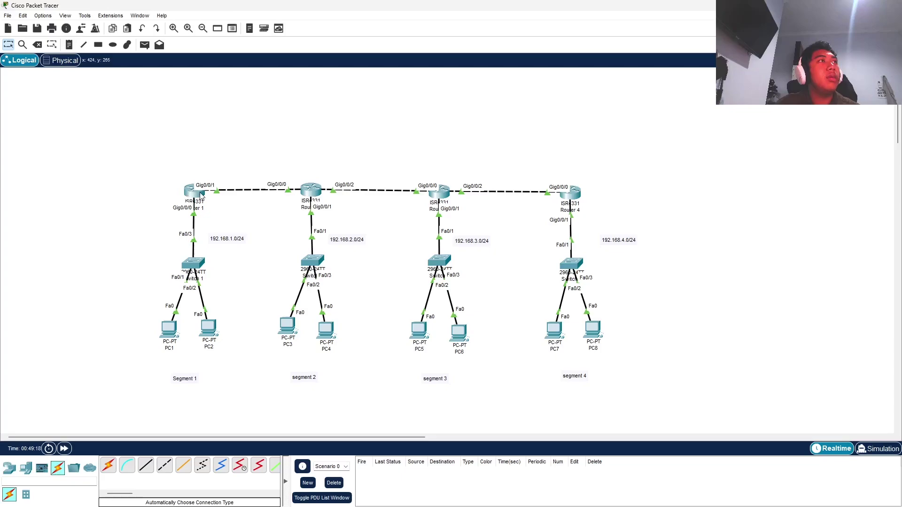
Inspect the GigabitEthernet0/0/0 configuration of Router 1.
click(188, 190)
click(379, 234)
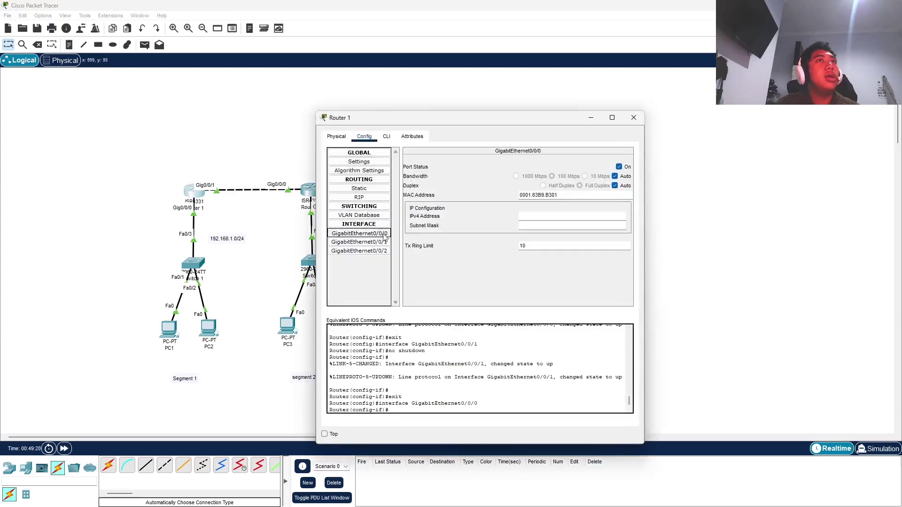
click(638, 118)
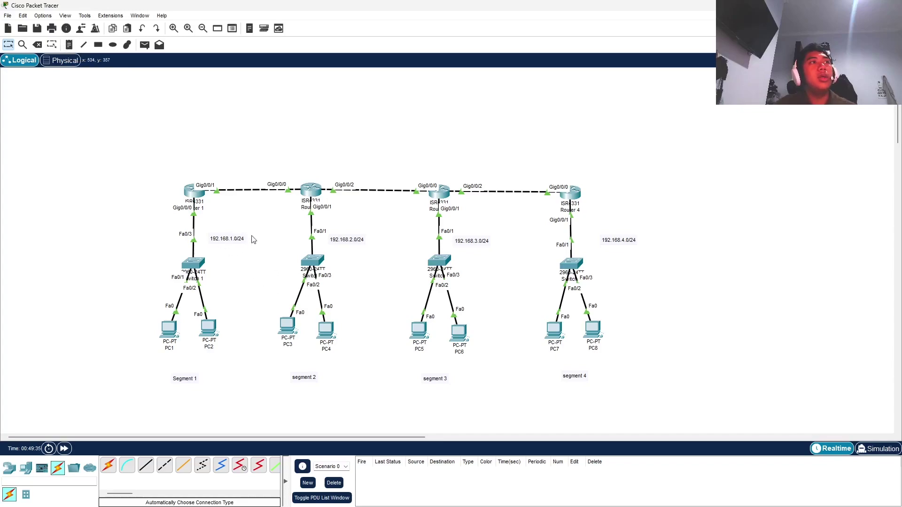
drag(144, 175, 242, 338)
drag(277, 176, 377, 363)
drag(416, 176, 496, 390)
drag(540, 164, 622, 366)
click(675, 342)
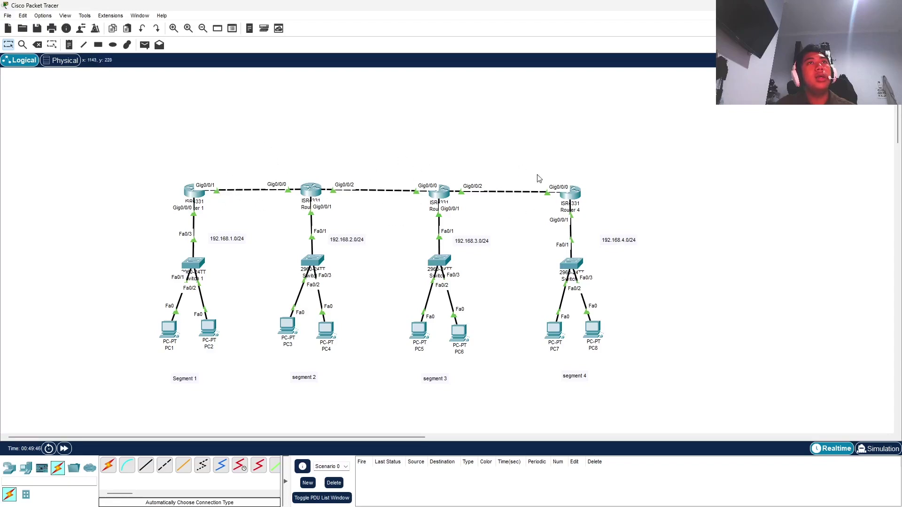
Add the network note "192.168.5.0/24" above the link between Router 1 and Router 2.
click(69, 45)
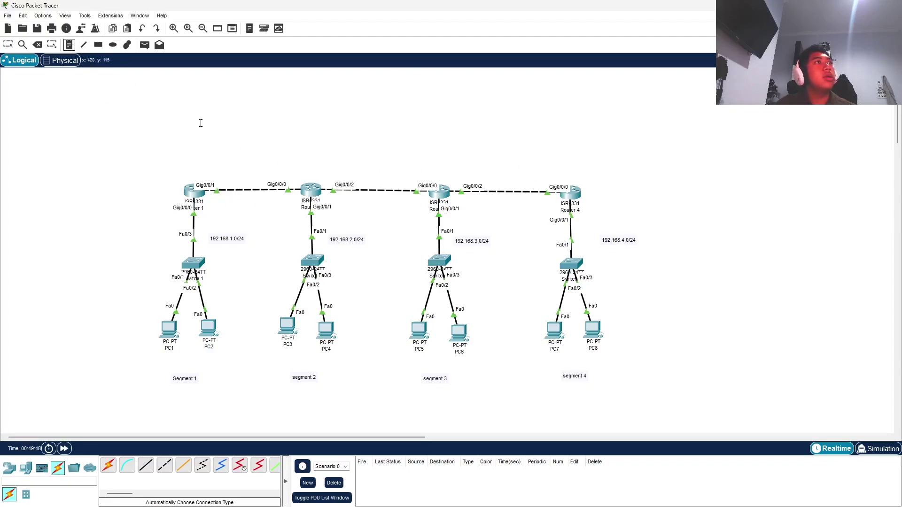
click(246, 163)
text(192.1)
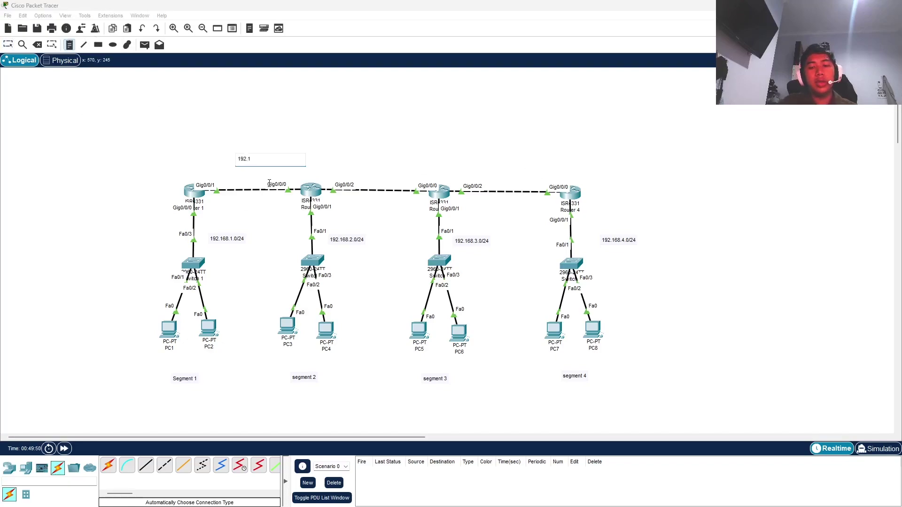
text(68.)
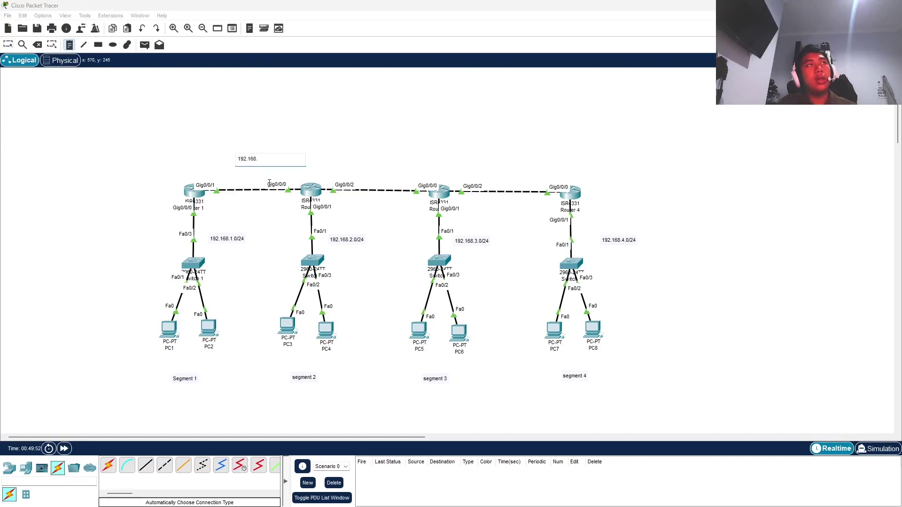
text(5.)
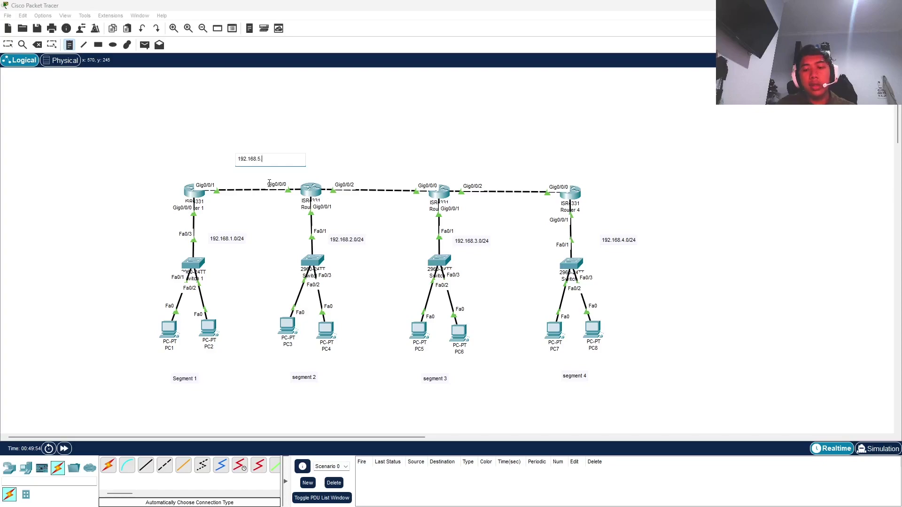
text(024)
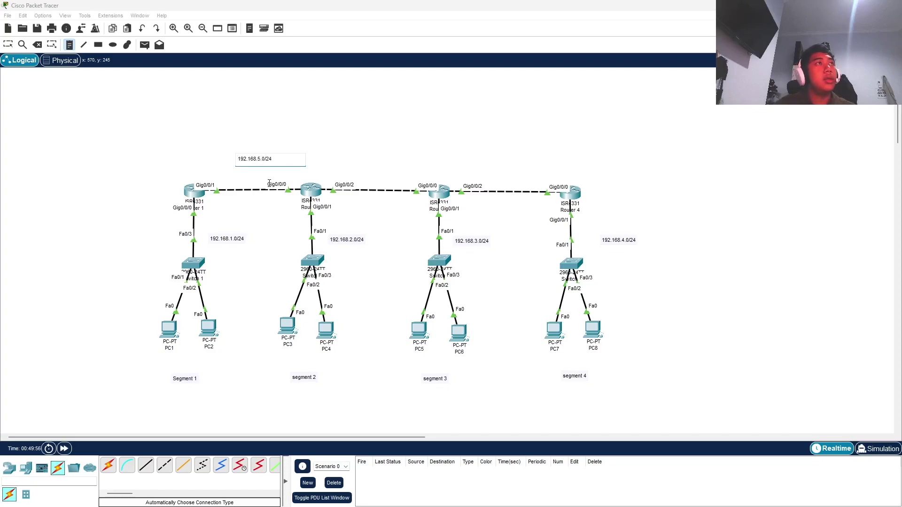
Add the network notes "192.168.6.0/24" above the Router 2–Router 3 link and "192.168.7.0/24" above the Router 3–Router 4 link.
click(367, 154)
click(367, 155)
text(192.168.6.0/24)
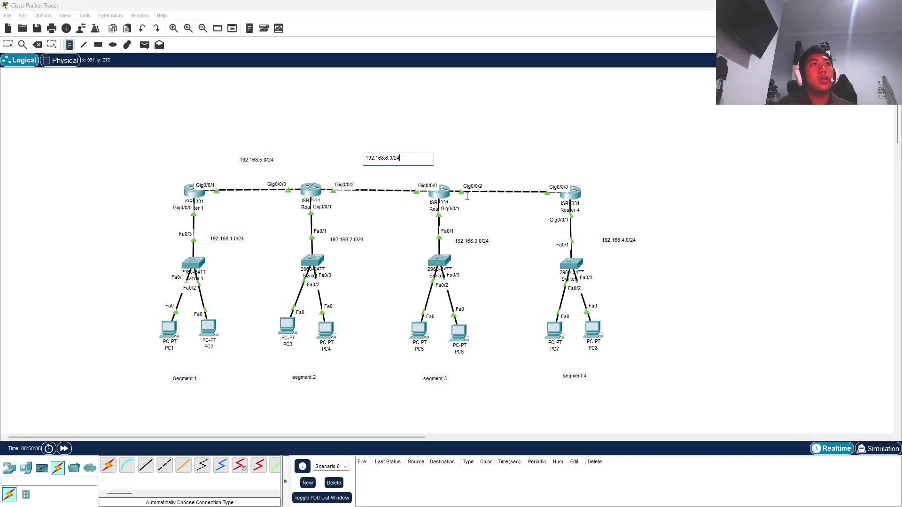
click(498, 161)
click(498, 160)
text(192)
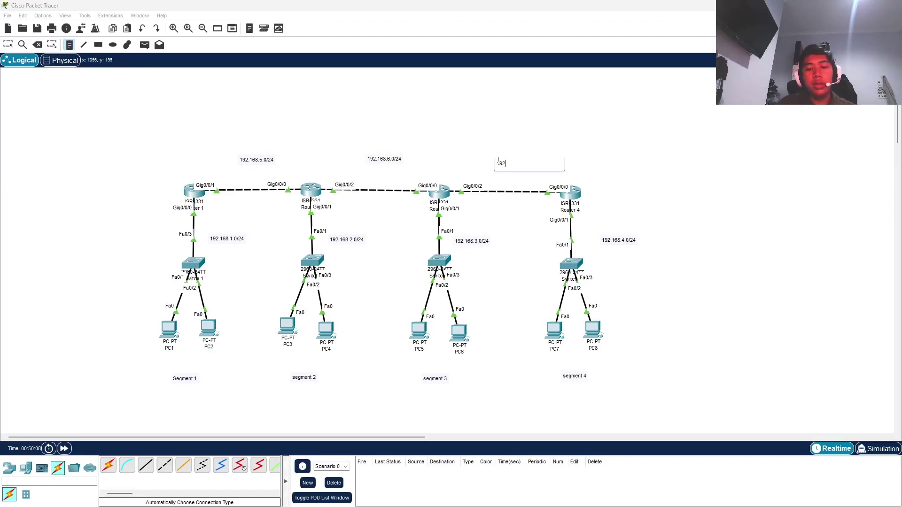
text(.168.)
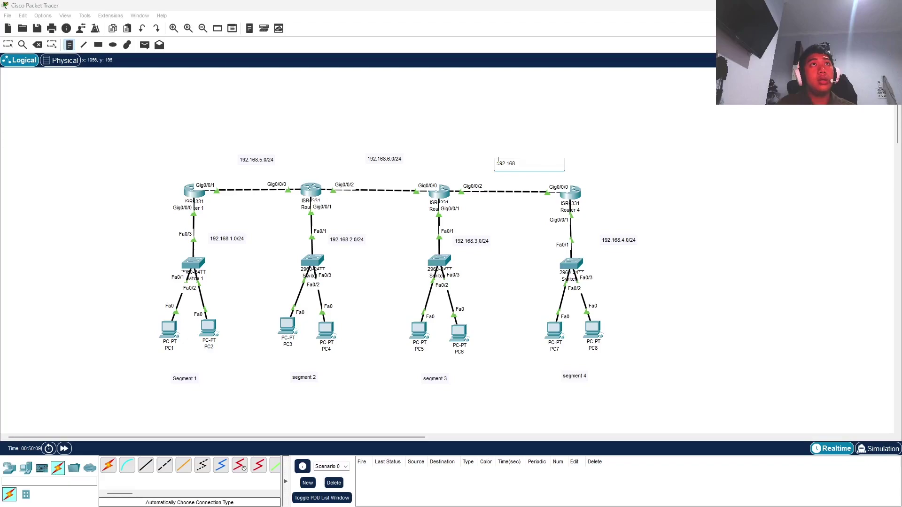
text(7)
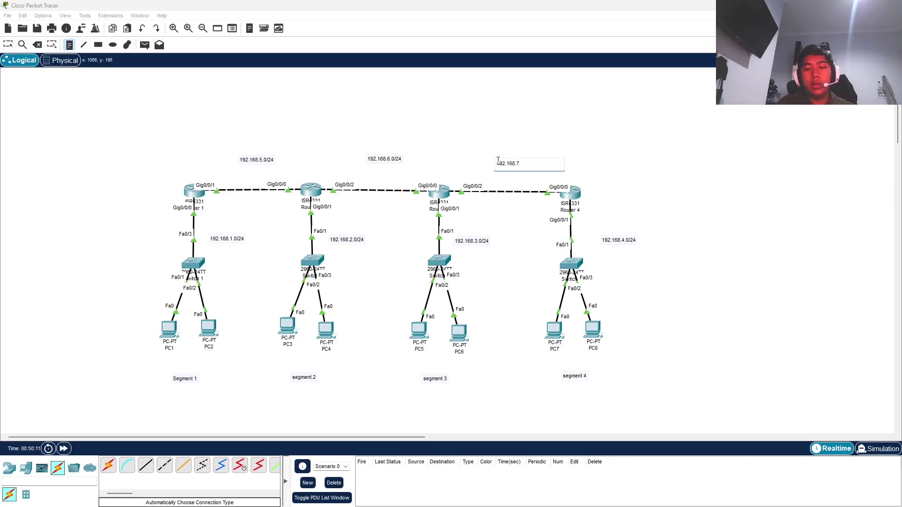
text(.0/24)
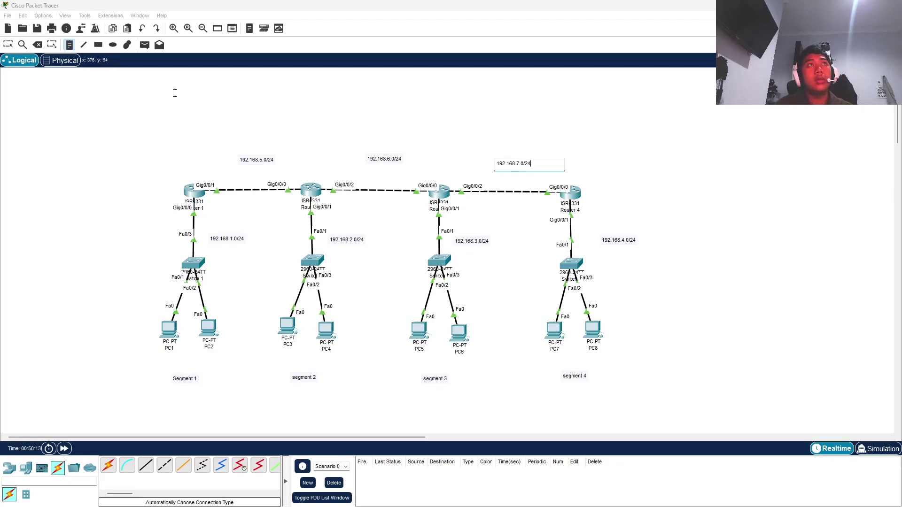
key(Escape)
Align the 192.168.7.0/24, 192.168.6.0/24 and 192.168.5.0/24 notes at the same height above the router links.
drag(522, 166, 524, 159)
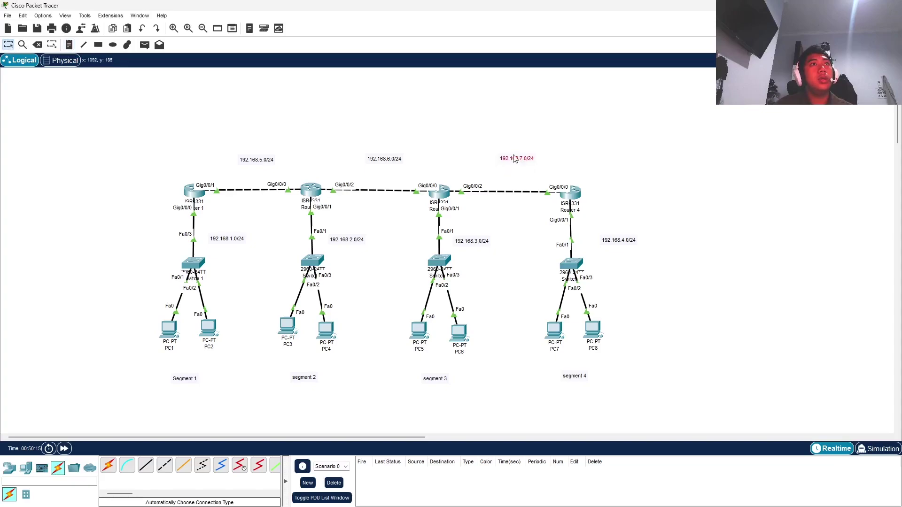
drag(395, 162, 391, 161)
drag(268, 160, 266, 158)
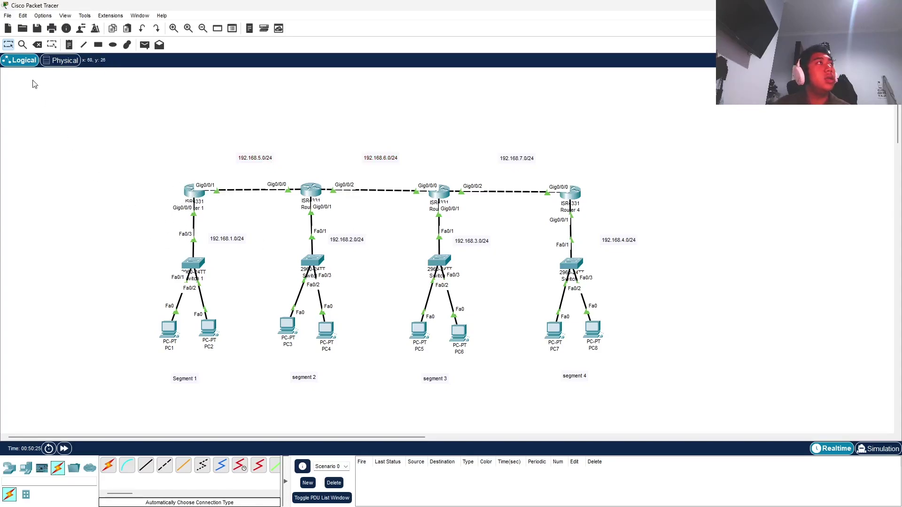
Add the address note "192.168.1.1/24" directly left of Router 1's Gig0/0/0 port label.
click(69, 44)
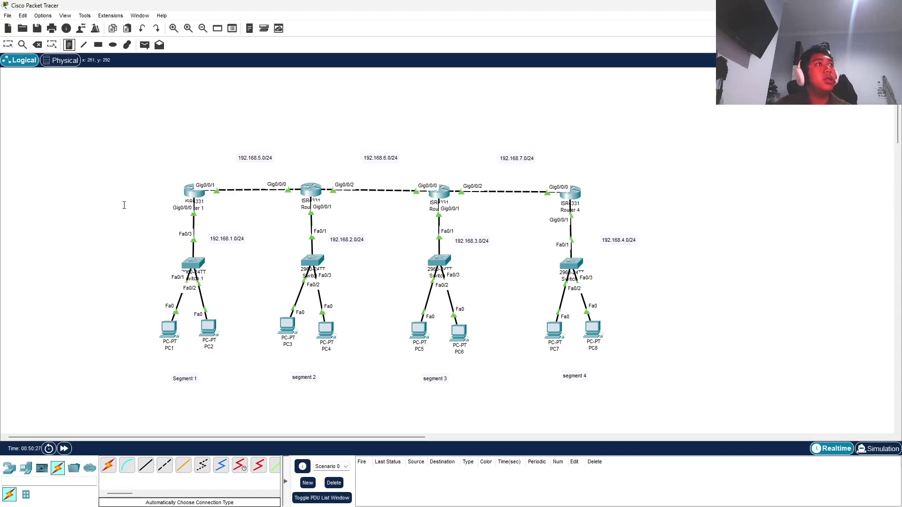
click(124, 206)
text(192)
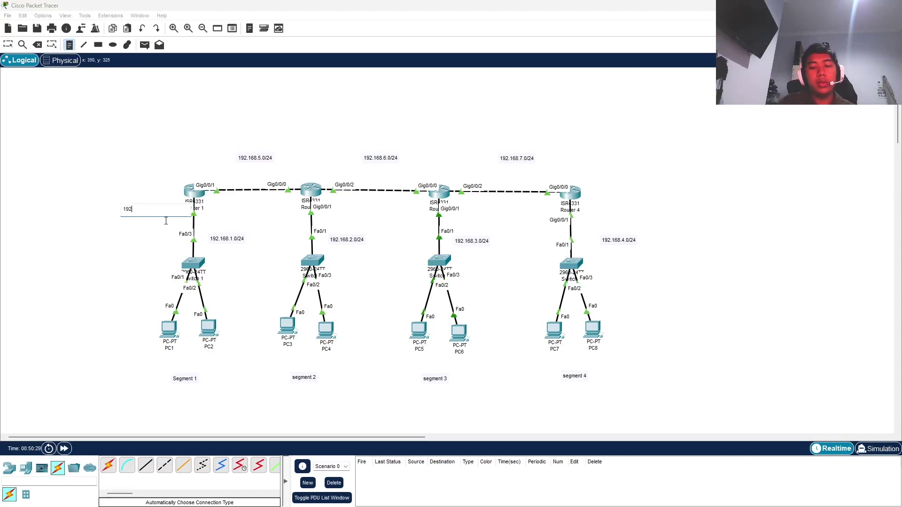
text(.168.1.1)
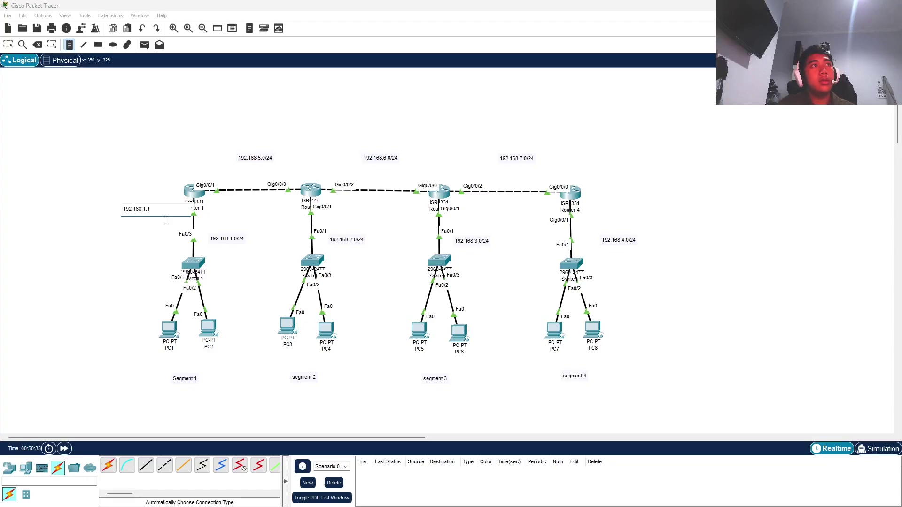
text(/24)
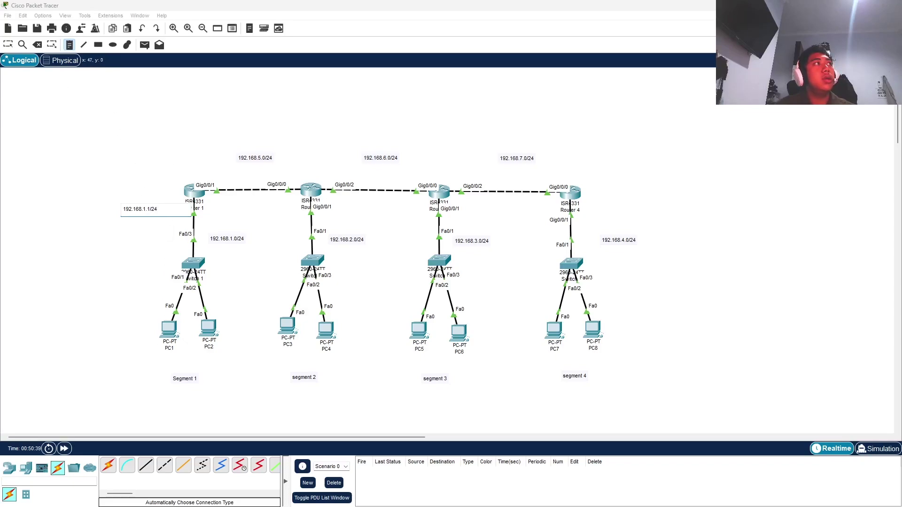
click(8, 44)
drag(151, 212, 161, 211)
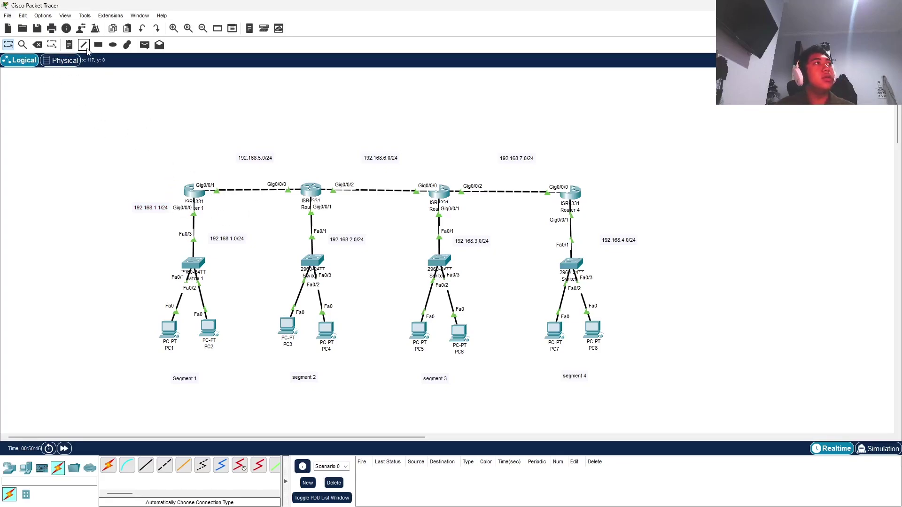
Add the address note "192.168.5.1/24" just above Router 1's Gig0/0/1 port label.
click(71, 46)
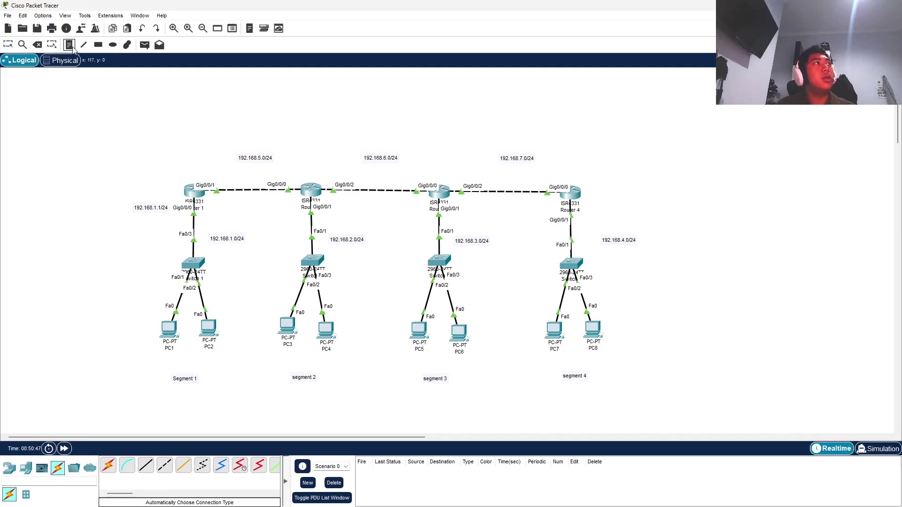
click(204, 174)
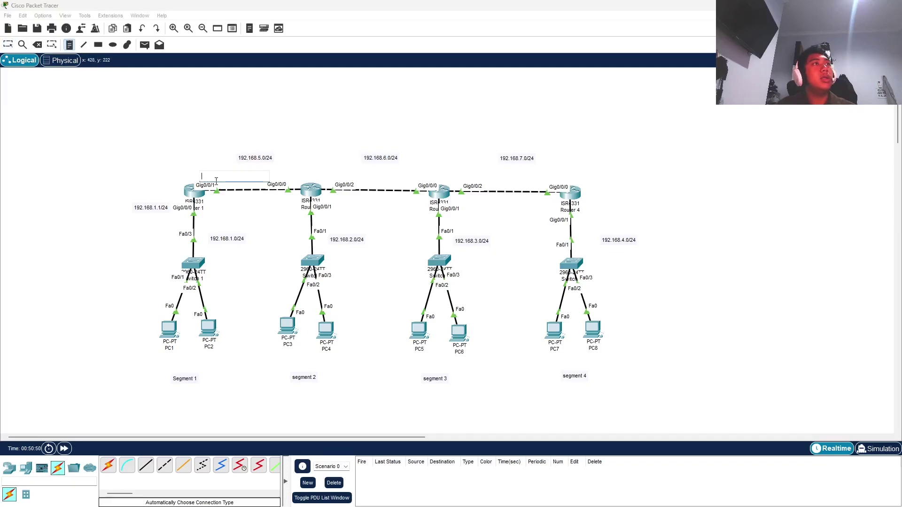
text(192.16)
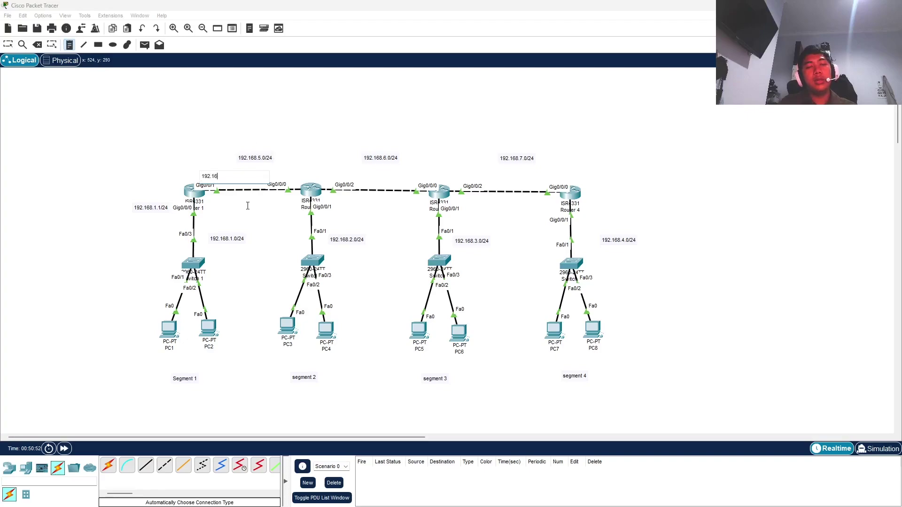
text(8.)
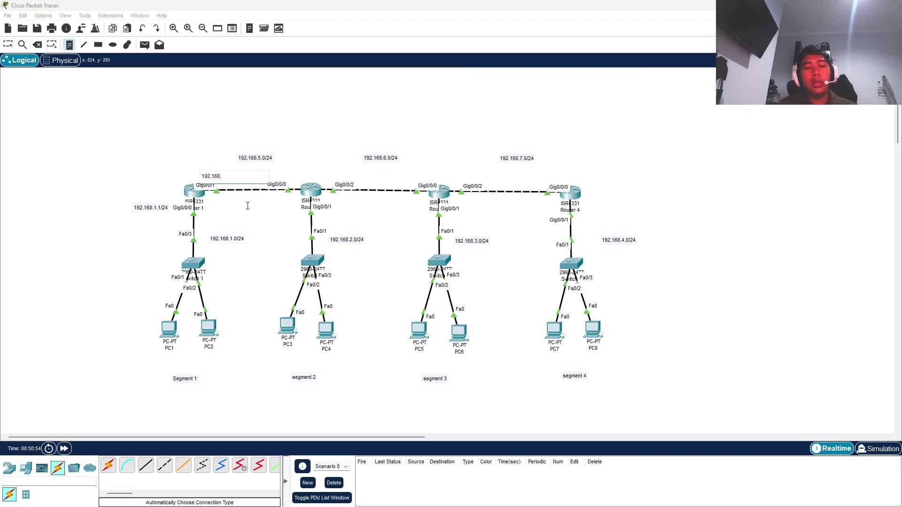
text(5.1)
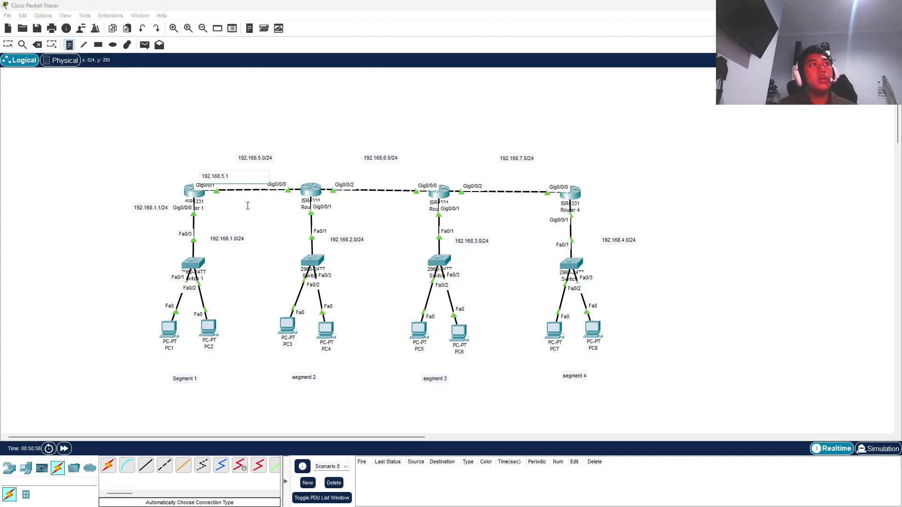
text(/24)
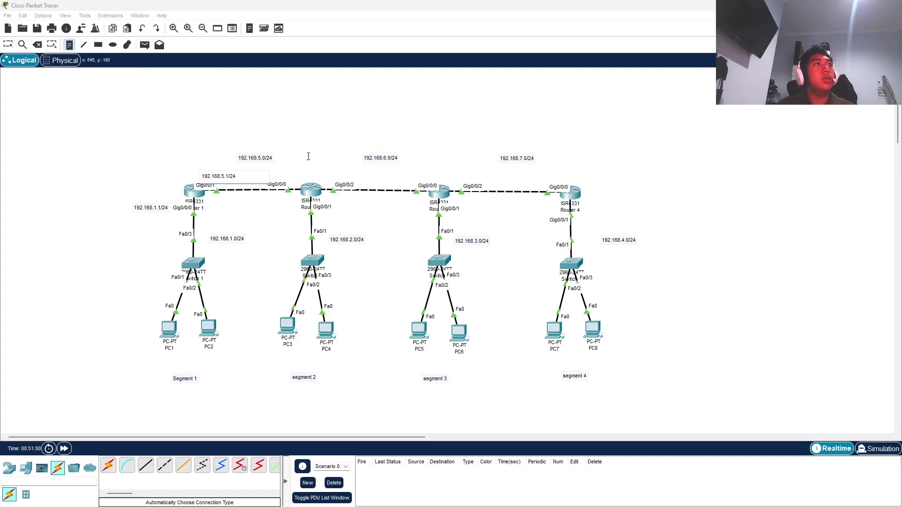
Add the address note "192.168.5.2/24" and position it just above Router 2's Gig0/0/0 port label.
click(289, 171)
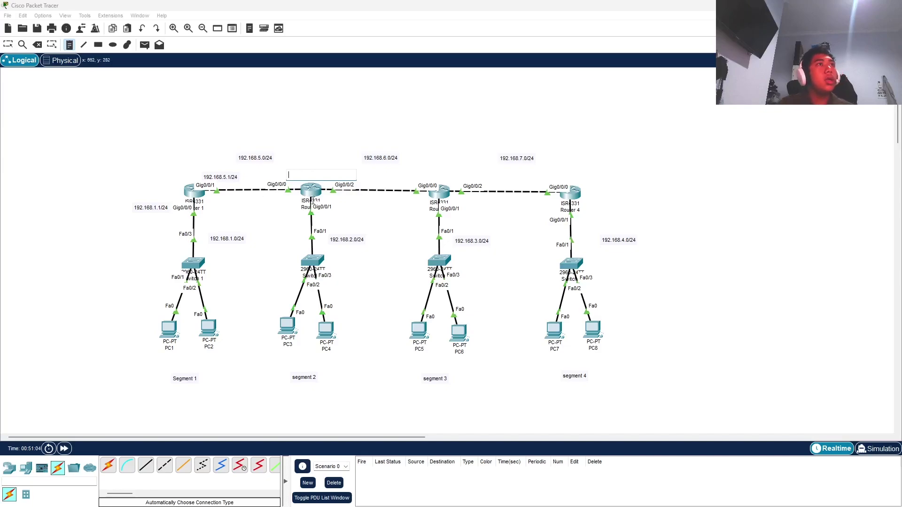
text(192.168)
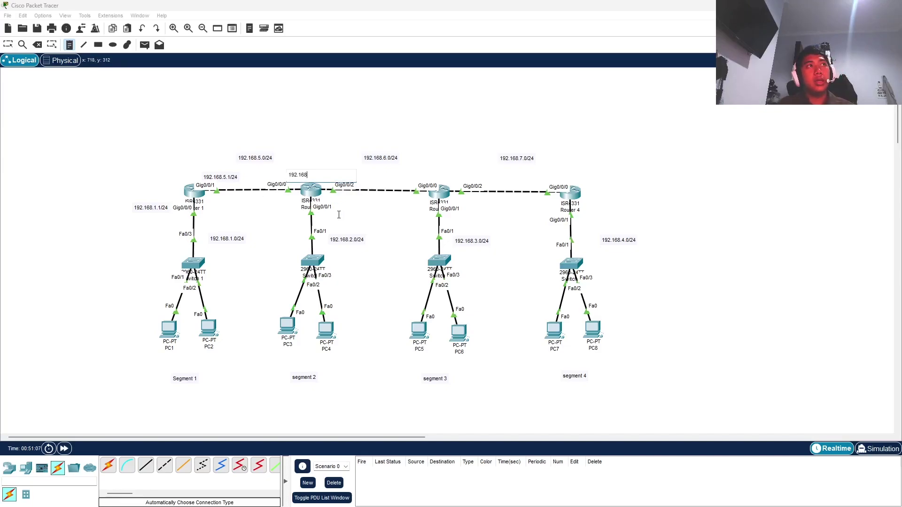
text(.5)
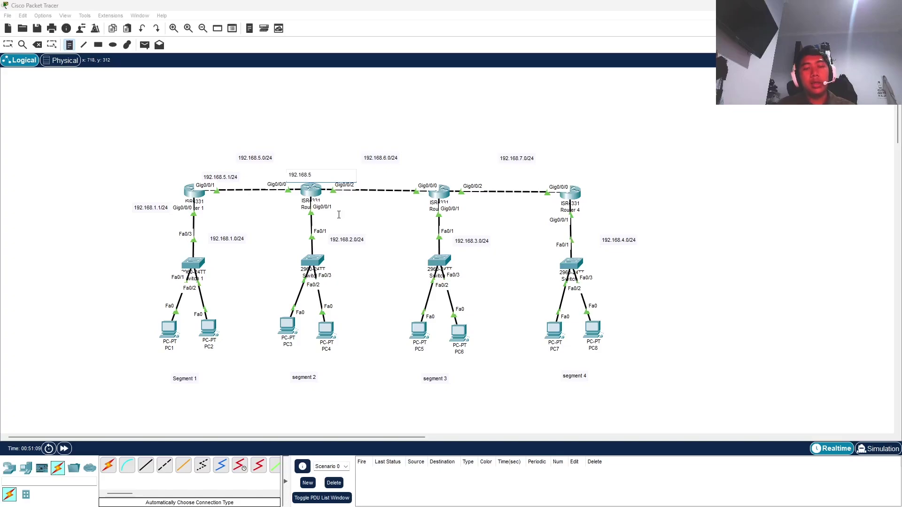
text(.2/24)
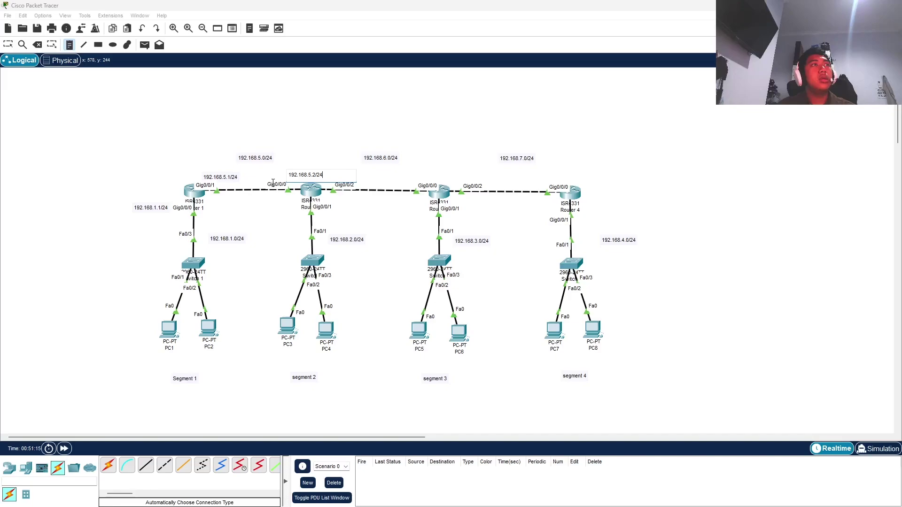
click(8, 47)
drag(308, 176, 295, 176)
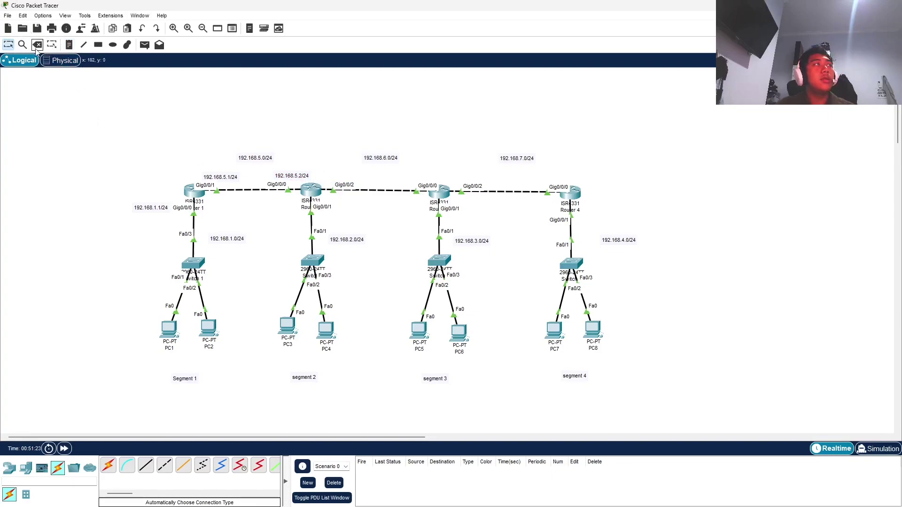
Add the address note "192.168.2.1/24" beside Router 2's Gig0/0/1 port label.
click(69, 46)
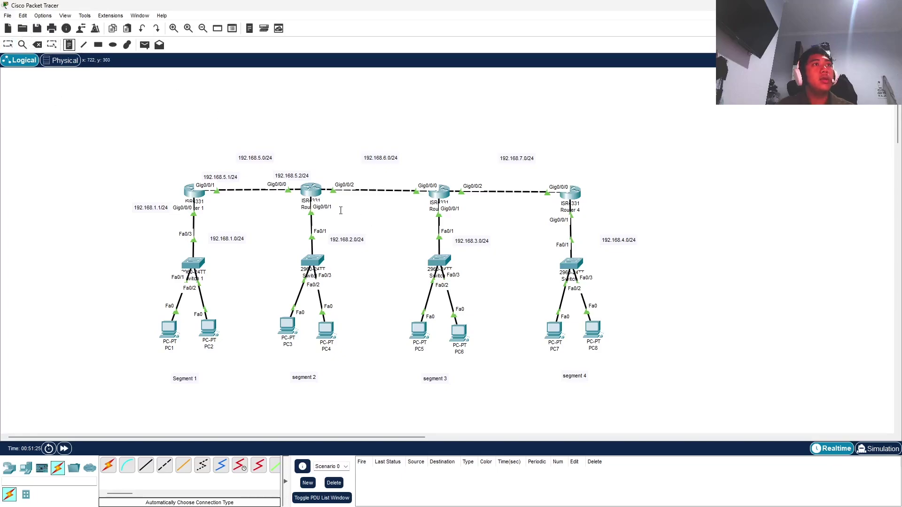
click(340, 210)
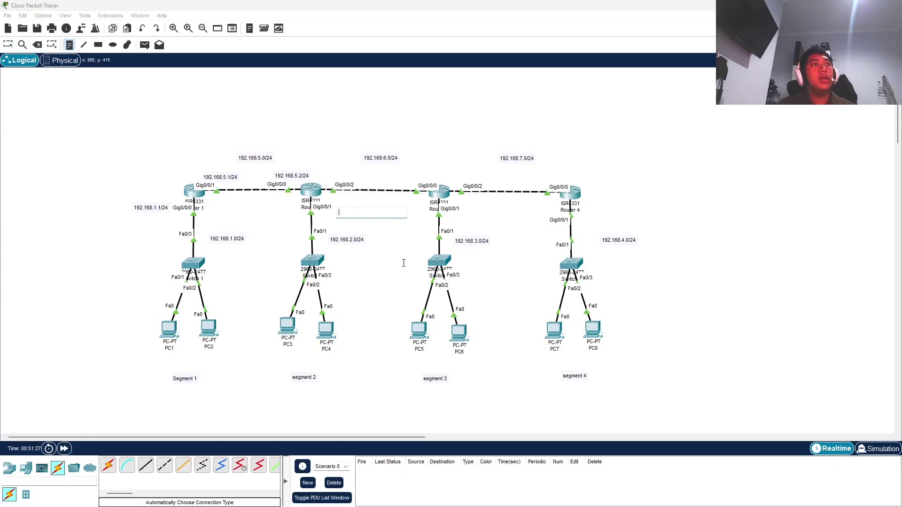
text(192.1)
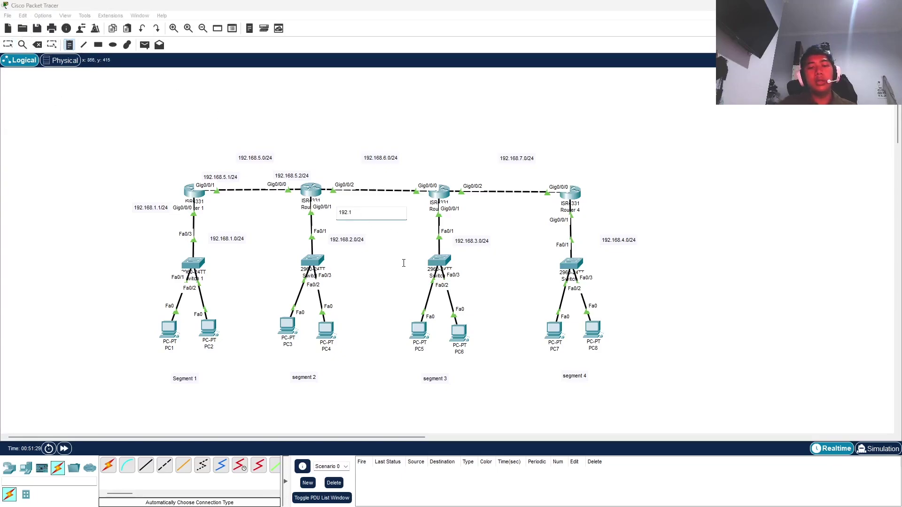
text(6)
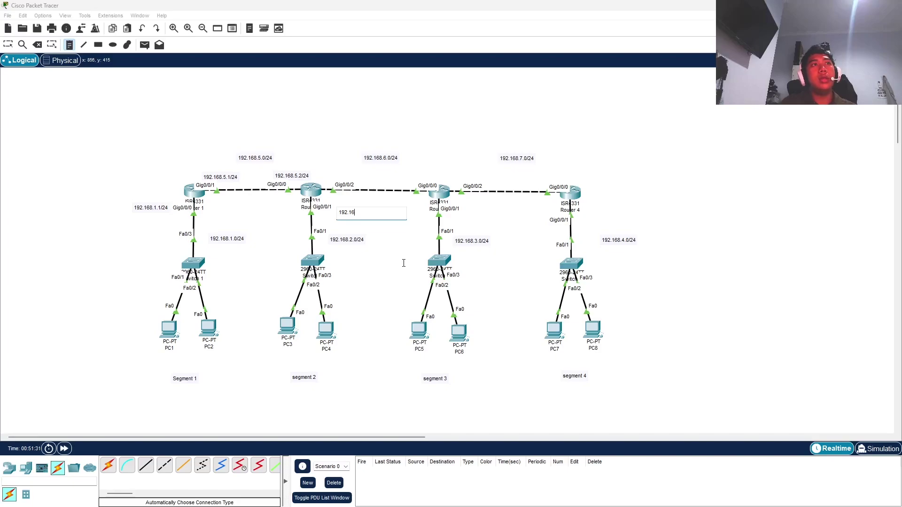
text(8.2.1/24)
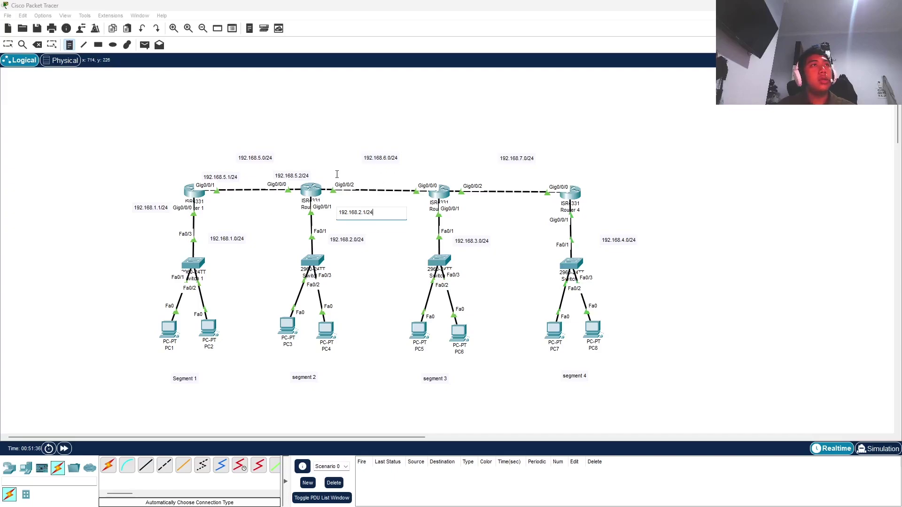
Add the address notes "192.168.6.1/24" above Router 2's Gig0/0/2 label and "192.168.6.2/24" above Router 3's Gig0/0/0 label, adjusting their positions.
click(337, 174)
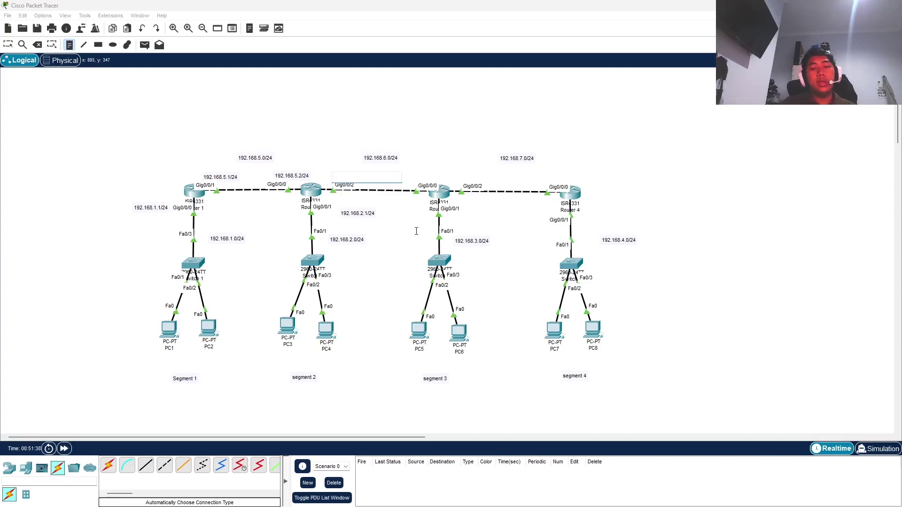
text(192.168.6.1/24)
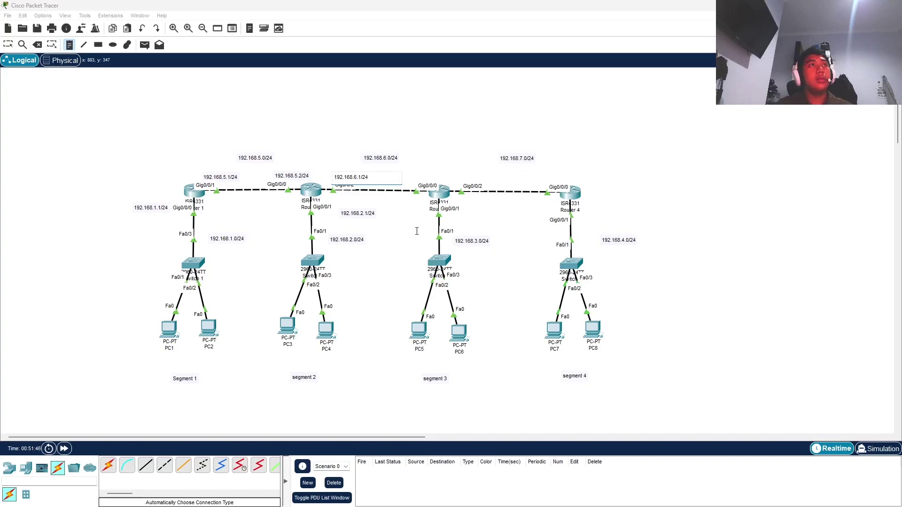
click(417, 173)
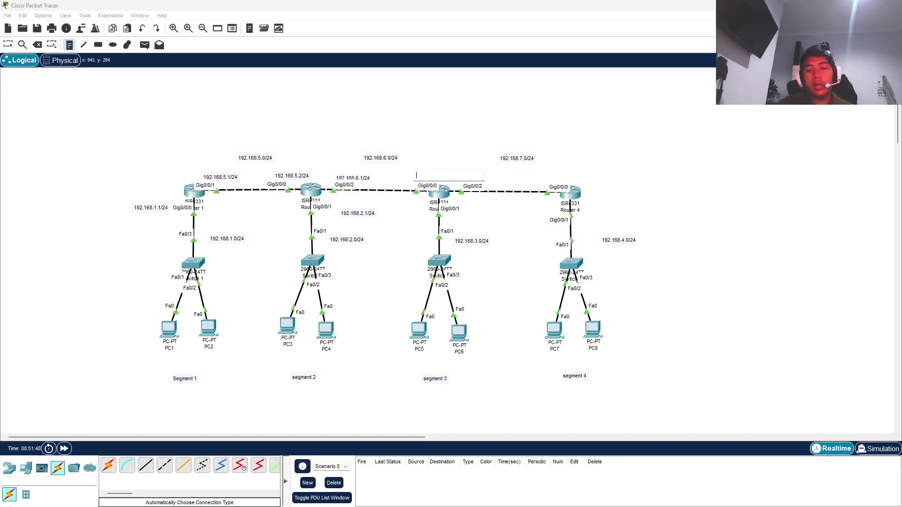
text(192.168.6.2)
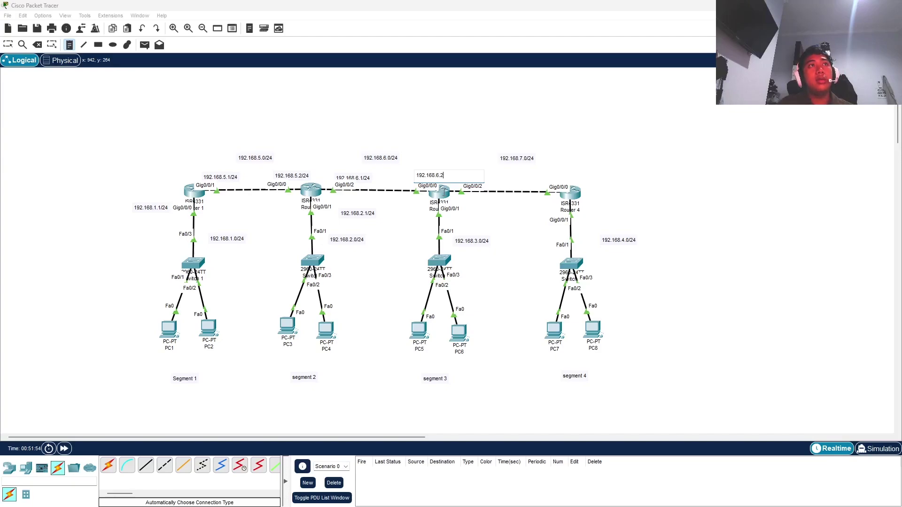
text(/24)
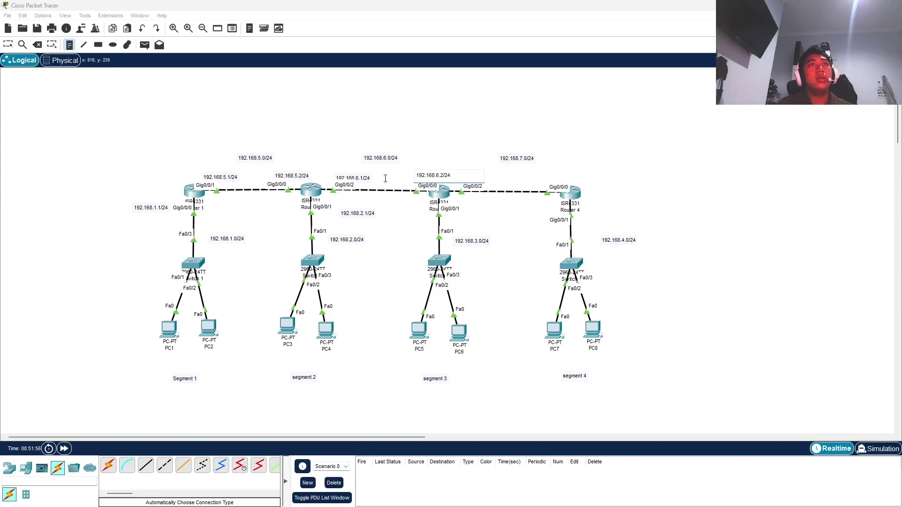
click(8, 45)
drag(431, 176, 363, 175)
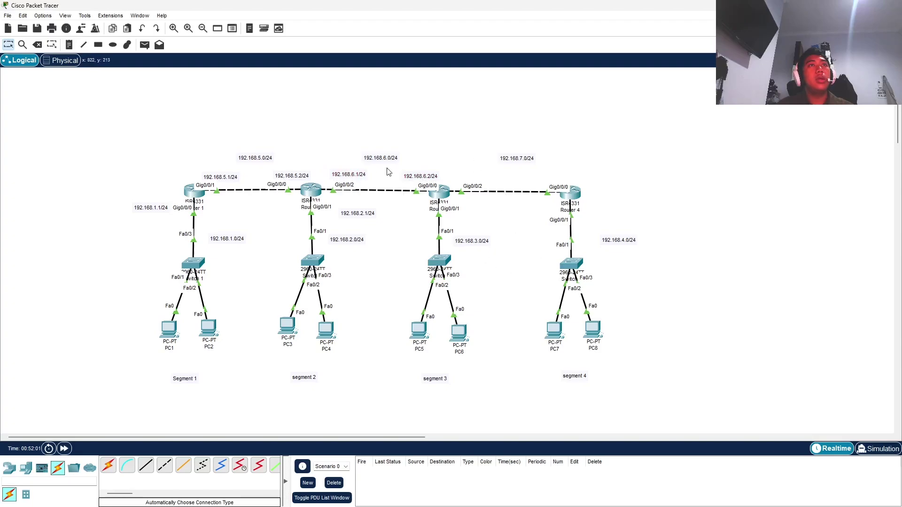
Move segments 4 and 3 with their notes farther right, and recentre the 192.168.6.0/24 and 192.168.7.0/24 notes above their links.
drag(501, 133, 663, 380)
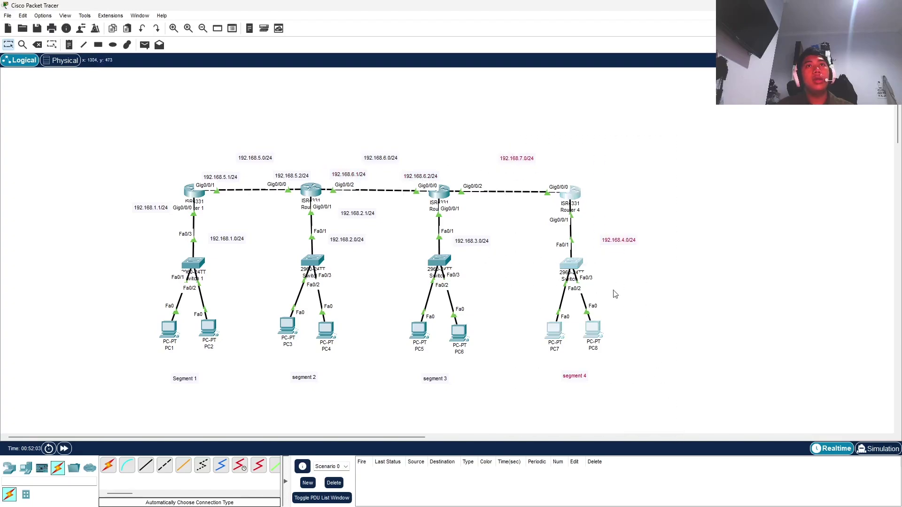
drag(572, 196, 666, 197)
drag(422, 160, 486, 394)
drag(444, 264, 491, 264)
click(350, 146)
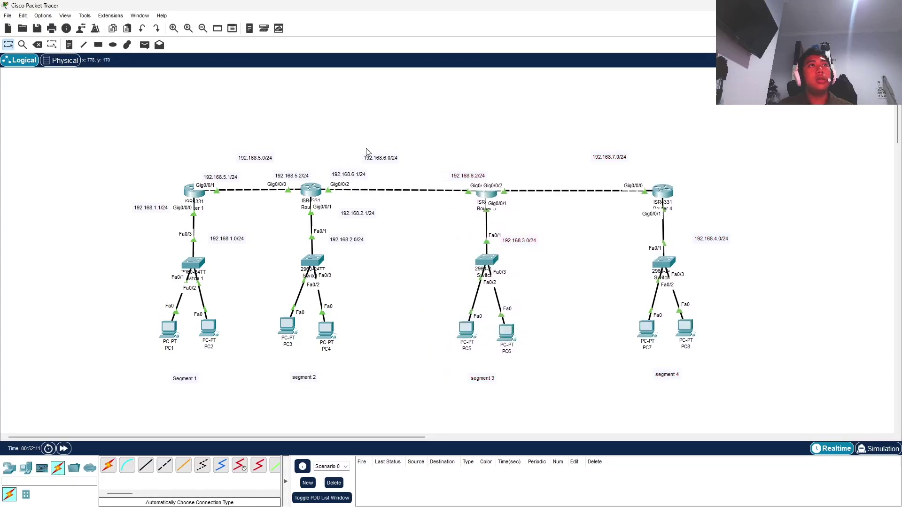
drag(379, 159, 399, 154)
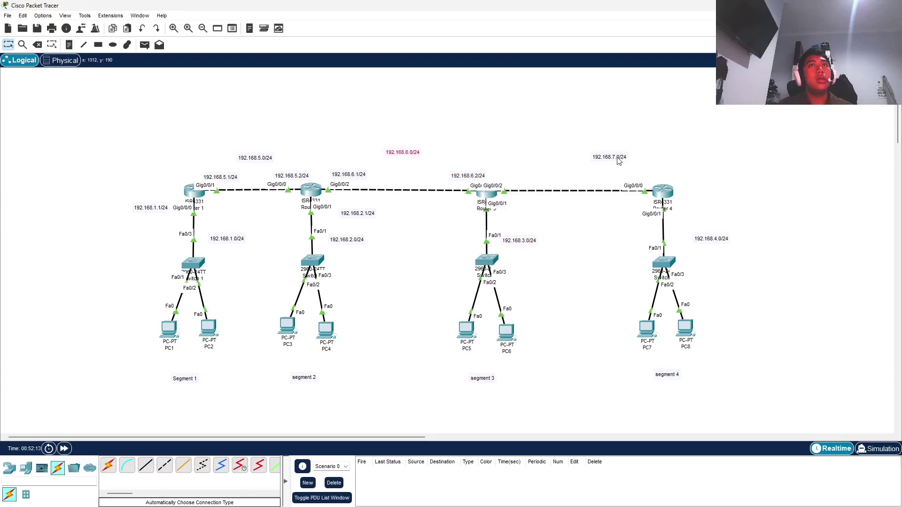
drag(617, 159, 581, 155)
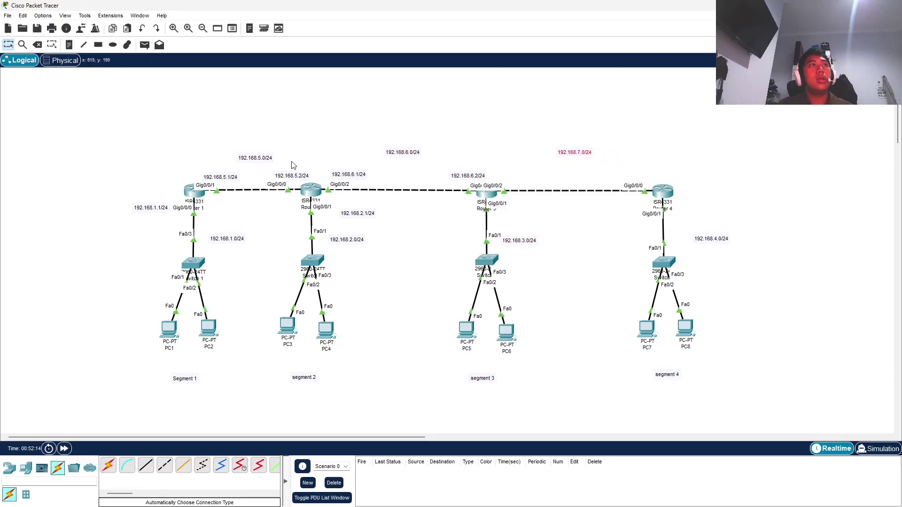
Shift all segment 2 devices and notes slightly right, and nudge Router 3 to separate its port labels.
drag(292, 160, 363, 381)
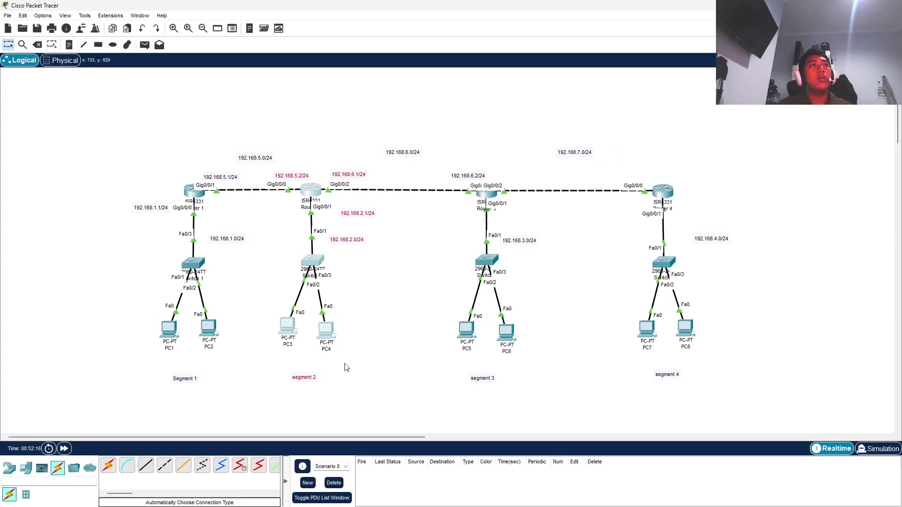
drag(325, 331, 349, 329)
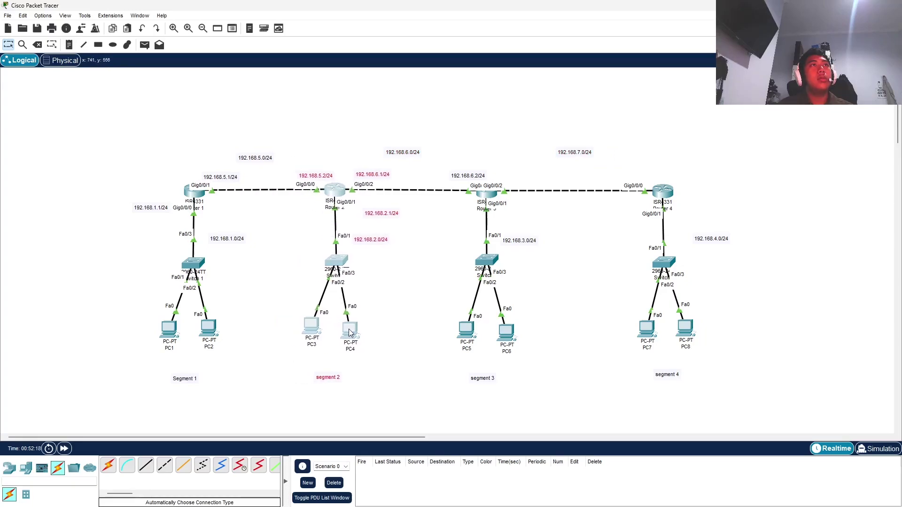
click(343, 154)
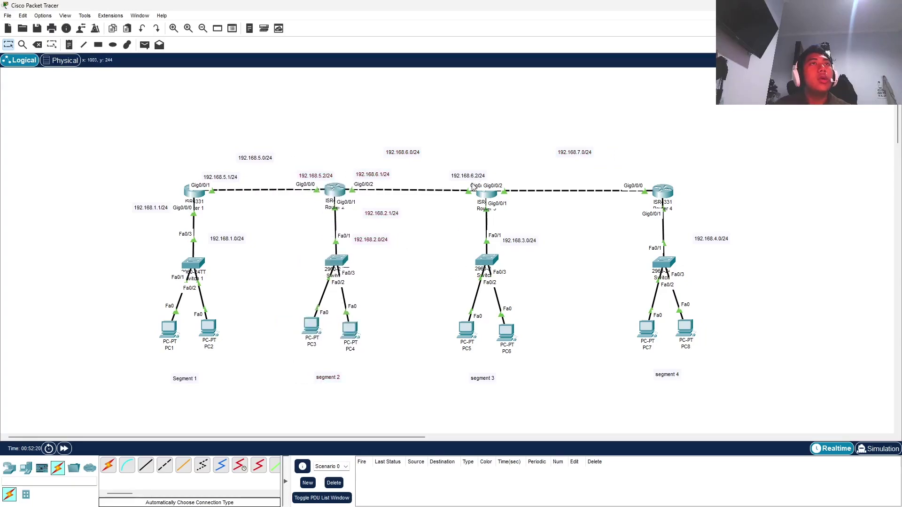
drag(492, 195, 492, 195)
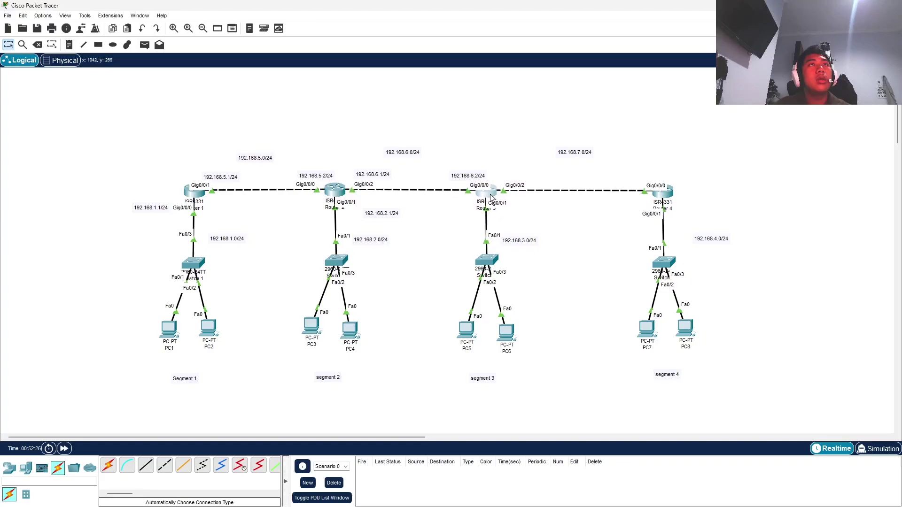
click(536, 220)
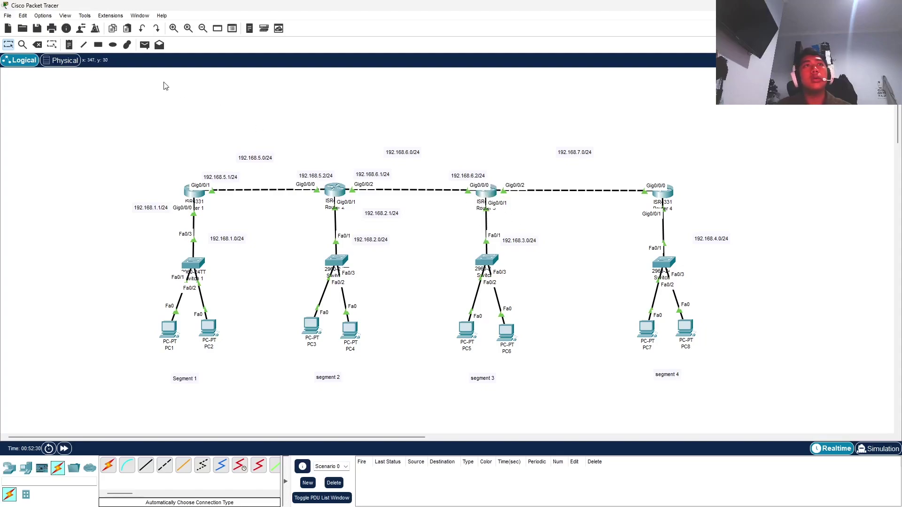
Add the address notes "192.168.3.1/24" beside Router 3's Gig0/0/1 port label and "192.168.7.1/24" above its Gig0/0/2 label.
click(69, 44)
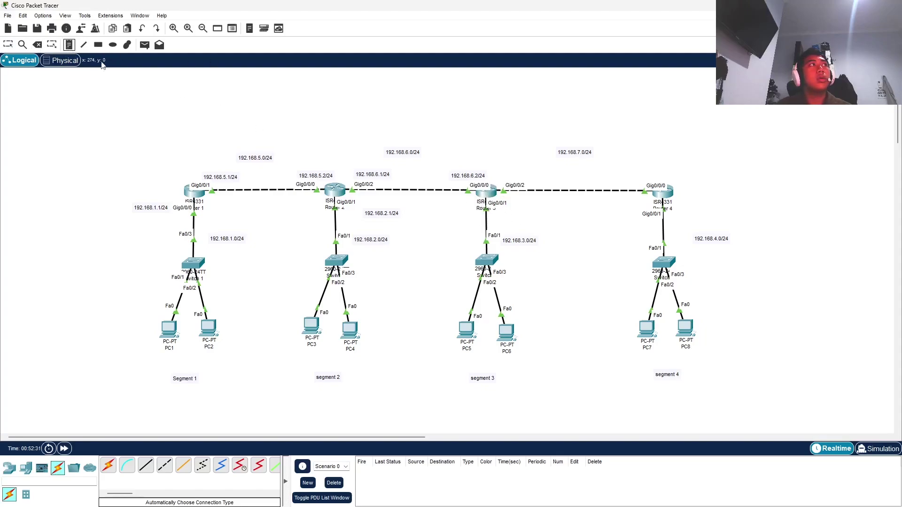
click(517, 208)
text(192.168)
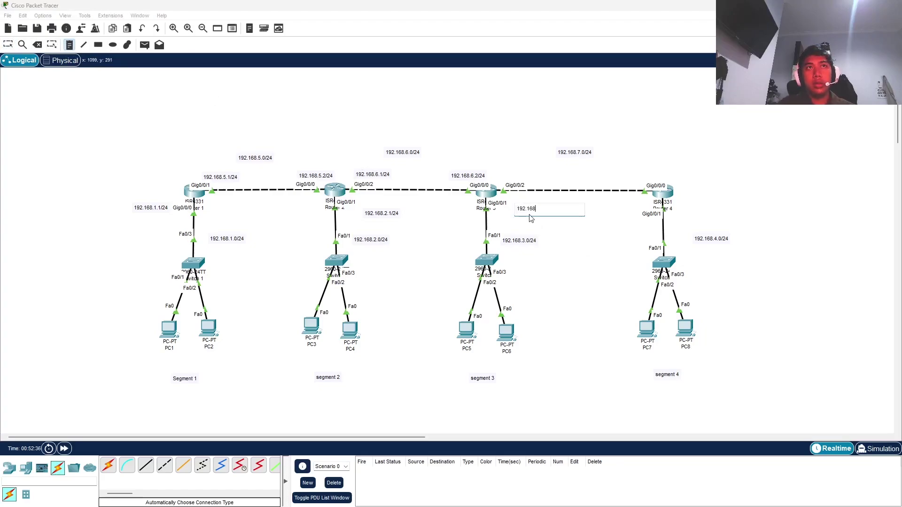
text(.)
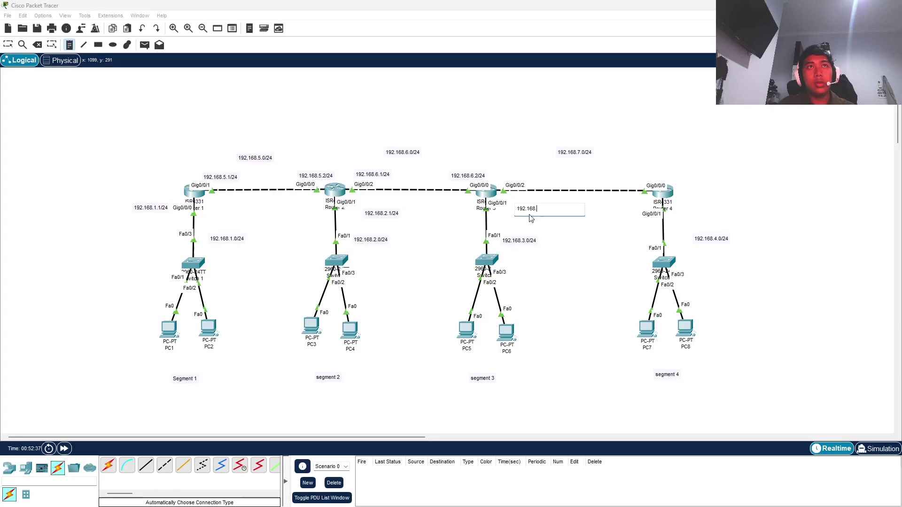
text(3.1)
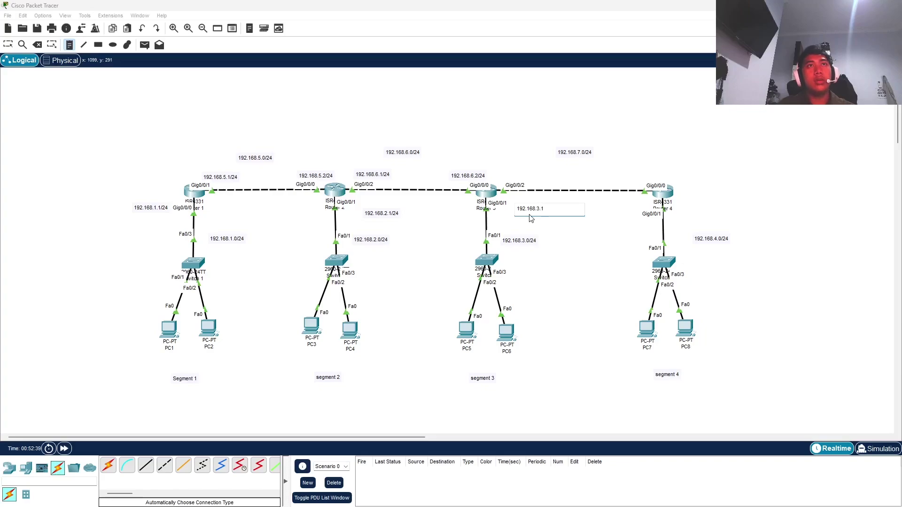
text(/24)
click(518, 174)
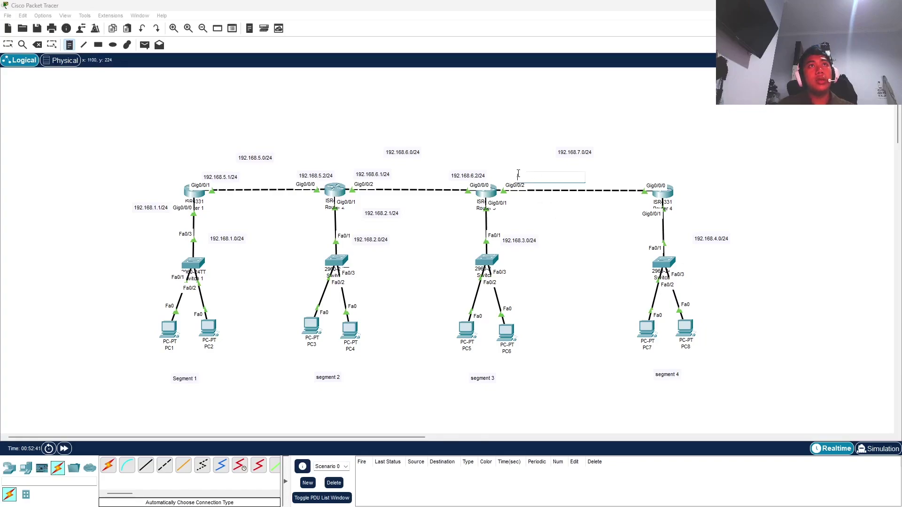
text(192.168.7.1/24)
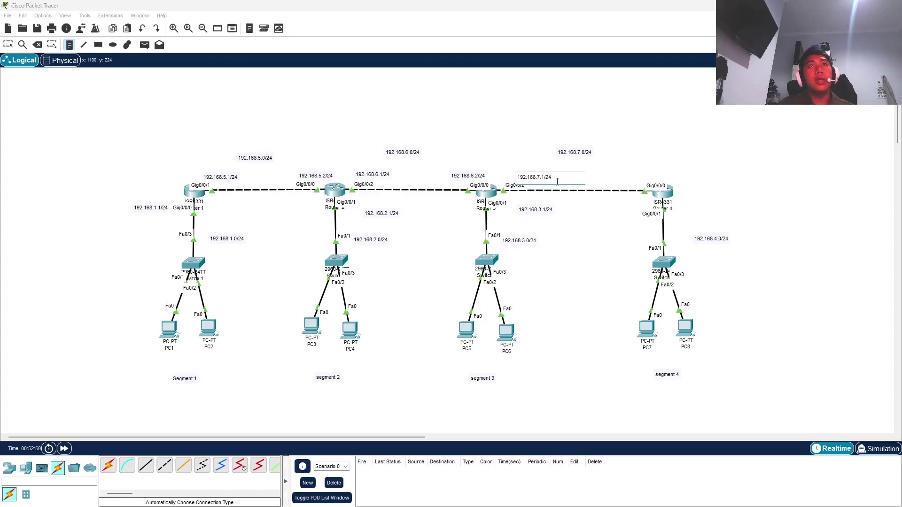
Add the address notes "192.168.7.2/24" above Router 4's Gig0/0/0 port label and "192.168.4.1/24" to the right of its Gig0/0/1 label.
click(640, 179)
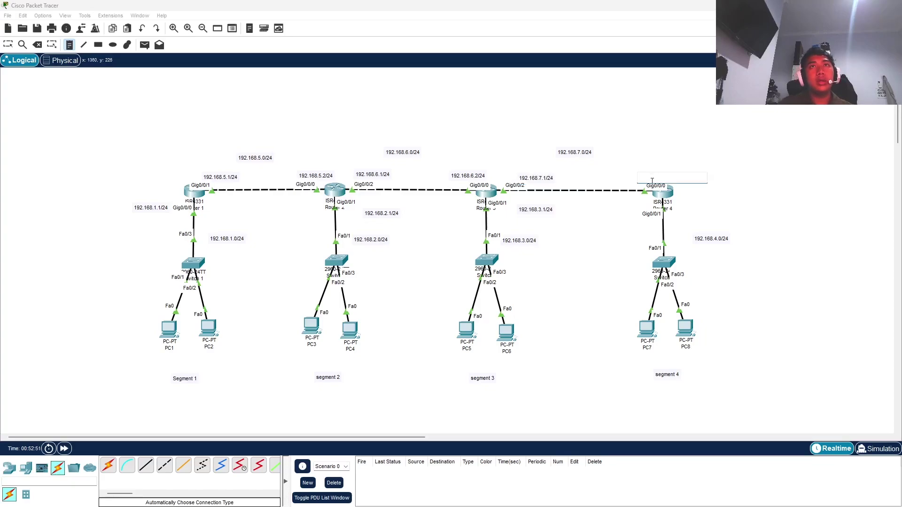
text(192.168.7)
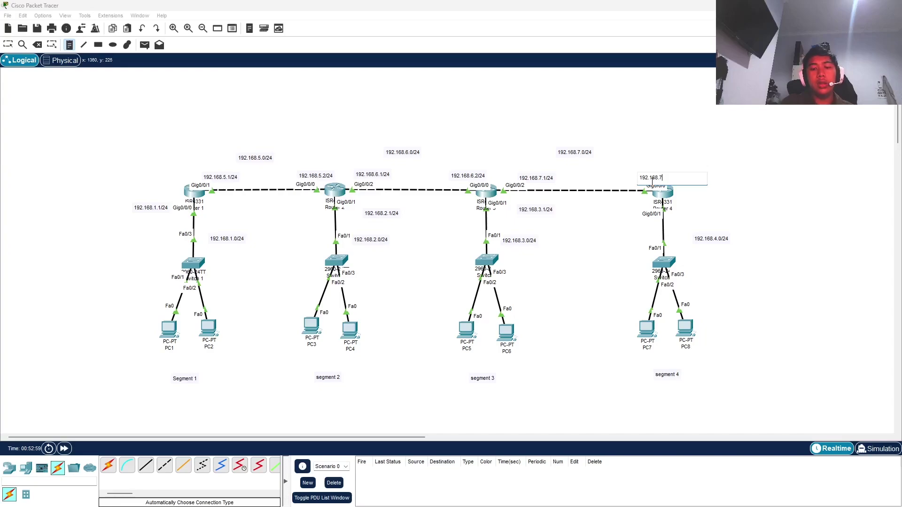
text(.2/)
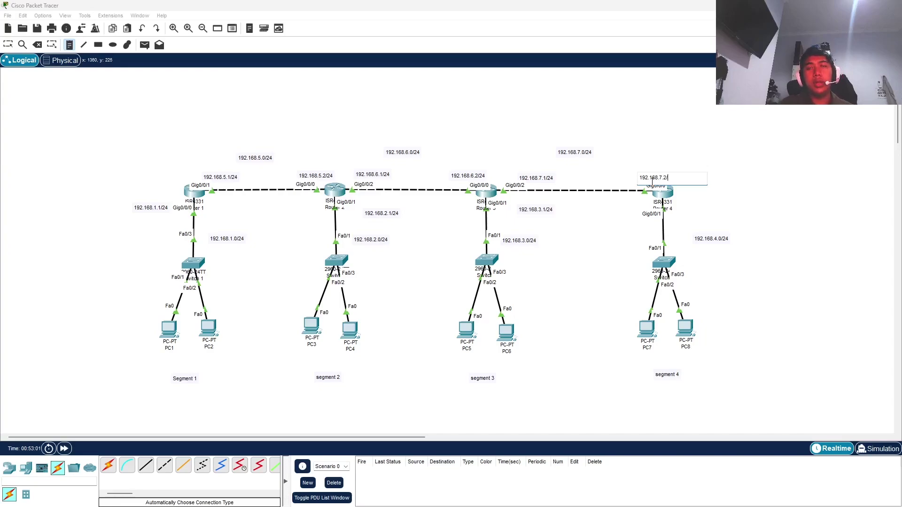
text(24)
click(685, 215)
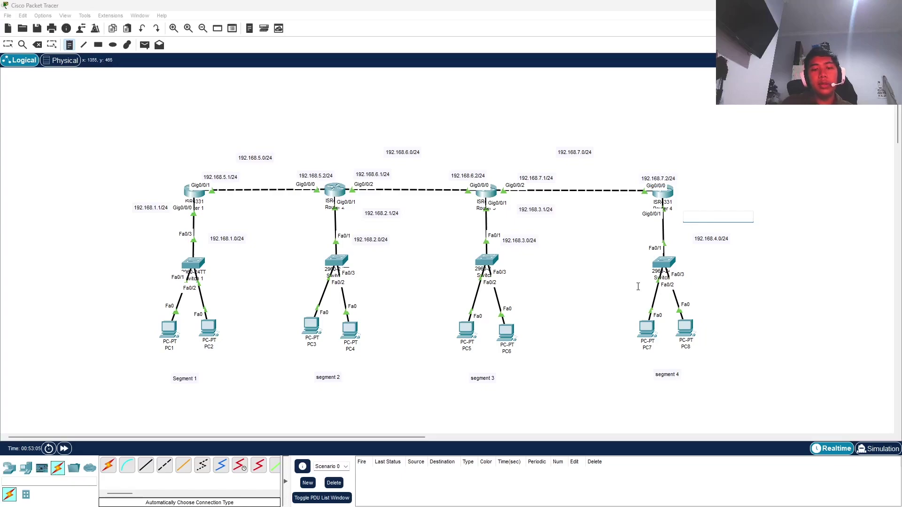
text(192.1)
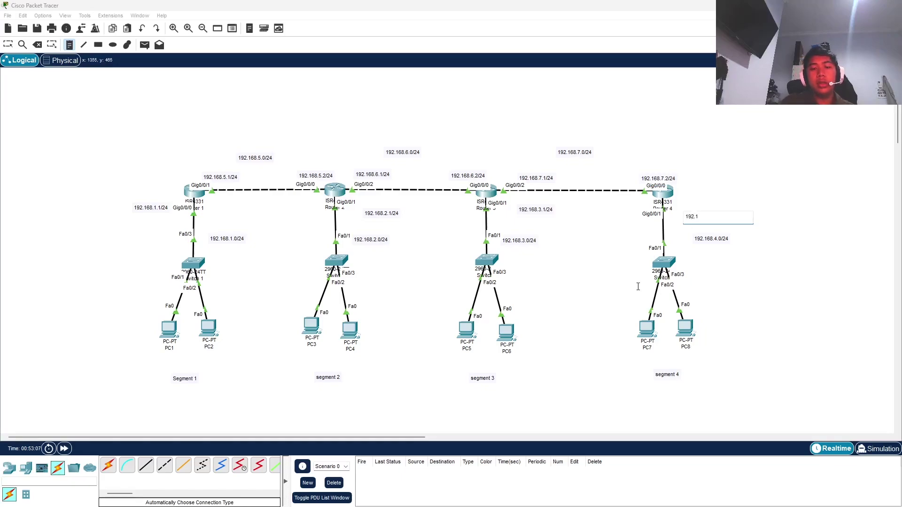
text(68.4)
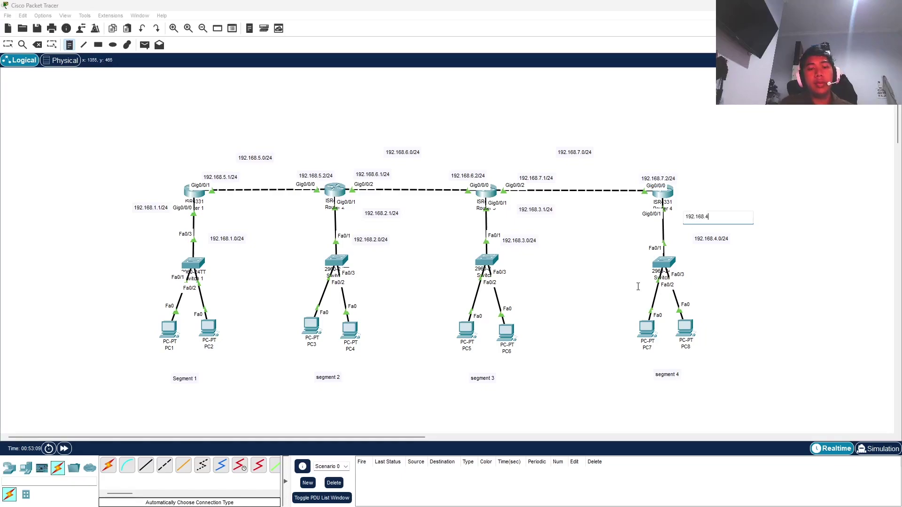
text(.1/24)
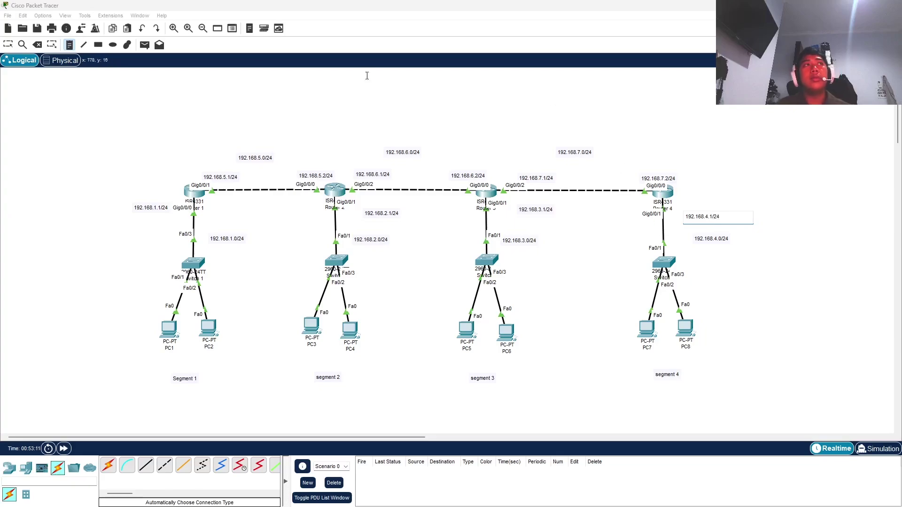
Move the 192.168.4.1/24 note closer to Router 4's Gig0/0/1 label and shift the 192.168.7.2/24 note slightly left.
click(8, 46)
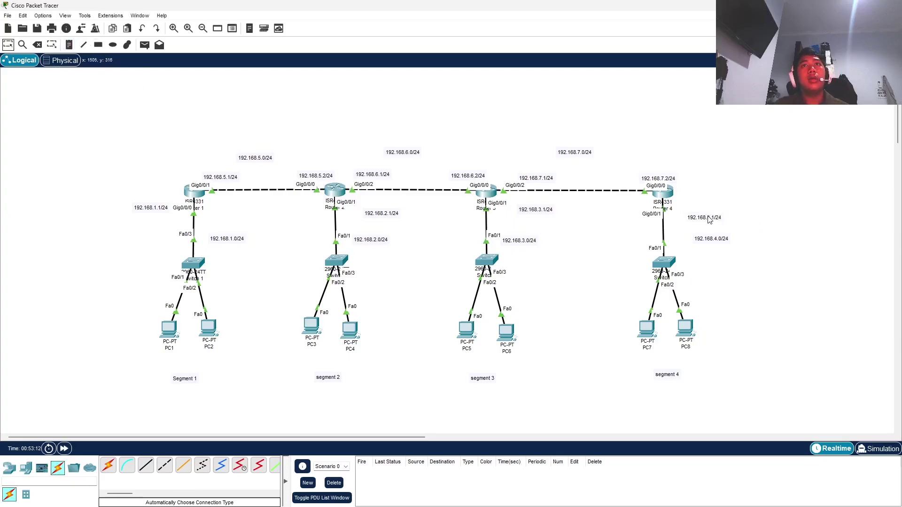
drag(705, 218, 693, 214)
drag(671, 179, 657, 176)
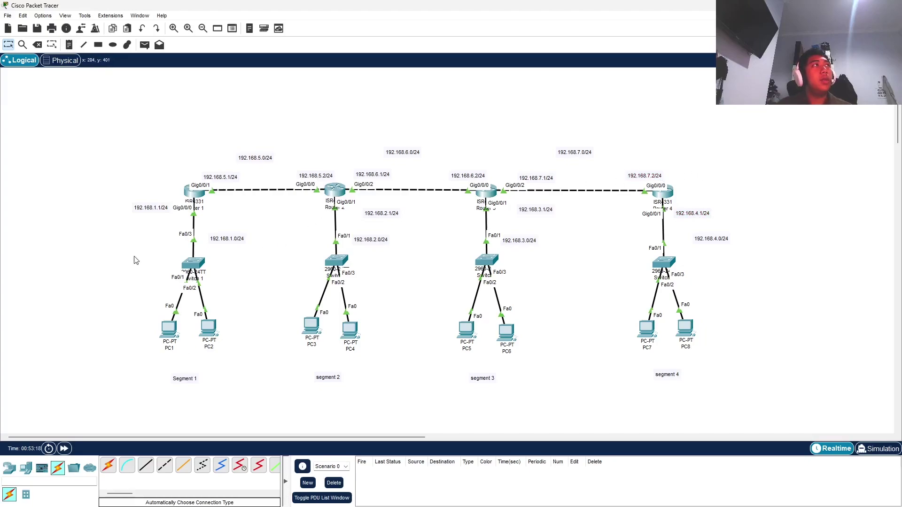
scroll(136, 259, down, 1)
scroll(224, 263, up, 1)
scroll(143, 174, down, 1)
scroll(158, 165, down, 1)
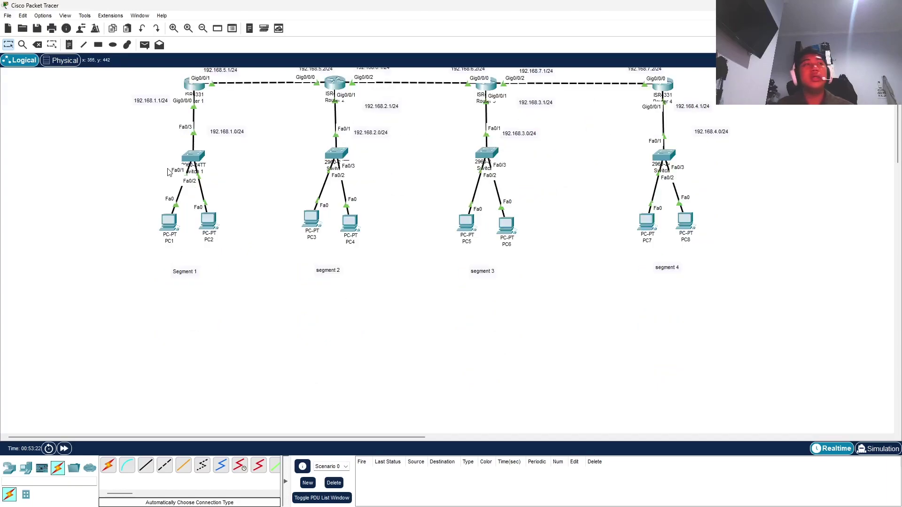
scroll(168, 172, up, 1)
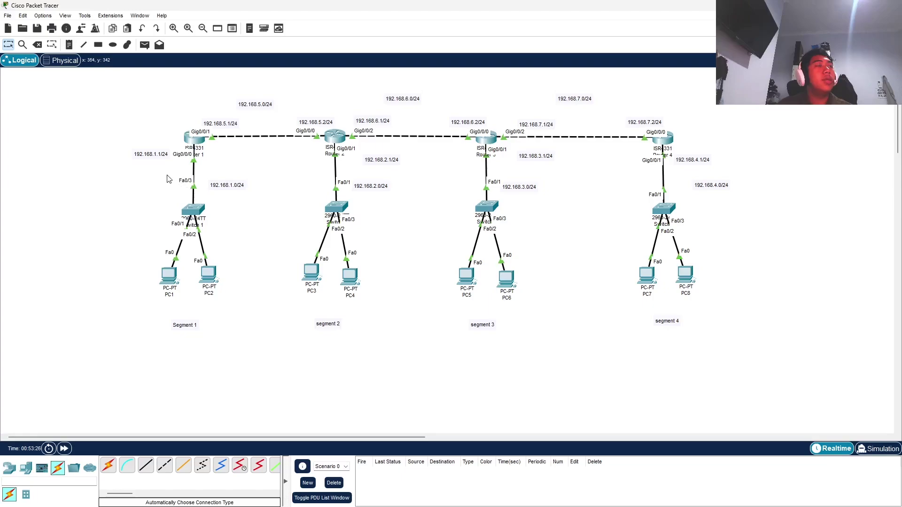
drag(162, 173, 251, 286)
click(258, 237)
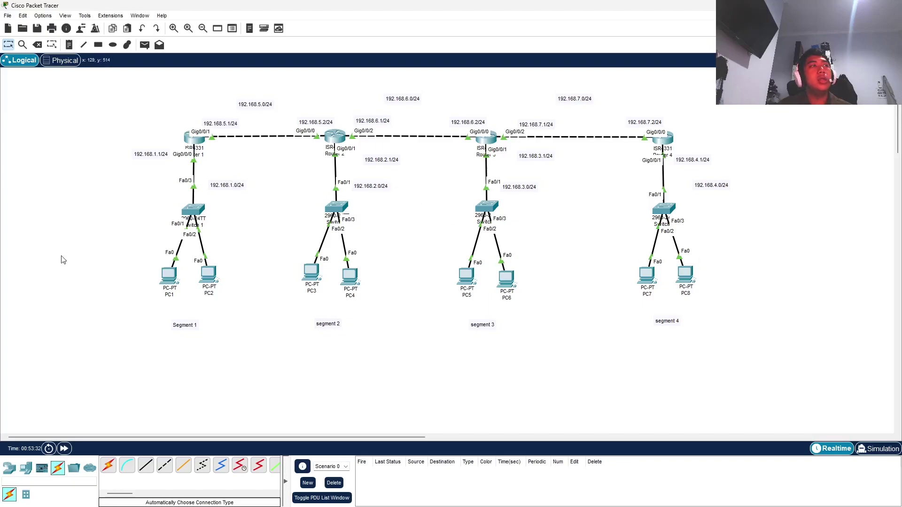
Add the address notes "192.168.1.2/24" below PC1 and "192.168.1.3/24" below PC2 in segment 1.
click(69, 44)
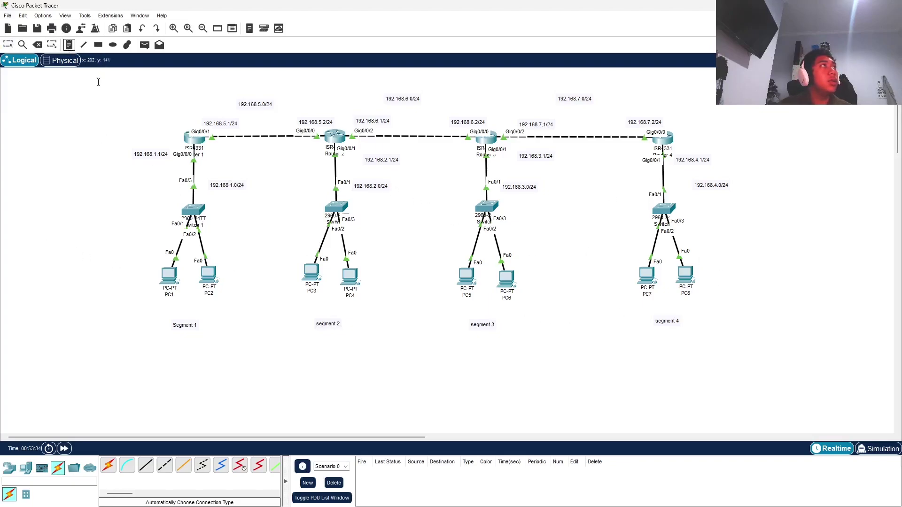
click(171, 308)
text(1)
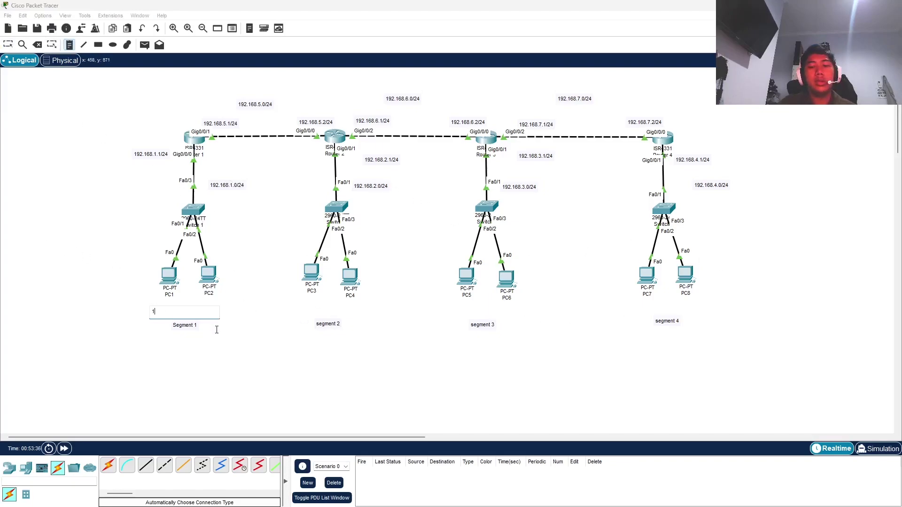
text(92.168)
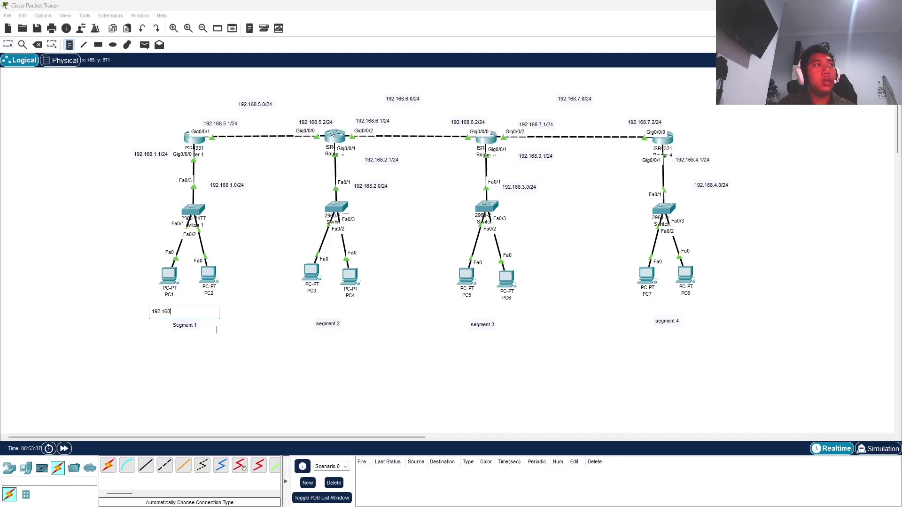
text(.1.2)
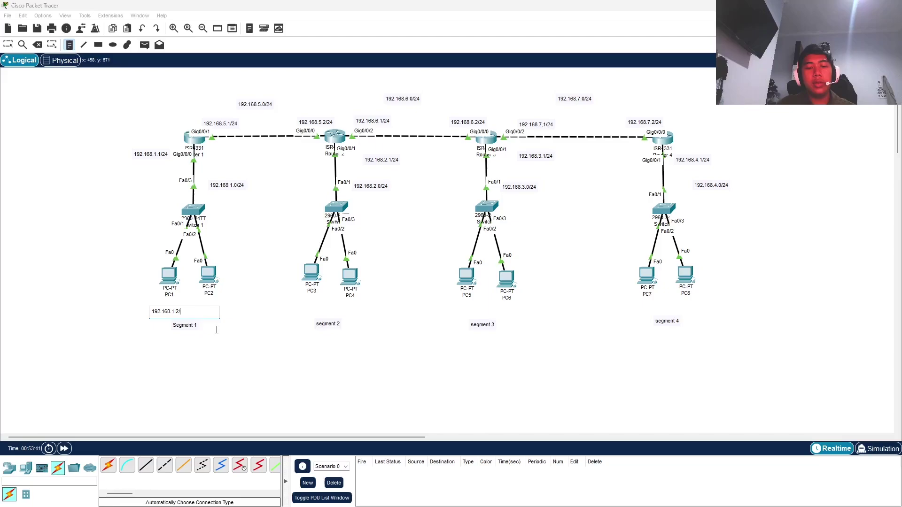
text(/24)
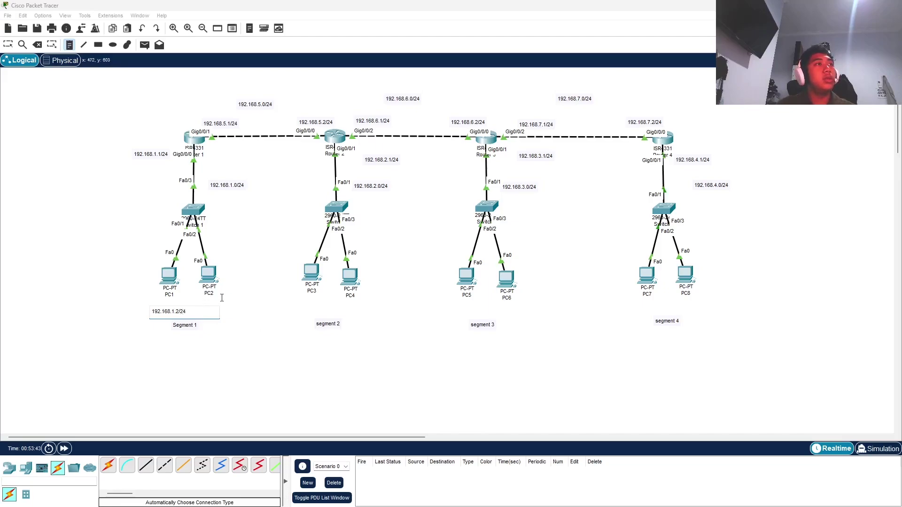
click(204, 307)
text(192.168.1)
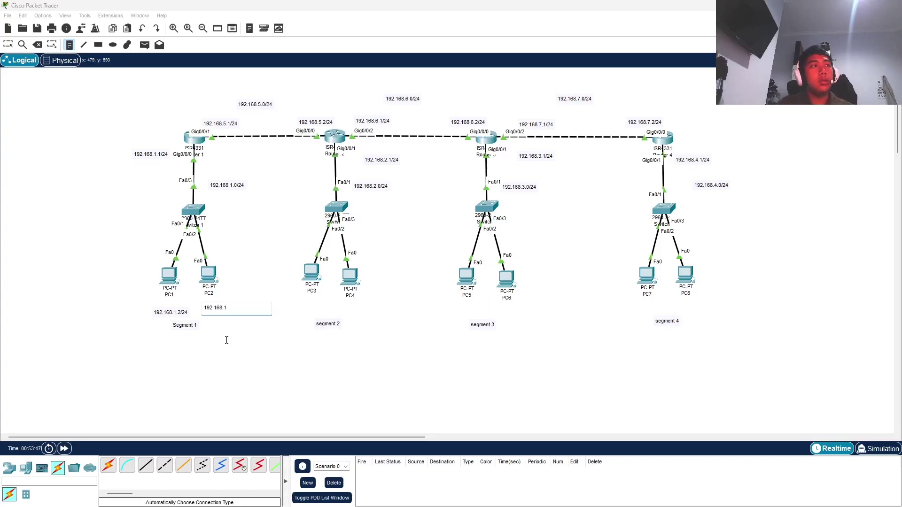
text(.3/)
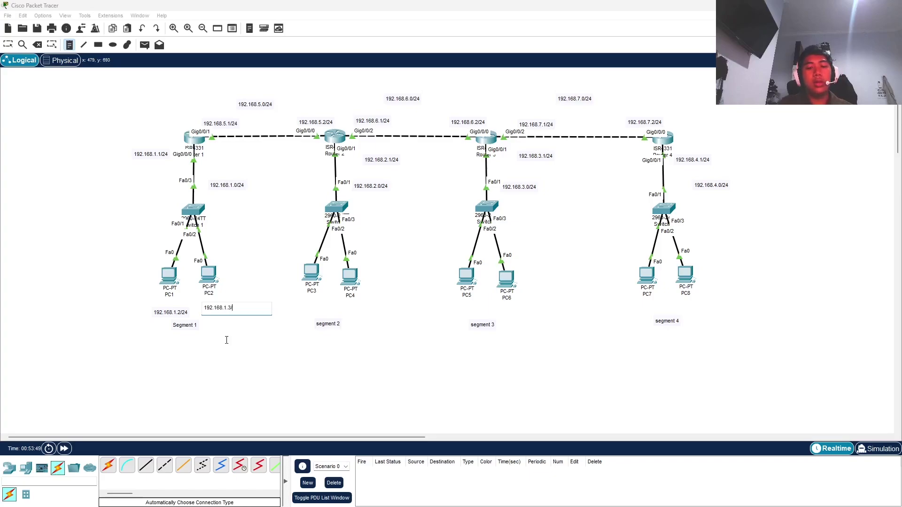
text(24)
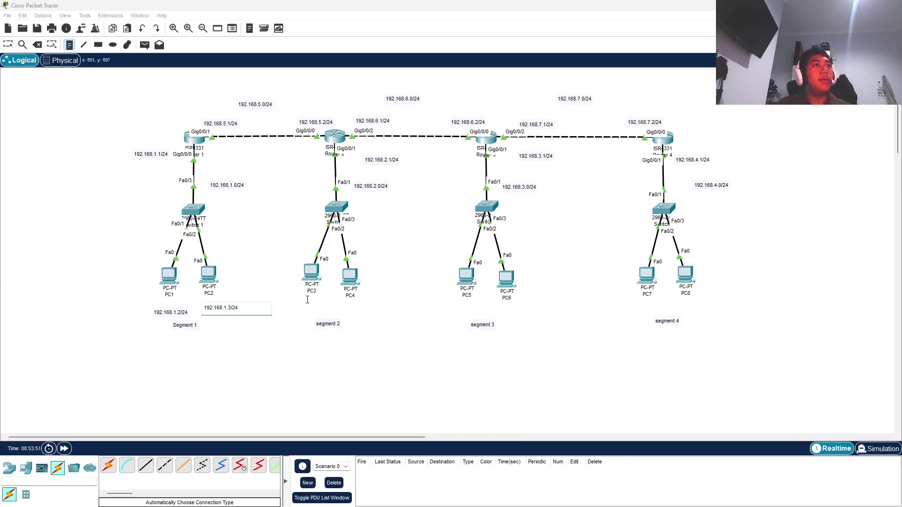
Add the address notes "192.168.2.2/24" below PC3 and "192.168.2.3/24" below PC4 in segment 2.
click(304, 309)
text(192)
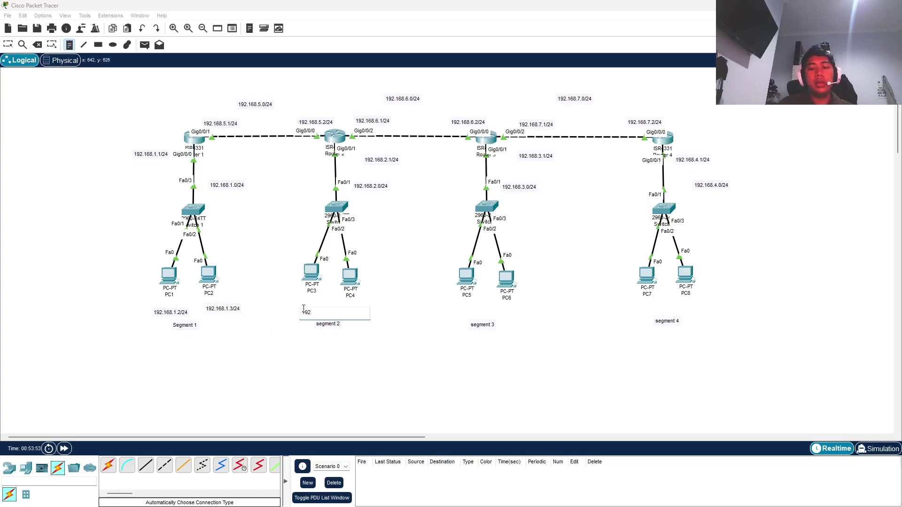
text(.168.2.2/24)
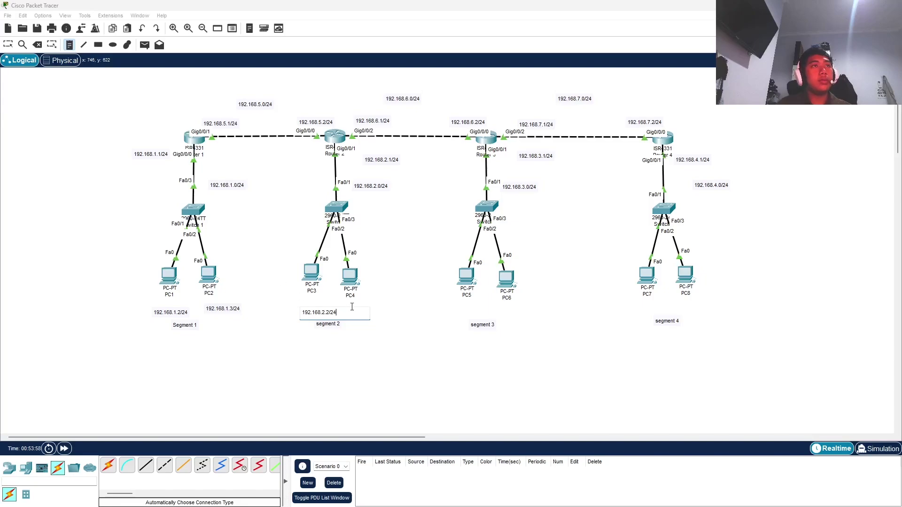
click(352, 307)
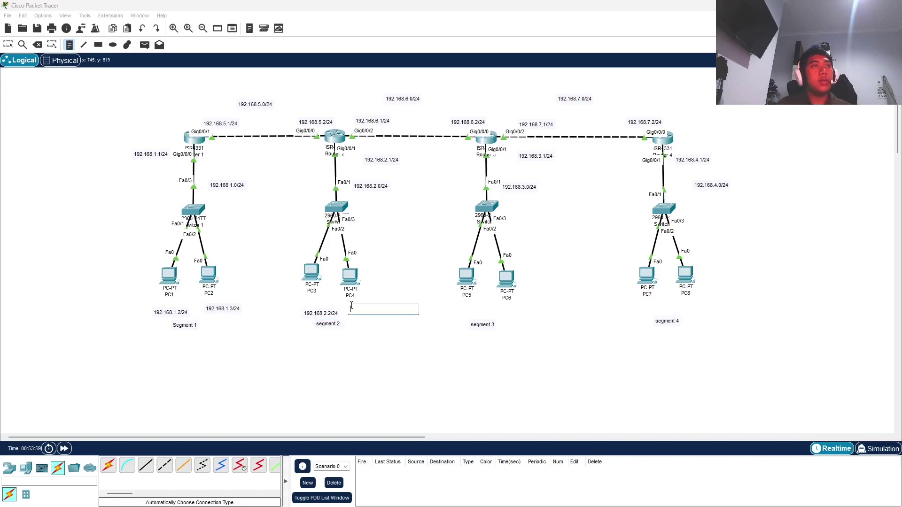
text(192.168)
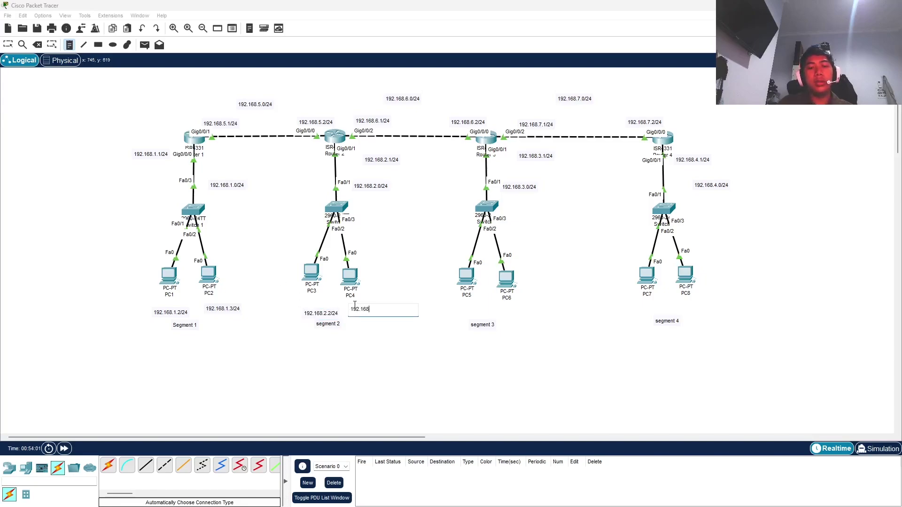
text(.2.3)
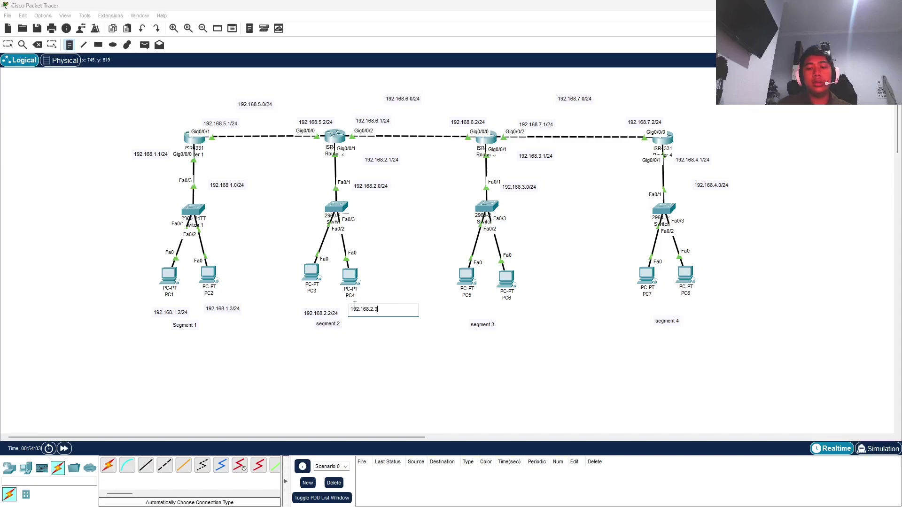
text(/24)
Add the address notes "192.168.3.2/24" below PC5 and "192.168.3.3/24" below PC6 in segment 3.
click(460, 308)
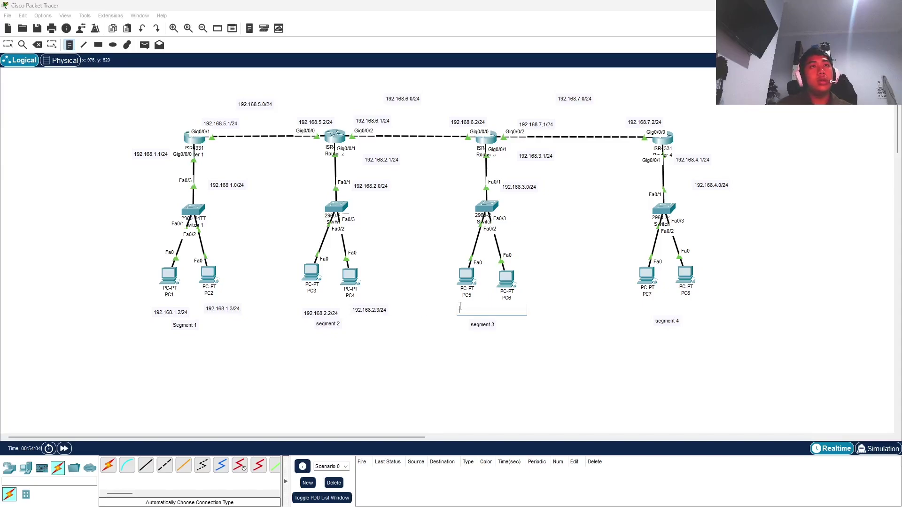
text(192)
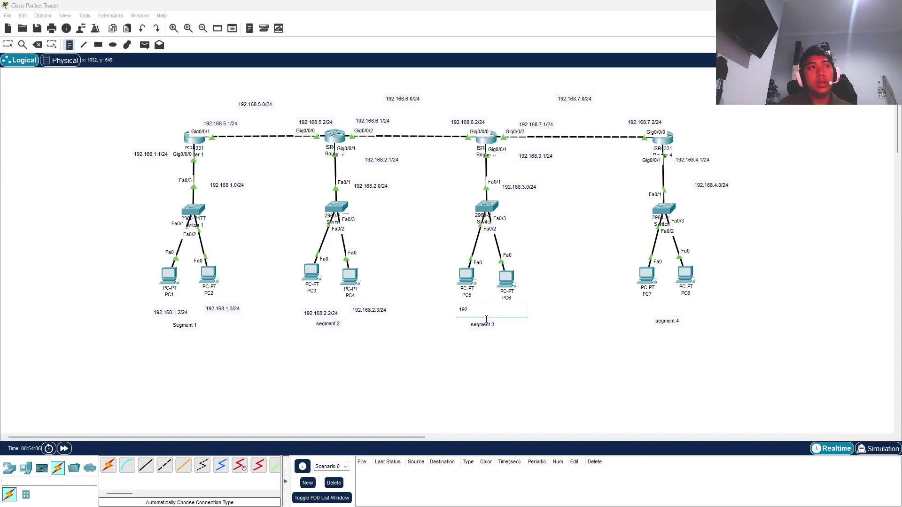
text(.168.3.2/24)
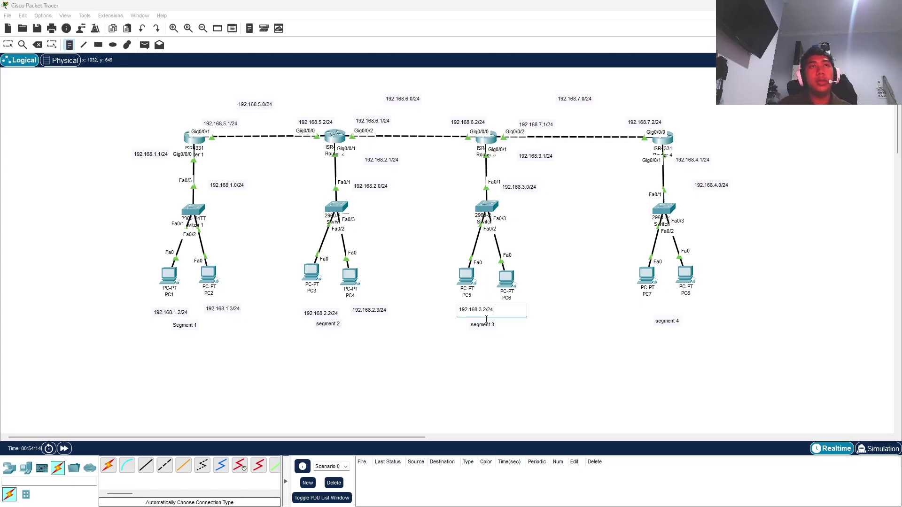
click(504, 306)
text(192.168.3.3)
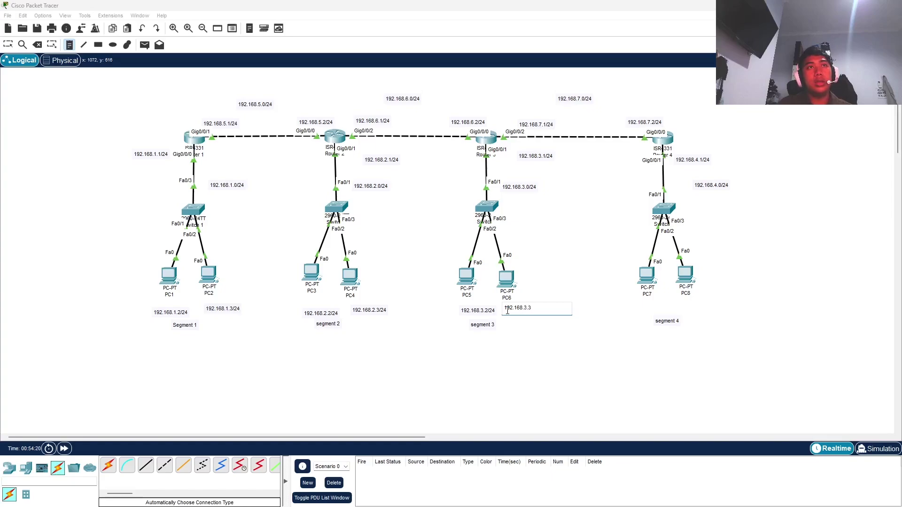
text(/24)
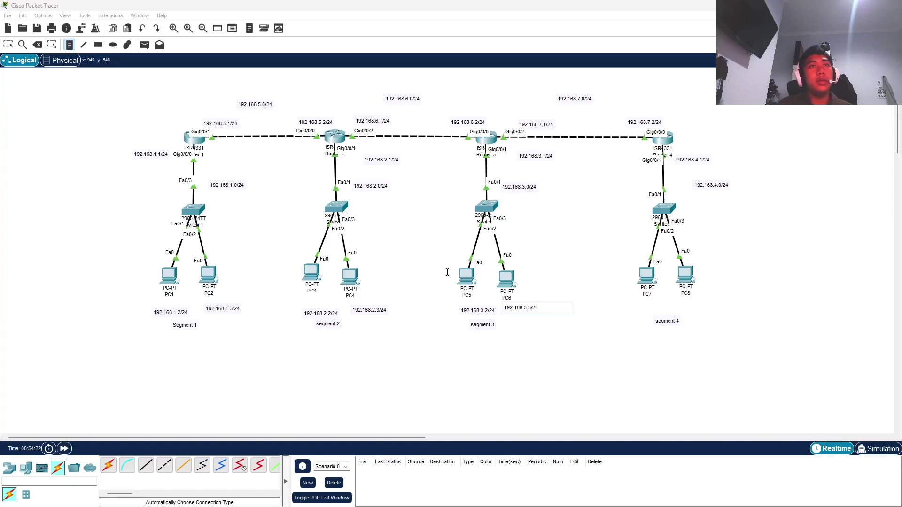
Add the address notes "192.168.4.2/24" below PC7 and "192.168.4.3/24" below PC8 in segment 4.
click(636, 308)
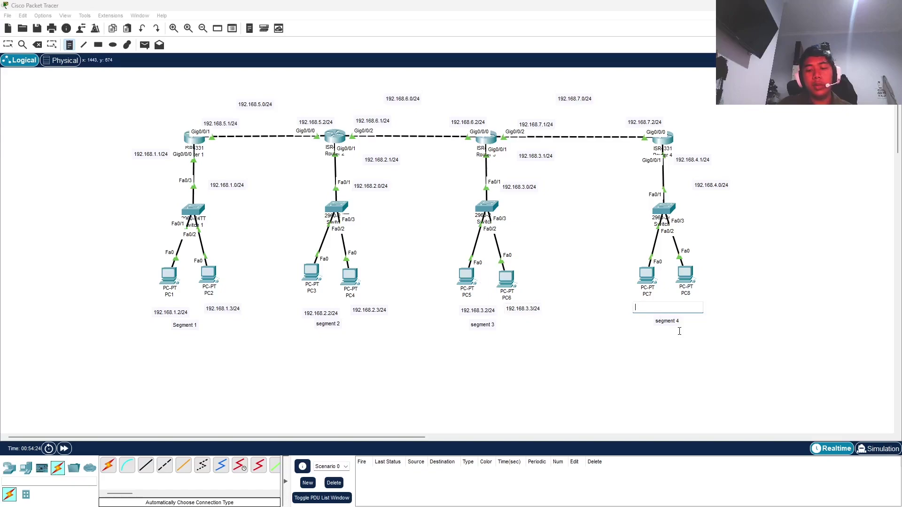
text(192)
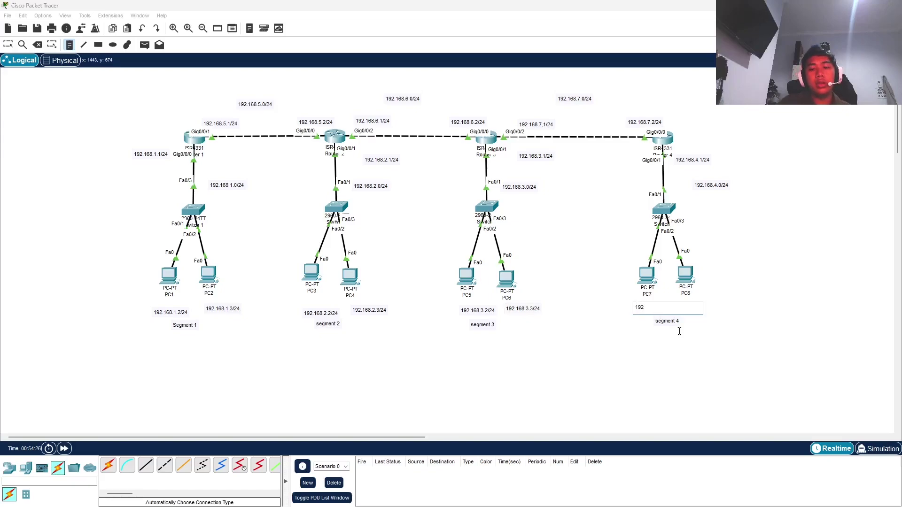
text(.168.4)
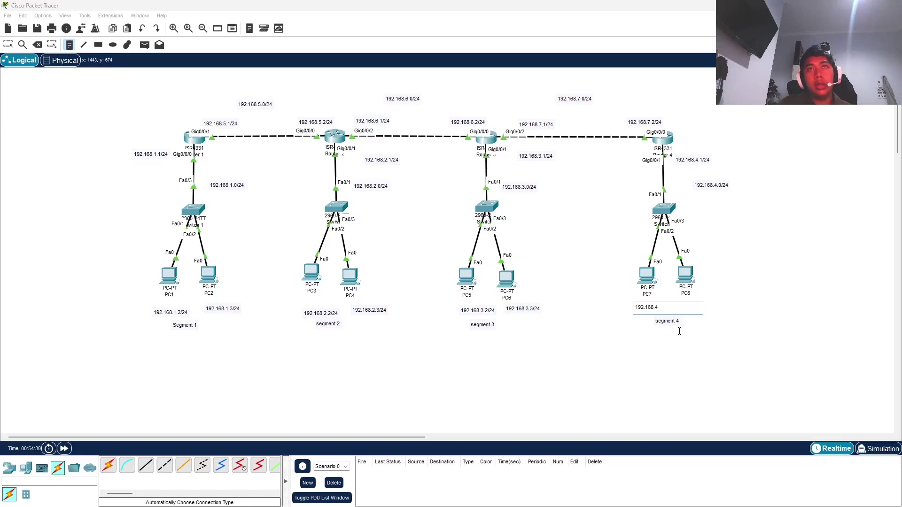
text(.2)
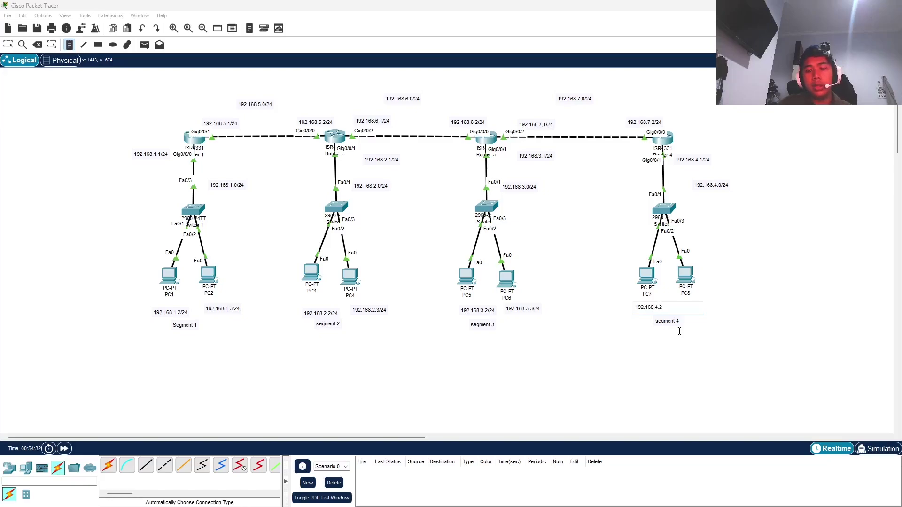
text(/24)
click(687, 301)
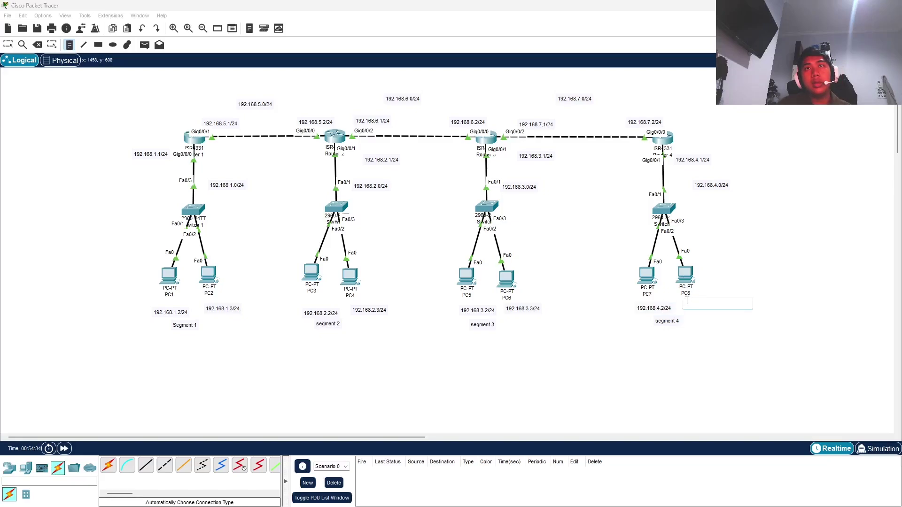
text(192.1)
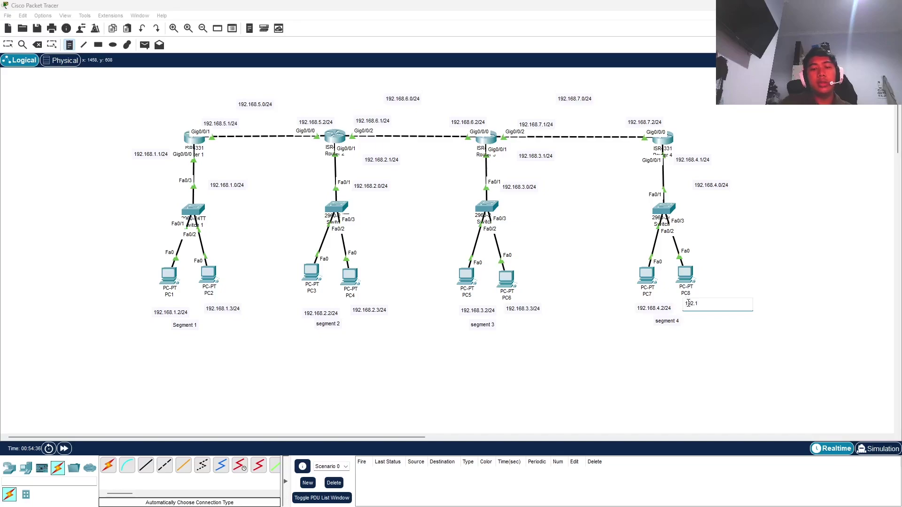
text(68.4.3/24)
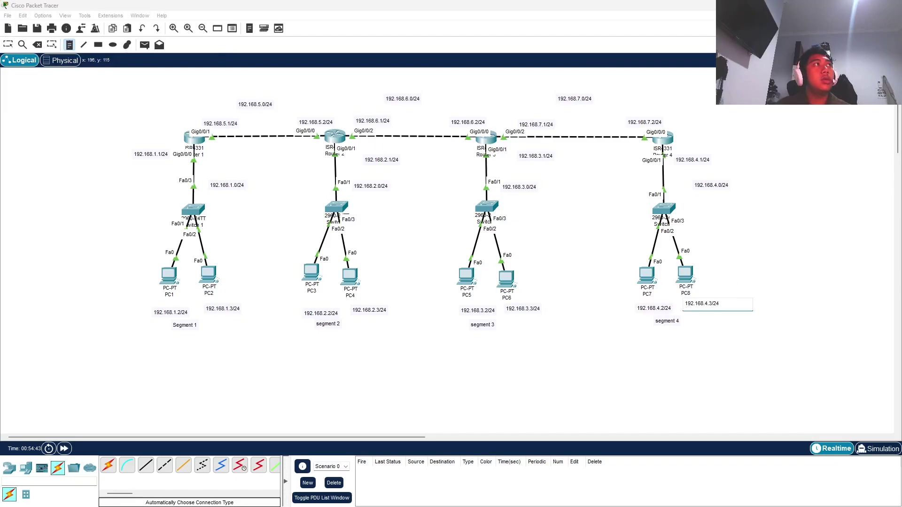
Nudge the address notes of PC7, PC8, PC5, PC3, PC4 and PC1 so each pair is spaced apart beneath its PCs.
click(8, 46)
drag(664, 314, 690, 313)
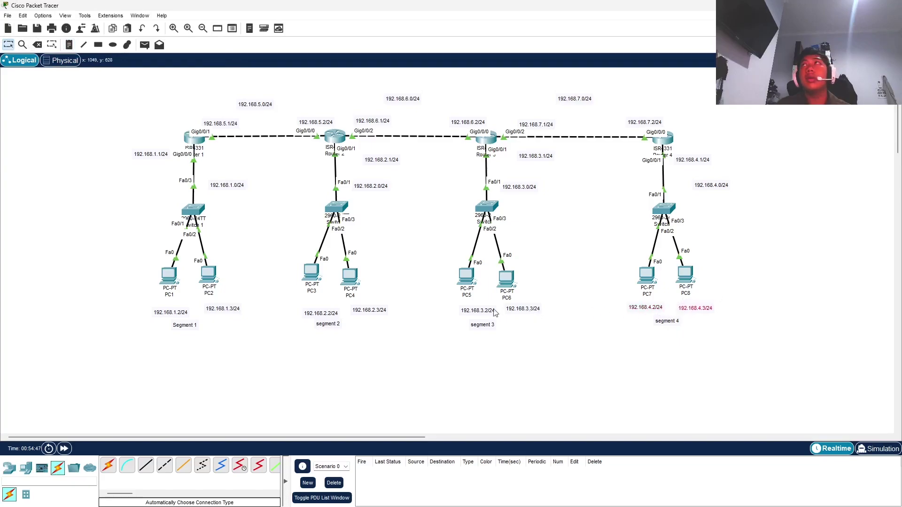
drag(467, 314, 460, 312)
drag(322, 315, 310, 306)
drag(373, 311, 367, 311)
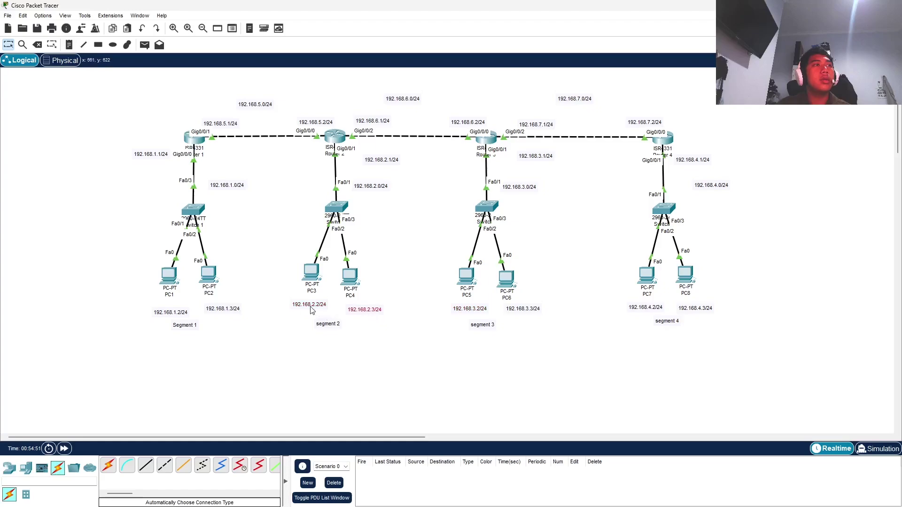
drag(177, 311, 167, 309)
click(397, 256)
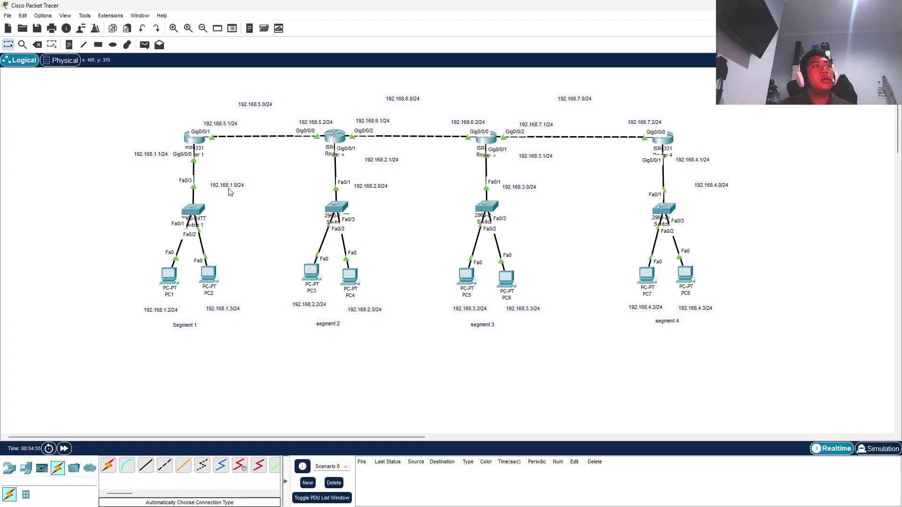
Give PC1 the static IPv4 address 192.168.1.2 with subnet mask 255.255.255.0 in its IP configuration.
click(169, 278)
click(365, 137)
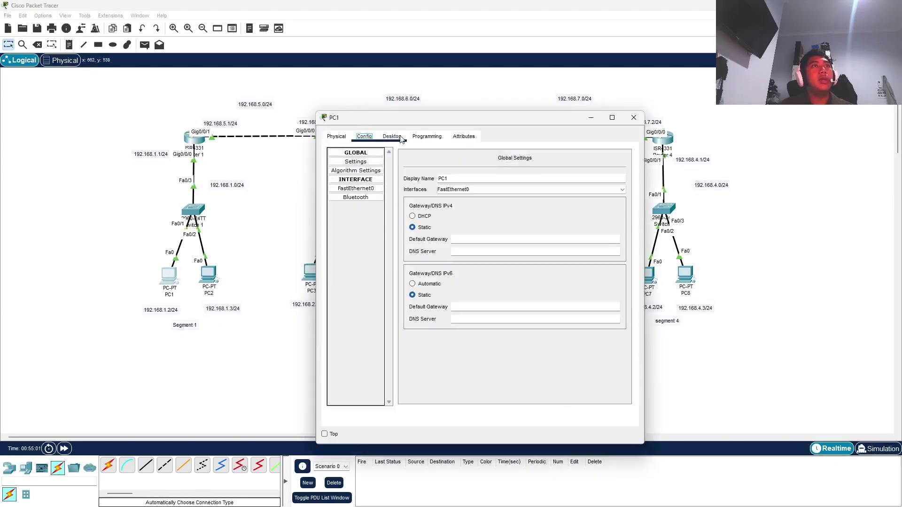
click(338, 136)
click(392, 136)
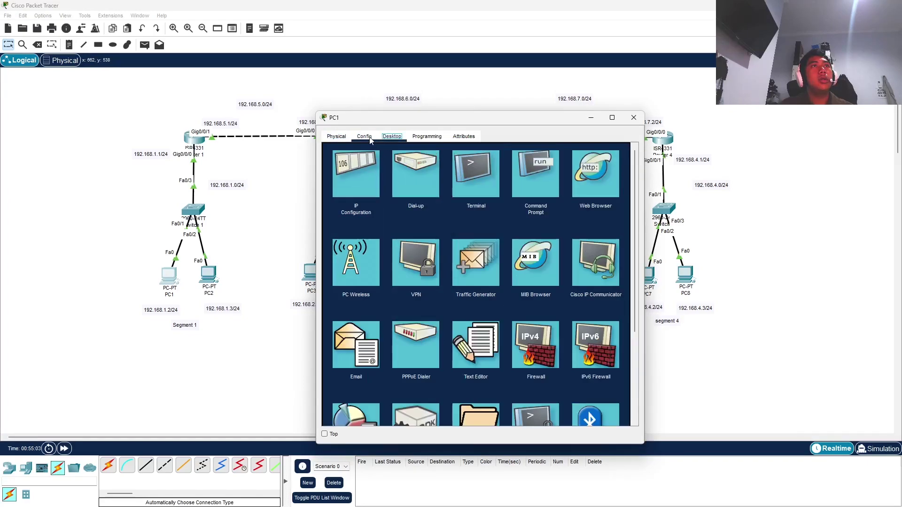
click(359, 173)
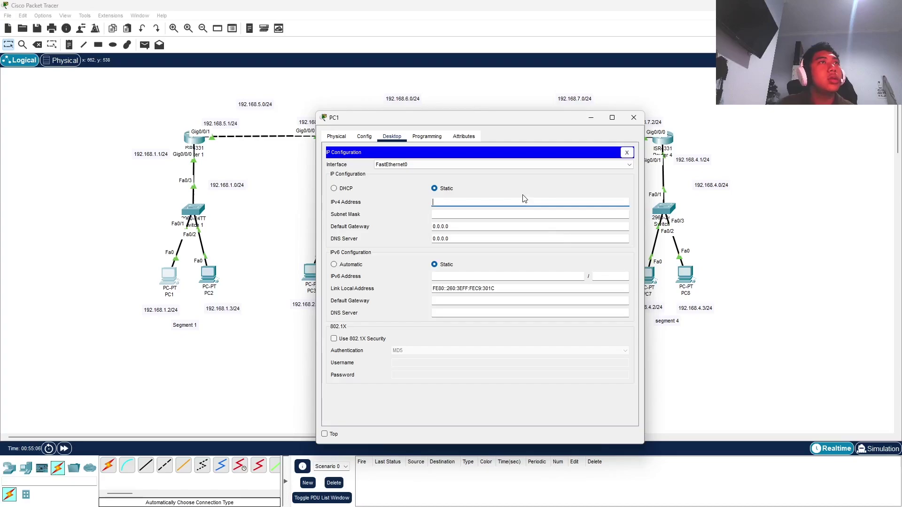
text(1)
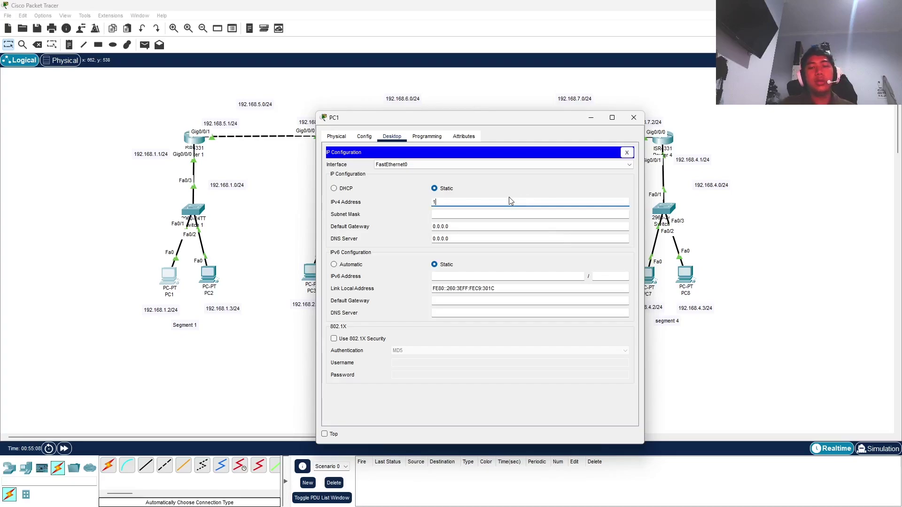
text(92.16)
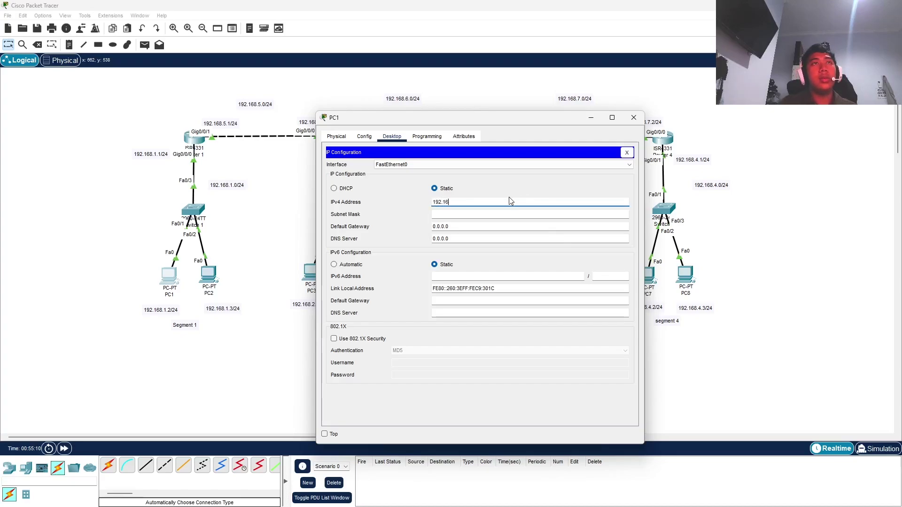
text(8.1.2)
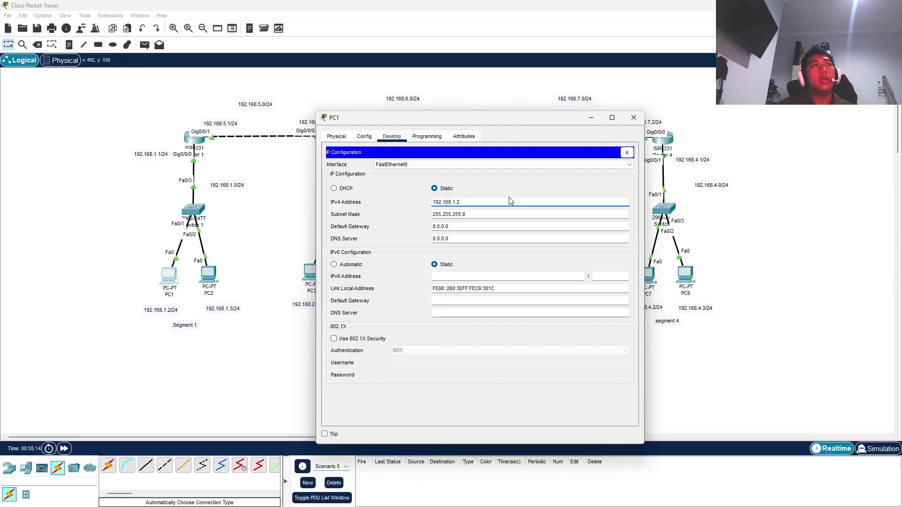
Set PC1's IPv4 default gateway to 192.168.1.0.
drag(462, 227, 431, 236)
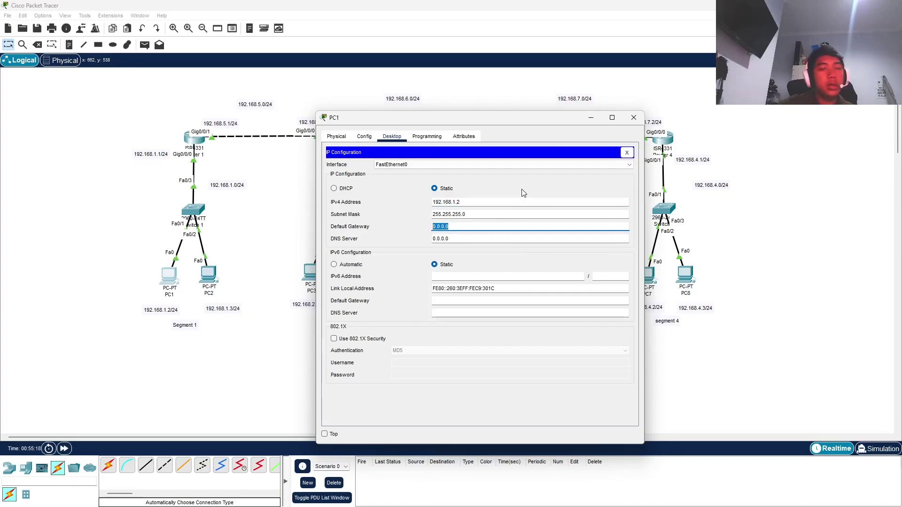
text(192.168)
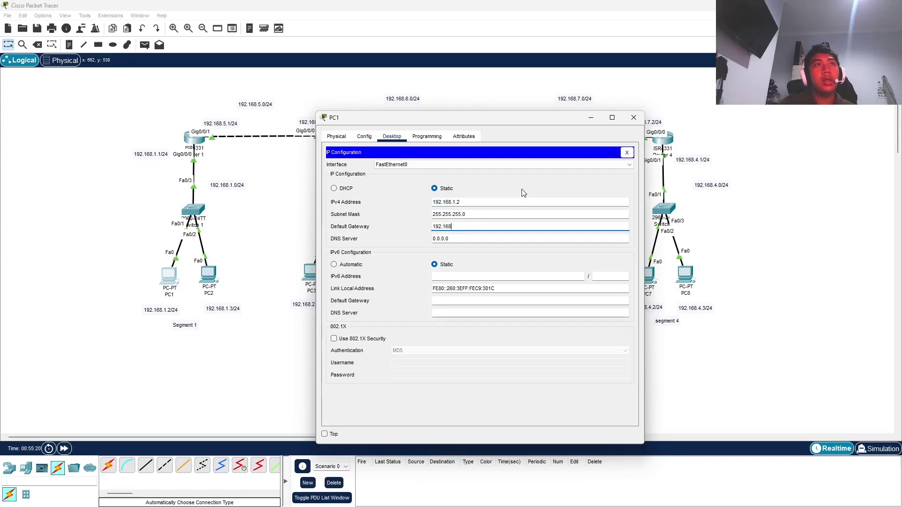
text(.1.0)
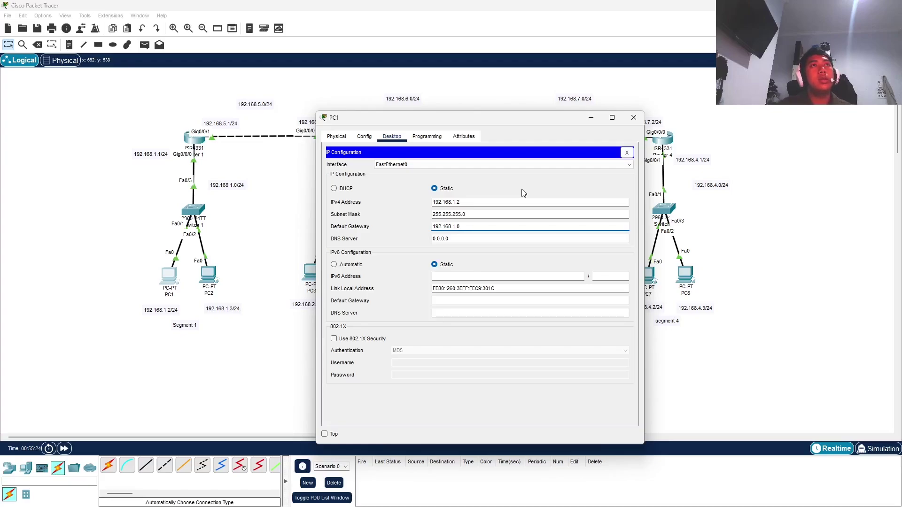
click(522, 189)
click(410, 193)
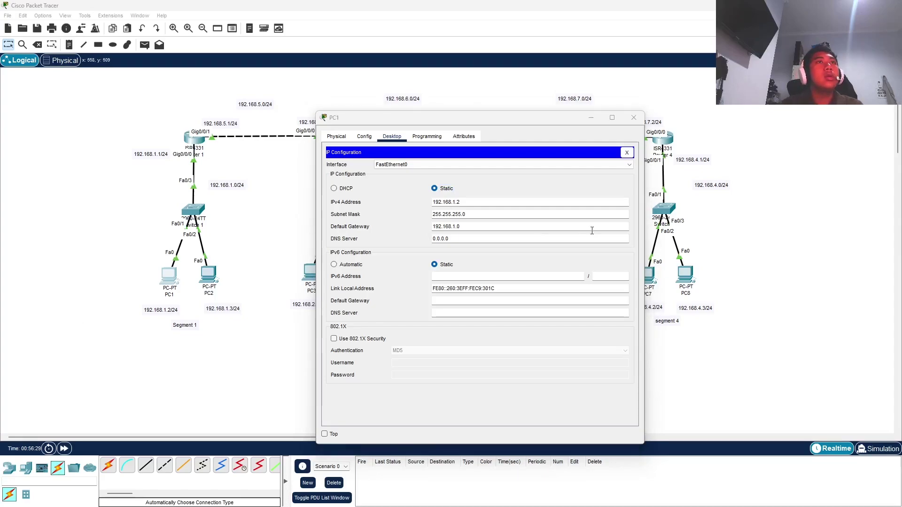
Correct PC1's IPv4 default gateway to 192.168.1.1, review its address and gateway, and close the PC1 window.
click(496, 230)
key(BackSpace)
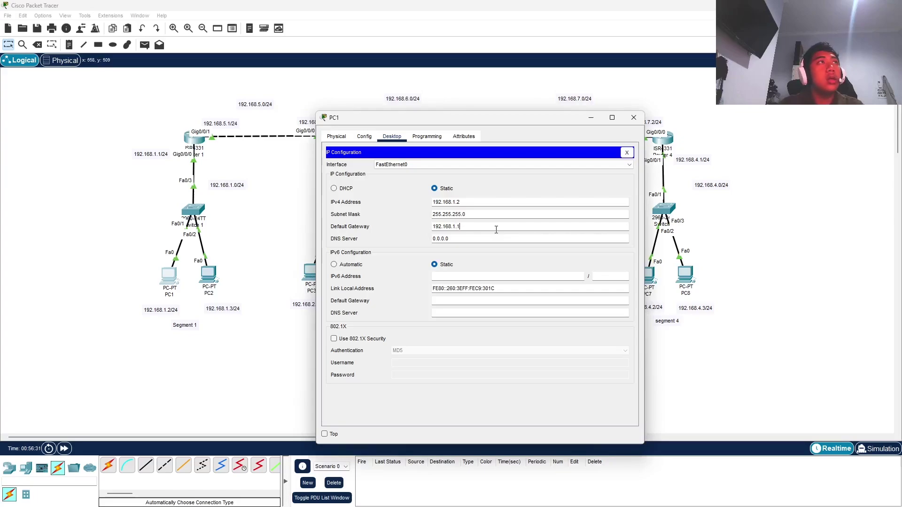
text(1)
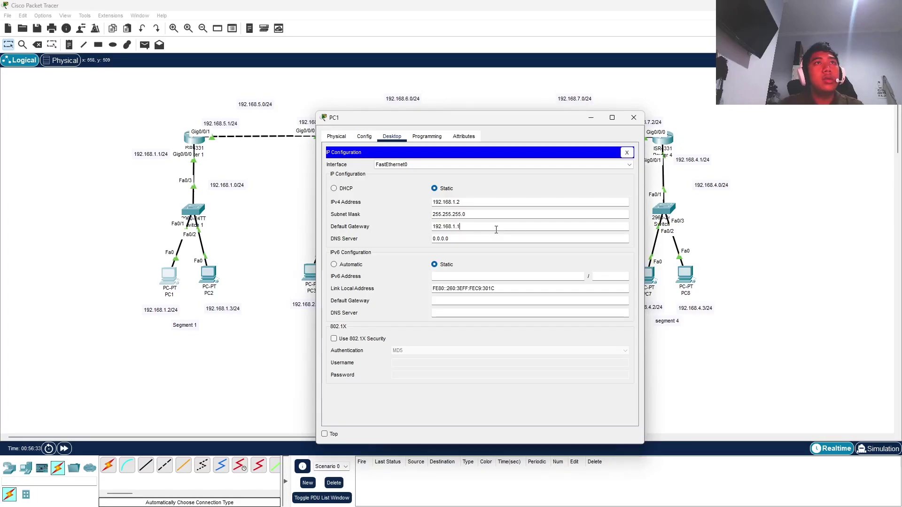
key(Tab)
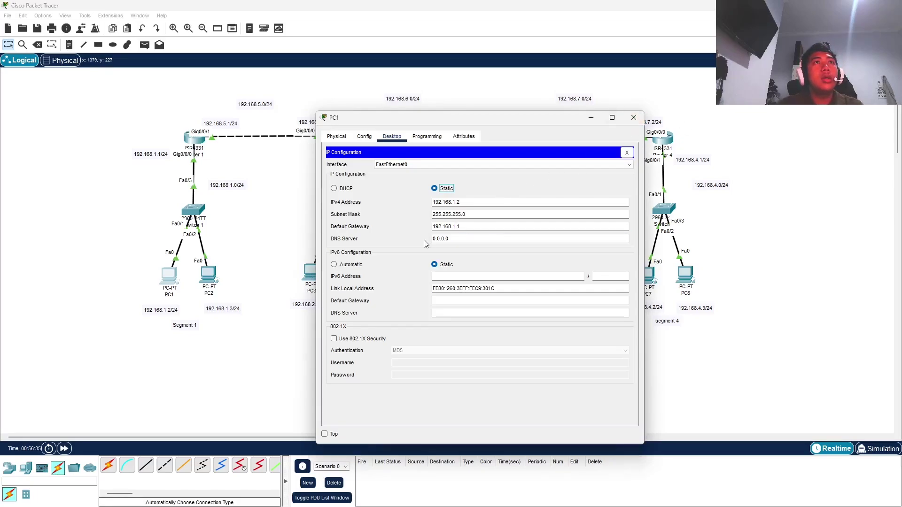
drag(470, 205, 417, 209)
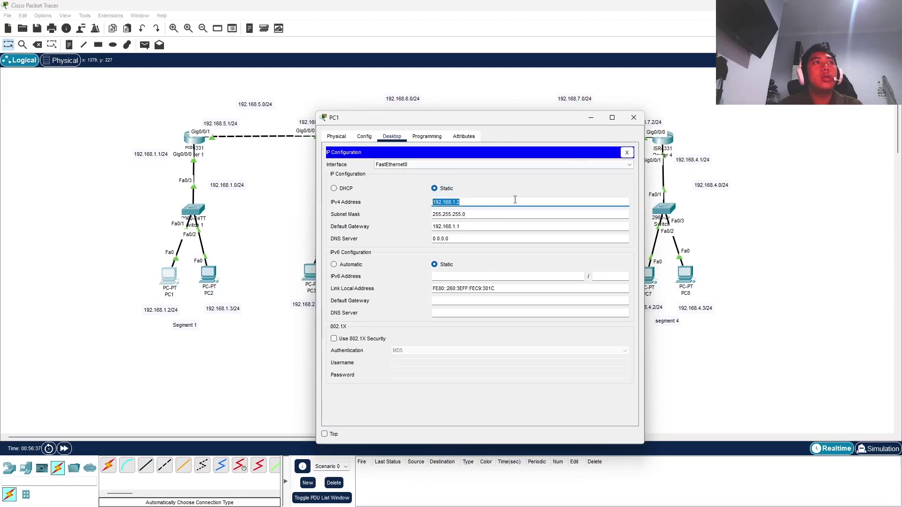
drag(475, 229, 422, 234)
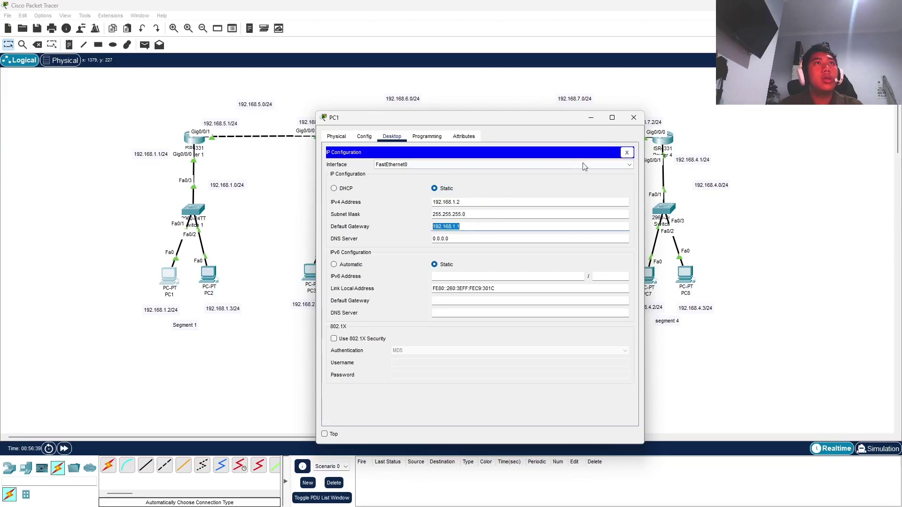
click(636, 116)
Give PC2 the static IPv4 address 192.168.1.3 with subnet mask 255.255.255.0 in its IP configuration.
click(212, 280)
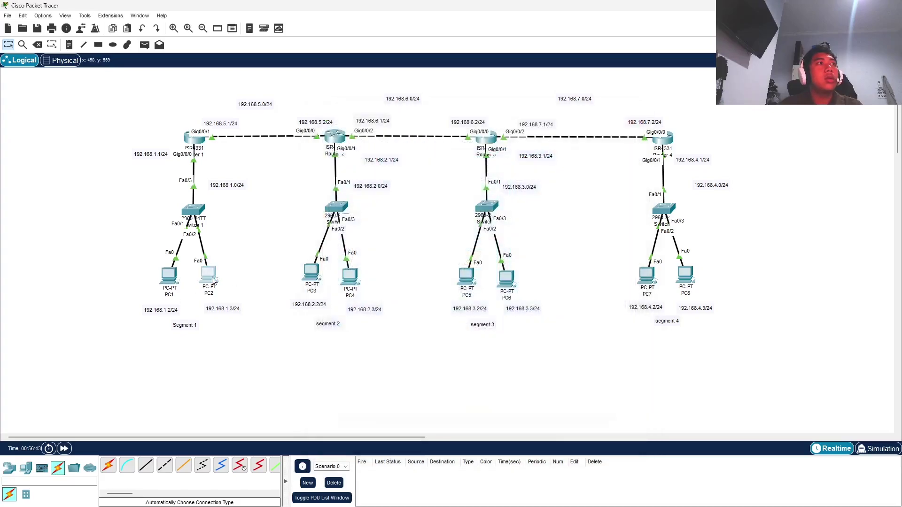
click(364, 136)
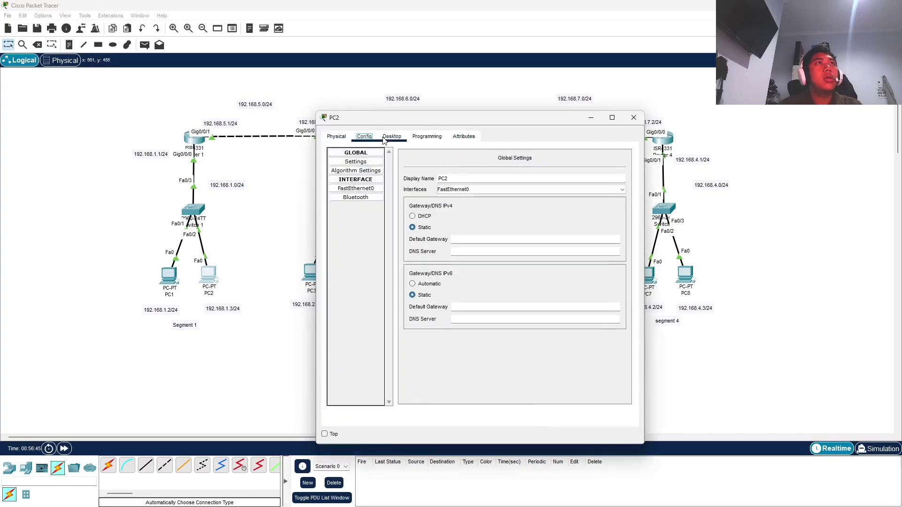
click(392, 137)
click(364, 170)
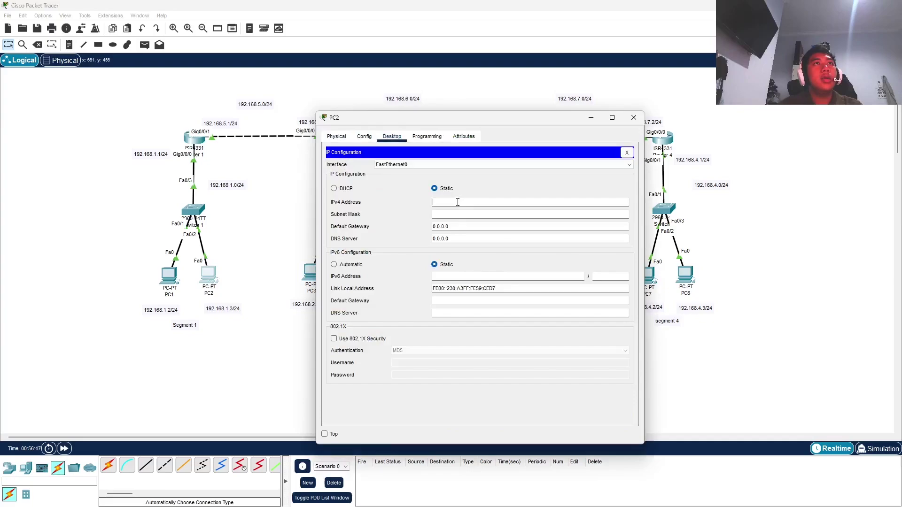
click(458, 202)
text(192.16)
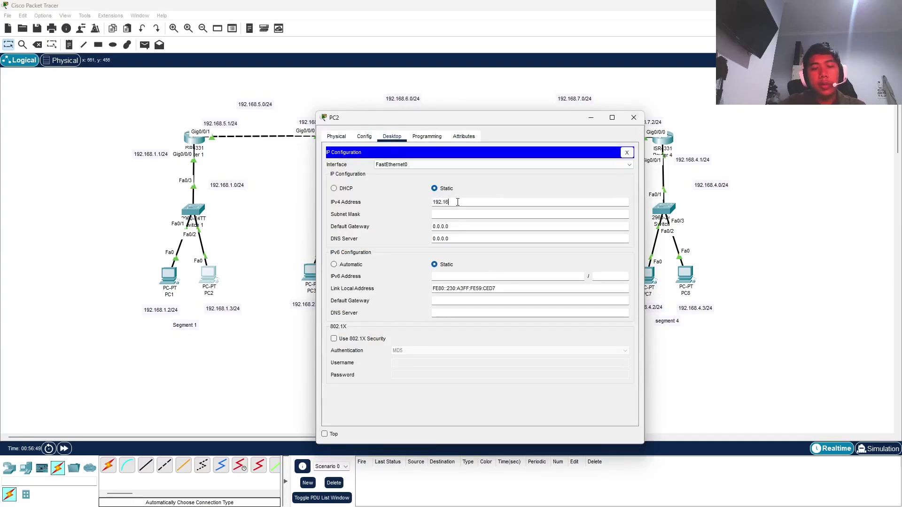
text(8.1)
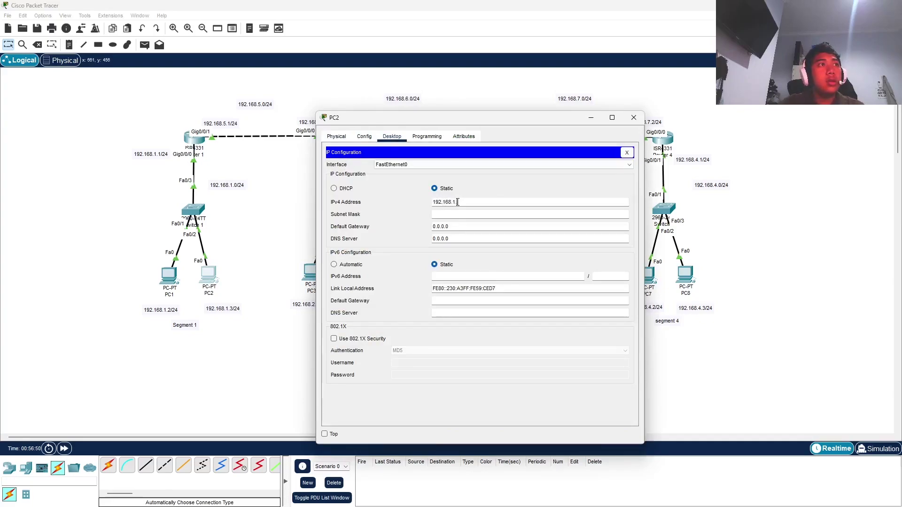
text(.3)
key(Tab)
Set PC2's IPv4 default gateway to 192.168.1.1 and close the PC2 window.
key(Tab)
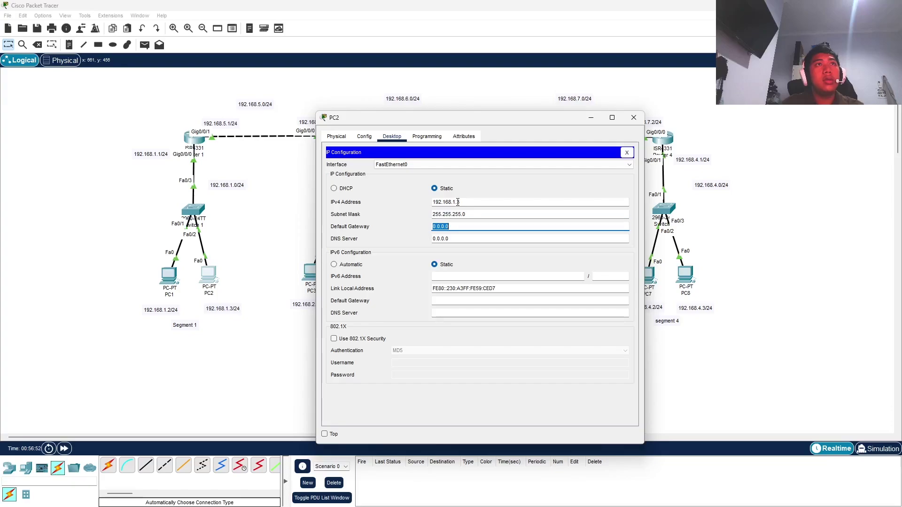
text(192.168.1.1)
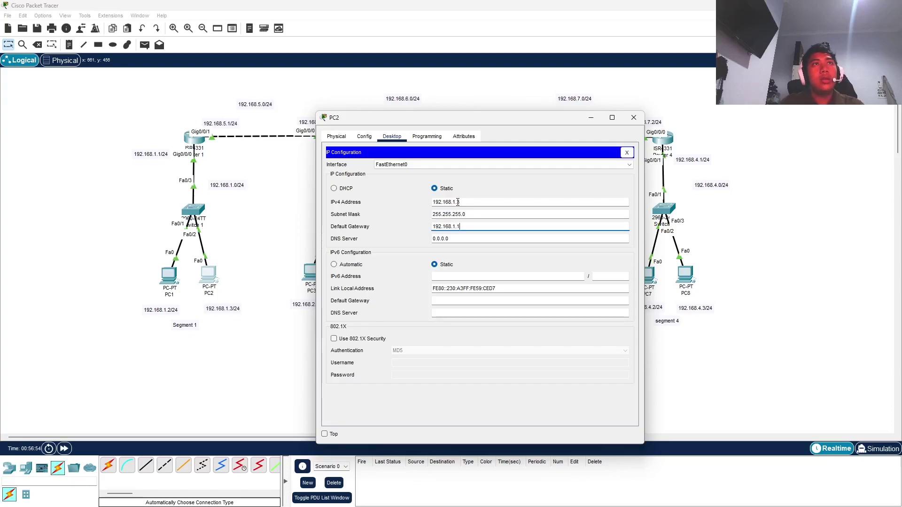
key(Return)
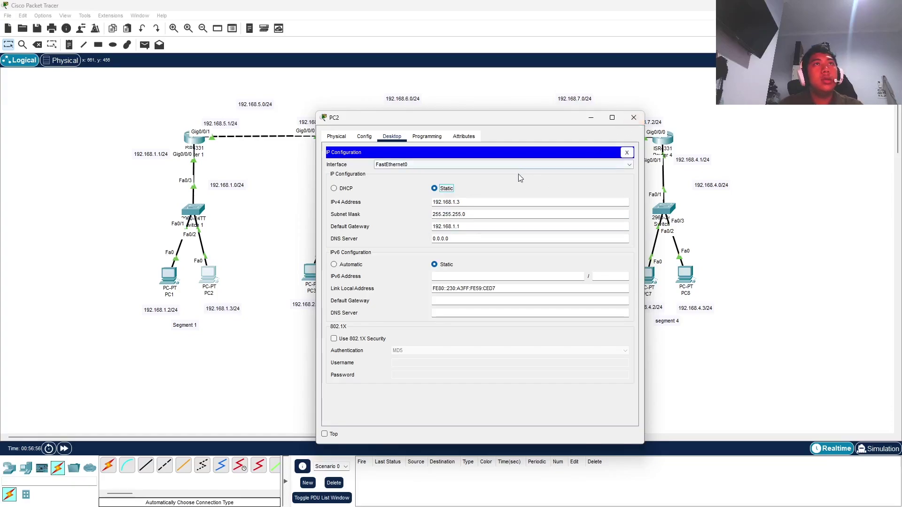
click(626, 154)
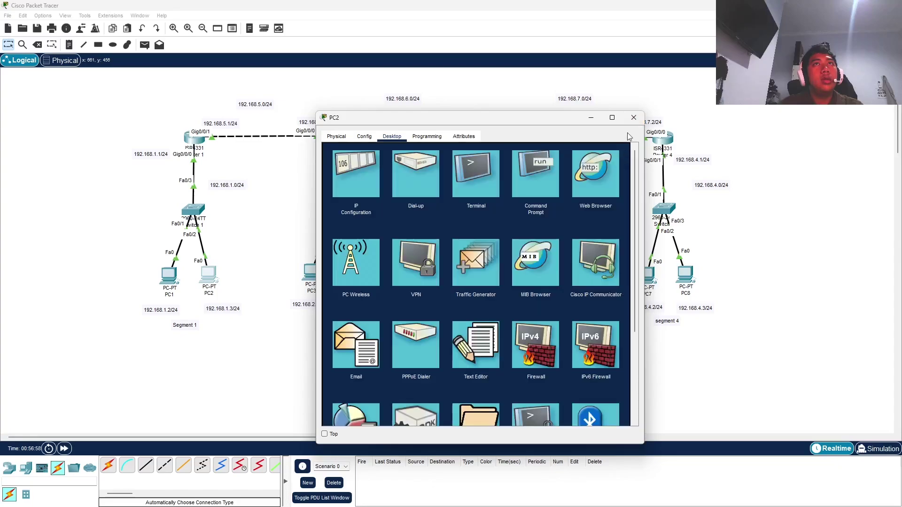
click(634, 118)
Give PC3 the static IPv4 address 192.168.2.2 with subnet mask 255.255.255.0 in its IP configuration.
click(319, 276)
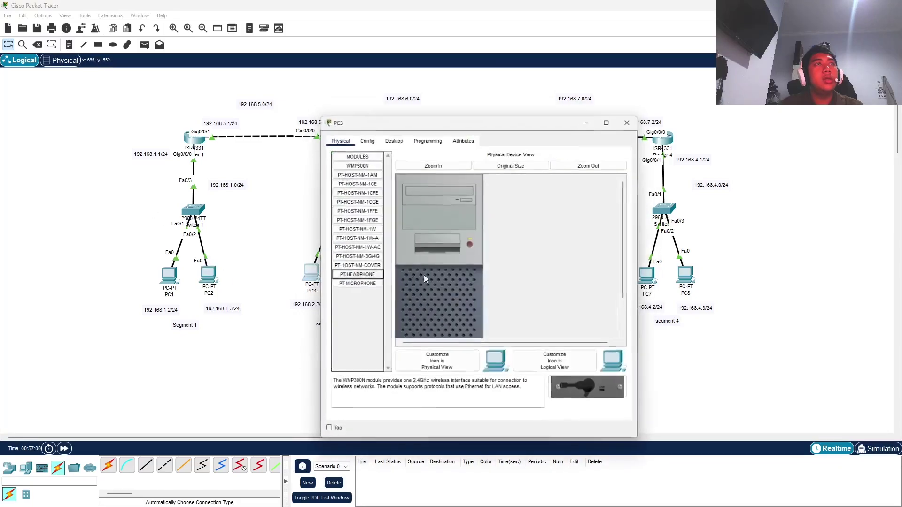
click(364, 136)
click(392, 136)
click(361, 187)
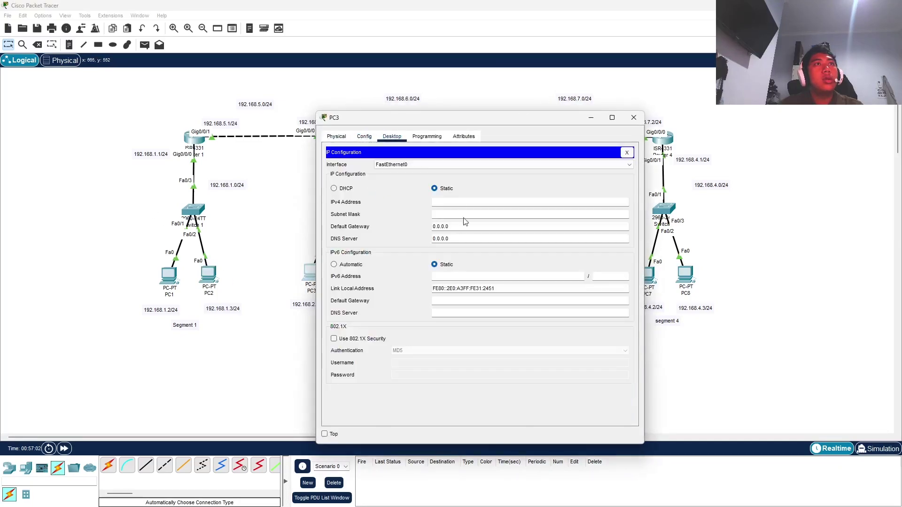
click(459, 202)
text(192.168.2.2)
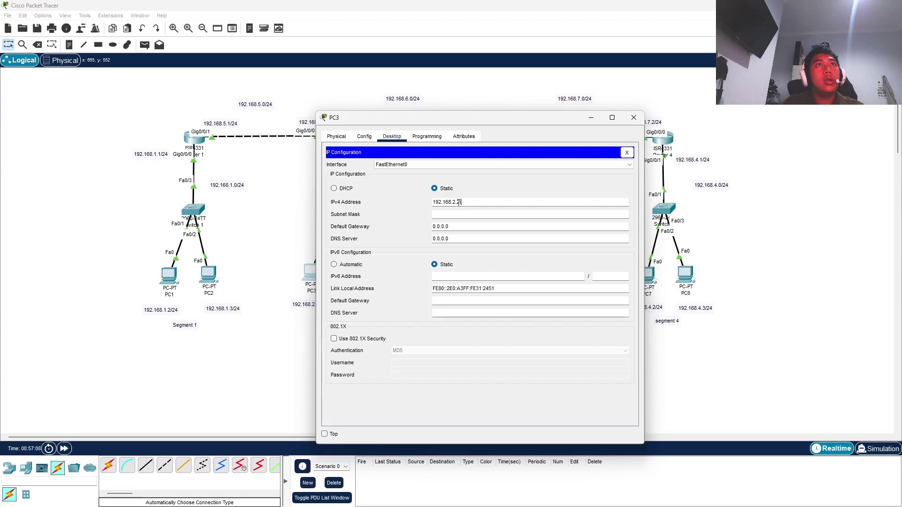
key(Tab)
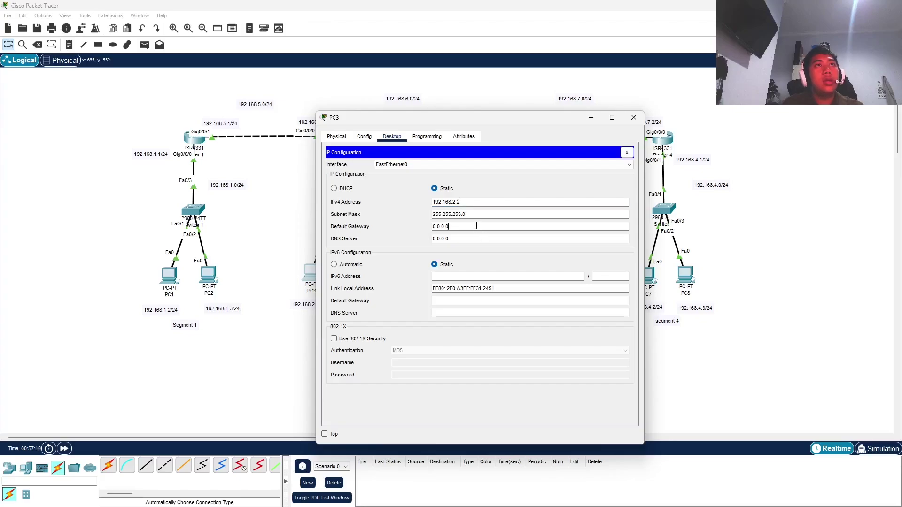
Set PC3's IPv4 default gateway to 192.168.2.1 and close the PC3 window.
drag(474, 227, 418, 228)
text(192.168.1.1)
key(Left)
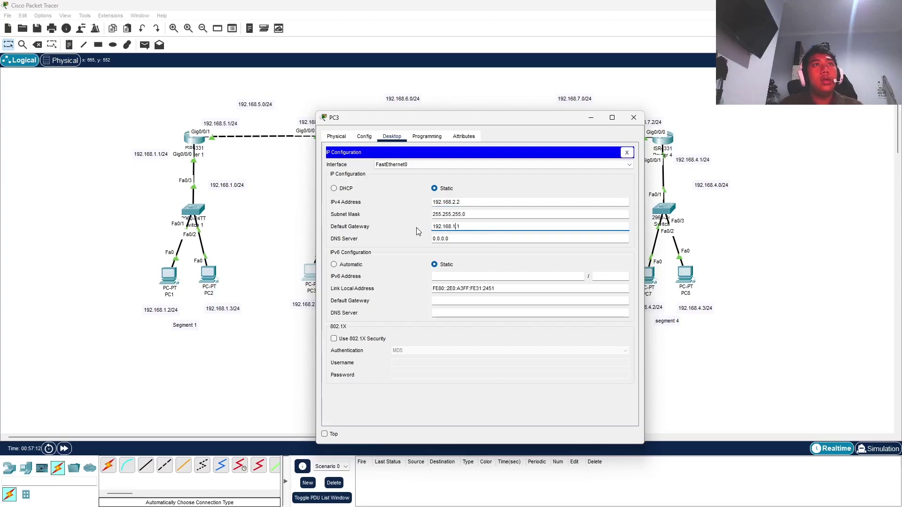
click(533, 184)
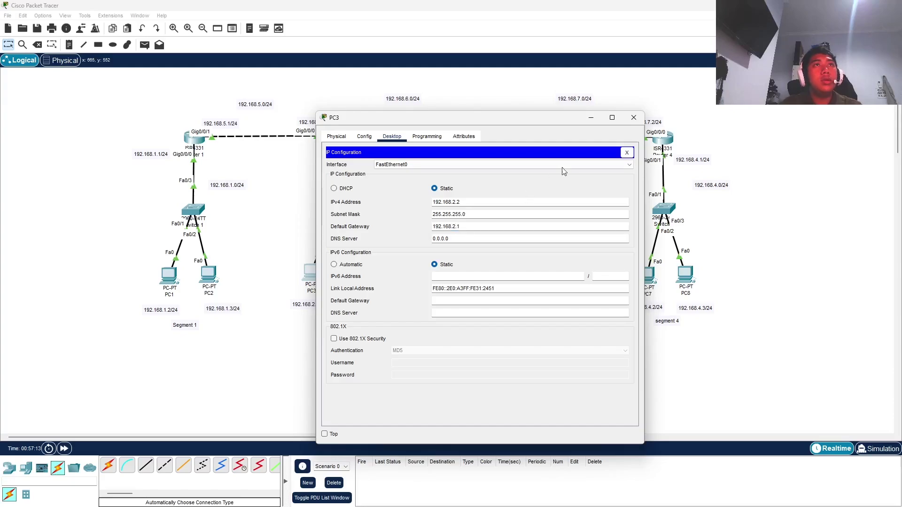
click(633, 119)
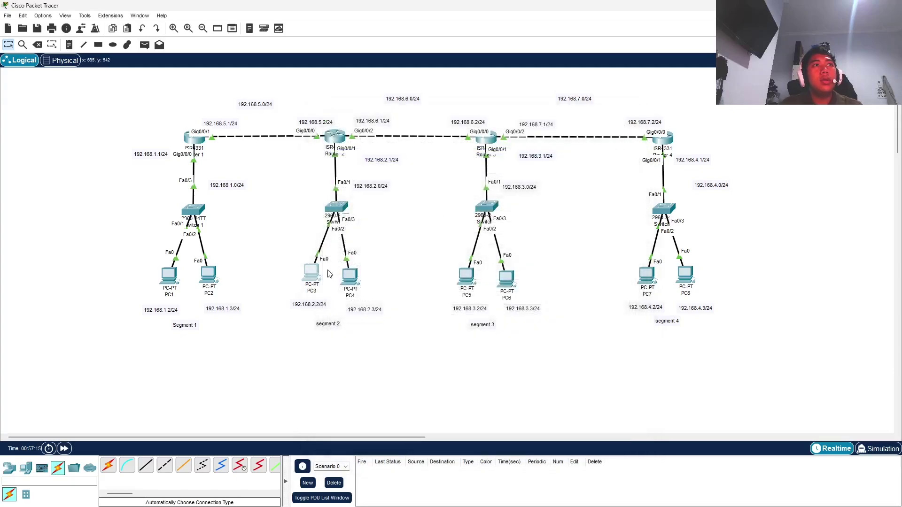
Give PC4 the static IPv4 address 192.168.2.3 with subnet mask 255.255.255.0 in its IP configuration.
click(351, 279)
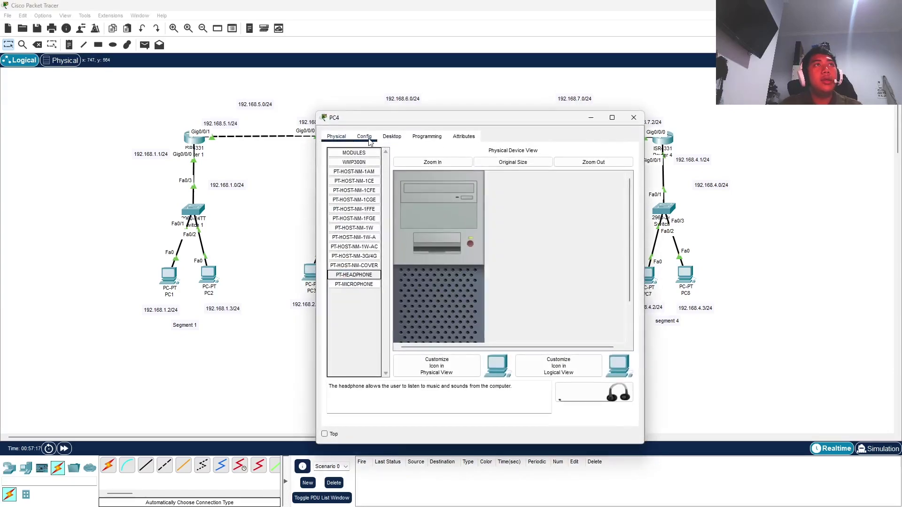
click(392, 137)
click(387, 177)
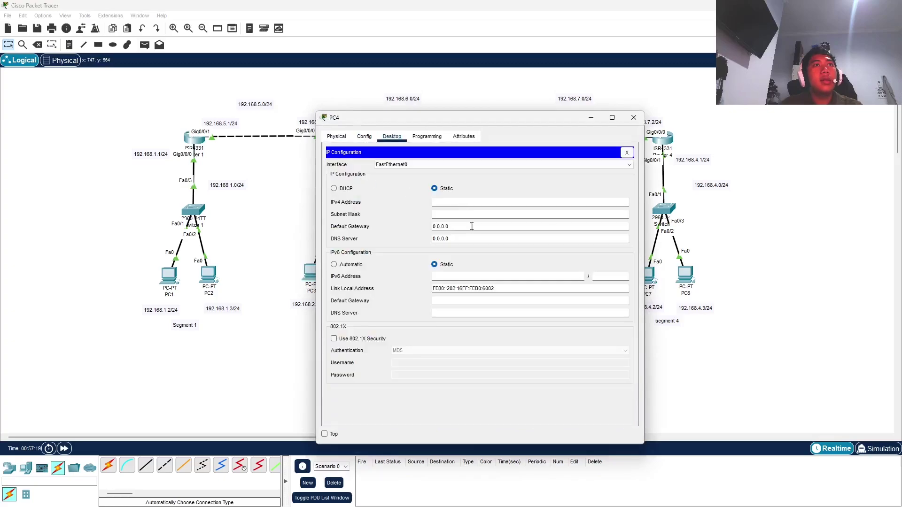
click(459, 204)
text(192)
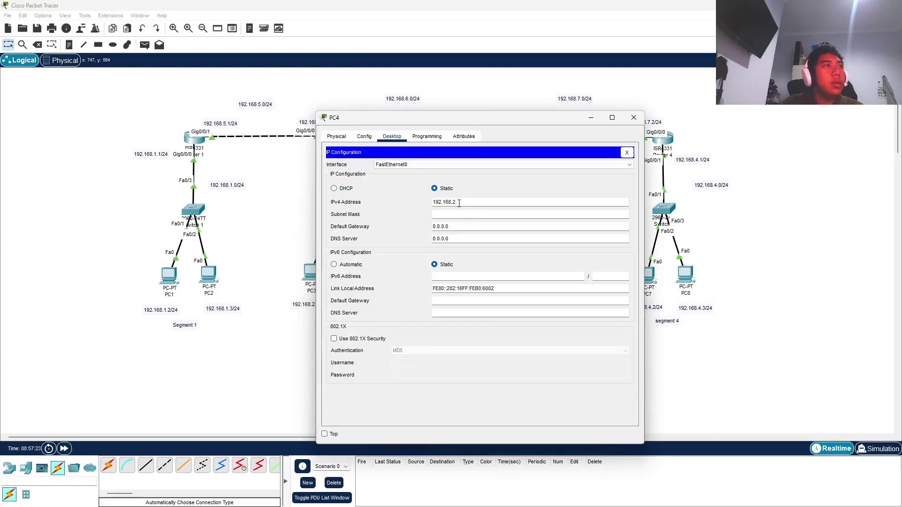
text(.168.2.)
drag(521, 117, 554, 126)
text(3)
click(482, 222)
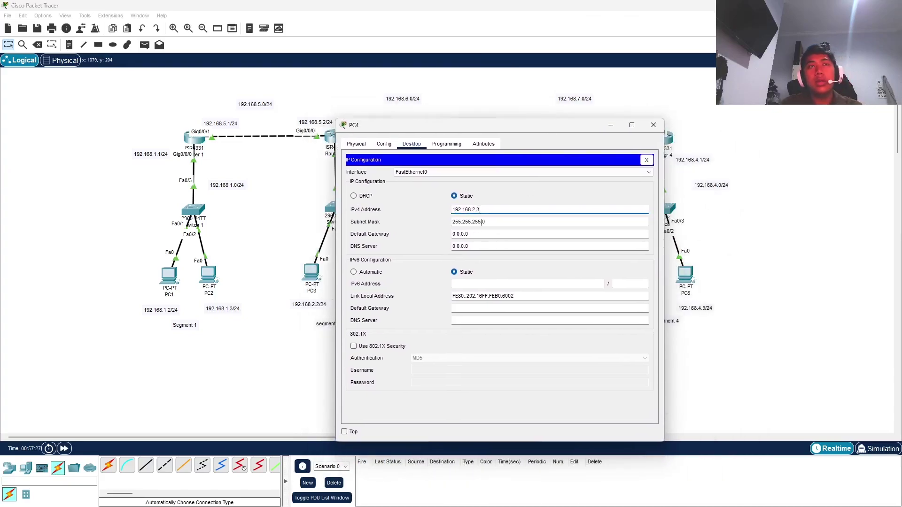
Set PC4's IPv4 default gateway to 192.168.2.1 and close the PC4 window.
key(Tab)
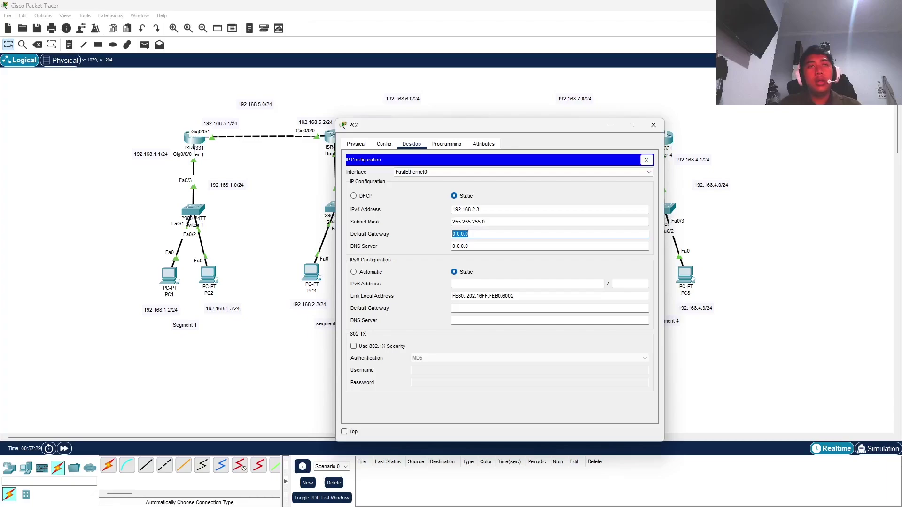
text(192.168.1.1)
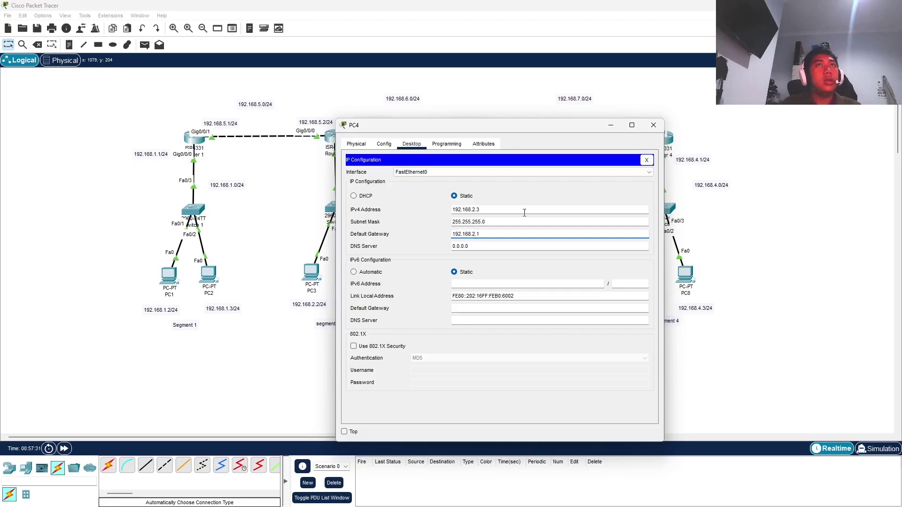
click(646, 159)
click(653, 125)
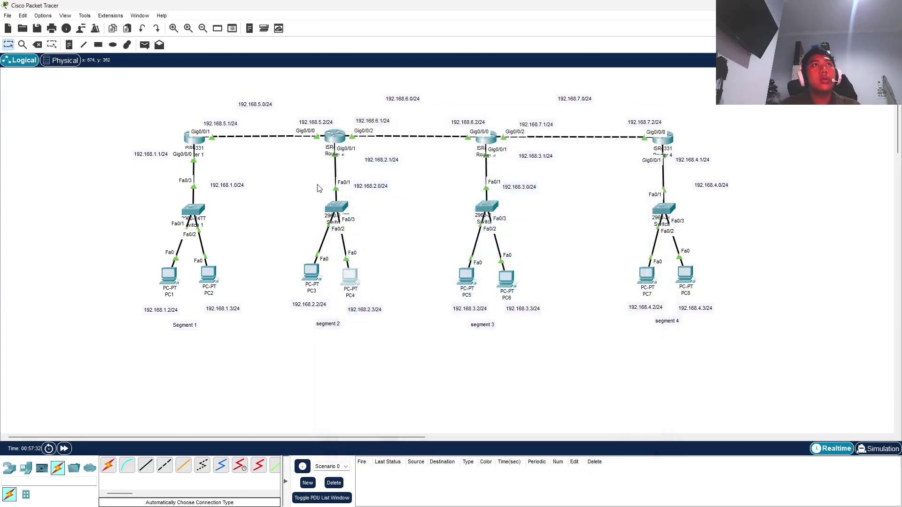
Give PC5 the static IPv4 address 192.168.3.2 with subnet mask 255.255.255.0 in its IP configuration.
click(465, 273)
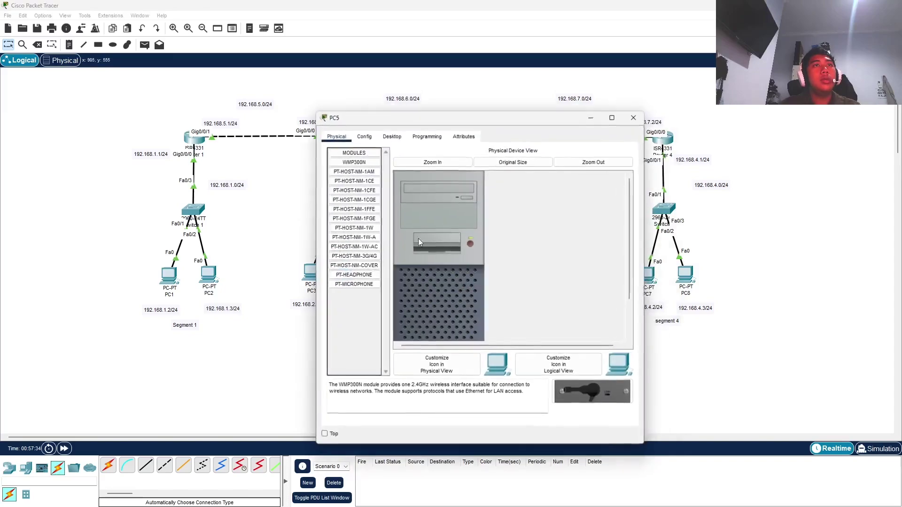
click(364, 136)
click(392, 136)
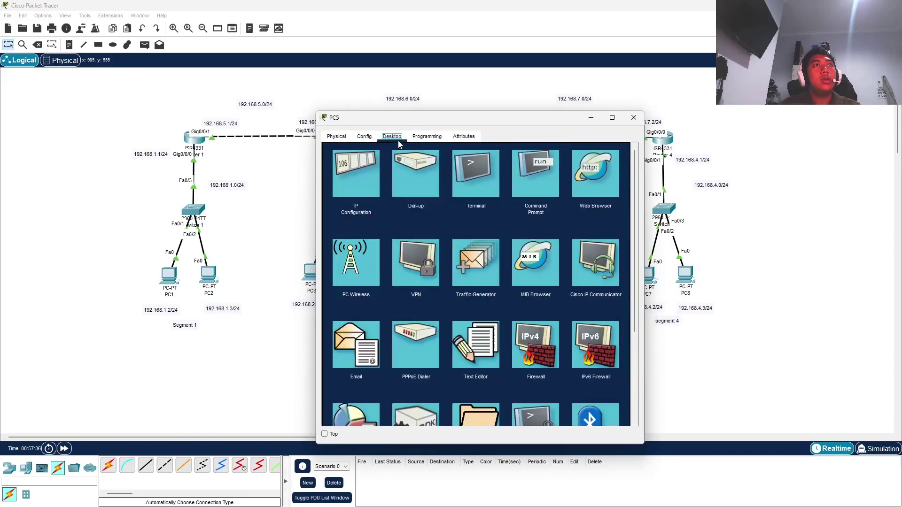
click(343, 189)
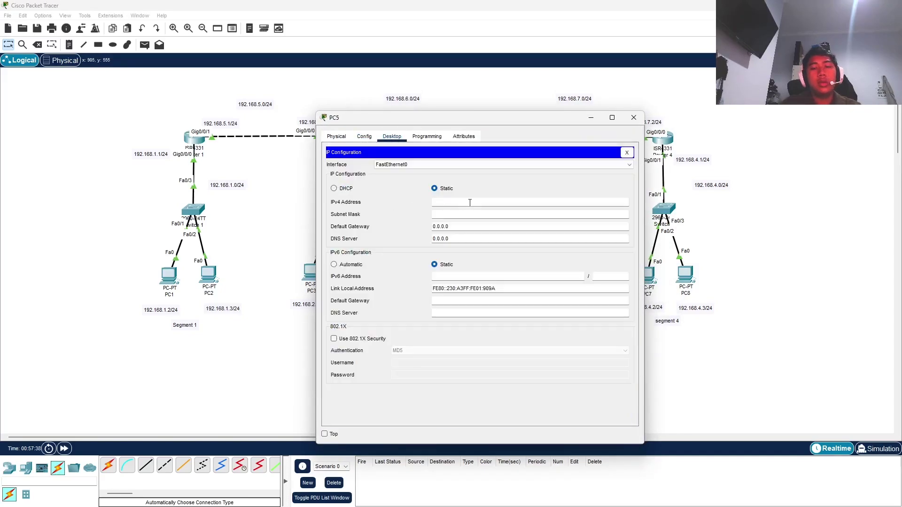
click(470, 202)
text(192.168)
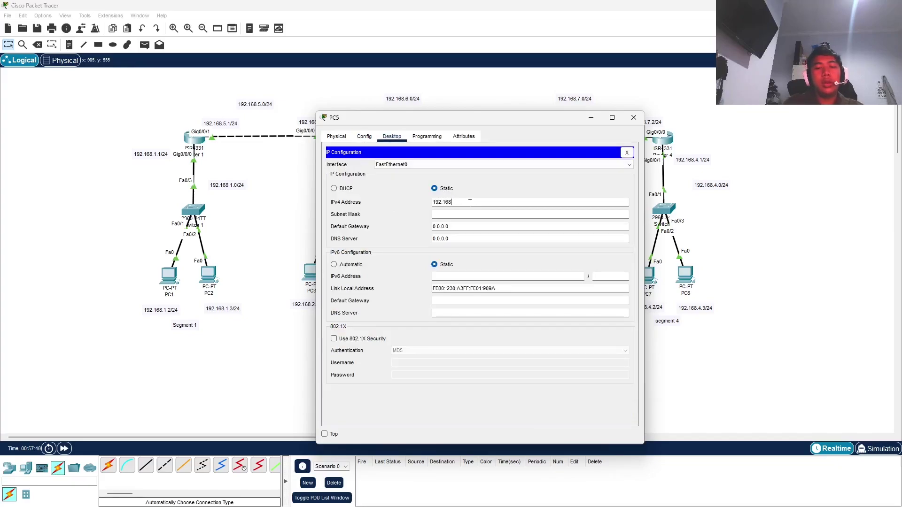
text(.)
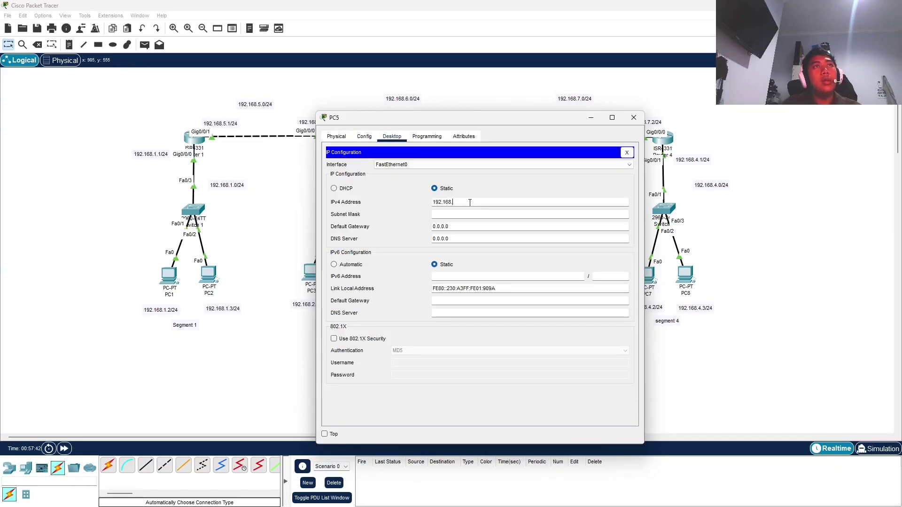
text(3.2)
key(Tab)
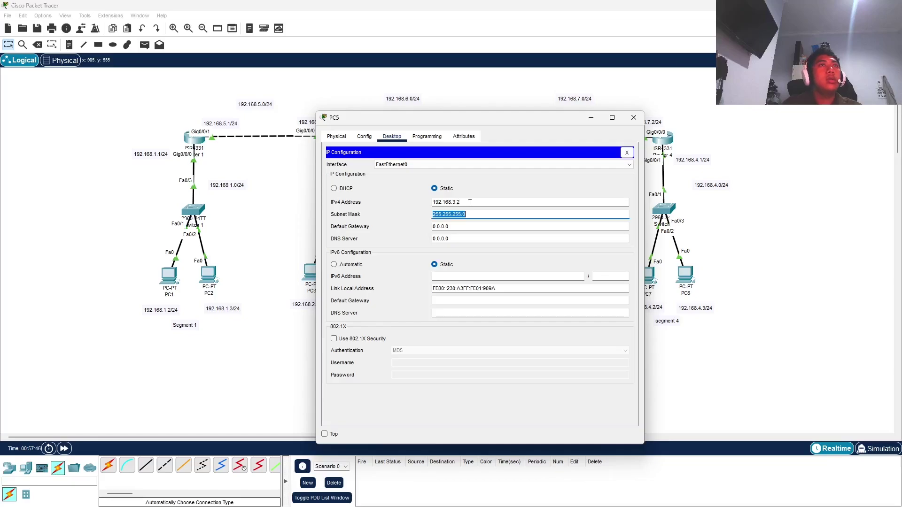
Enter 192.168.1.1 as PC5's IPv4 default gateway and close the PC5 window.
key(Tab)
text(192.168.1.1)
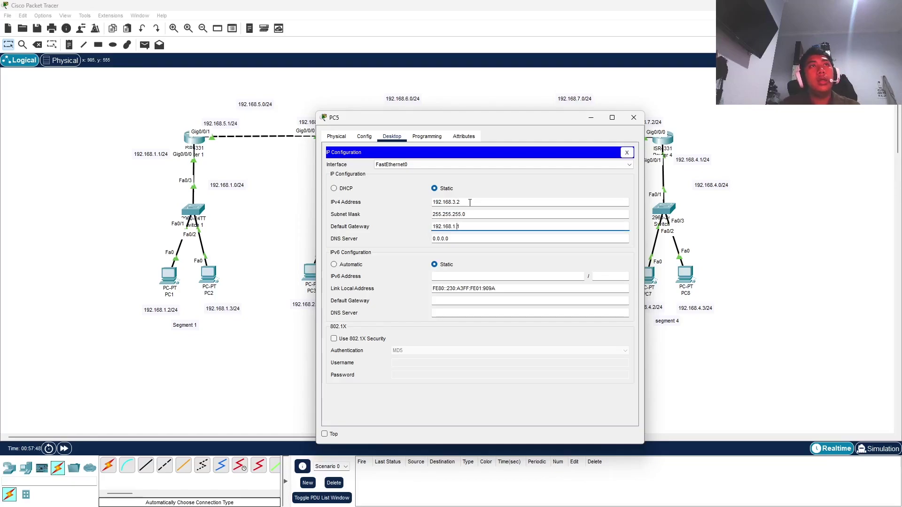
click(547, 186)
click(628, 153)
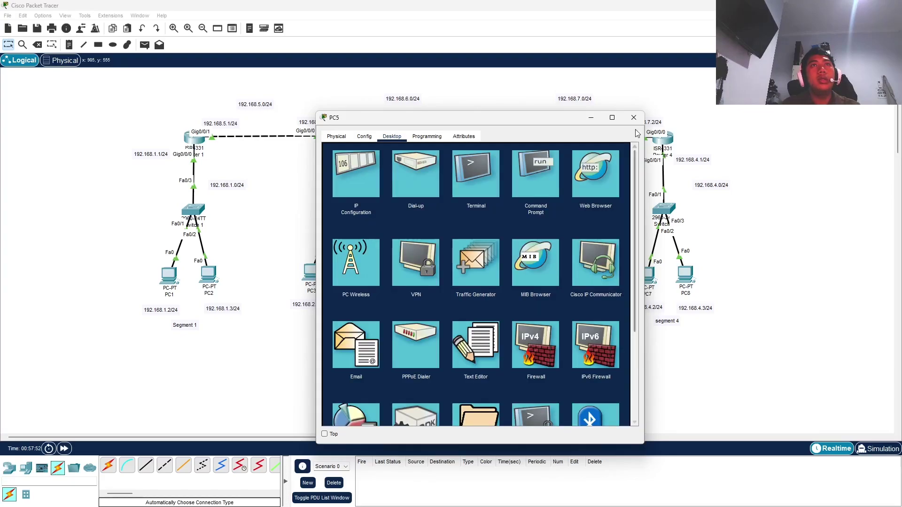
click(634, 117)
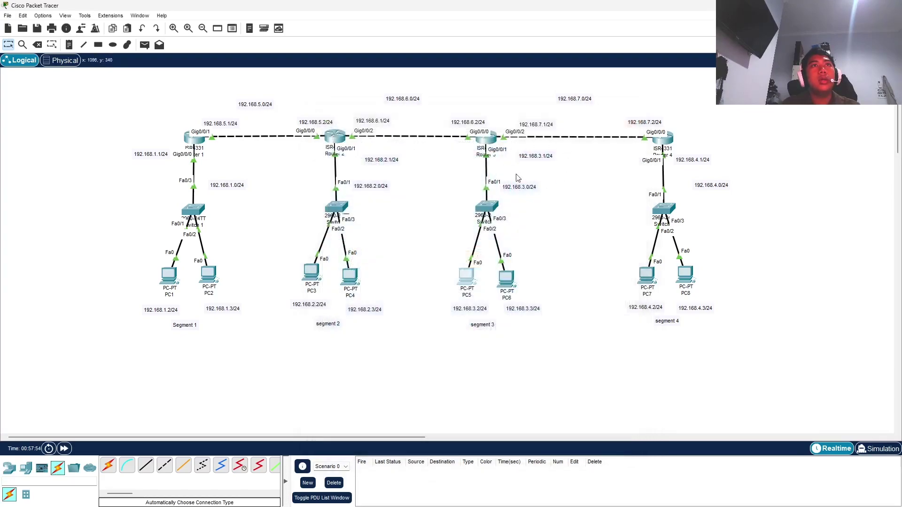
Give PC6 the static IPv4 address 192.168.3.3 with subnet mask 255.255.255.0 in its IP configuration.
click(507, 279)
click(364, 136)
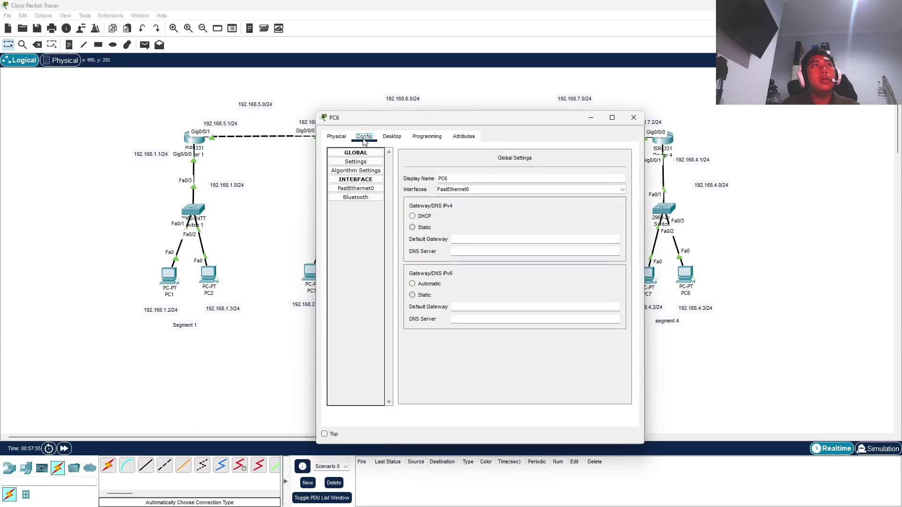
click(392, 136)
click(357, 185)
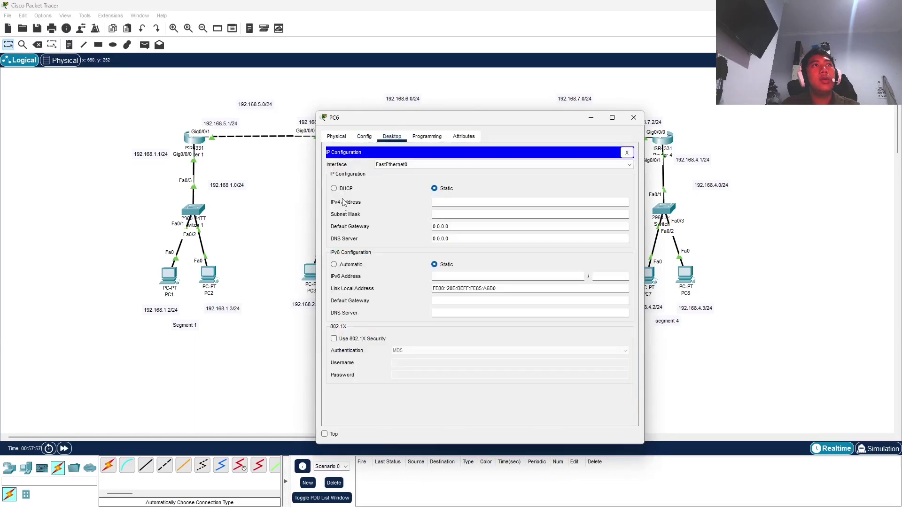
text(192.1)
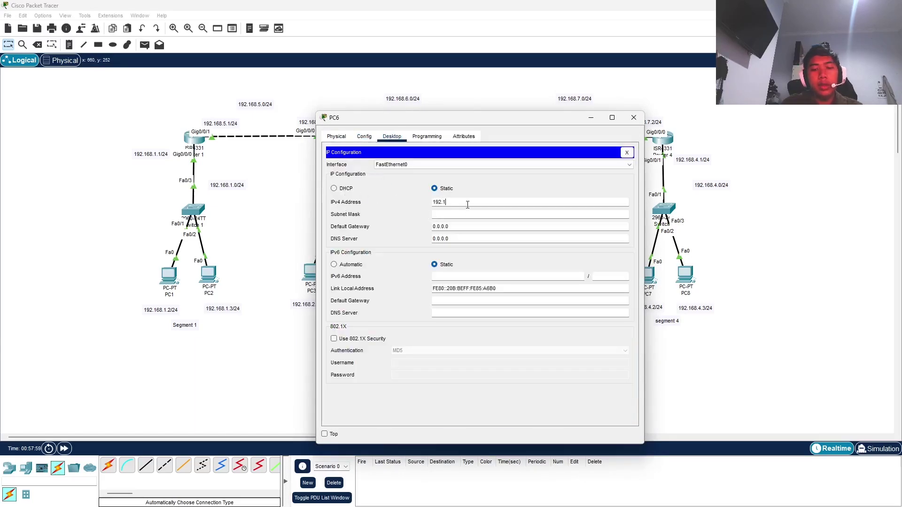
text(68.)
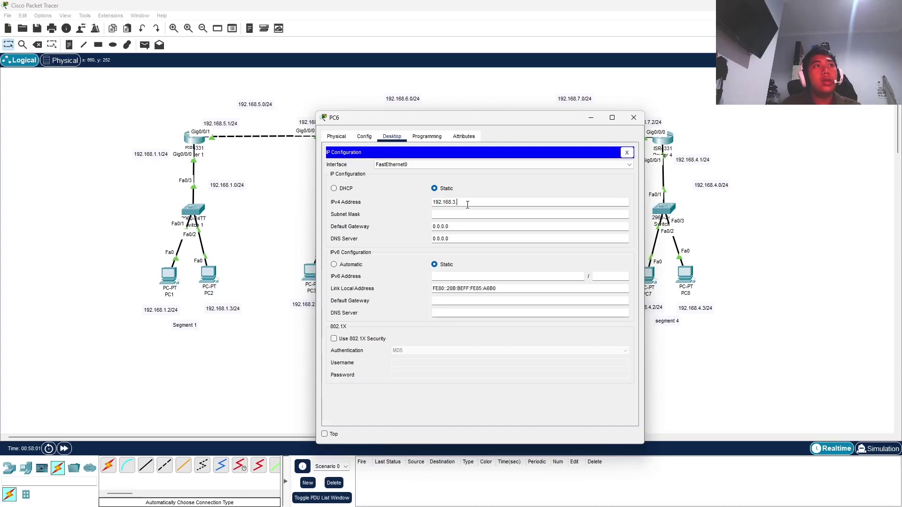
text(3.3)
key(Tab)
key(Tab)
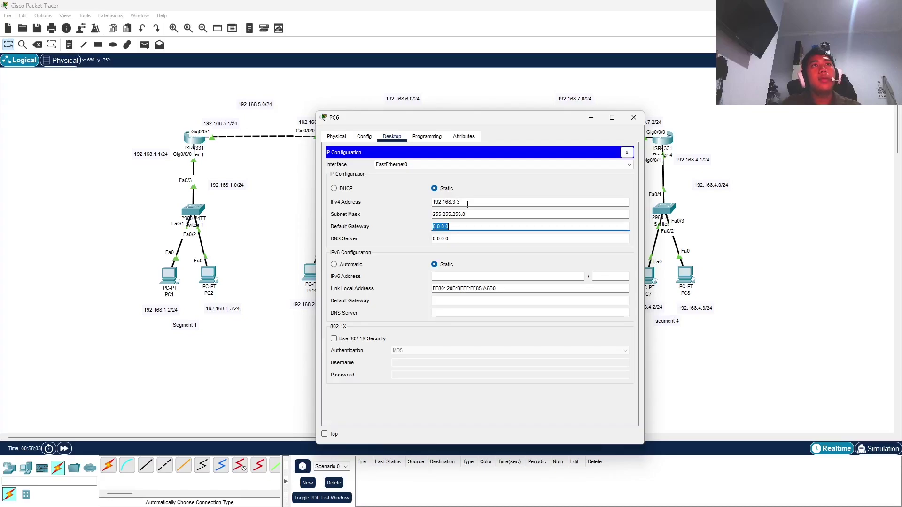
Set PC6's IPv4 default gateway to 192.168.3.1 and close the PC6 window.
text(192.168.3.1)
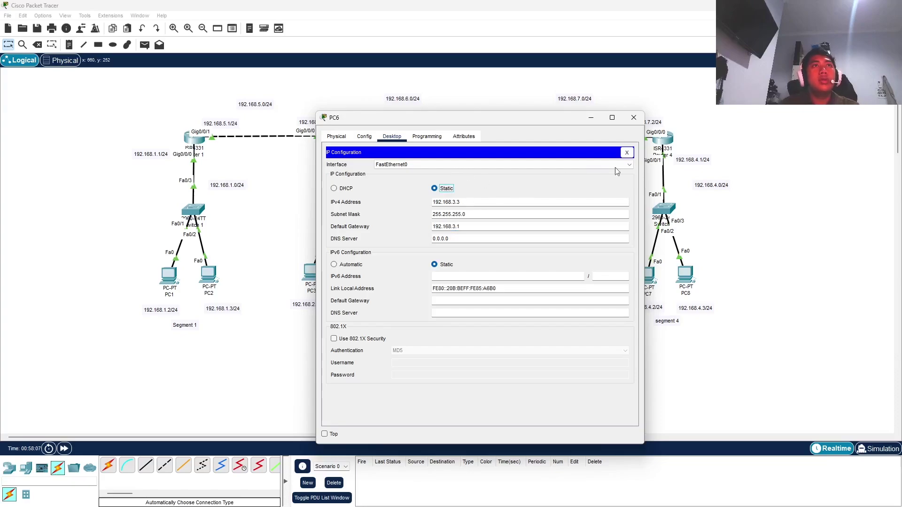
click(627, 153)
click(633, 118)
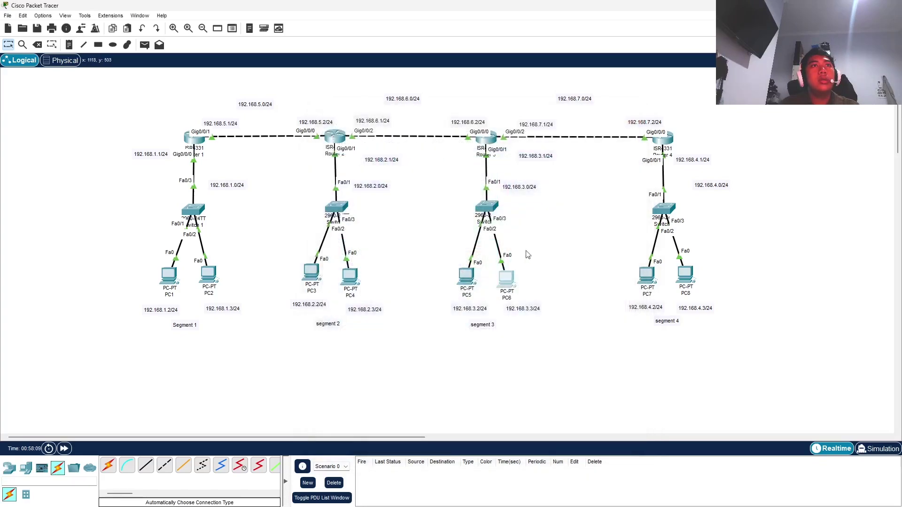
Configure PC7 with static IPv4 address 192.168.4.2, subnet mask 255.255.255.0 and default gateway 192.168.4.1, and close its window.
click(647, 275)
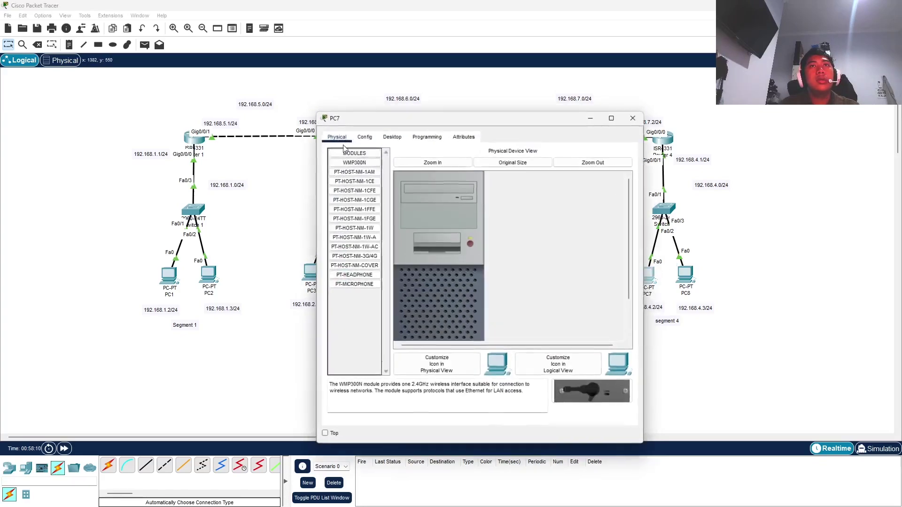
click(392, 136)
click(381, 211)
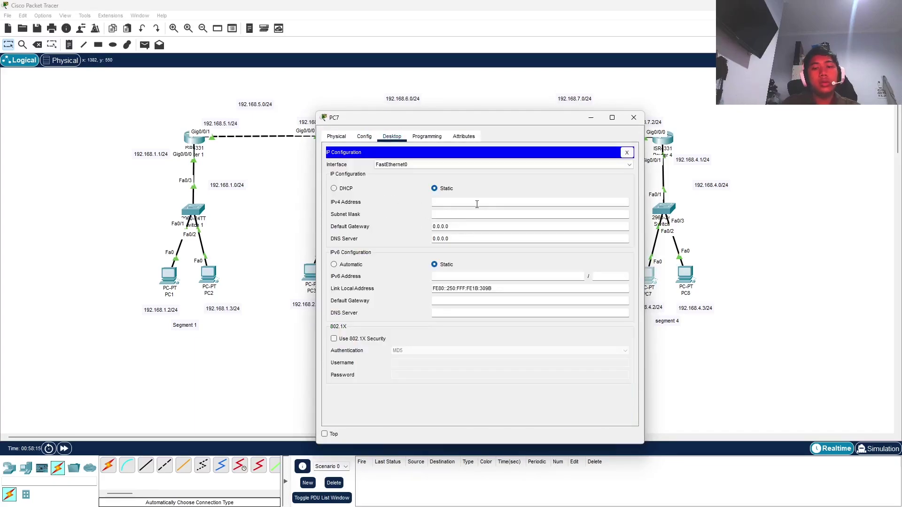
text(192.168.3)
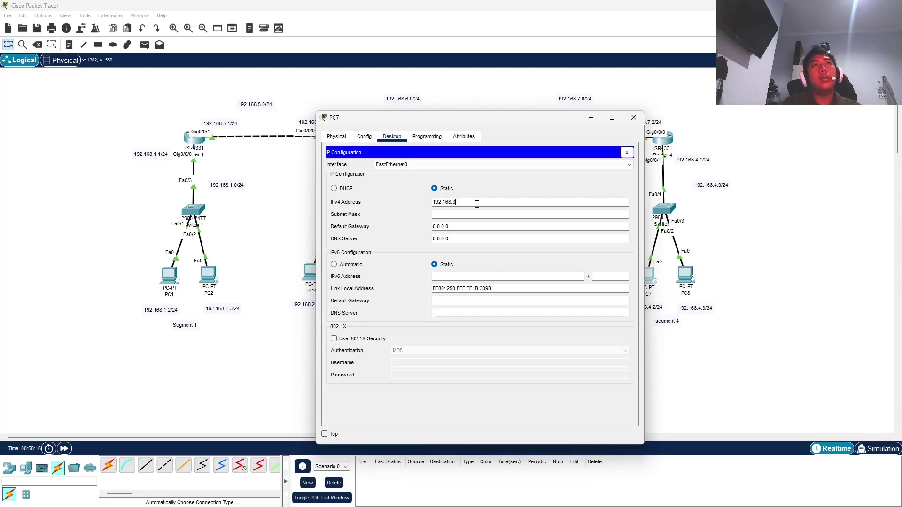
key(Tab)
key(Tab)
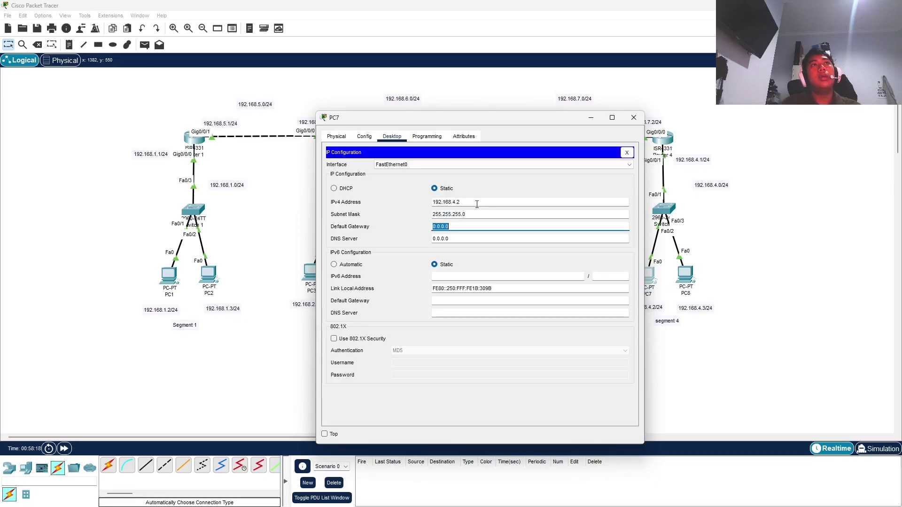
text(192.168.1.1)
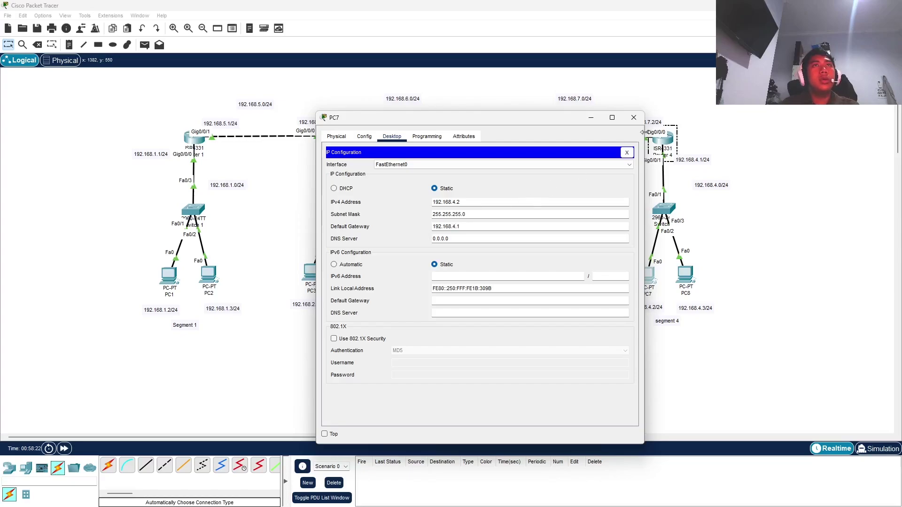
click(634, 117)
Give PC8 the static IPv4 address 192.168.4.3 with subnet mask 255.255.255.0 in its IP configuration.
click(686, 275)
click(643, 269)
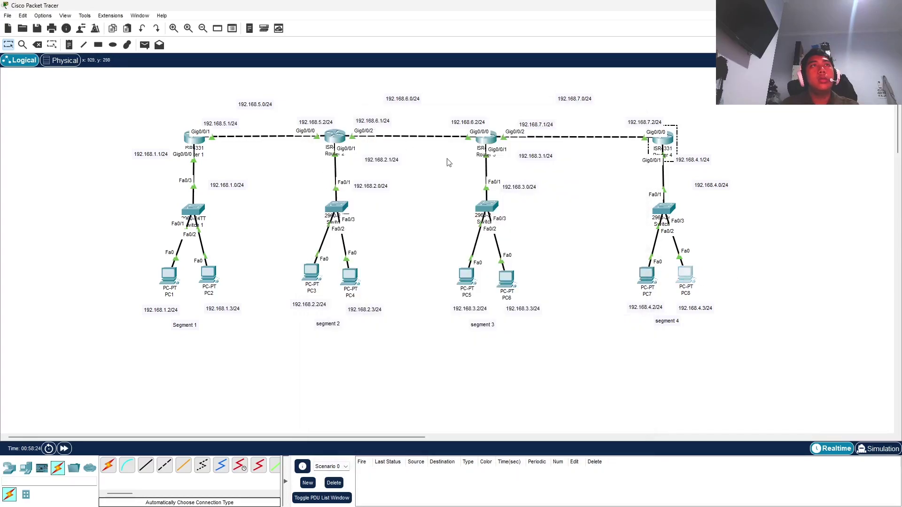
click(695, 277)
click(365, 137)
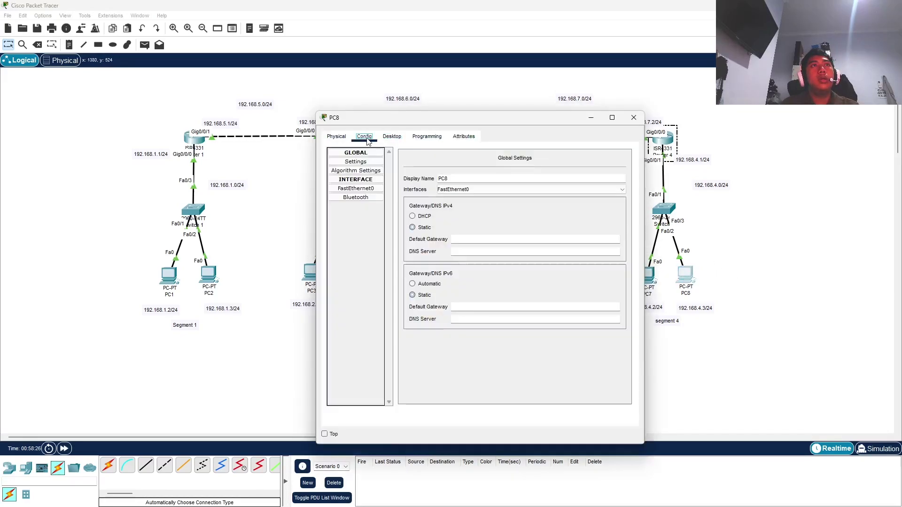
click(392, 136)
click(353, 170)
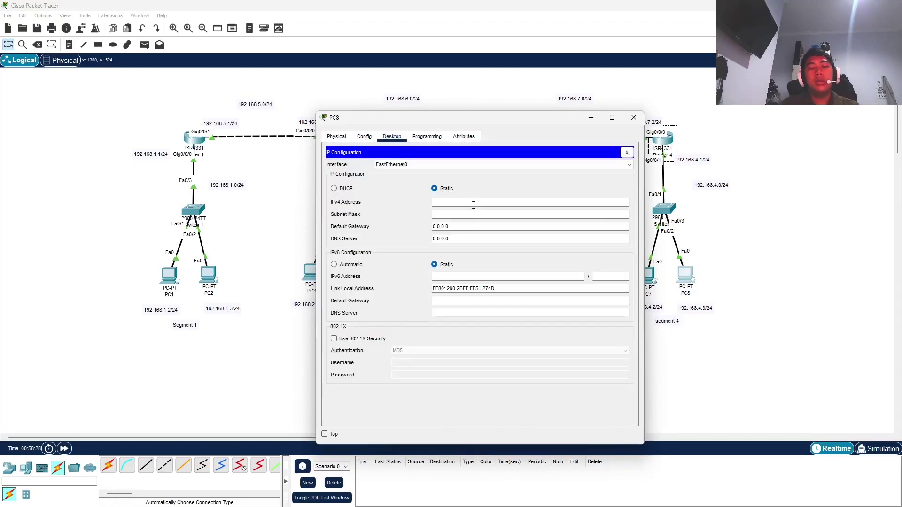
text(192.168.4.3)
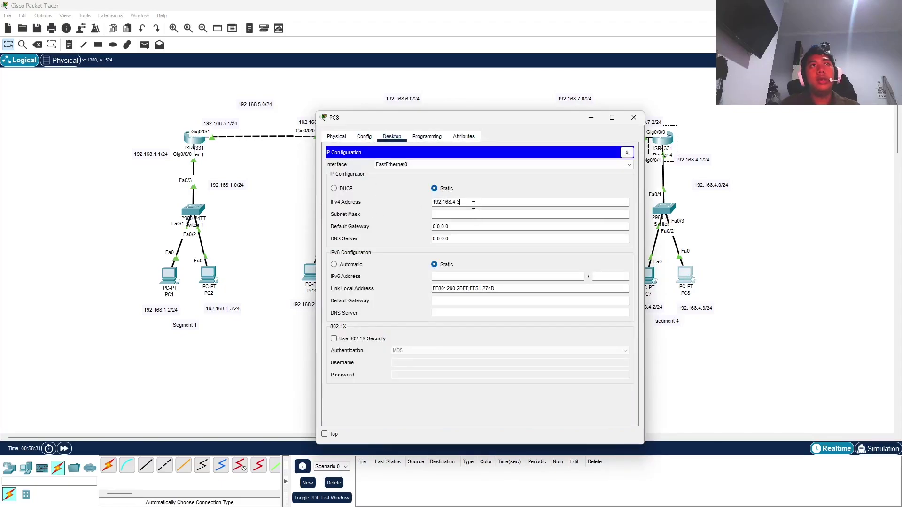
key(Tab)
key(Tab)
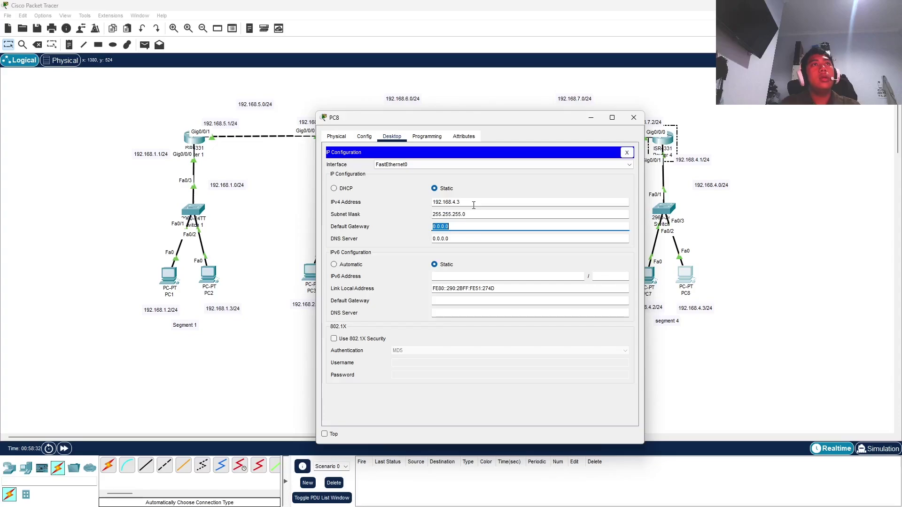
Set PC8's IPv4 default gateway to 192.168.4.1 and close the PC8 window.
text(192.168.1.1)
key(BackSpace)
key(BackSpace)
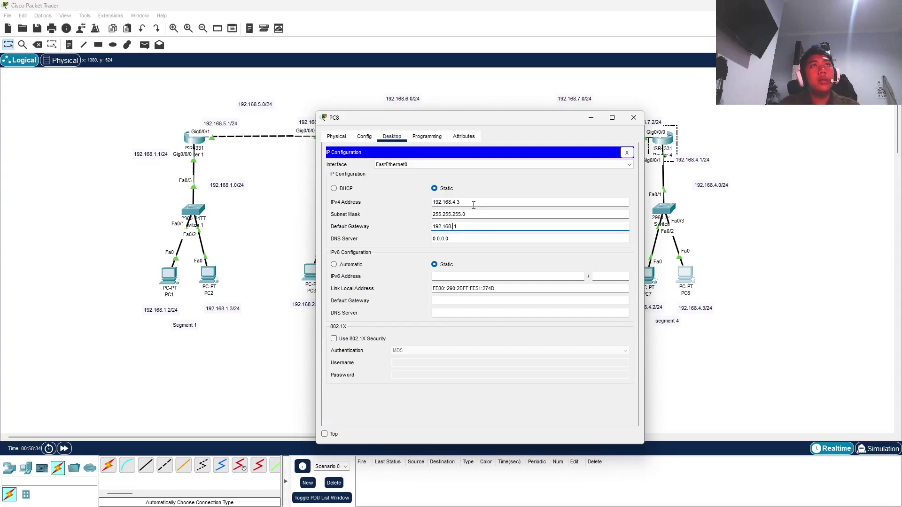
key(Return)
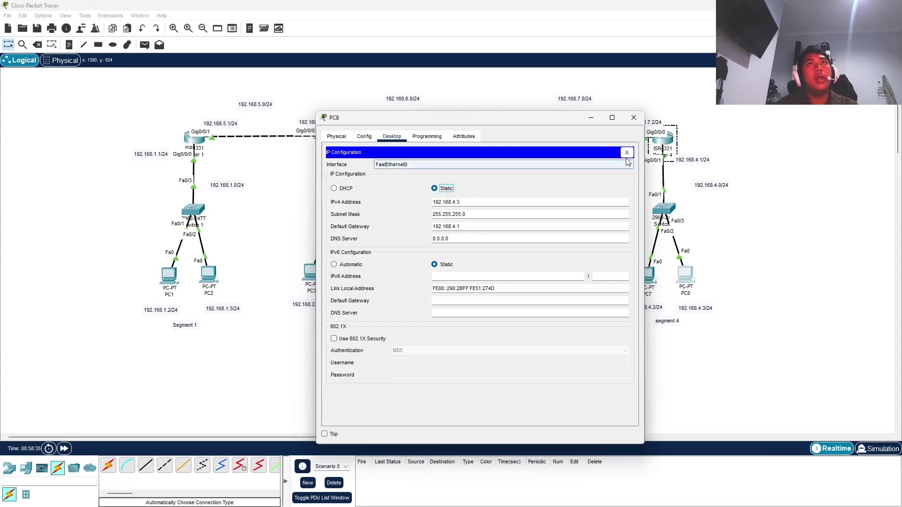
drag(571, 117, 517, 131)
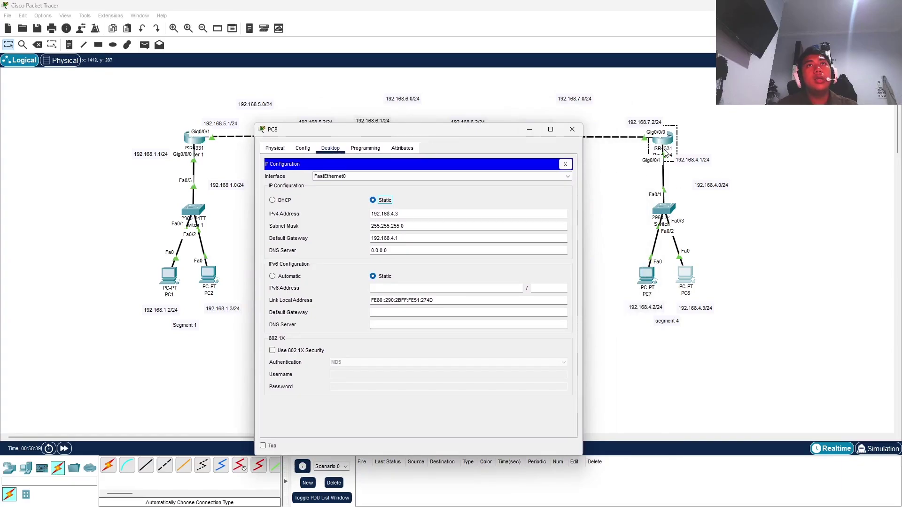
click(566, 164)
click(572, 129)
Open PC1's IP configuration to check its IPv4 address, subnet mask and default gateway.
click(177, 279)
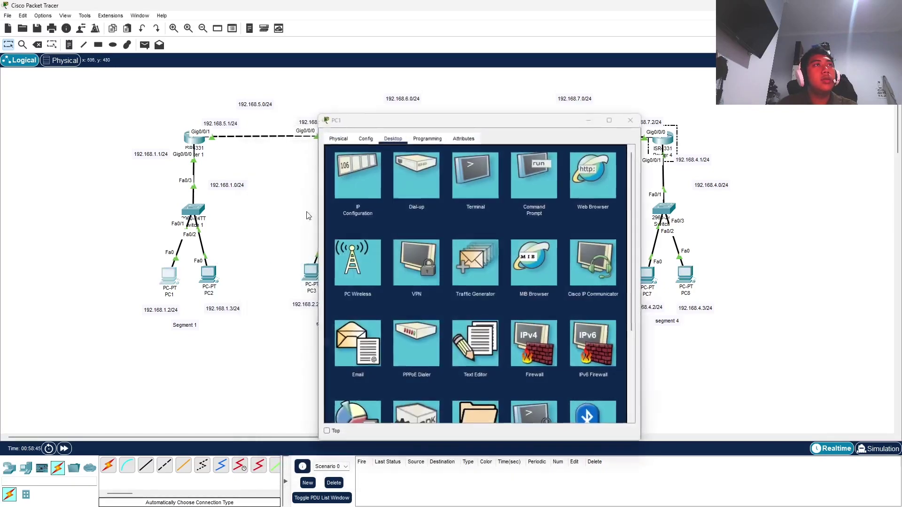
click(172, 275)
click(373, 174)
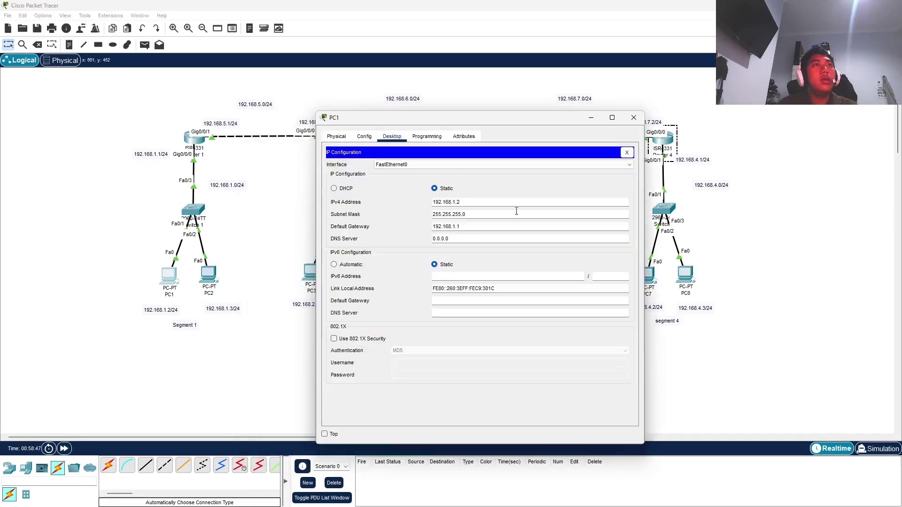
Close PC1's configuration and assign Router 1's GigabitEthernet0/0/0 interface the IPv4 address 192.168.1.1 with subnet mask 255.255.255.0.
click(634, 117)
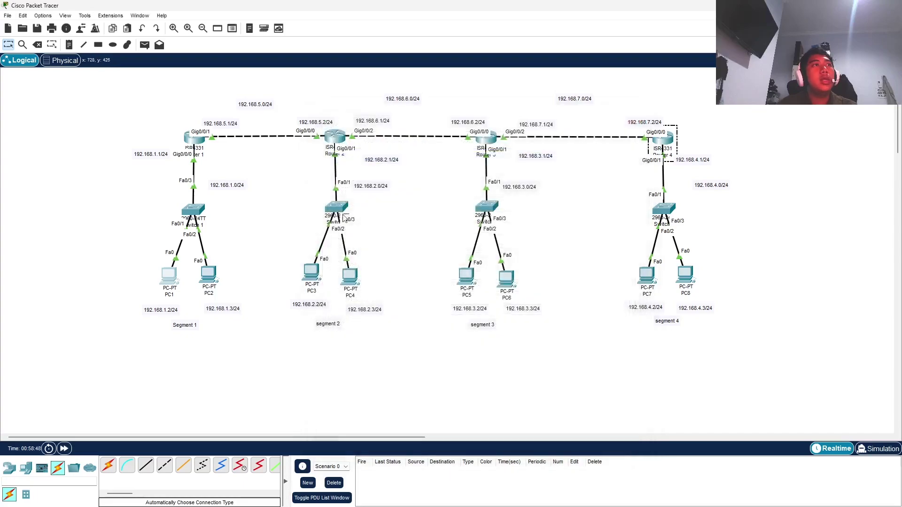
click(194, 139)
click(361, 233)
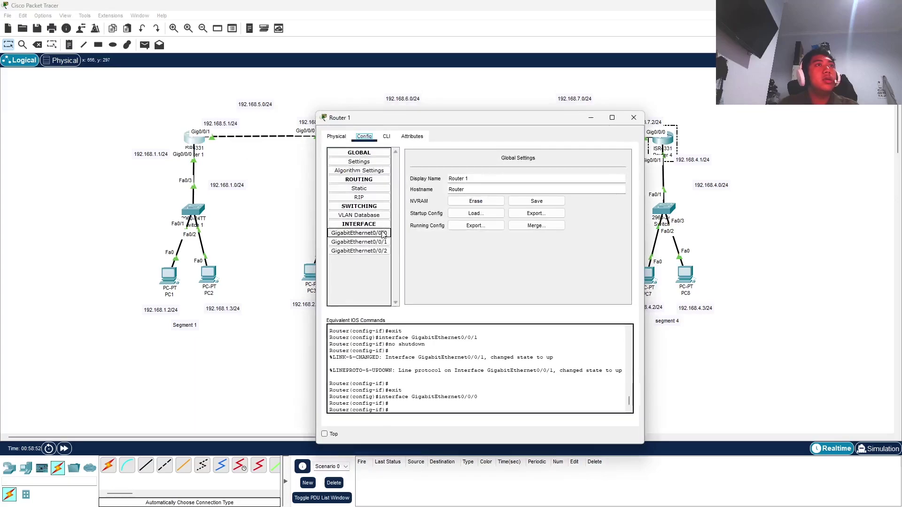
drag(513, 114, 495, 121)
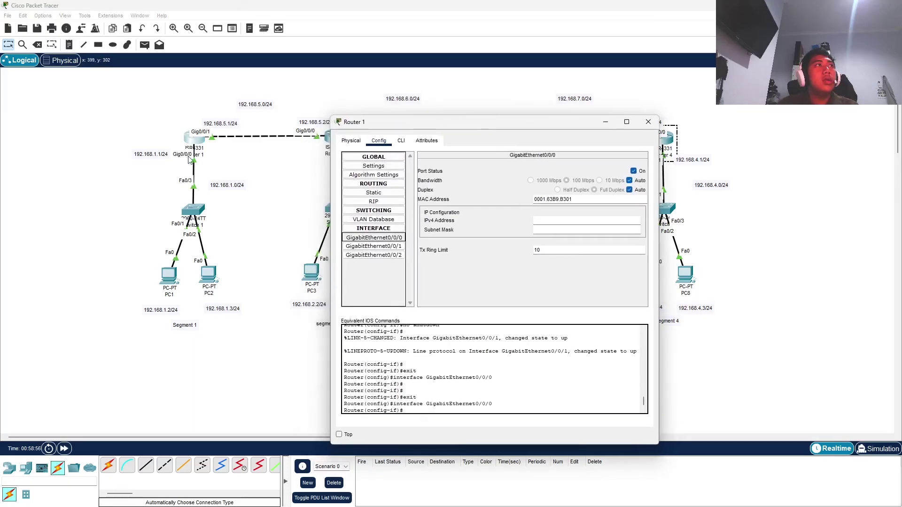
click(580, 220)
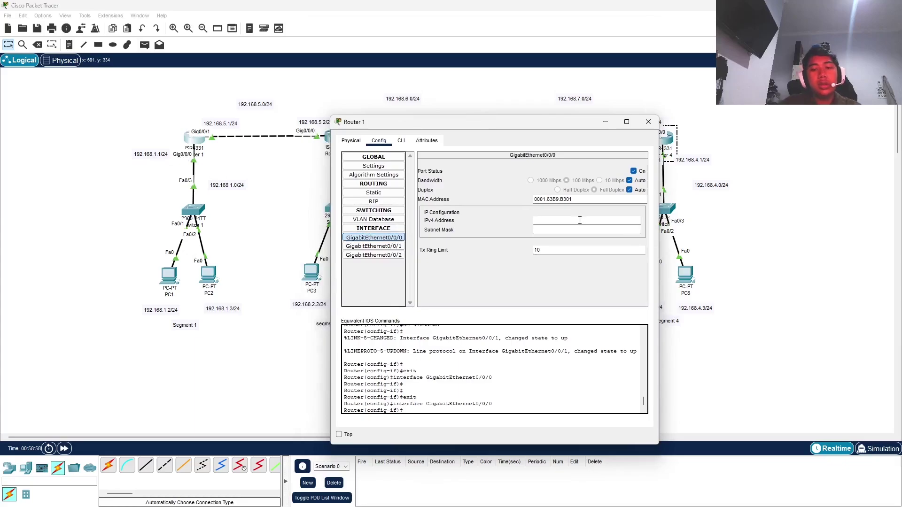
text(192.168.1.1)
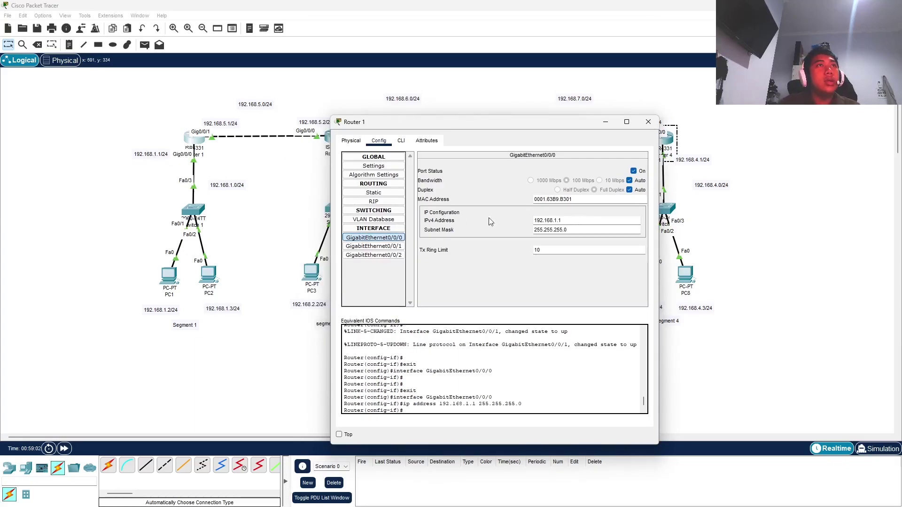
Assign Router 1's GigabitEthernet0/0/1 interface the address 192.168.5.1 with mask 255.255.255.0, and close the router's configuration.
click(374, 246)
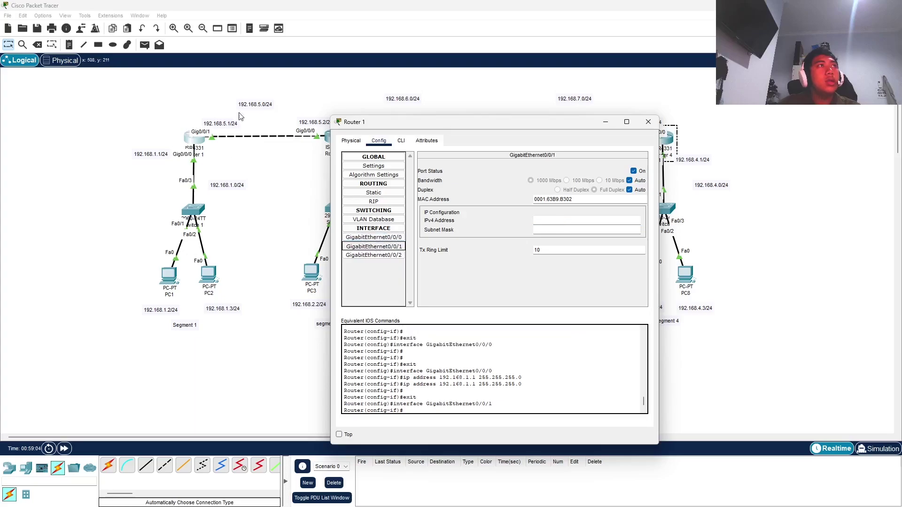
click(559, 221)
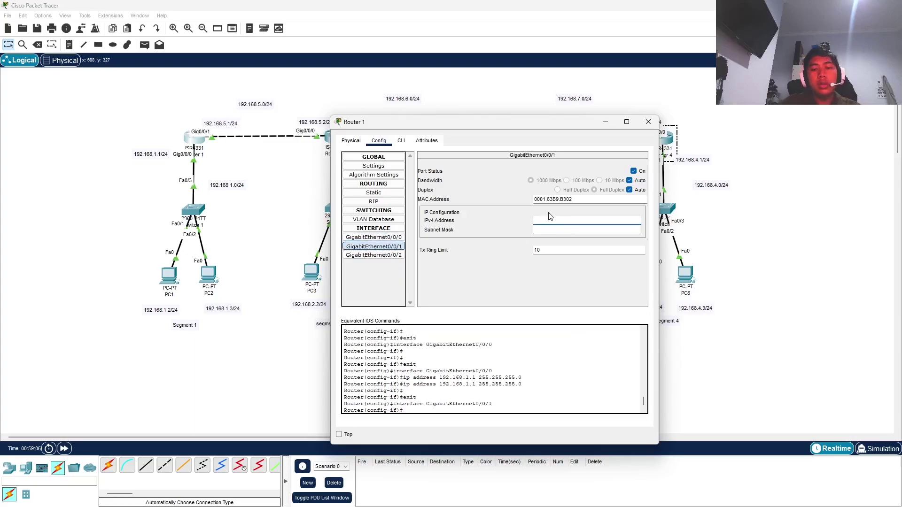
text(192.168.5)
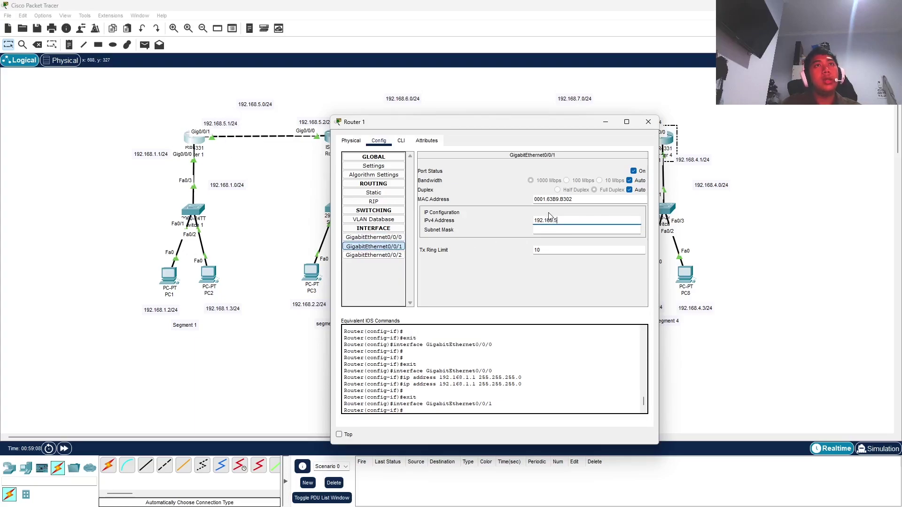
text(.1)
key(Return)
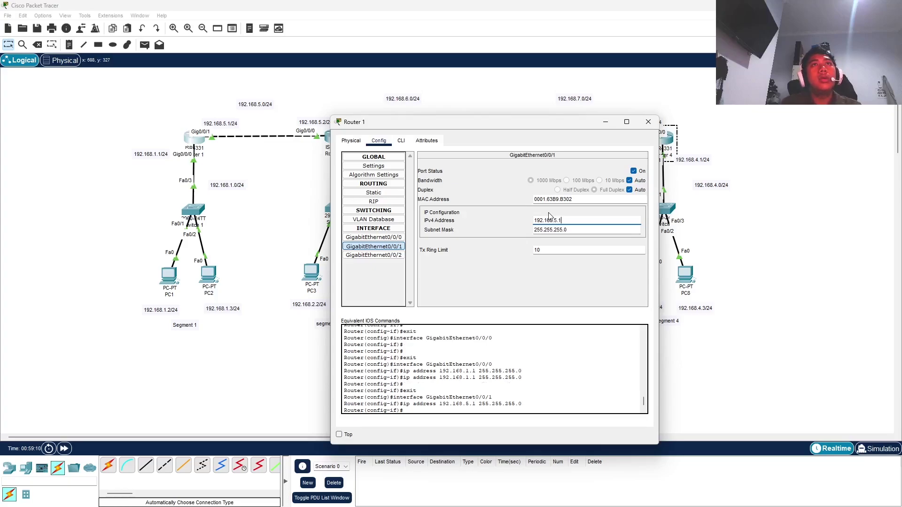
click(648, 123)
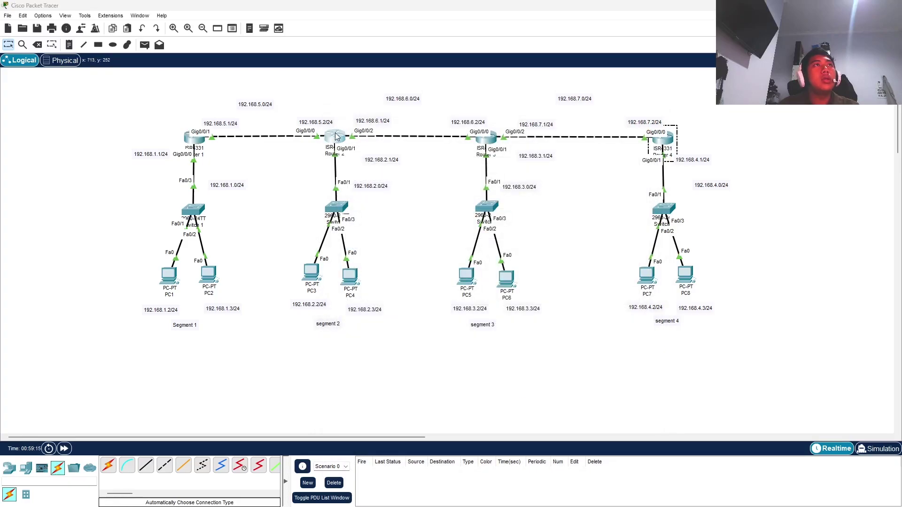
Assign Router 2's GigabitEthernet0/0/0 interface the IPv4 address 192.168.5.2 with subnet mask 255.255.255.0.
click(331, 136)
drag(422, 116, 494, 126)
click(432, 242)
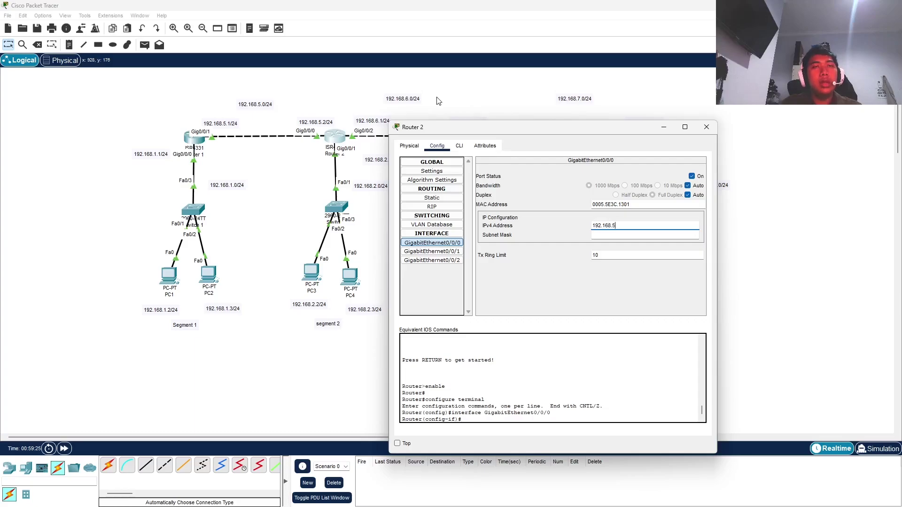
key(Return)
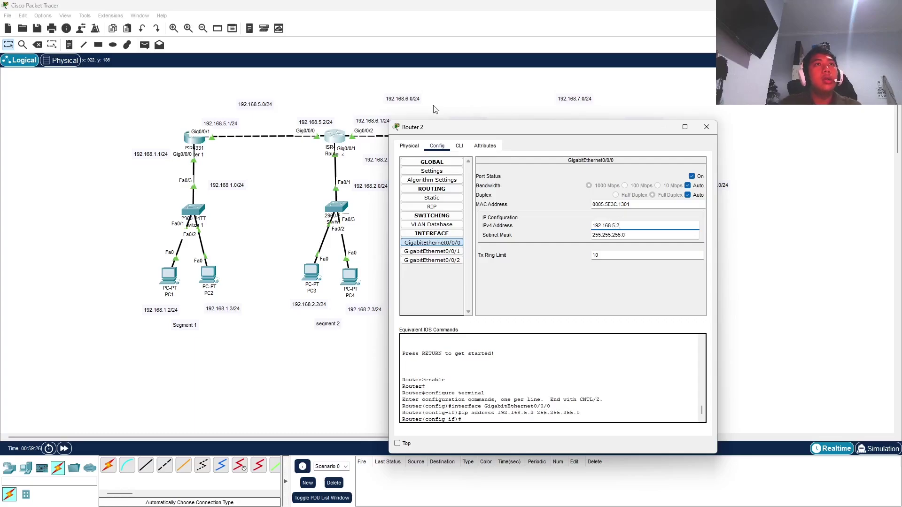
Assign Router 2's GigabitEthernet0/0/1 interface the IPv4 address 192.168.2.1 with subnet mask 255.255.255.0.
click(455, 252)
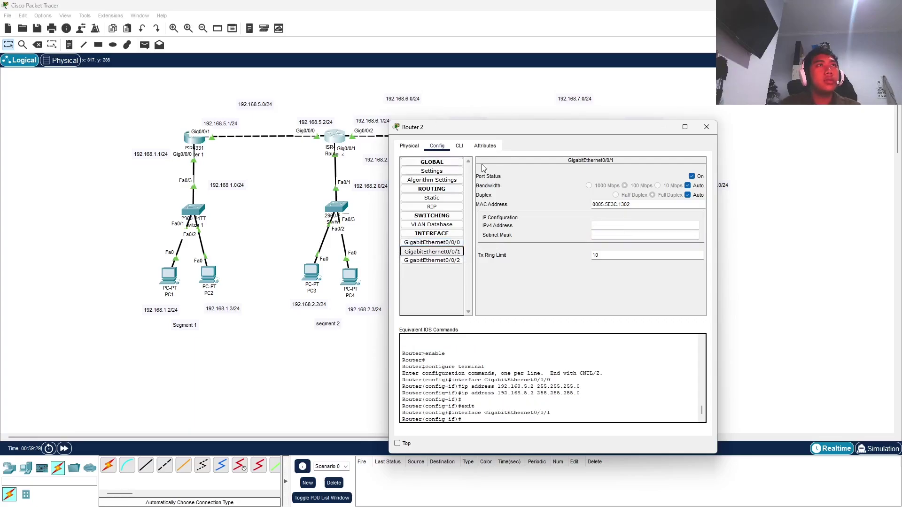
drag(595, 133, 654, 137)
click(697, 230)
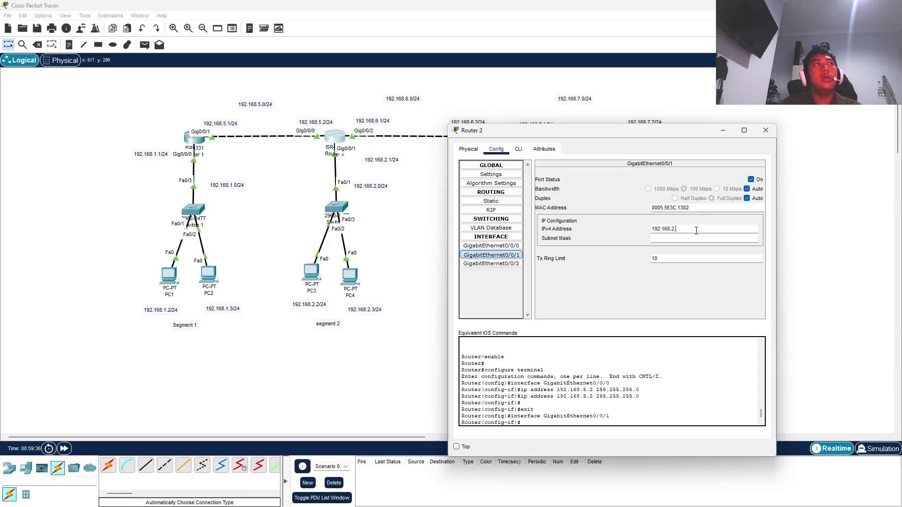
key(Return)
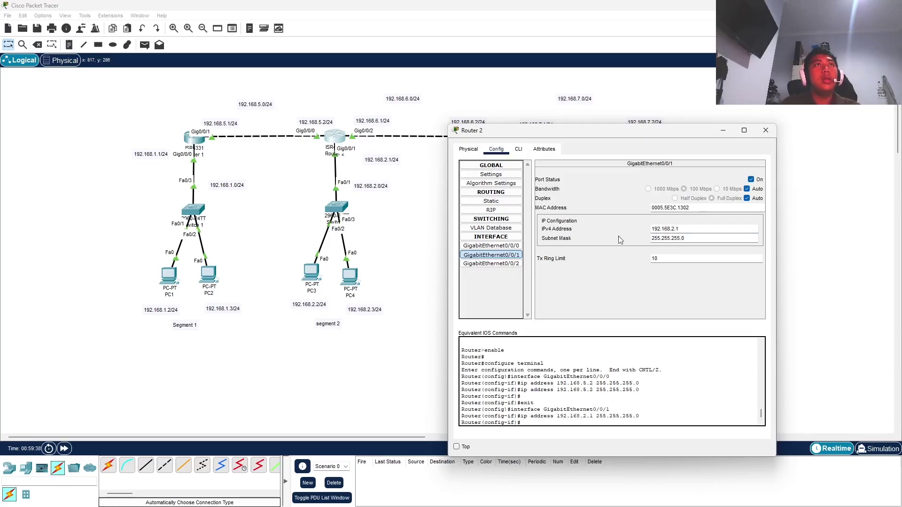
Assign Router 2's GigabitEthernet0/0/2 interface the address 192.168.6.1 with mask 255.255.255.0, and close the router's configuration.
click(491, 264)
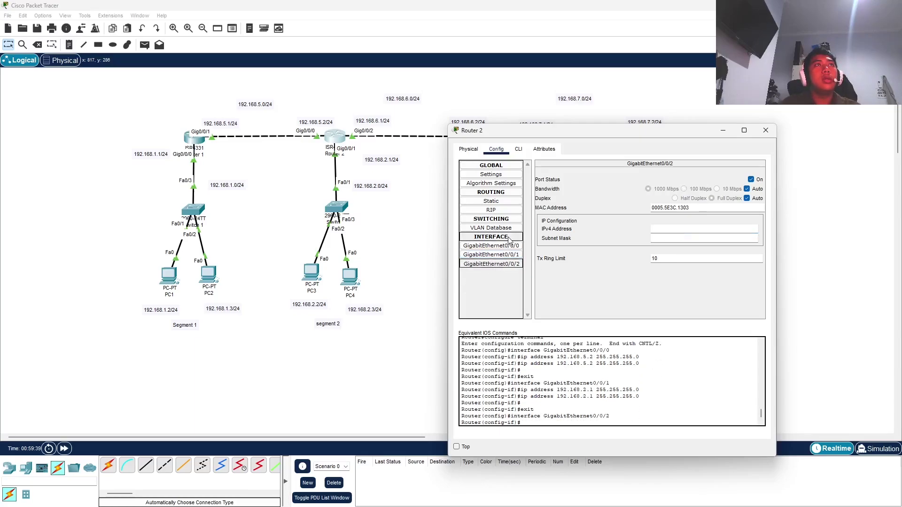
click(687, 228)
text(192.168)
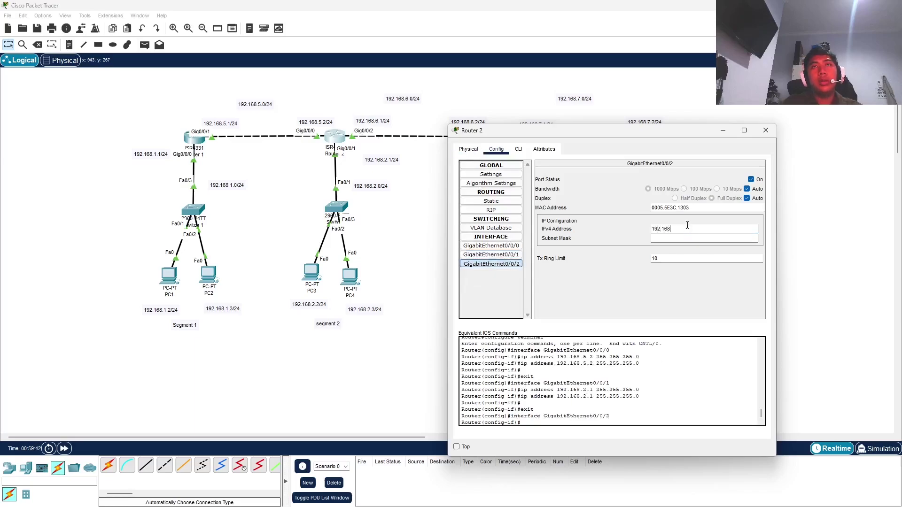
text(.6.1)
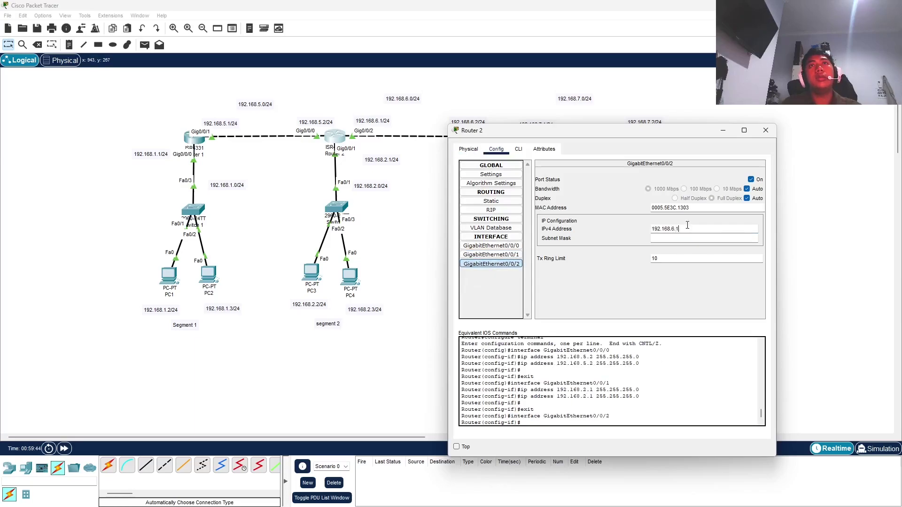
key(Return)
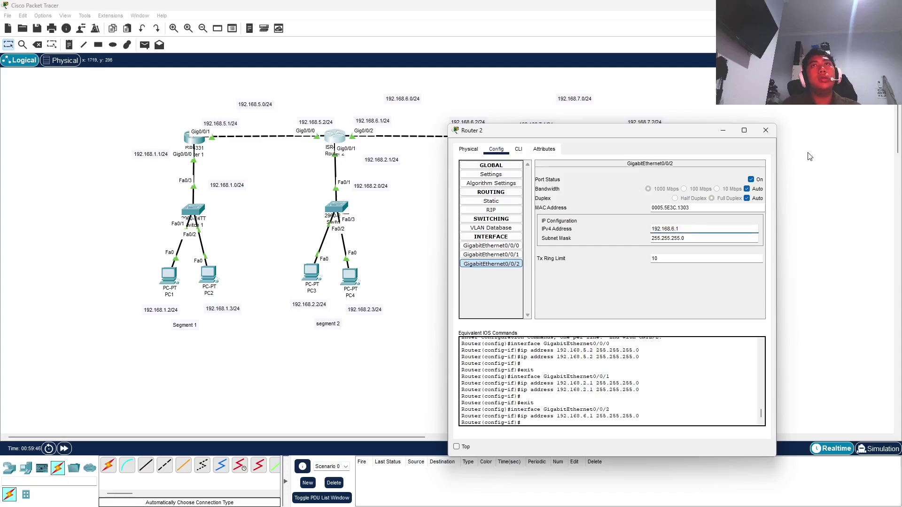
click(704, 148)
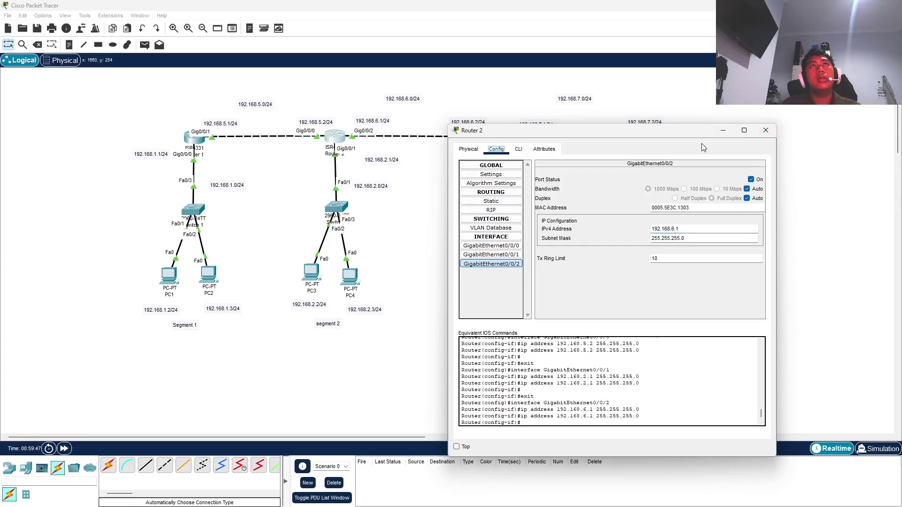
click(765, 131)
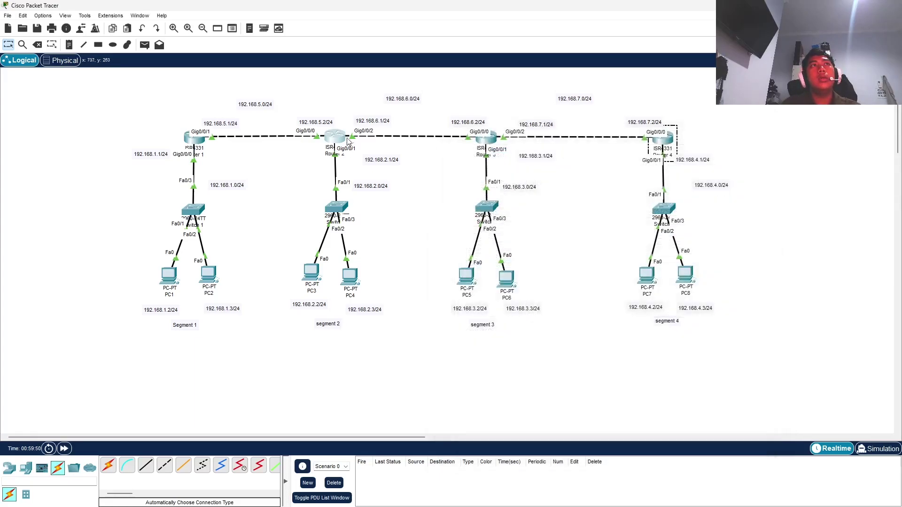
Assign Router 3's GigabitEthernet0/0/0 interface the IPv4 address 192.168.6.2 with subnet mask 255.255.255.0.
click(496, 142)
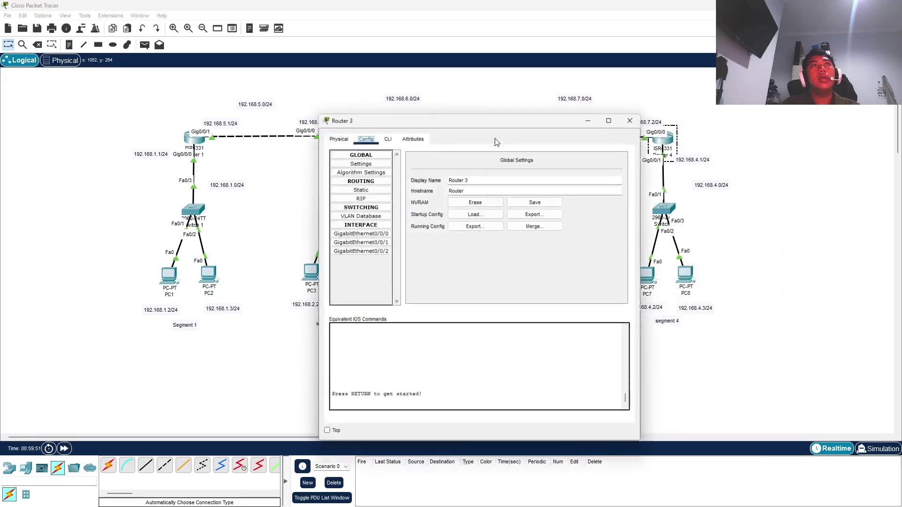
click(360, 233)
click(551, 215)
drag(535, 117, 319, 169)
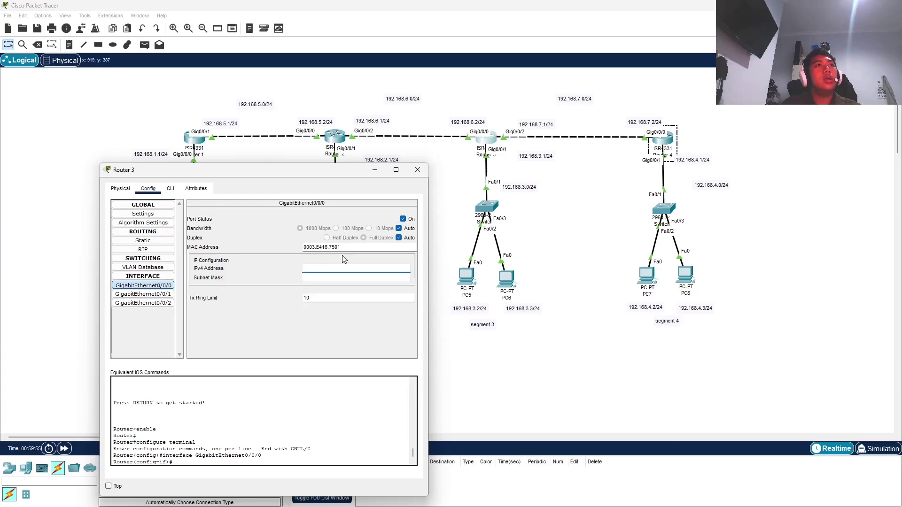
text(192.168.6.2)
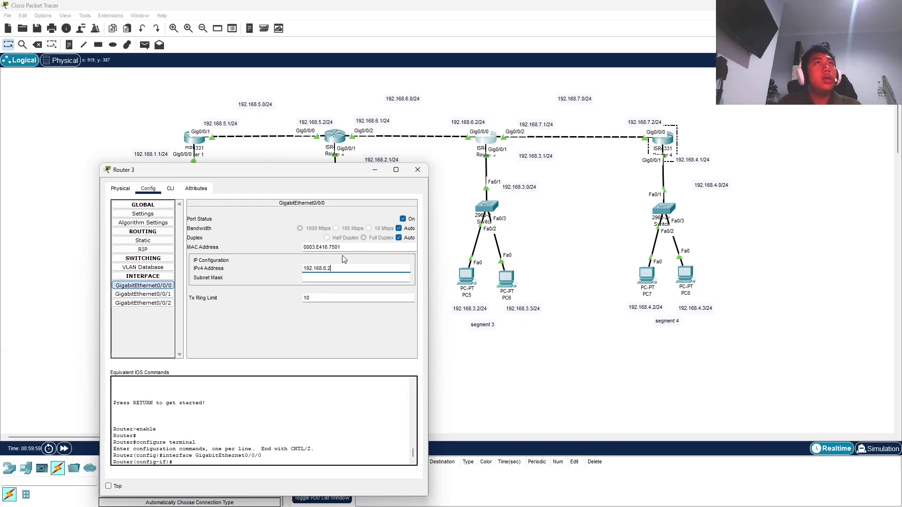
key(Tab)
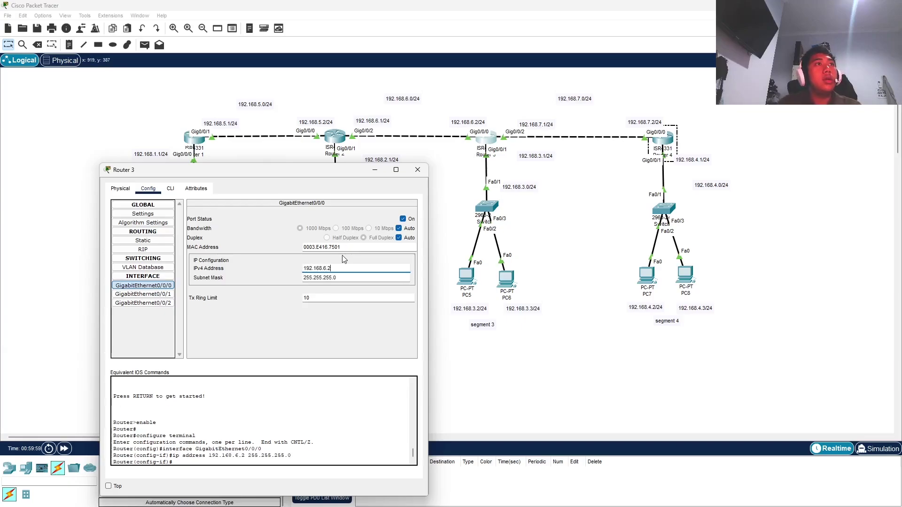
Move the 192.168.3.1/24 label slightly closer to Router 3 and assign its GigabitEthernet0/0/1 interface 192.168.3.1 with mask 255.255.255.0.
click(143, 294)
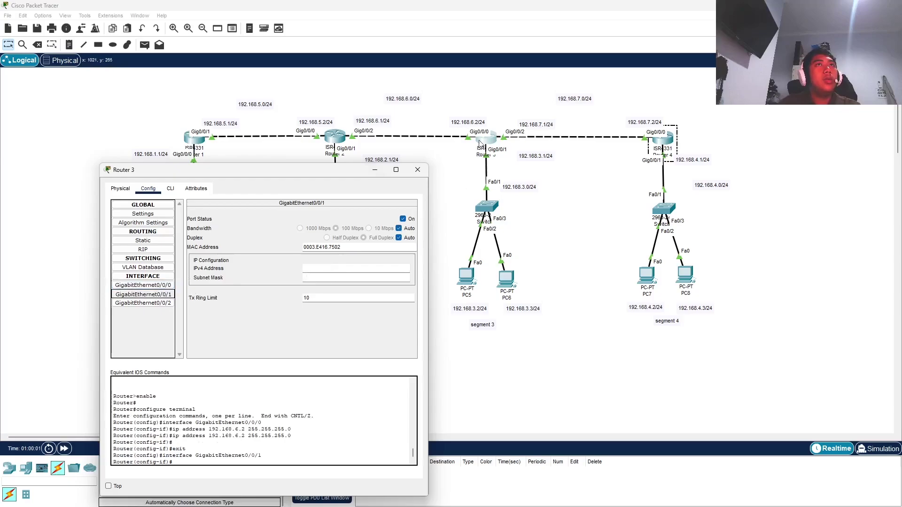
drag(540, 160, 526, 162)
key(alt+Tab)
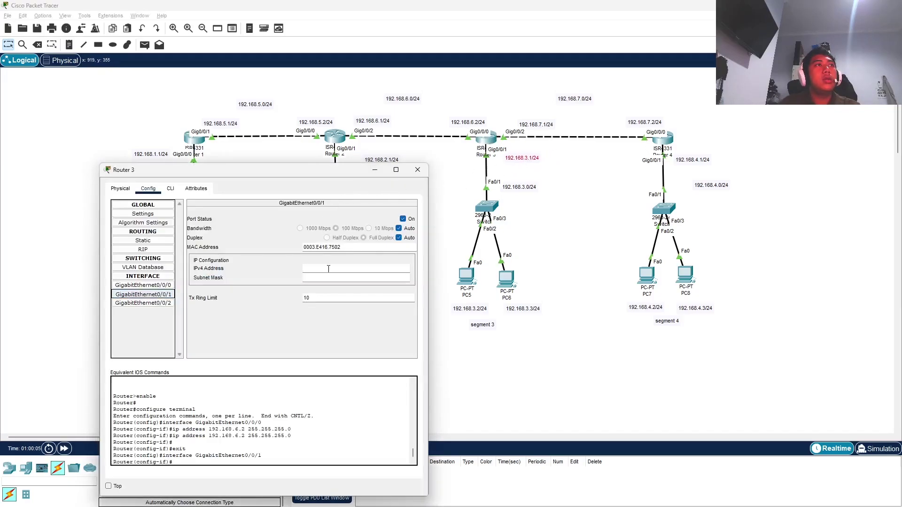
click(328, 269)
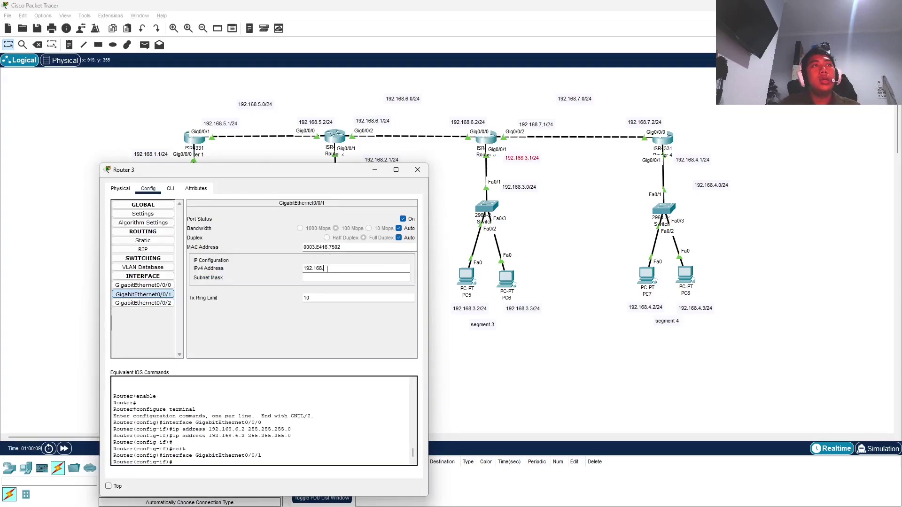
text(.1)
key(Tab)
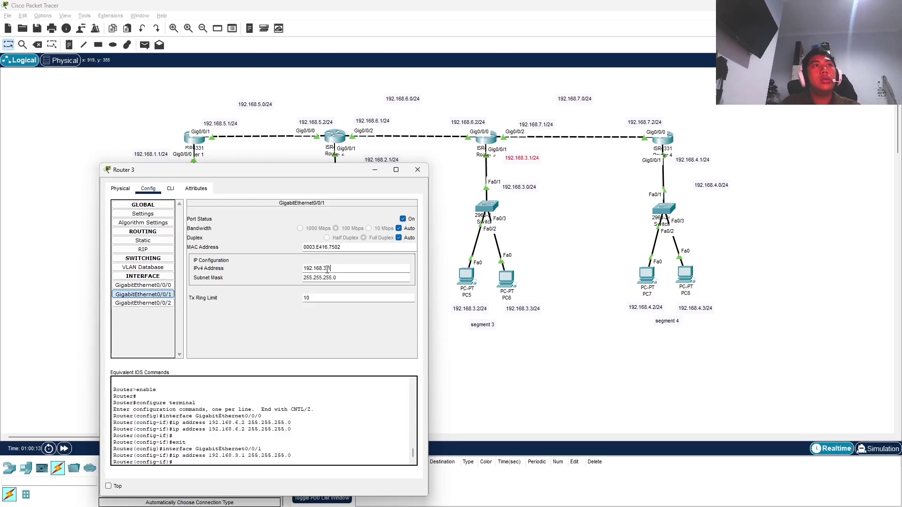
click(327, 269)
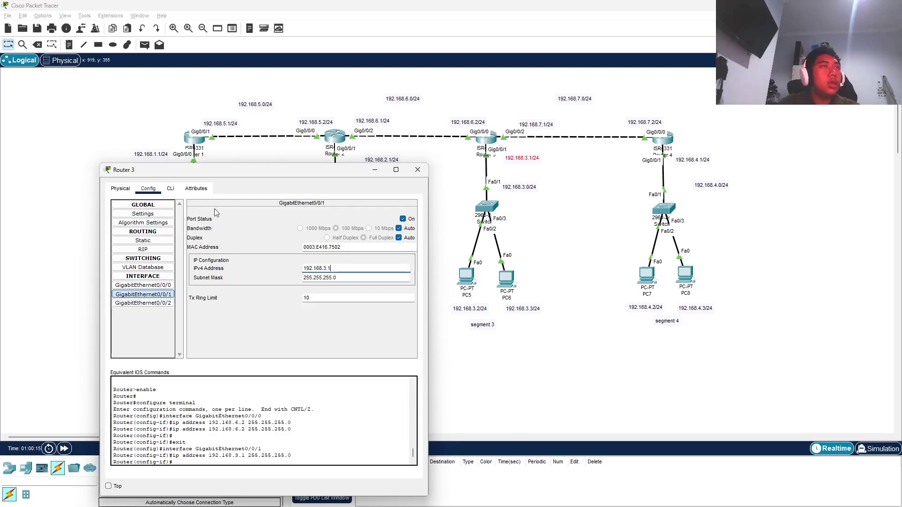
Assign Router 3's GigabitEthernet0/0/2 interface the address 192.168.7.1 with mask 255.255.255.0, and close the router's configuration.
click(140, 304)
click(331, 266)
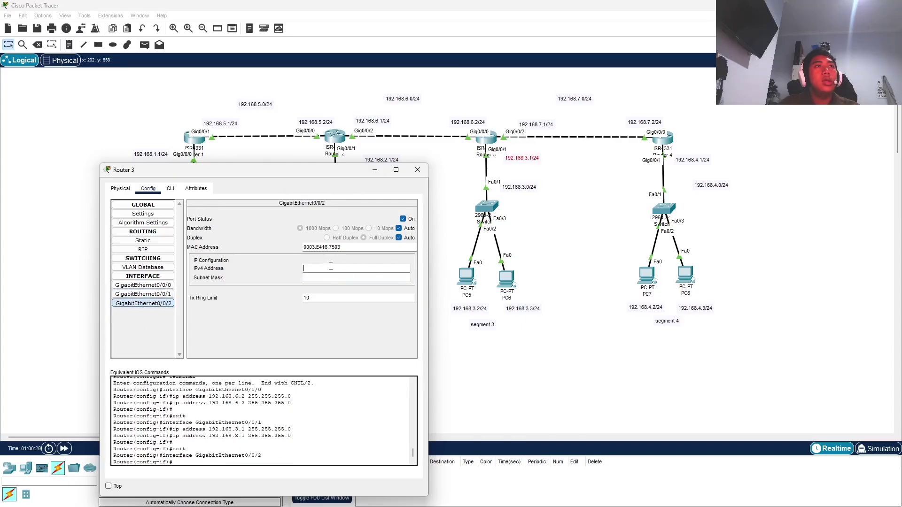
text(192.1)
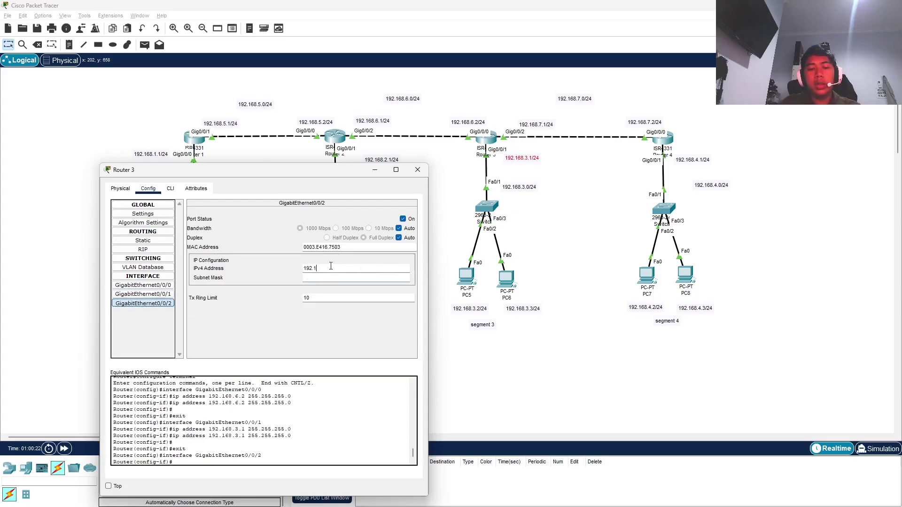
text(68.7.1)
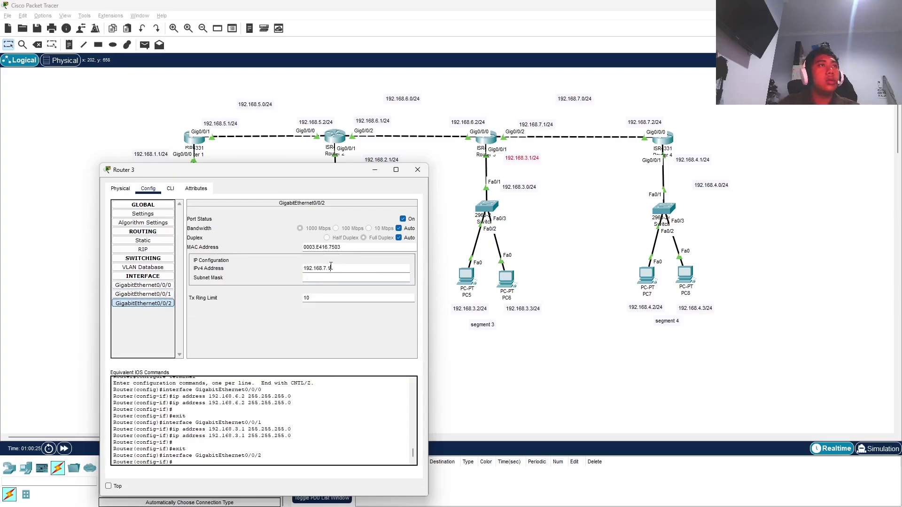
key(Return)
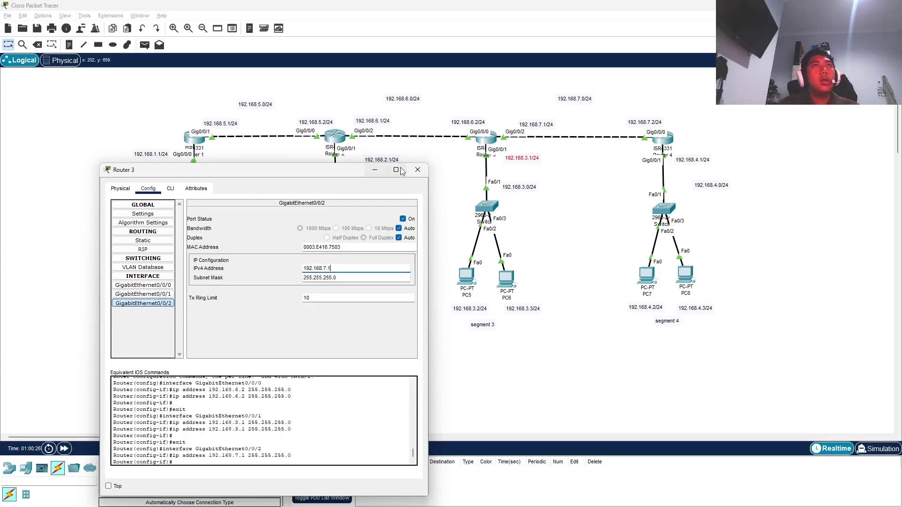
click(425, 173)
Assign Router 4's GigabitEthernet0/0/0 interface the IPv4 address 192.168.7.2 with subnet mask 255.255.255.0.
click(662, 138)
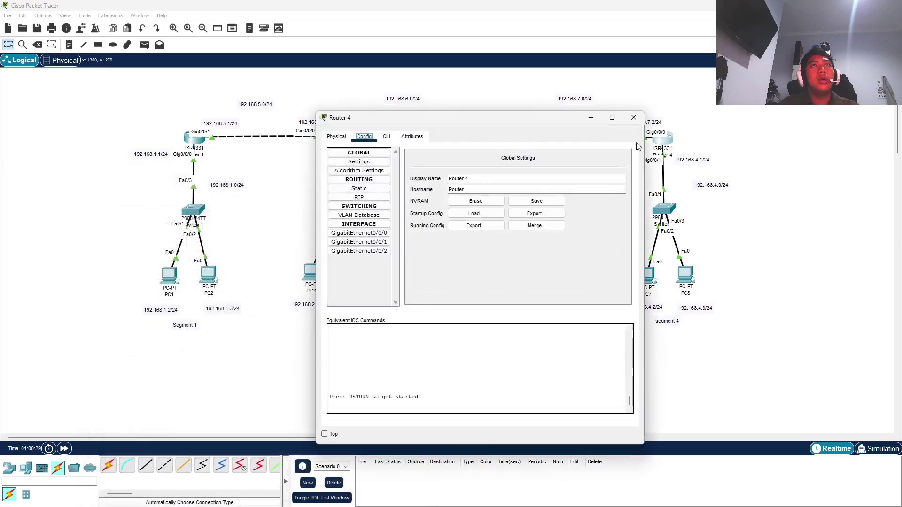
click(388, 233)
drag(484, 116, 387, 132)
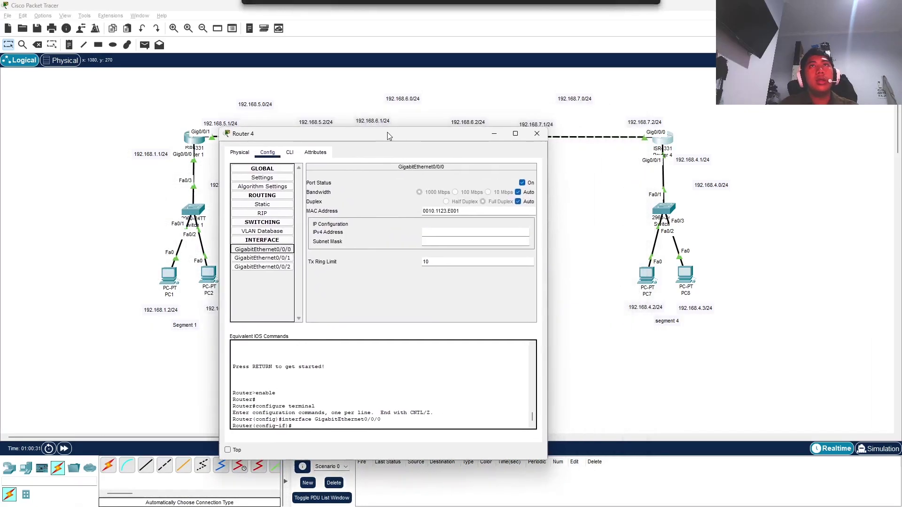
click(460, 230)
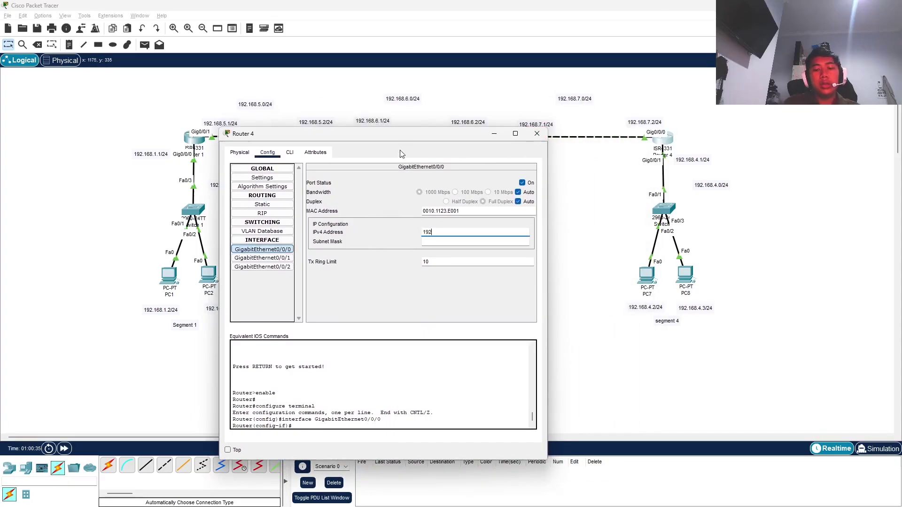
text(192.168.)
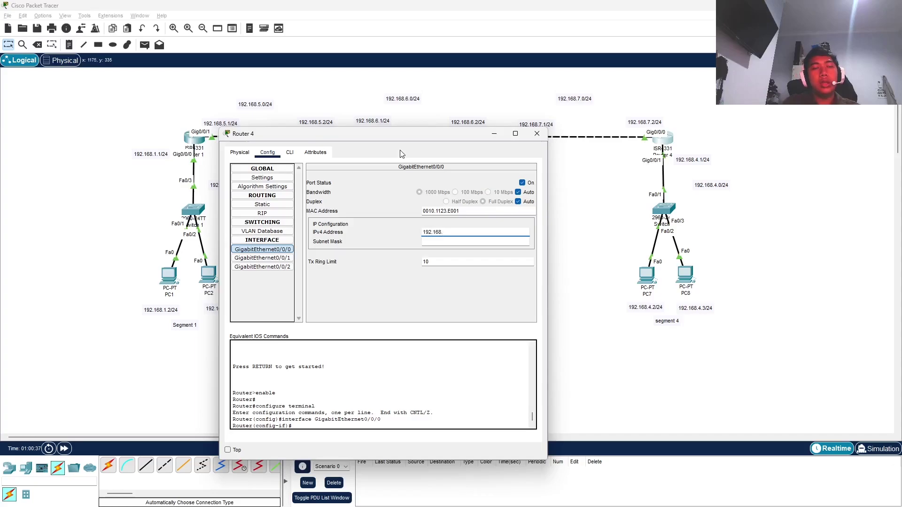
text(7.2)
key(Return)
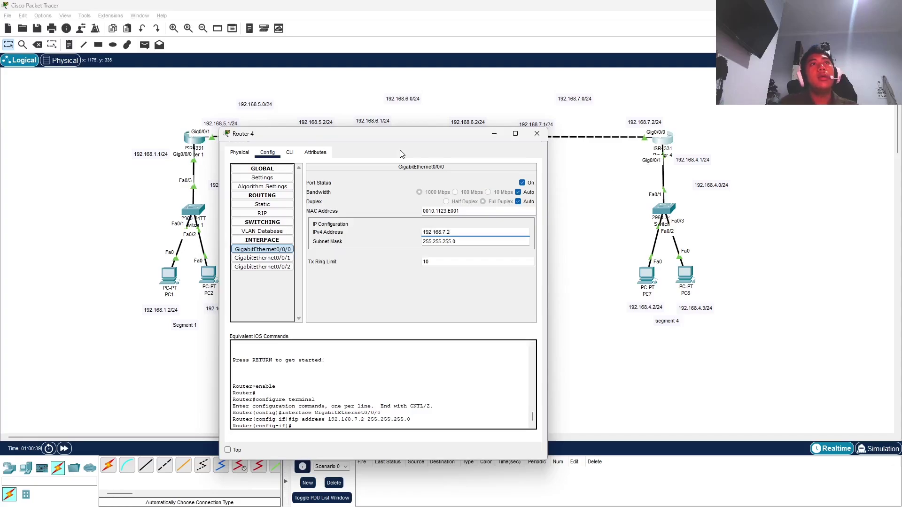
Assign Router 4's GigabitEthernet0/0/1 interface the address 192.168.4.1 with mask 255.255.255.0, and close the router's configuration.
click(279, 259)
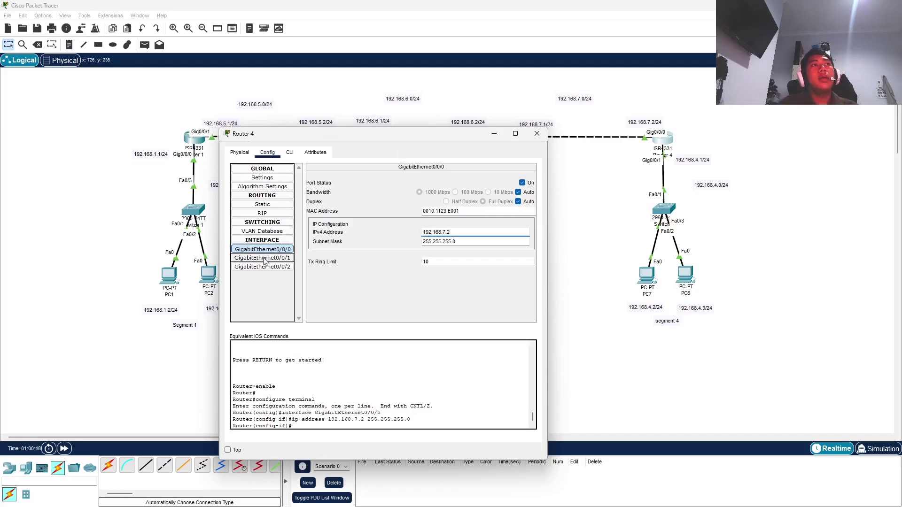
click(453, 233)
text(192)
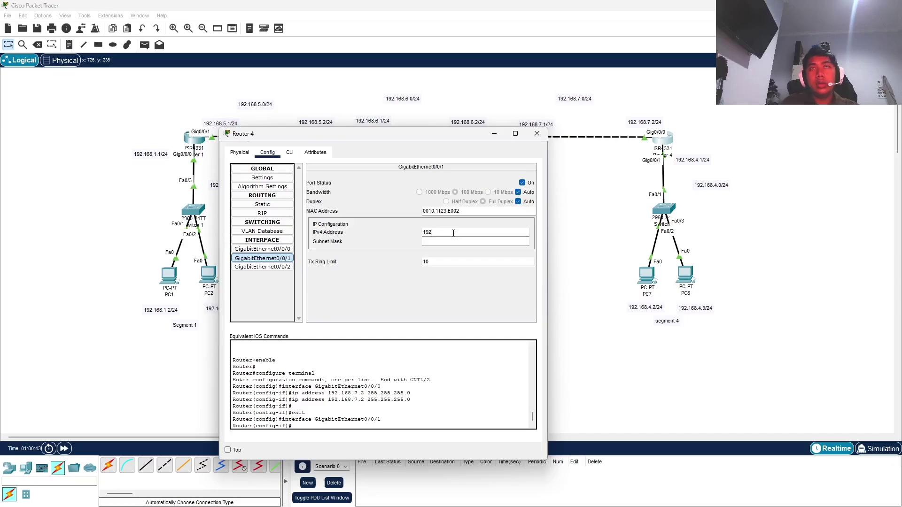
text(.168.4.1)
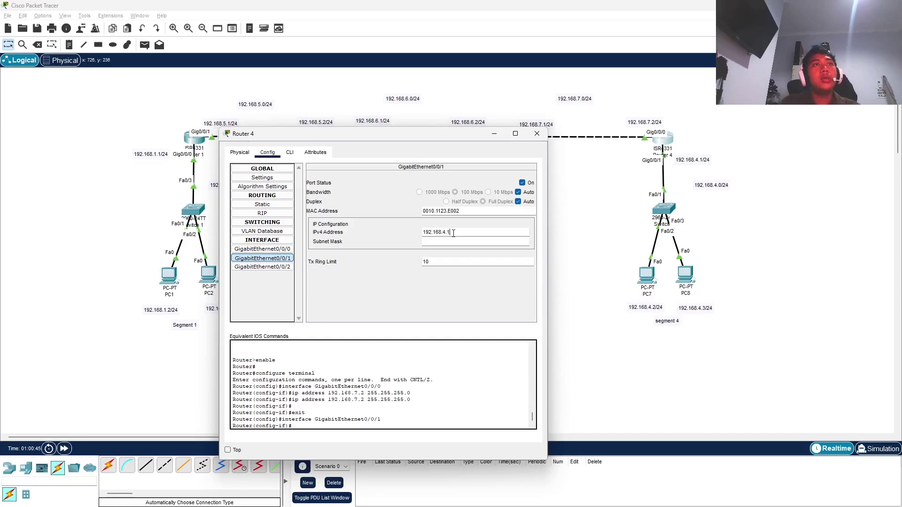
key(Return)
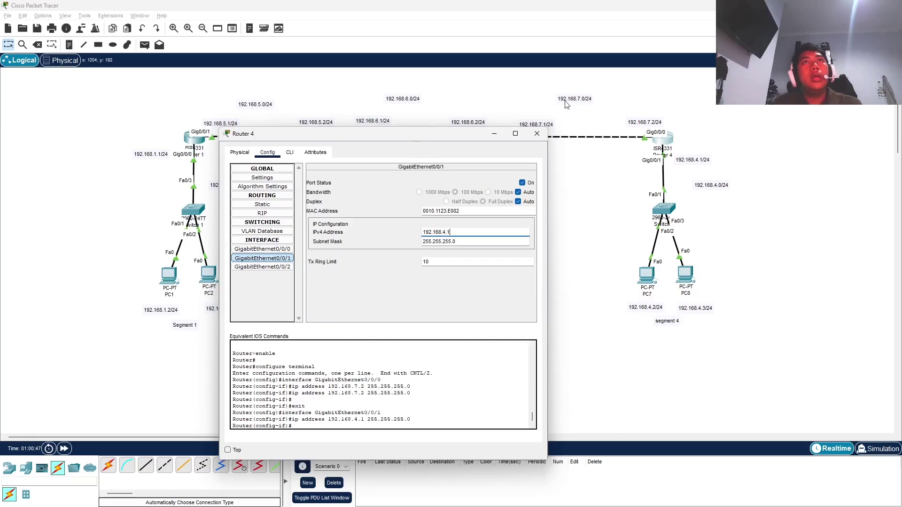
click(262, 249)
click(536, 133)
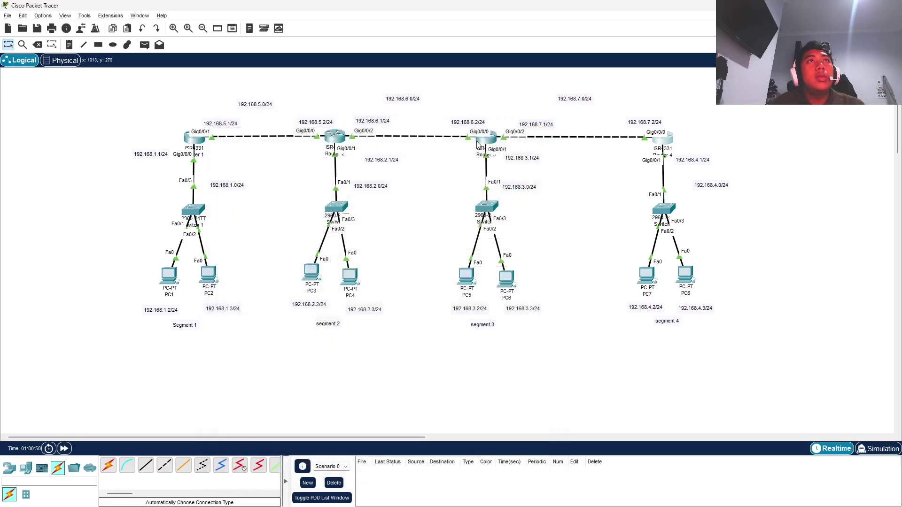
Review the IP addresses configured on Router 3's GigabitEthernet interfaces, and close its configuration.
click(486, 137)
click(375, 233)
drag(476, 119, 384, 177)
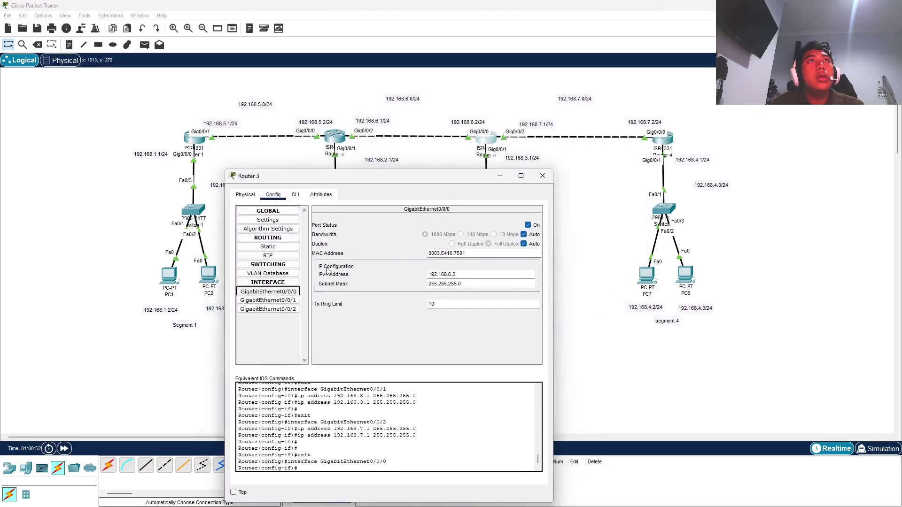
click(289, 305)
click(287, 309)
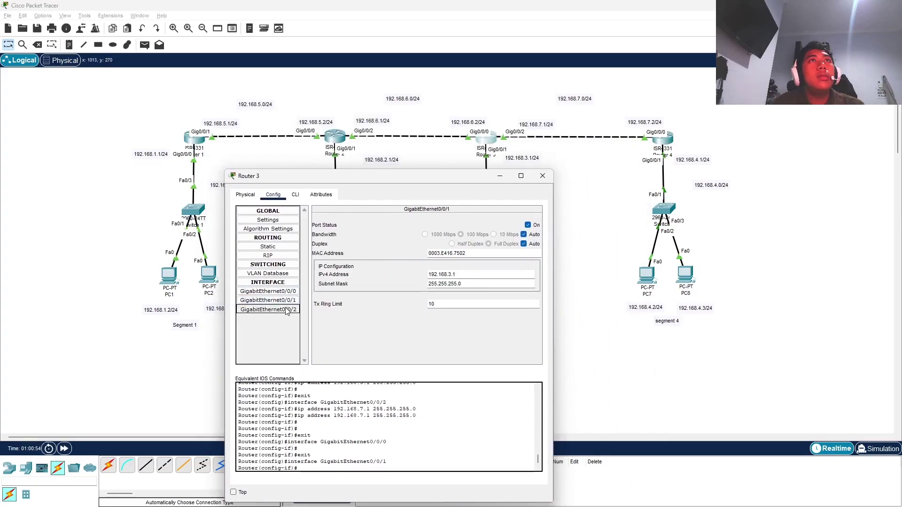
click(550, 181)
Open Router 1's static routing settings and reposition the window so the labels around the routers stay readable.
mouse_move(485, 205)
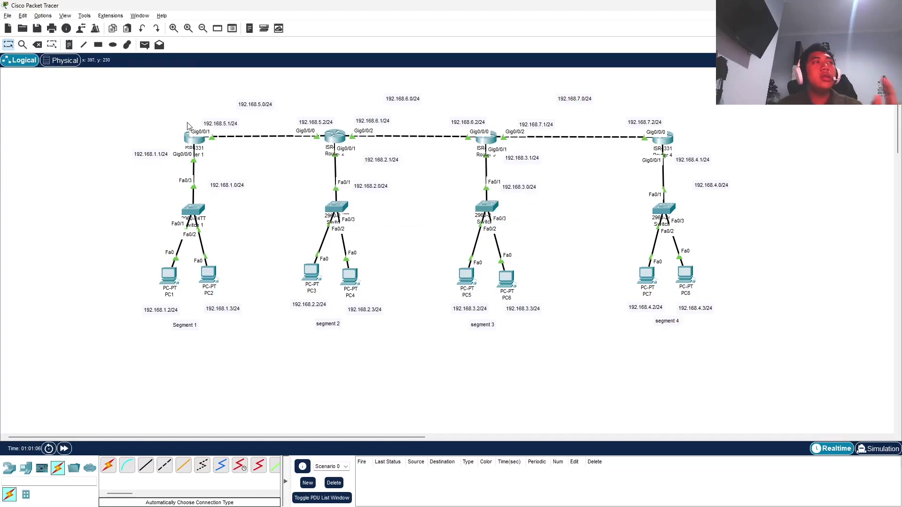
click(200, 143)
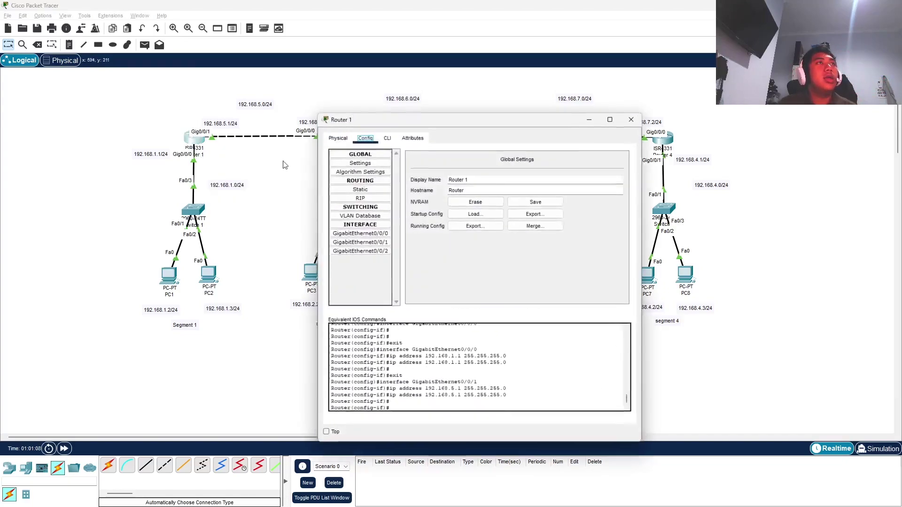
click(375, 194)
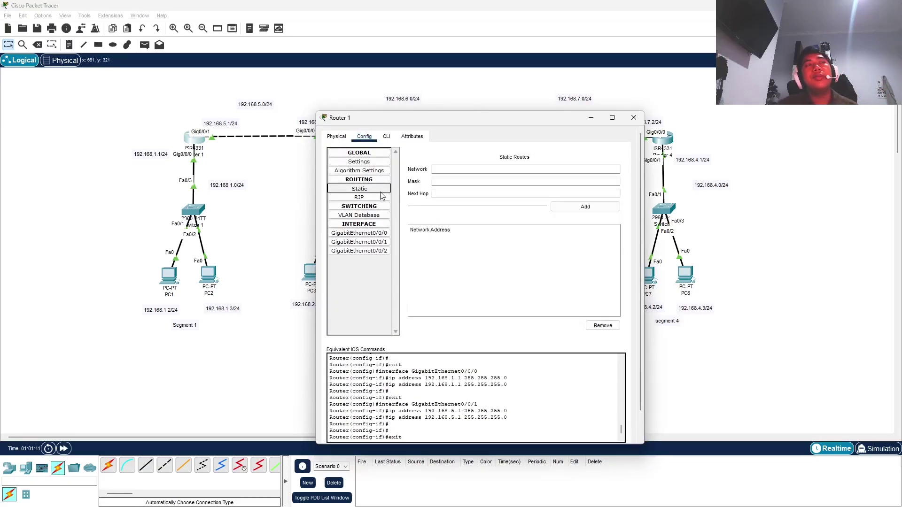
drag(443, 118, 651, 186)
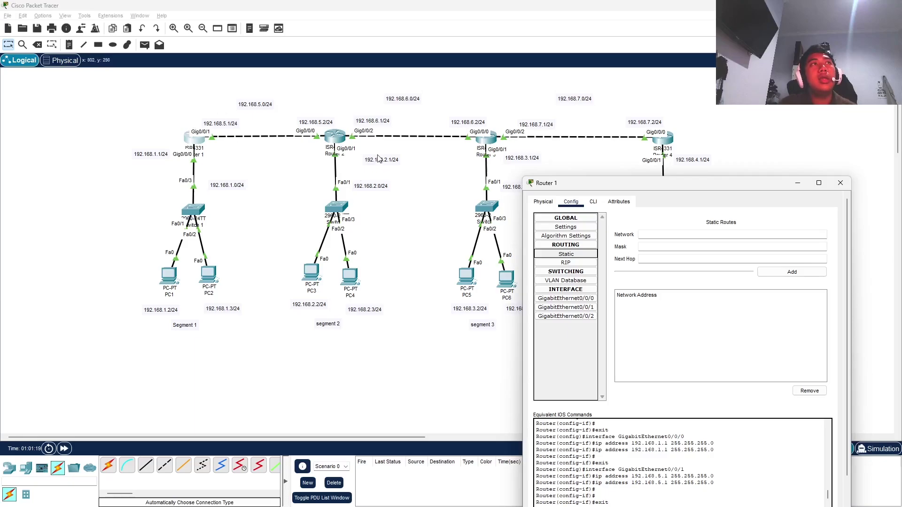
drag(692, 187, 557, 174)
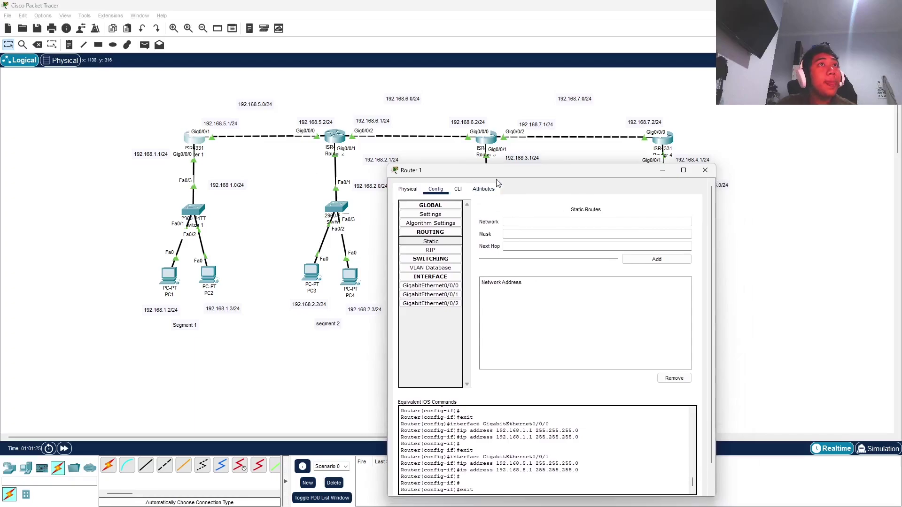
drag(498, 175, 510, 164)
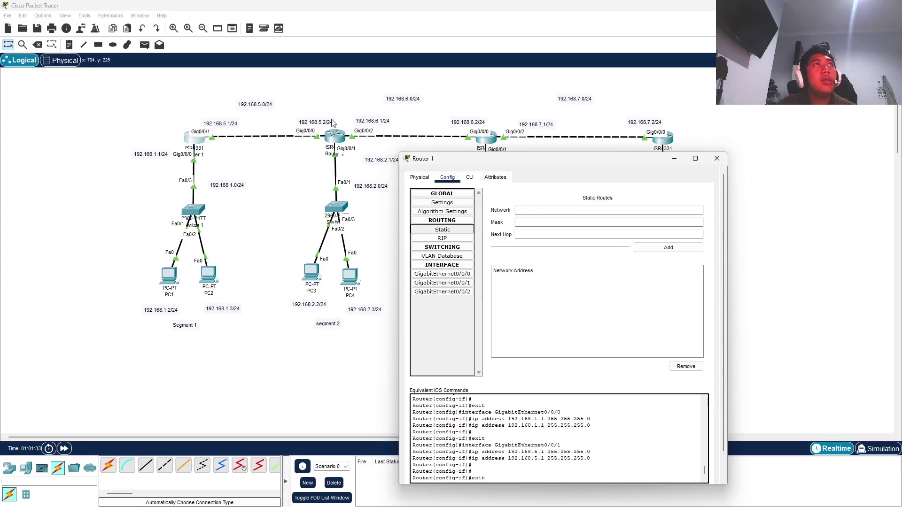
drag(505, 164, 495, 184)
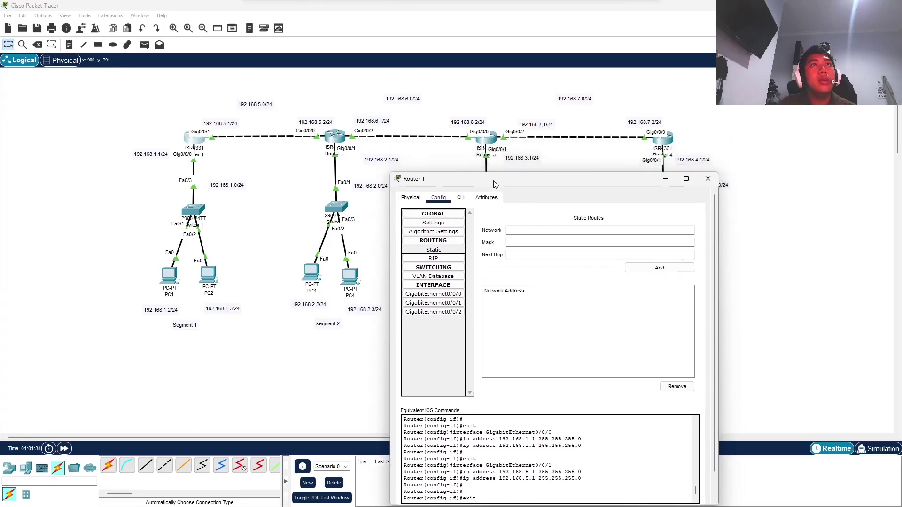
Add a static route on Router 1 to network 192.168.2.0, mask 255.255.255.0, with next hop 192.168.5.2.
click(526, 231)
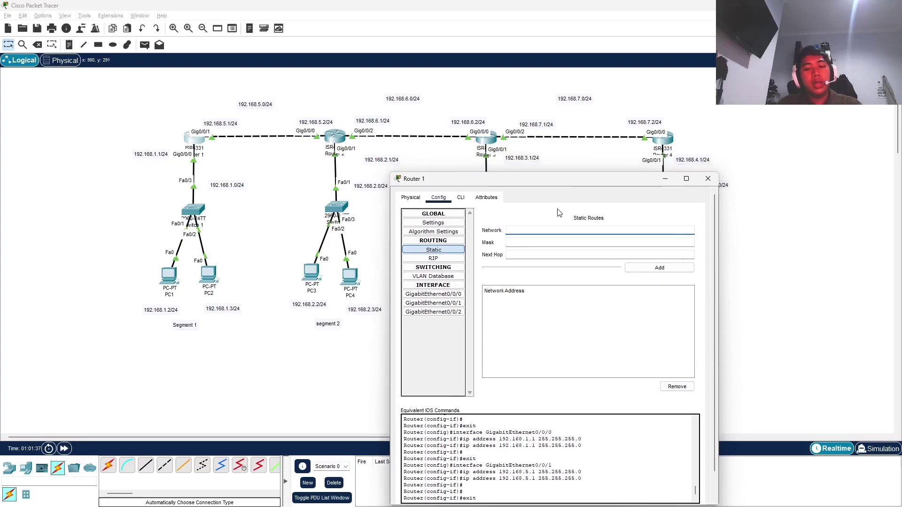
text(192.1)
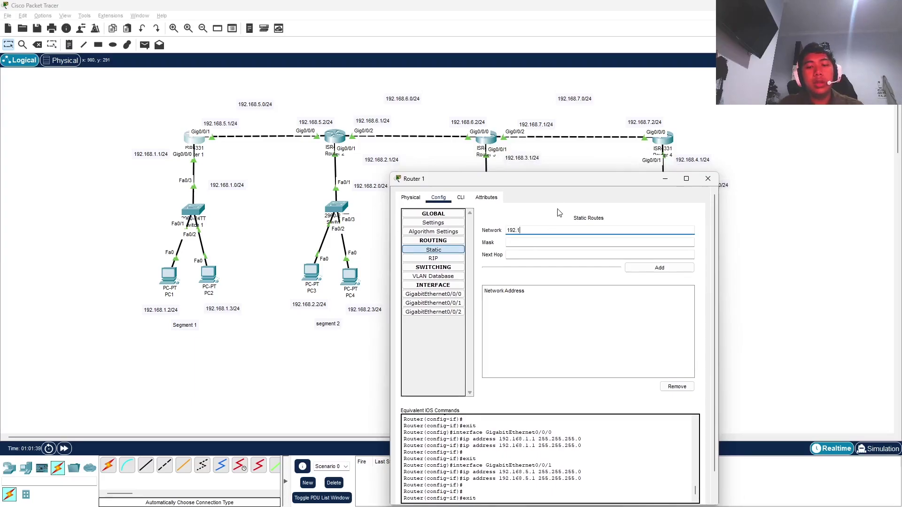
text(68.2.0)
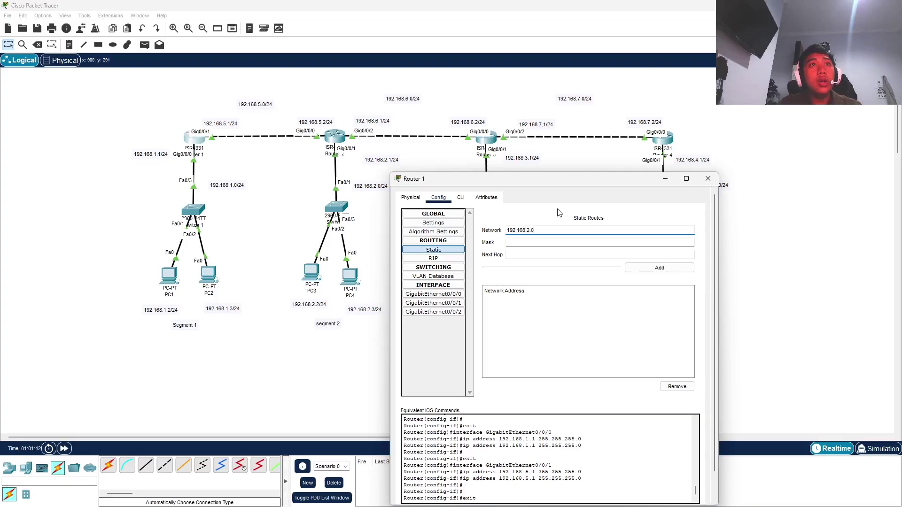
key(Tab)
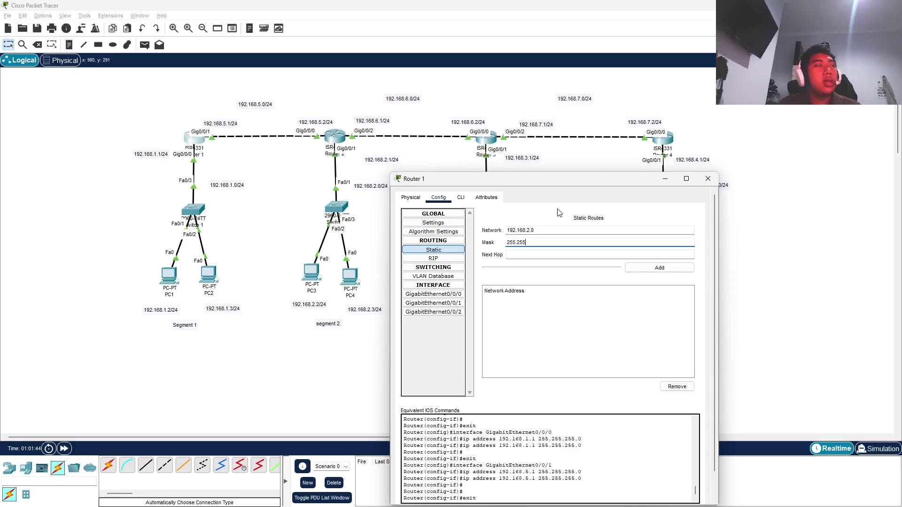
text(255.255.255.)
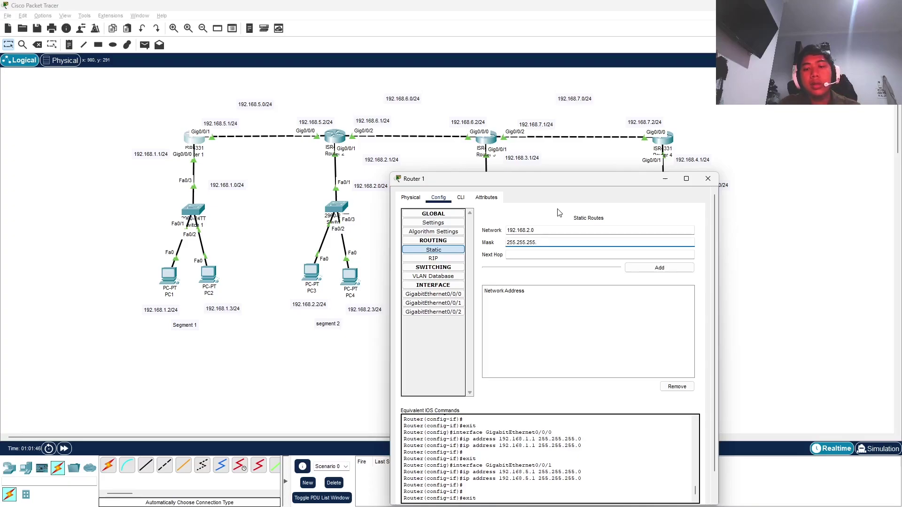
text(0)
key(Tab)
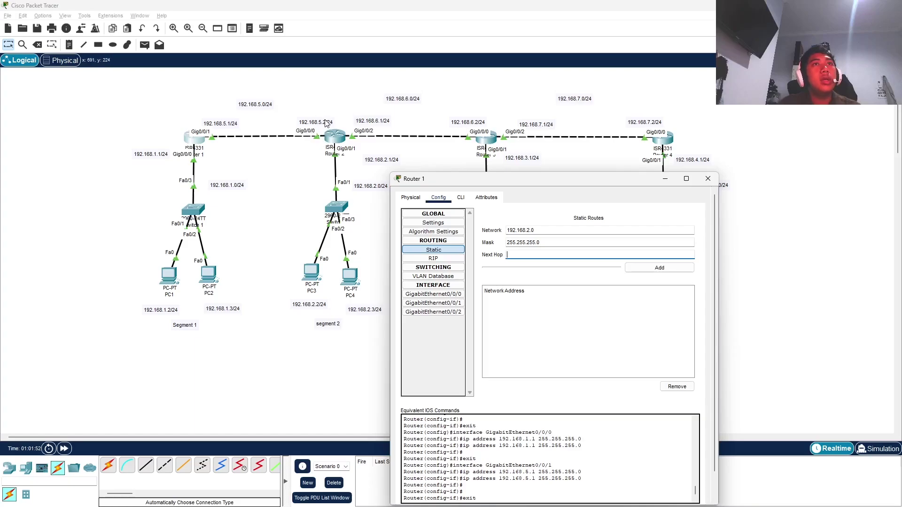
text(92.168.5.2)
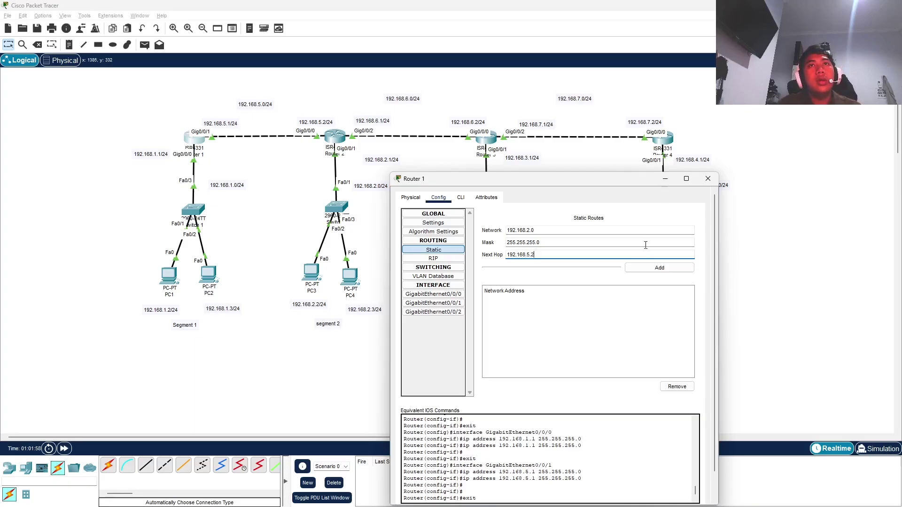
click(660, 268)
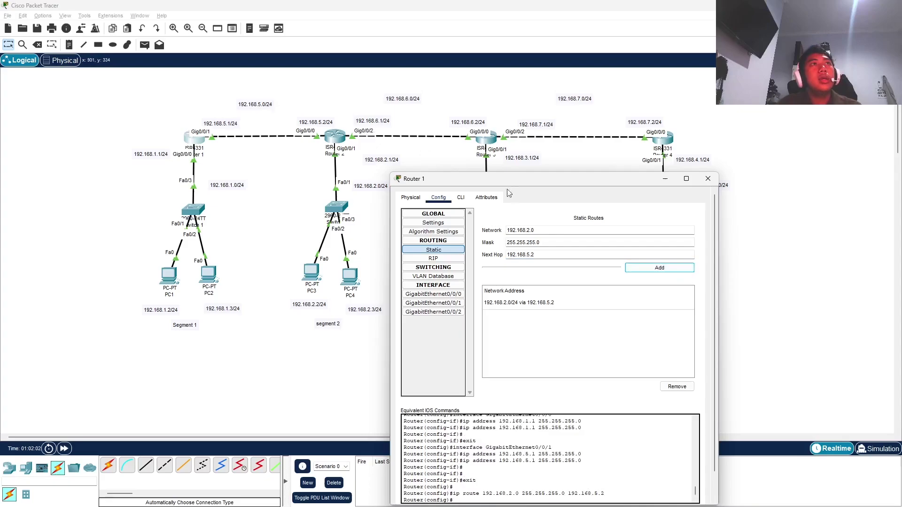
Move the configuration window below the routers and add a static route on Router 1 to 192.168.3.0/24 via 192.168.5.2.
drag(512, 179, 492, 259)
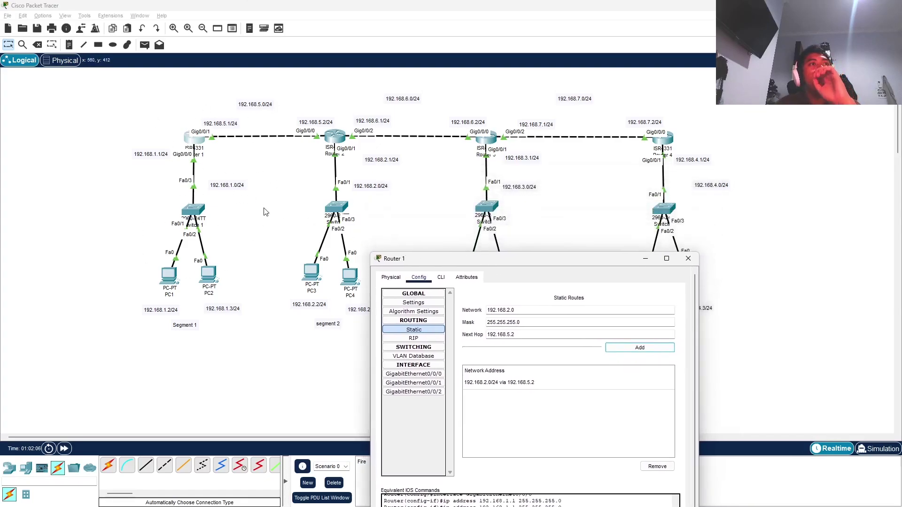
drag(522, 263, 383, 286)
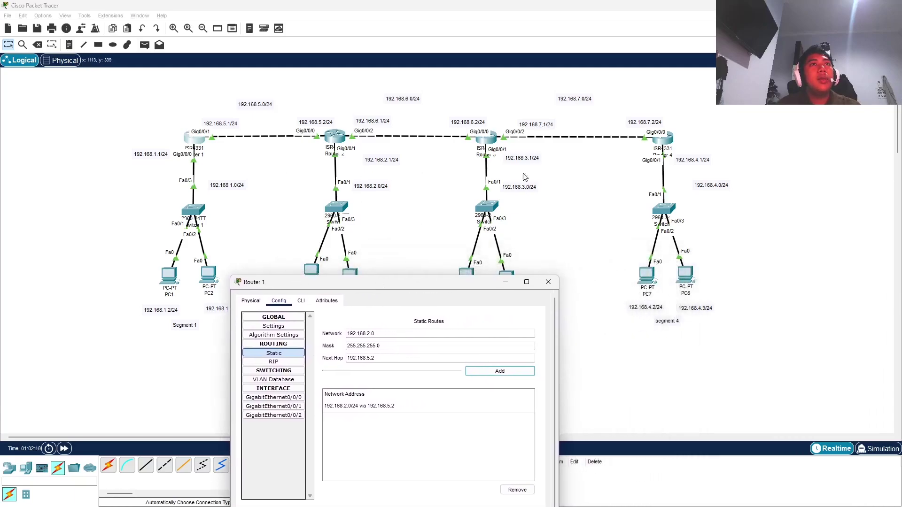
drag(479, 285, 460, 287)
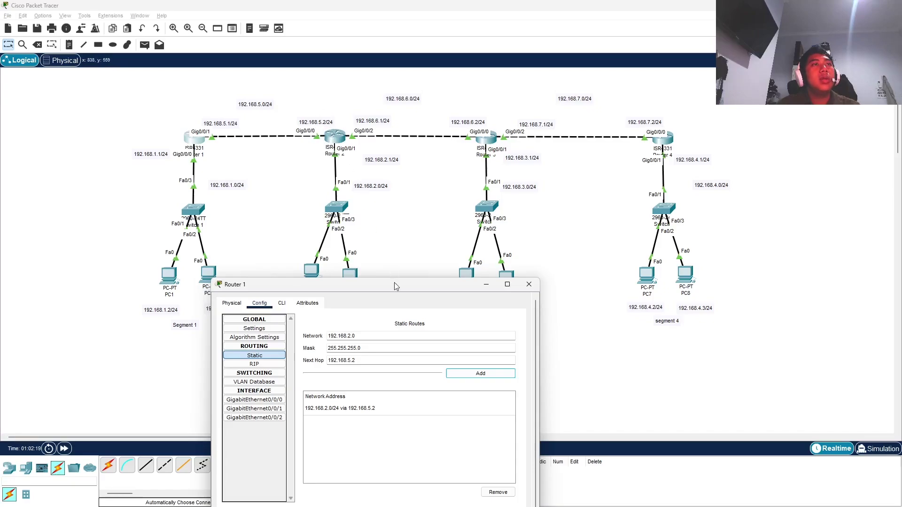
drag(395, 282, 417, 254)
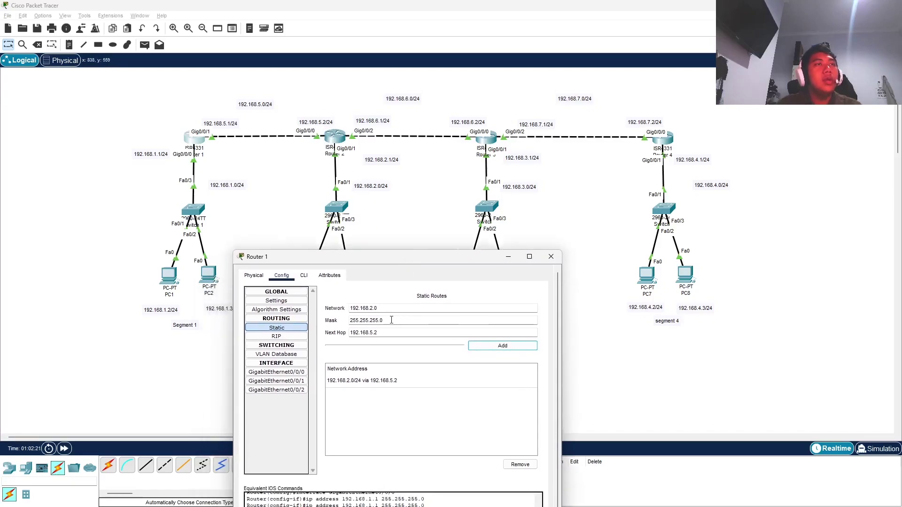
click(373, 308)
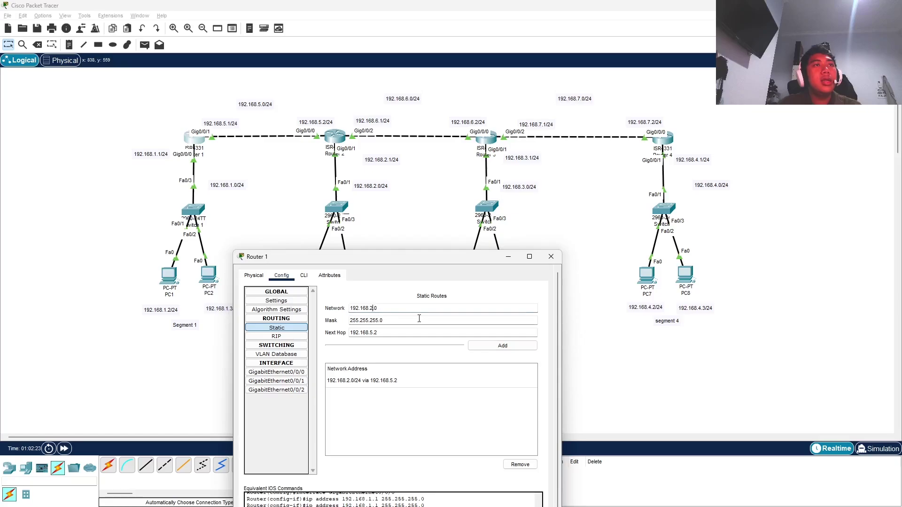
key(BackSpace)
text(3)
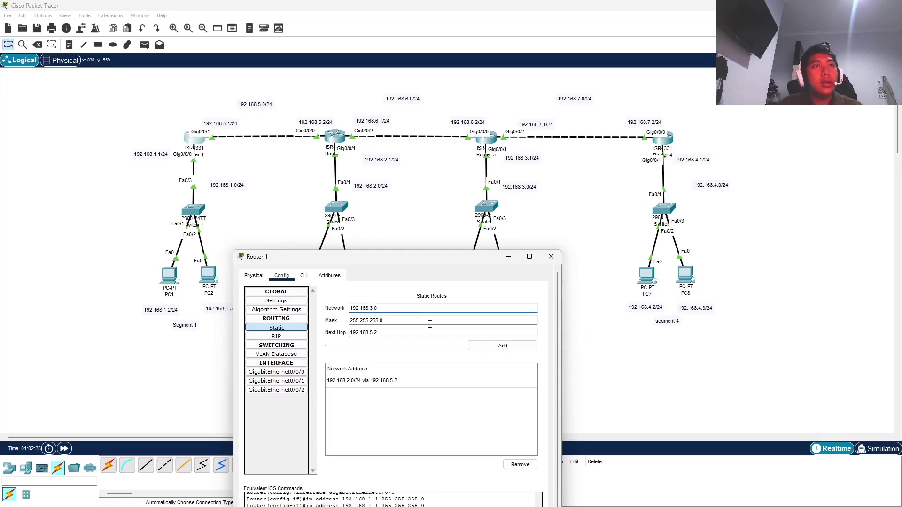
click(507, 347)
Add a static route on Router 1 to 192.168.4.0/24 via 192.168.5.2, and close Router 1's configuration.
click(374, 310)
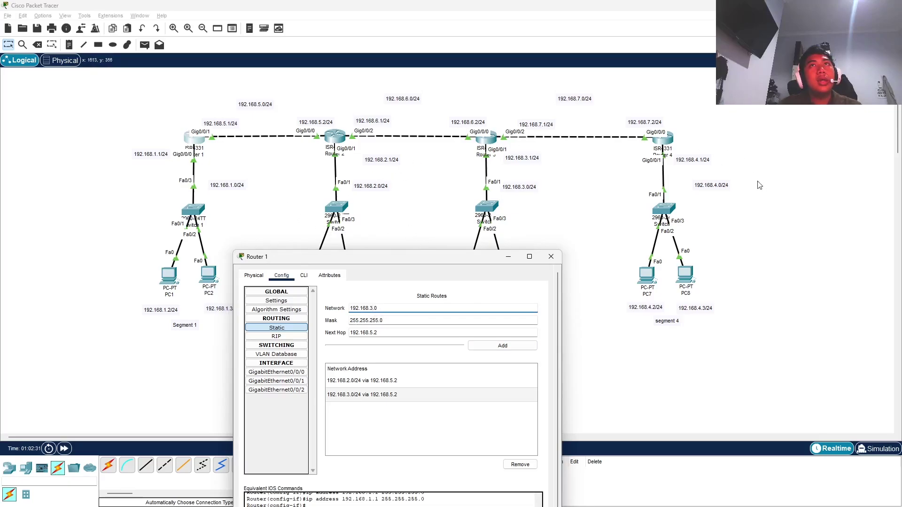
key(BackSpace)
text(4)
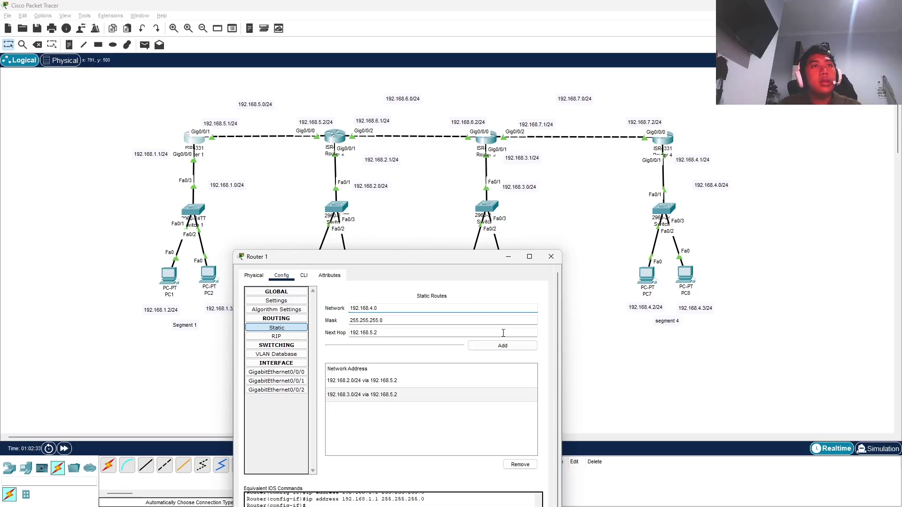
click(512, 347)
drag(420, 258, 482, 222)
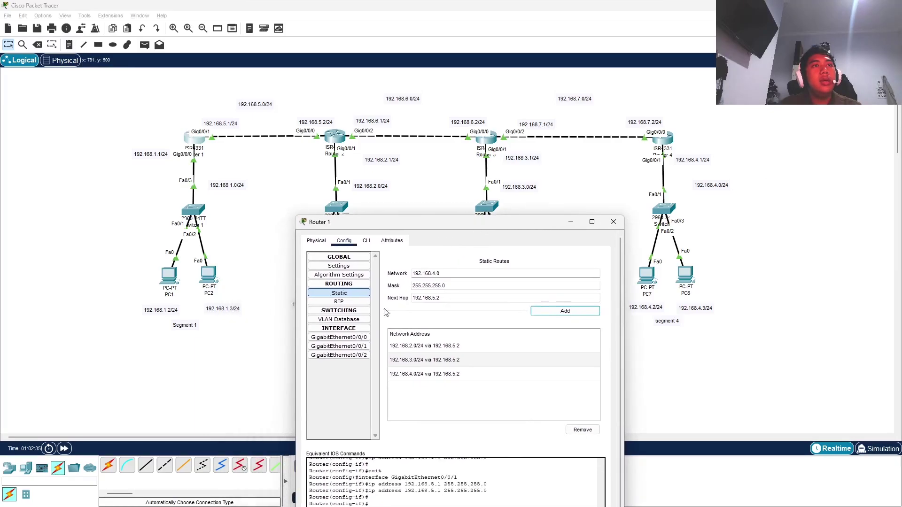
click(613, 222)
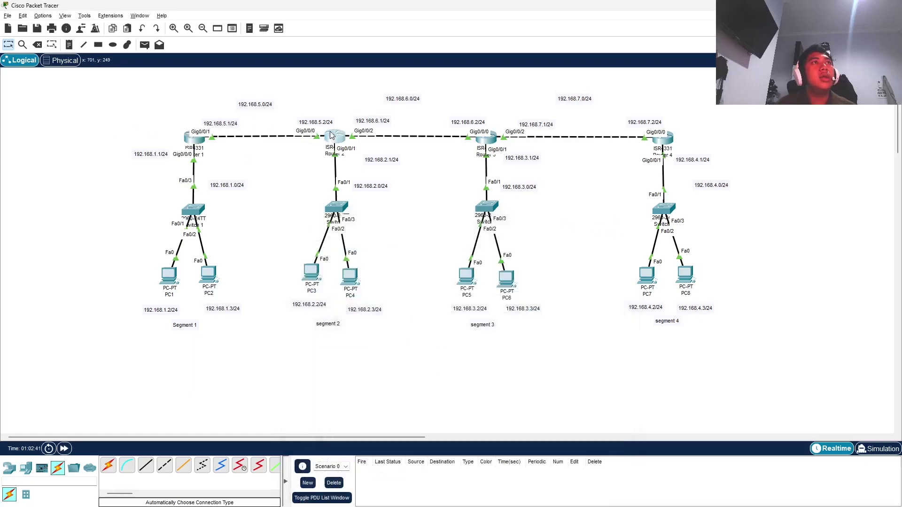
Open Router 2's static routing settings and move the window below the routers so their address labels stay readable.
click(332, 136)
drag(419, 119, 408, 192)
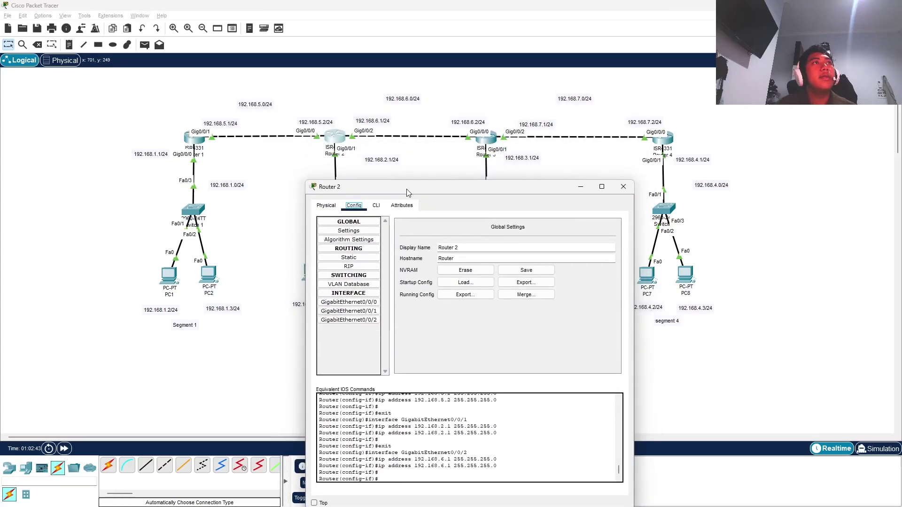
click(365, 262)
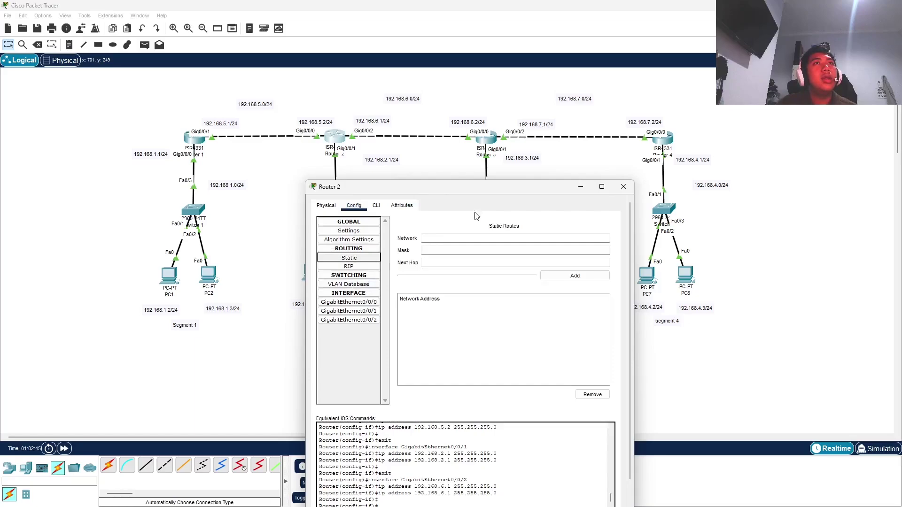
drag(477, 193, 409, 225)
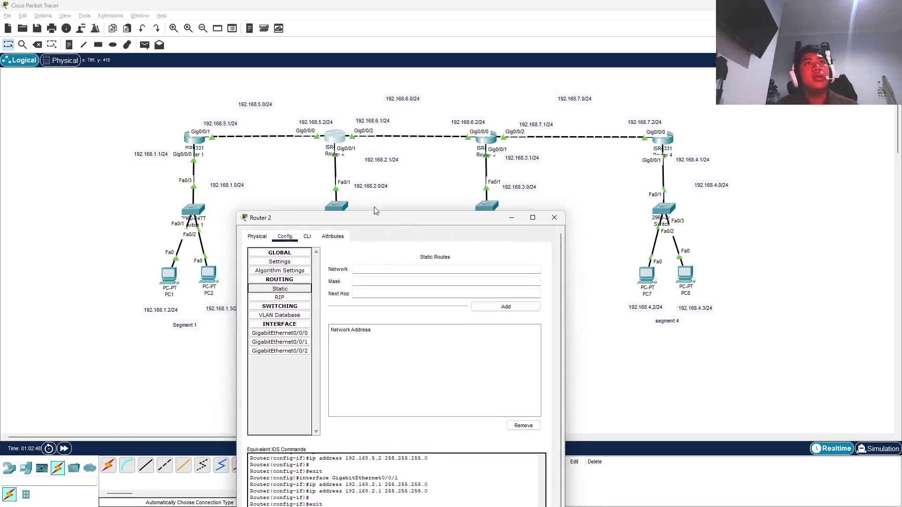
Add a static route on Router 2 to network 192.168.3.0, mask 255.255.255.0, with next hop 192.168.6.2.
click(372, 270)
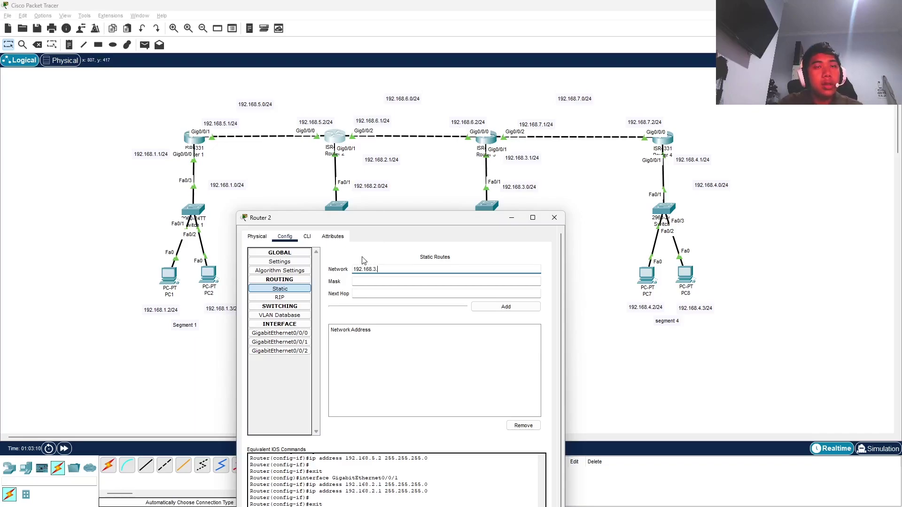
text(0)
key(Tab)
text(2)
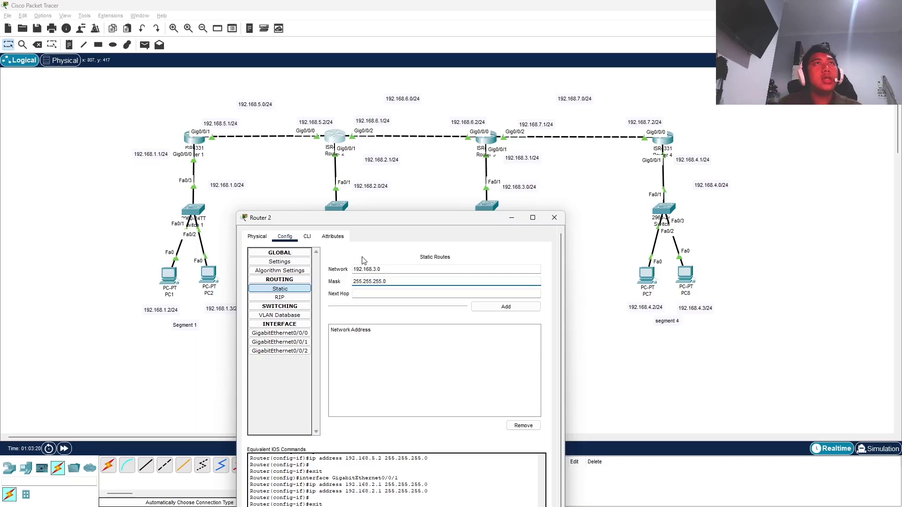
key(Tab)
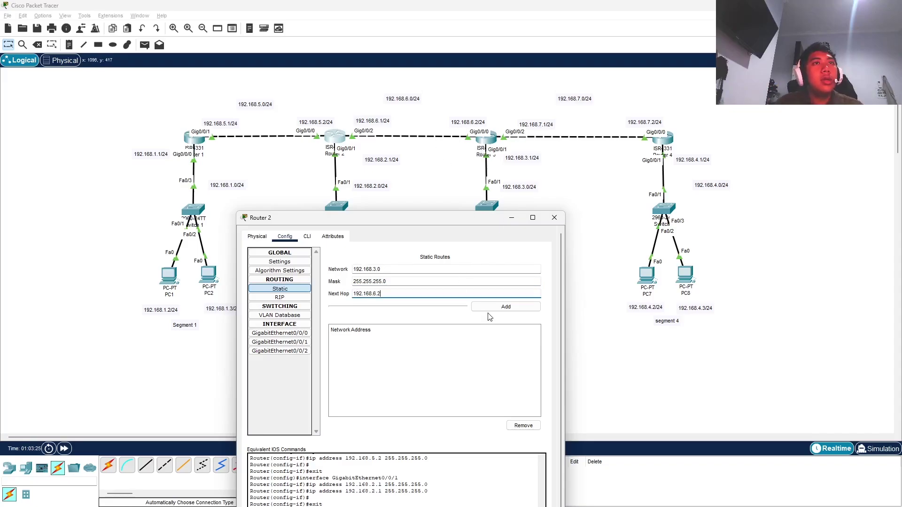
click(506, 307)
Add a static route on Router 2 to 192.168.4.0/24 via 192.168.6.2.
drag(432, 224, 450, 223)
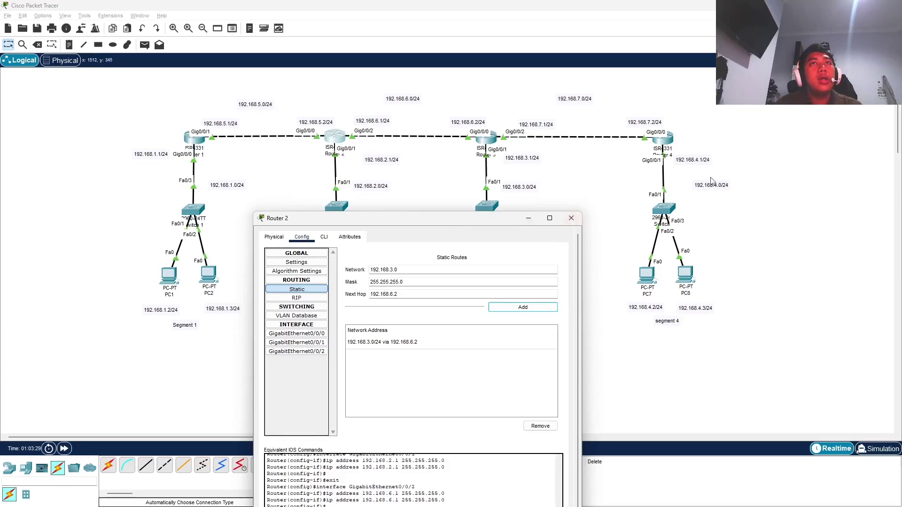
click(392, 272)
key(BackSpace)
key(BackSpace)
text(4.)
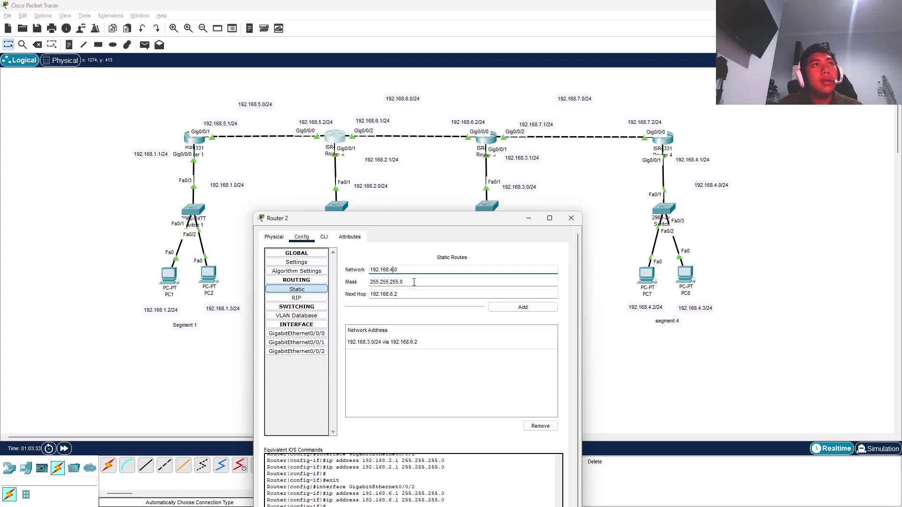
click(529, 313)
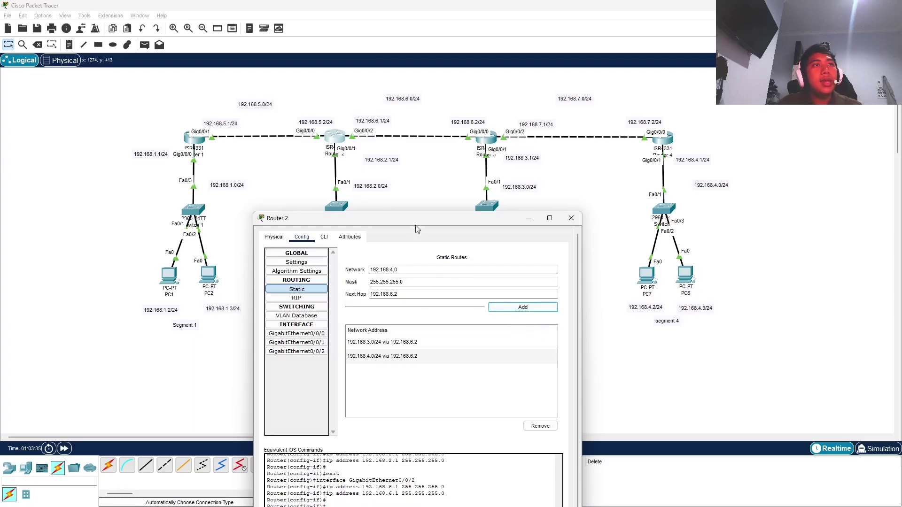
Add a static route on Router 2 to 192.168.1.0/24 via 192.168.5.1, and close Router 2's configuration.
drag(405, 219, 450, 217)
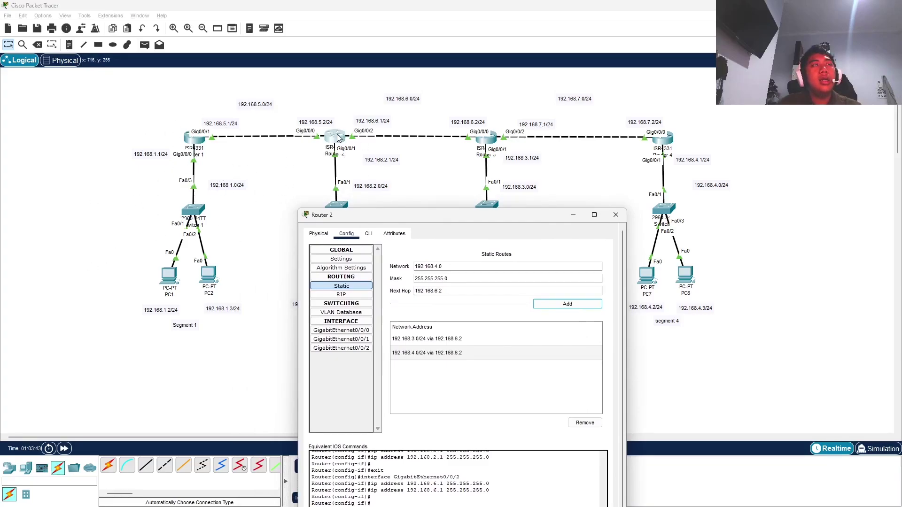
drag(396, 219, 418, 204)
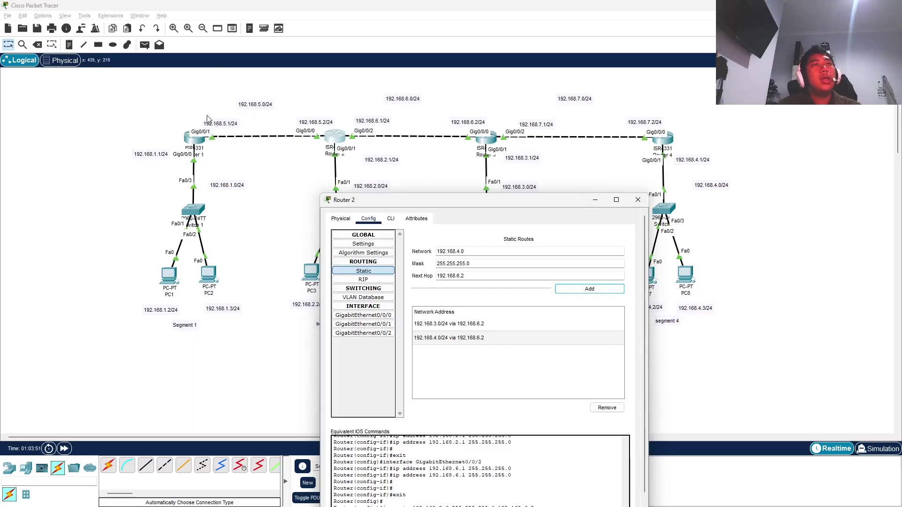
click(461, 250)
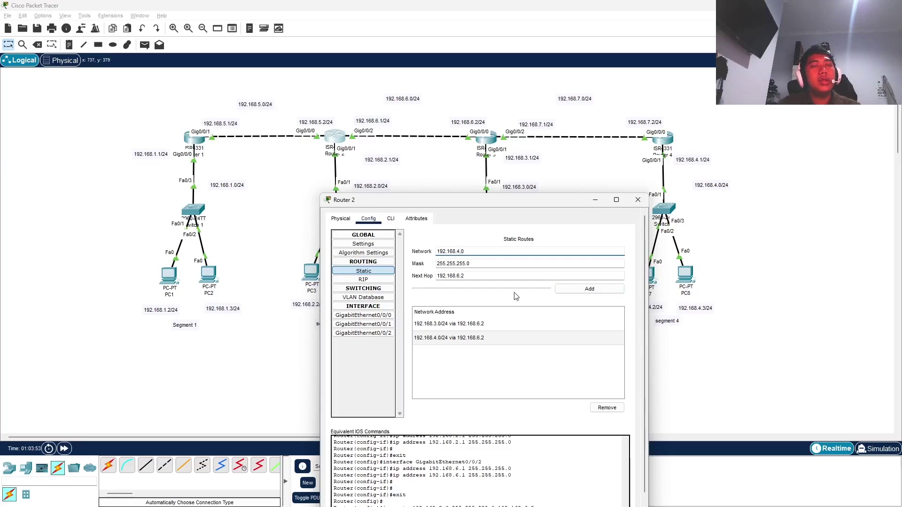
click(468, 276)
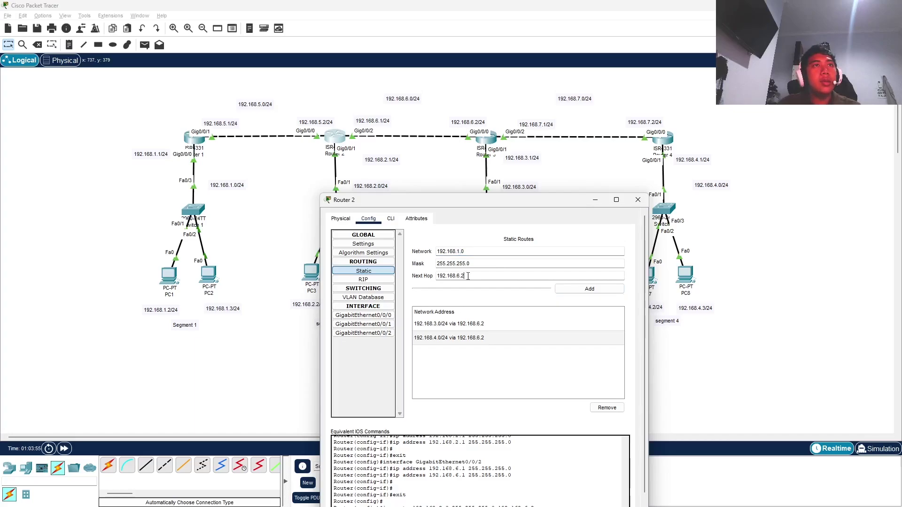
key(BackSpace)
key(BackSpace)
key(BackSpace)
text(5.1)
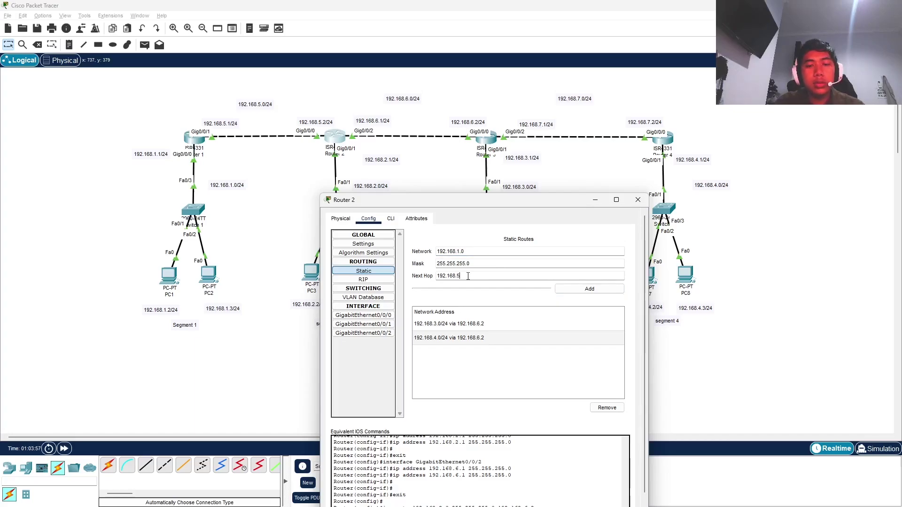
click(581, 290)
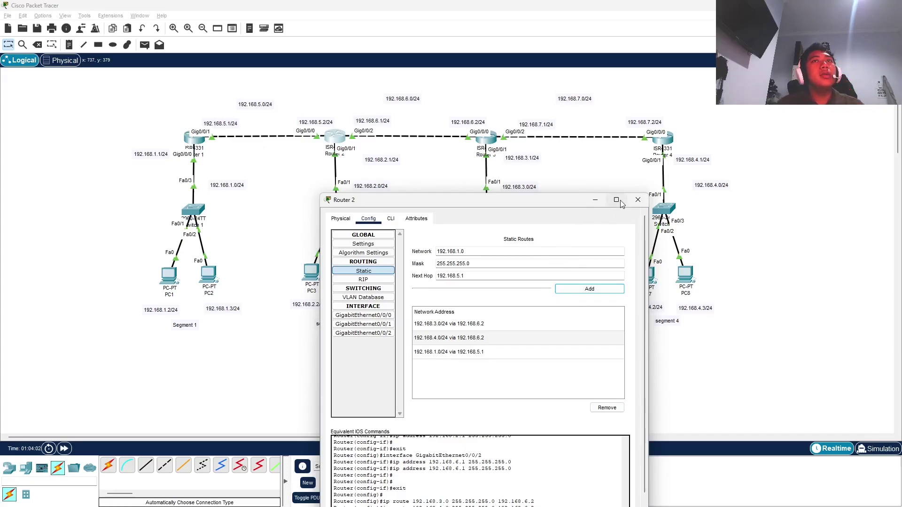
drag(556, 204, 479, 226)
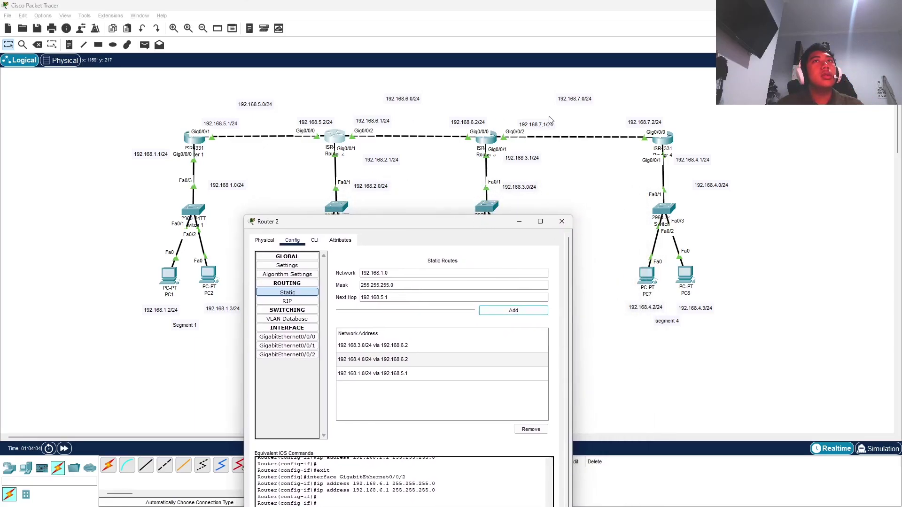
click(562, 222)
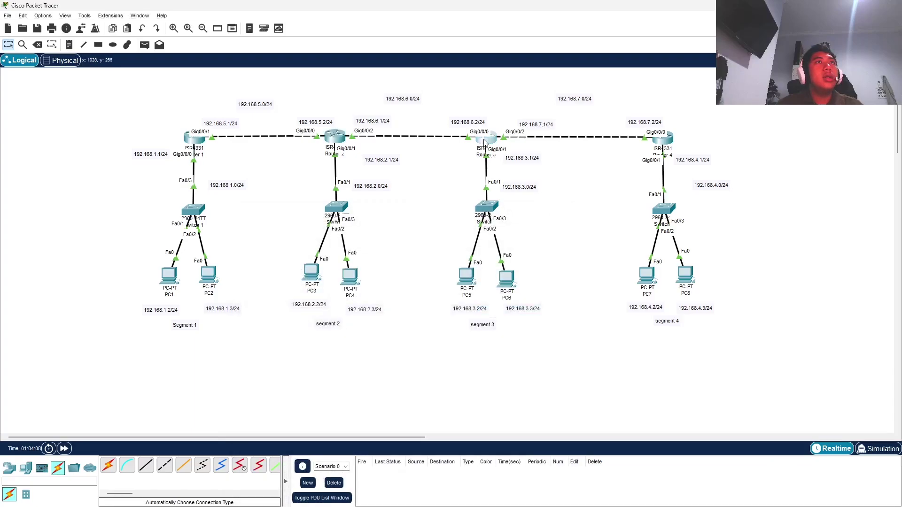
Open Router 3's static routing settings and move the window clear of the router labels.
click(486, 138)
click(359, 188)
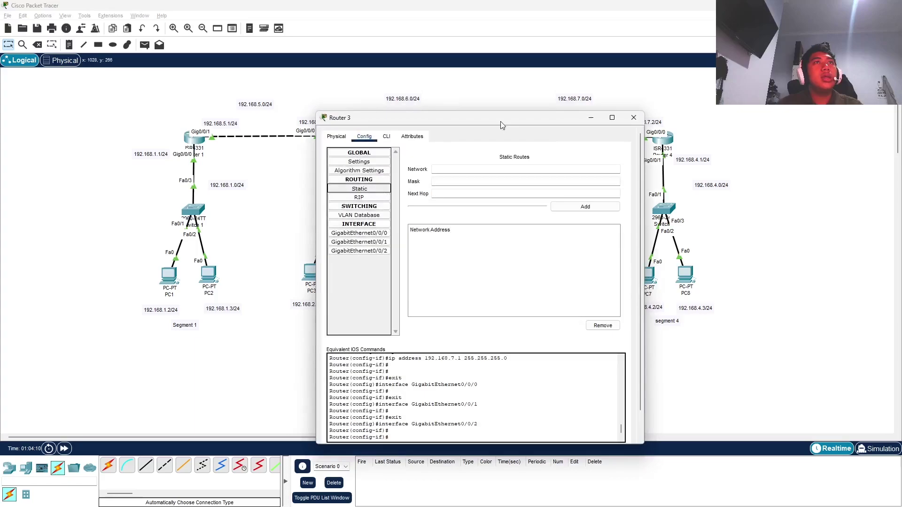
drag(502, 123, 398, 188)
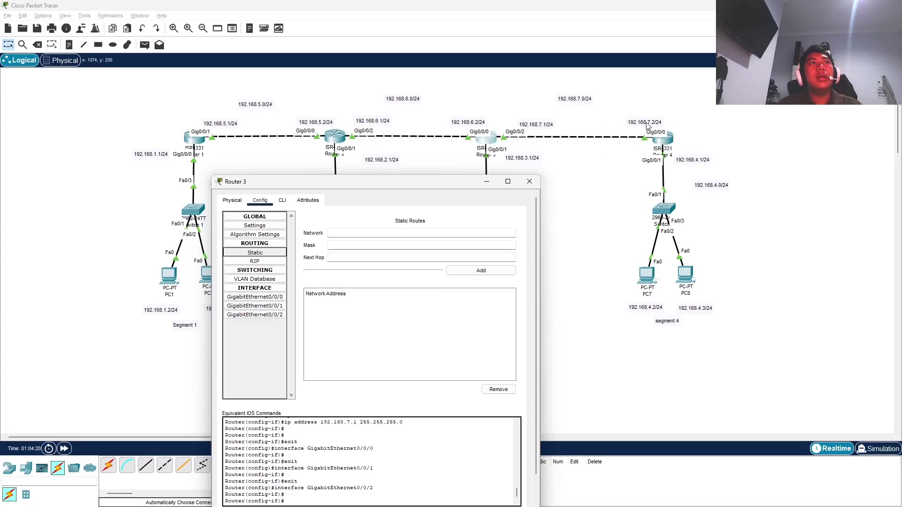
Add a static route on Router 3 to network 192.168.4.0, mask 255.255.255.0, with next hop 192.168.7.2.
click(430, 234)
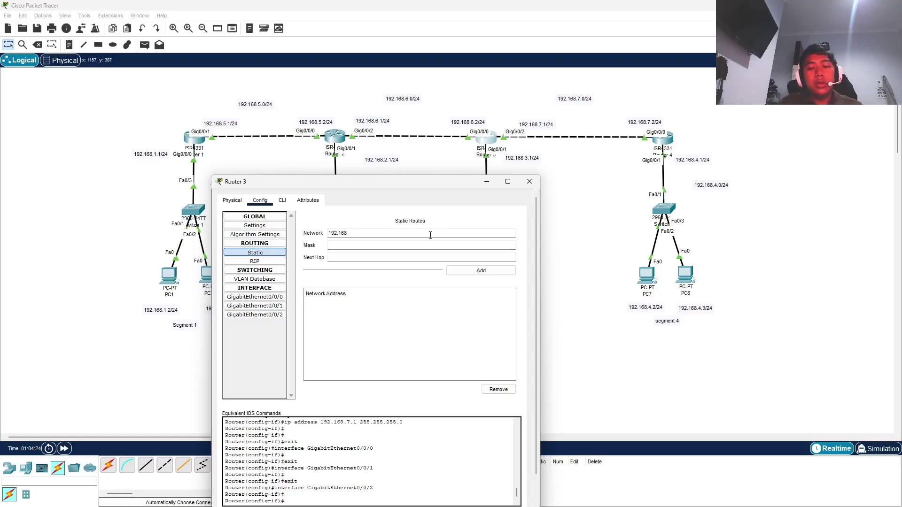
key(Tab)
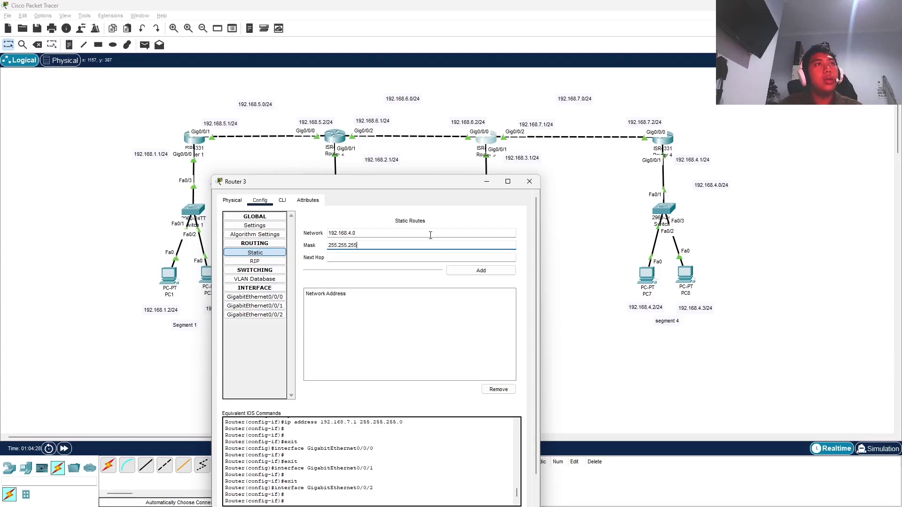
key(Tab)
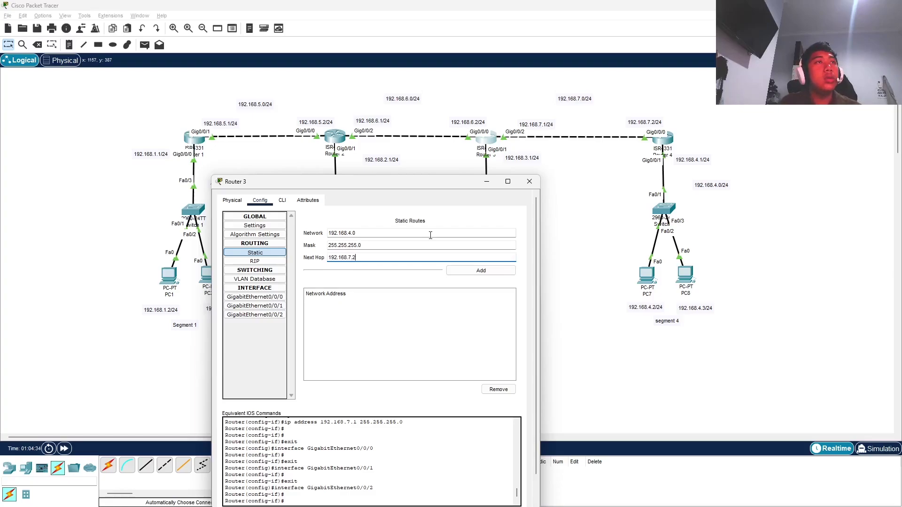
click(481, 270)
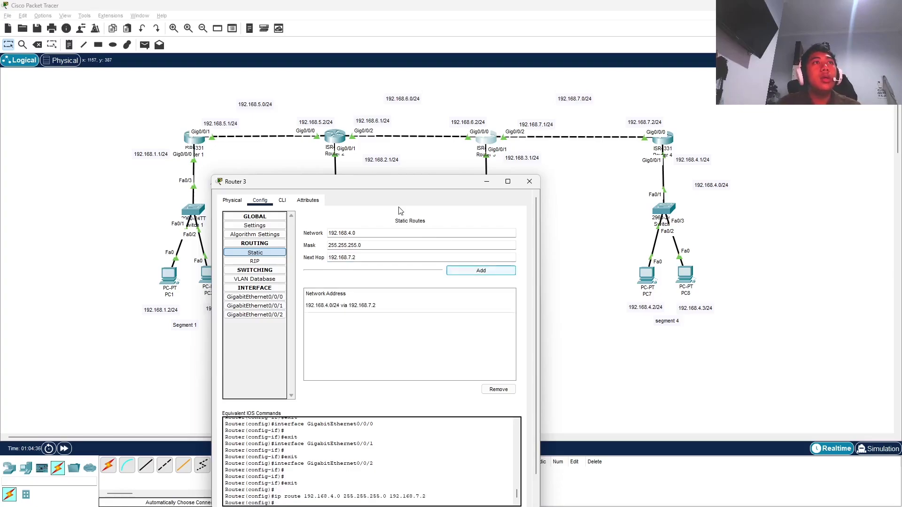
Move the configuration window below the routers and add a static route on Router 3 to 192.168.1.0/24 via 192.168.6.1.
drag(425, 181, 504, 176)
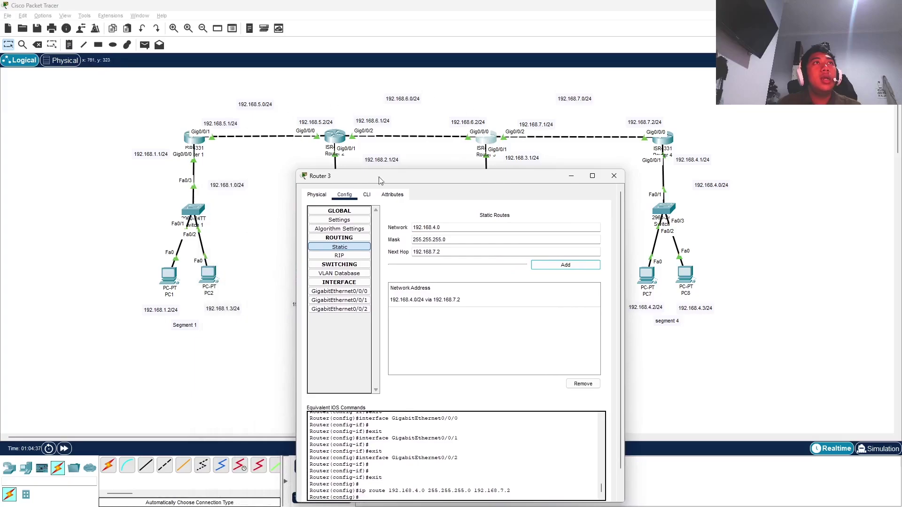
drag(427, 182, 433, 218)
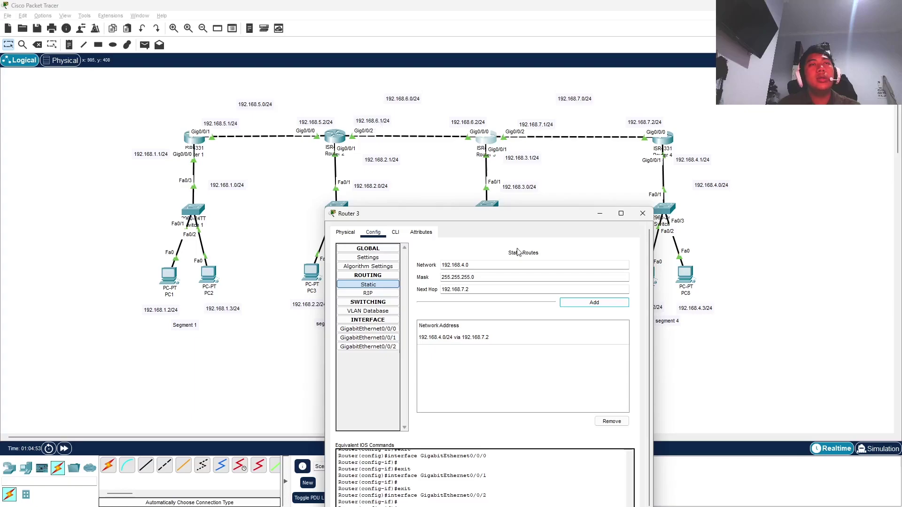
click(511, 267)
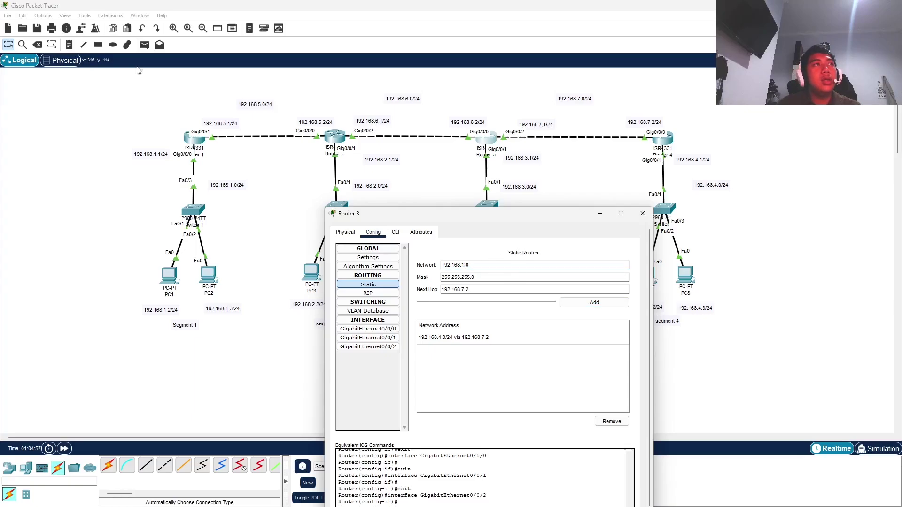
click(481, 290)
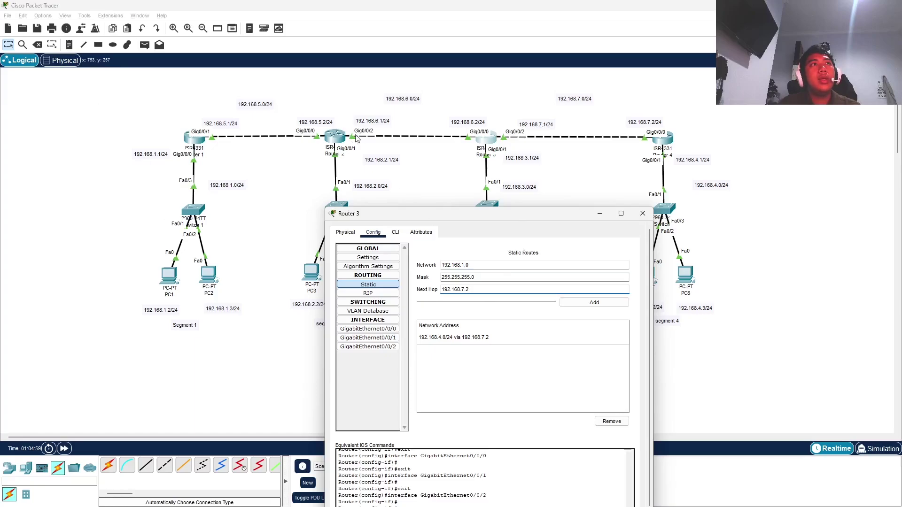
key(Tab)
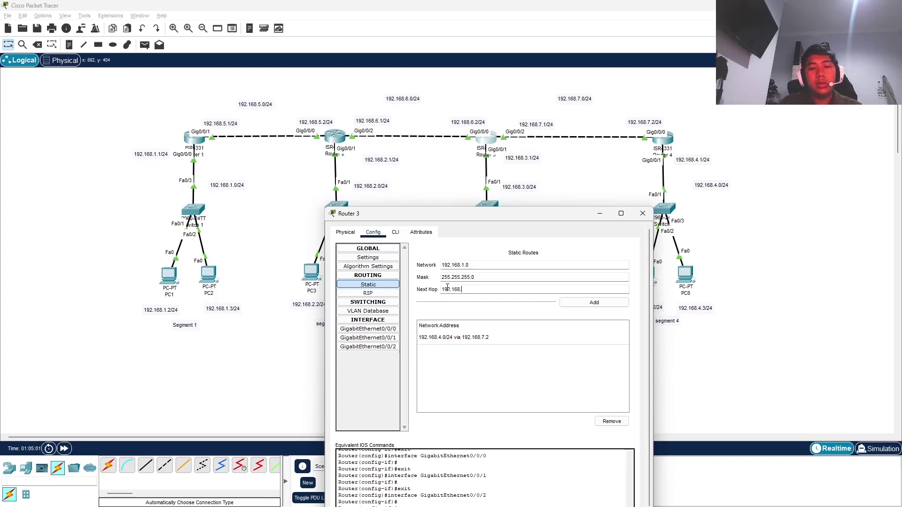
text(6.1)
click(602, 305)
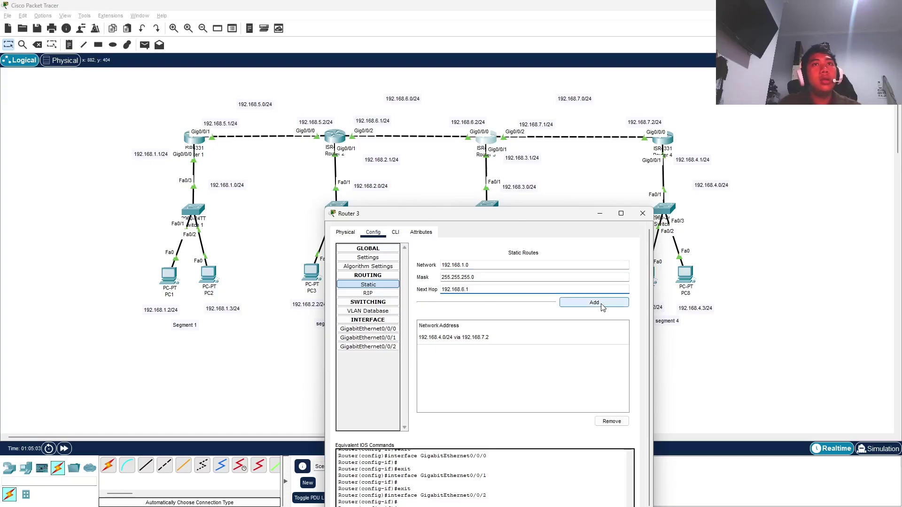
Add a static route on Router 3 to 192.168.2.0/24 via 192.168.6.1, and close Router 3's configuration.
click(465, 267)
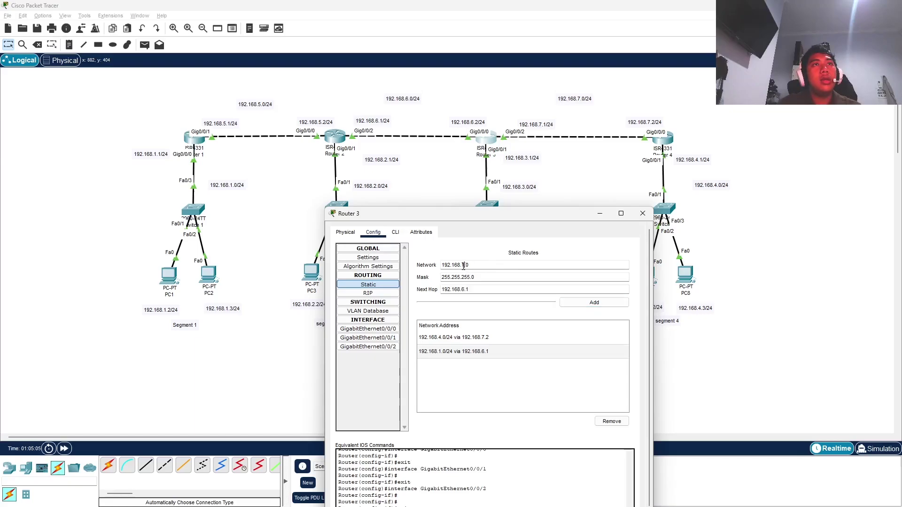
text(2)
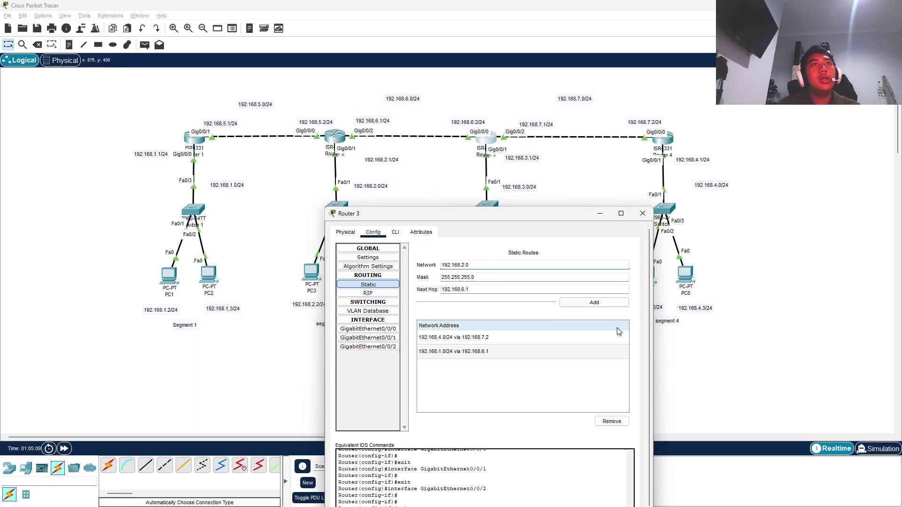
click(591, 302)
drag(527, 211, 434, 208)
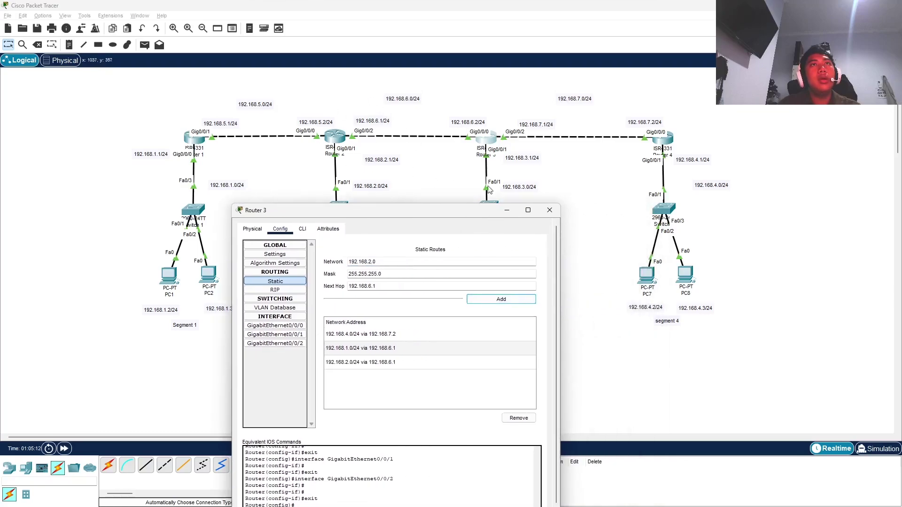
click(548, 212)
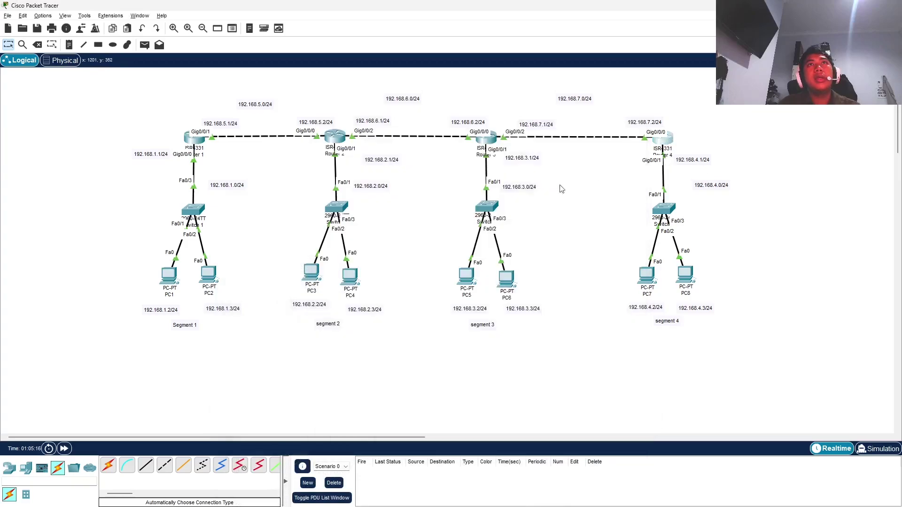
Open Router 4's static routing settings and move the window clear of the router labels.
click(670, 140)
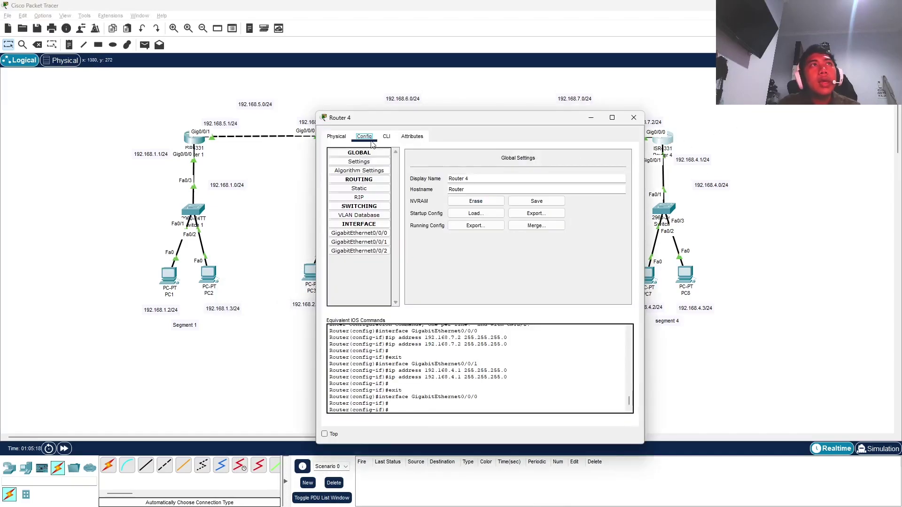
click(359, 234)
click(359, 197)
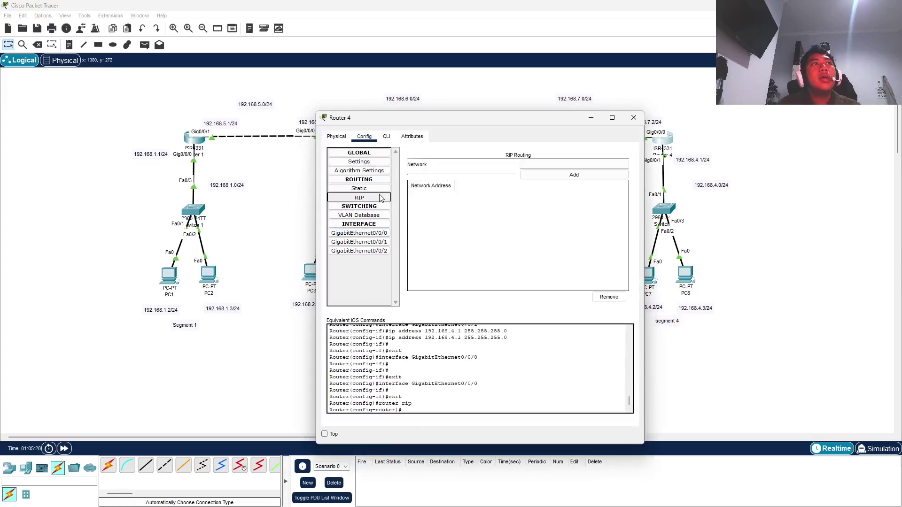
click(359, 189)
drag(526, 123, 480, 208)
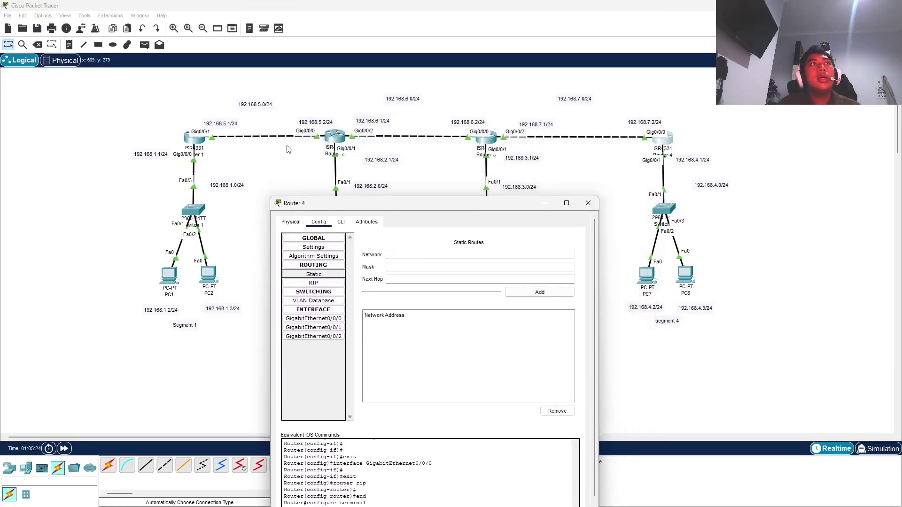
drag(365, 209, 437, 270)
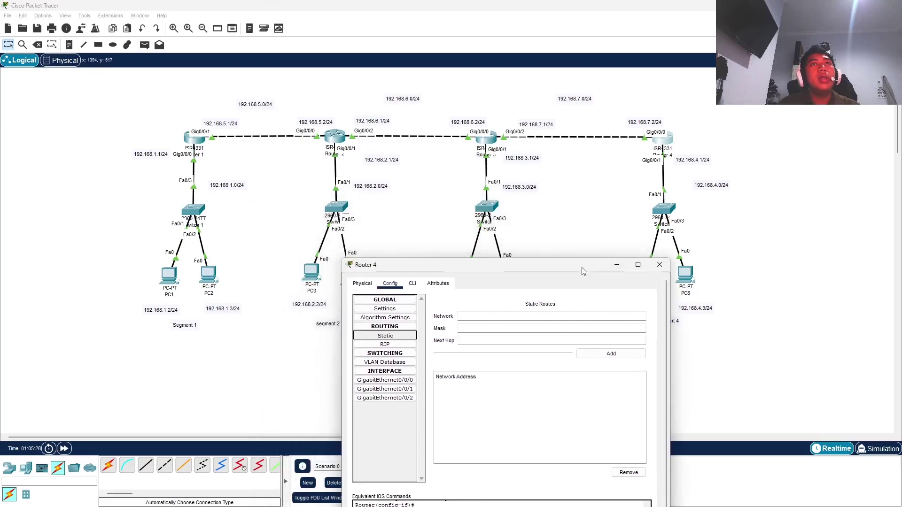
drag(584, 266, 606, 243)
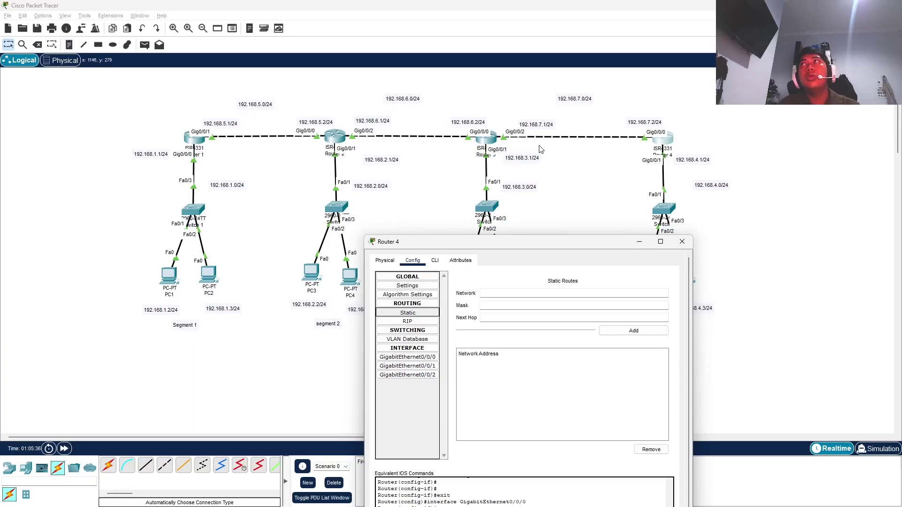
drag(552, 241, 540, 219)
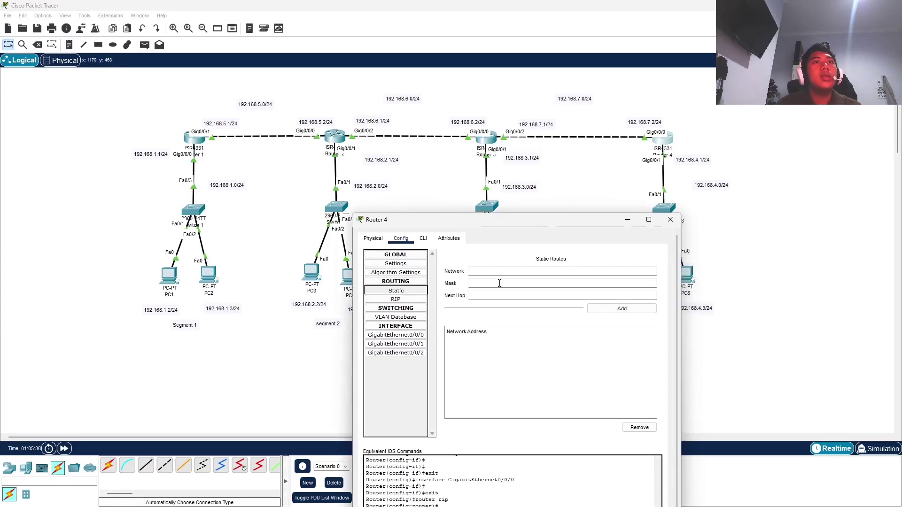
Add a static route on Router 4 to network 192.168.1.0, mask 255.255.255.0, with next hop 192.168.7.1.
click(499, 272)
text(192.1)
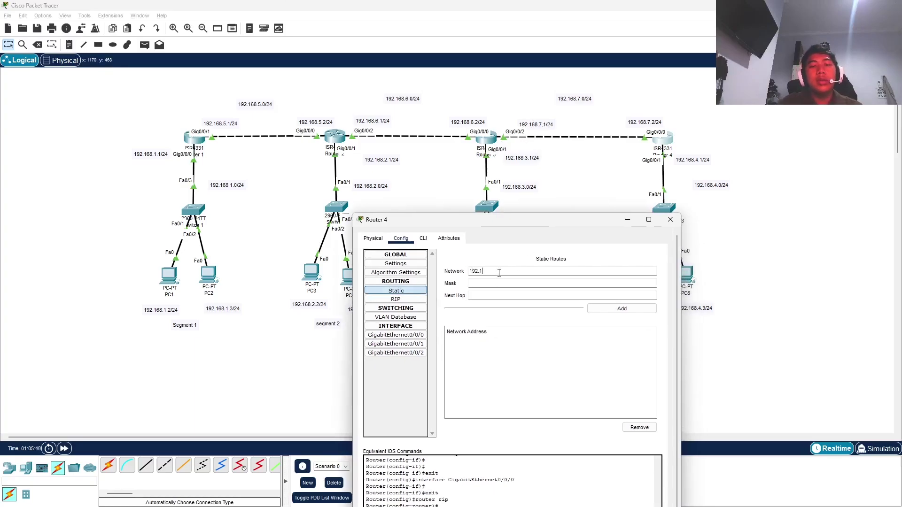
text(68.)
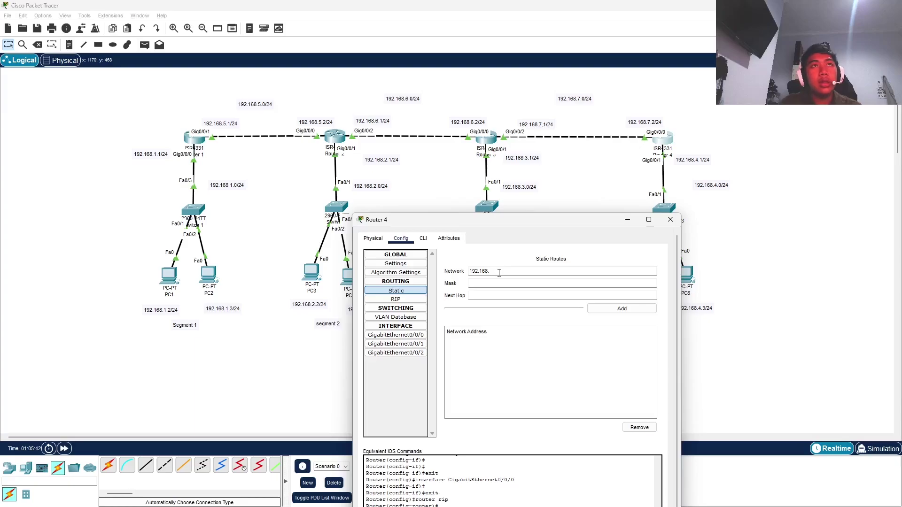
text(1.)
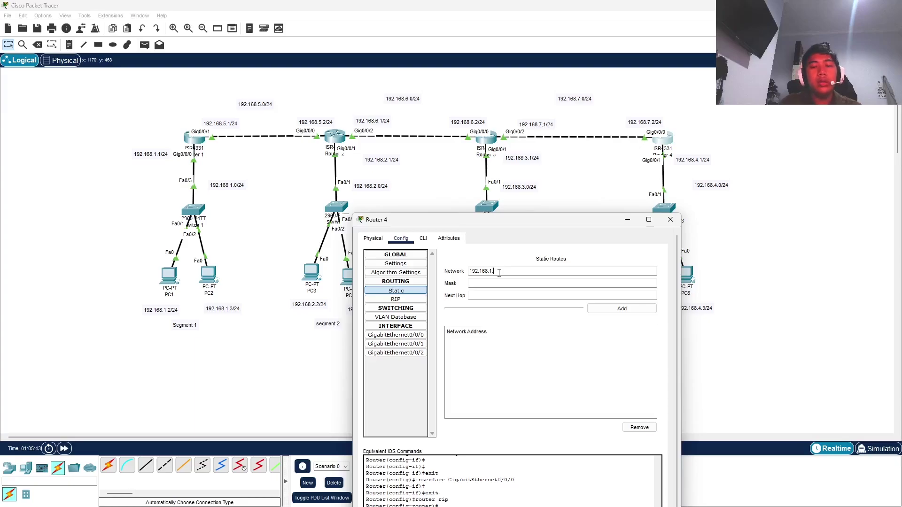
text(0)
key(Tab)
text(255.255)
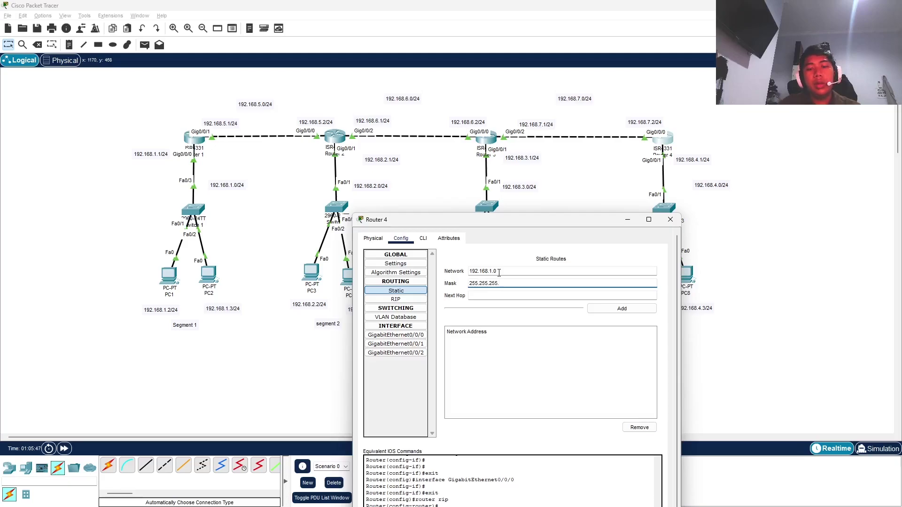
key(Tab)
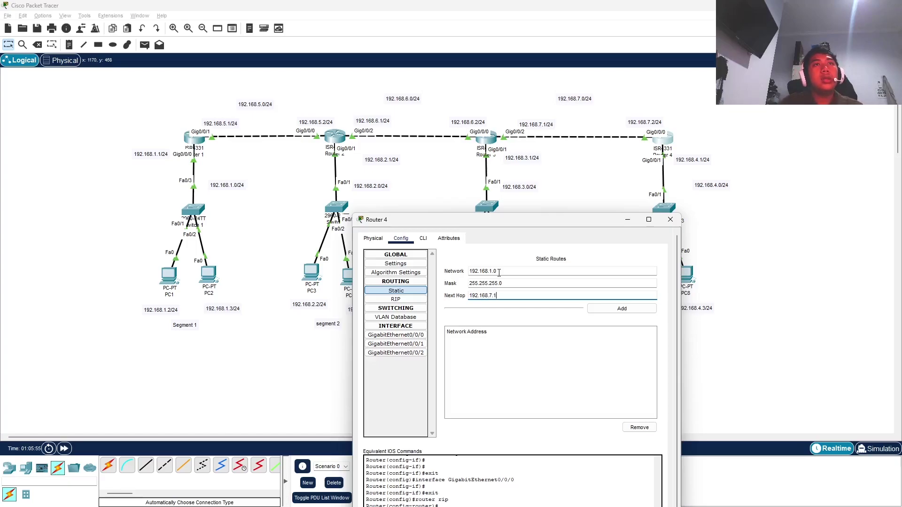
click(622, 308)
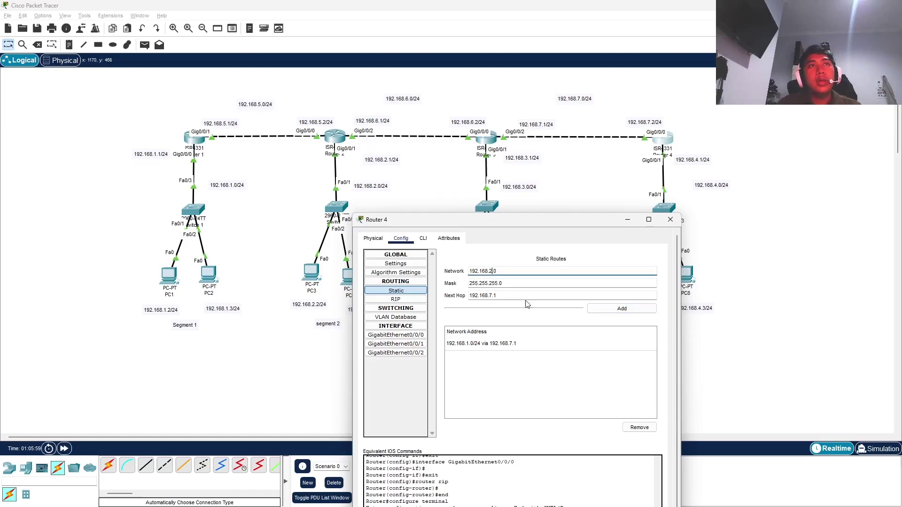
Add static routes on Router 4 to 192.168.2.0/24 and 192.168.3.0/24 via 192.168.7.1, and close its configuration.
click(615, 308)
click(491, 271)
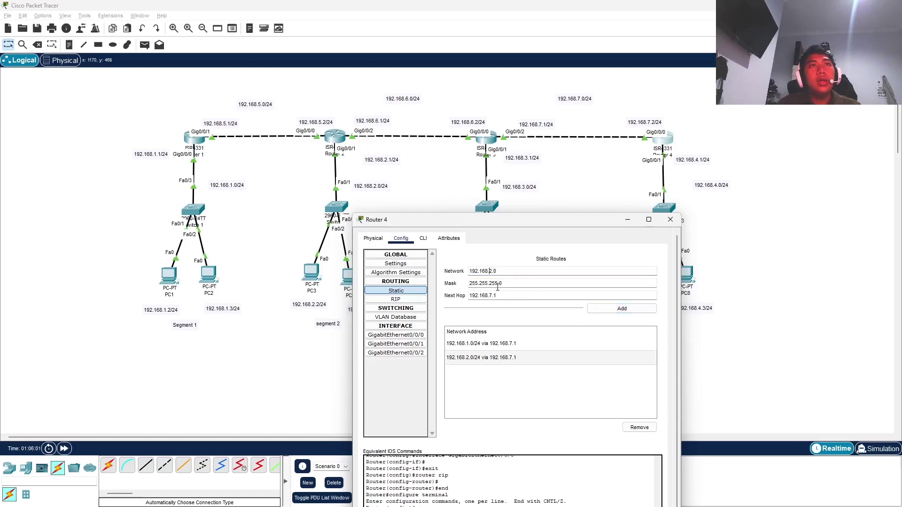
text(3)
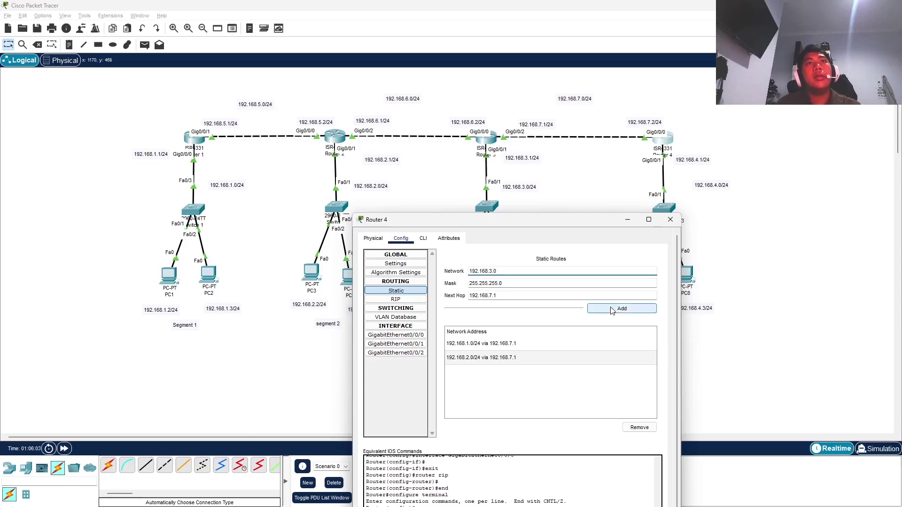
click(615, 309)
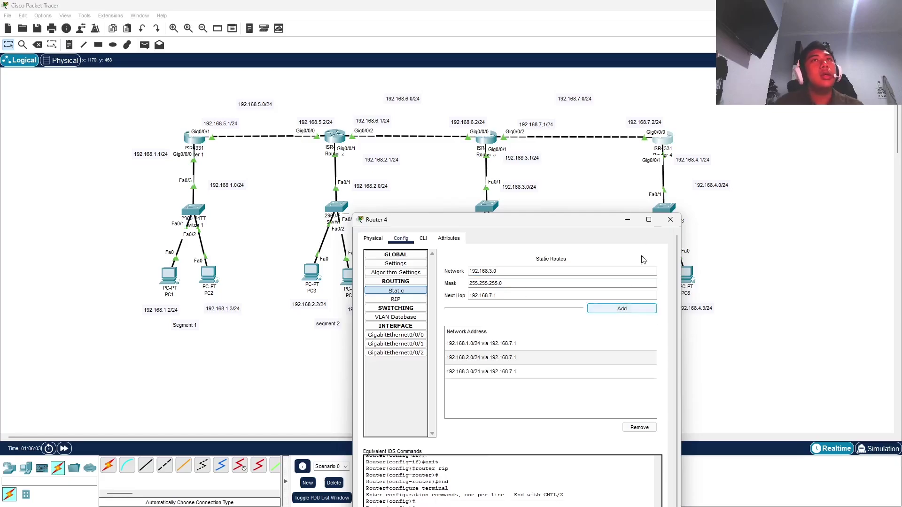
click(669, 221)
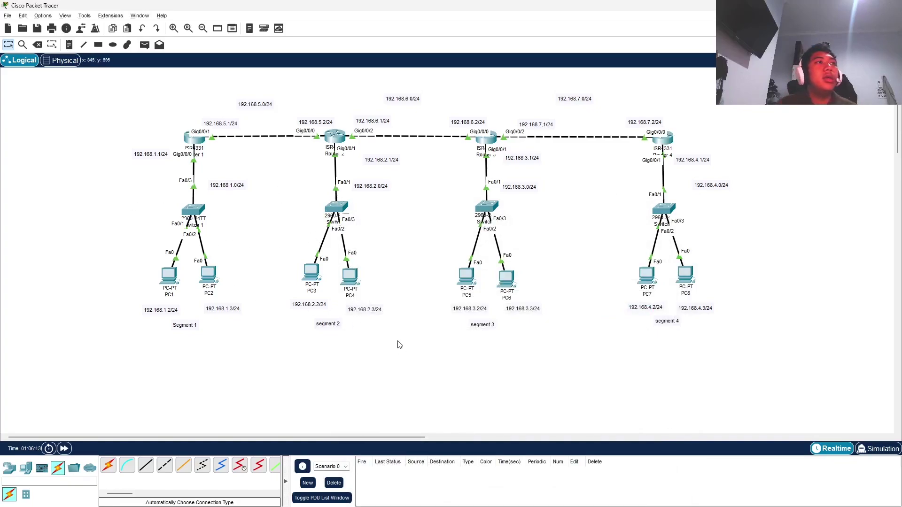
Fast-forward the network time repeatedly so the topology can settle.
click(65, 450)
click(64, 449)
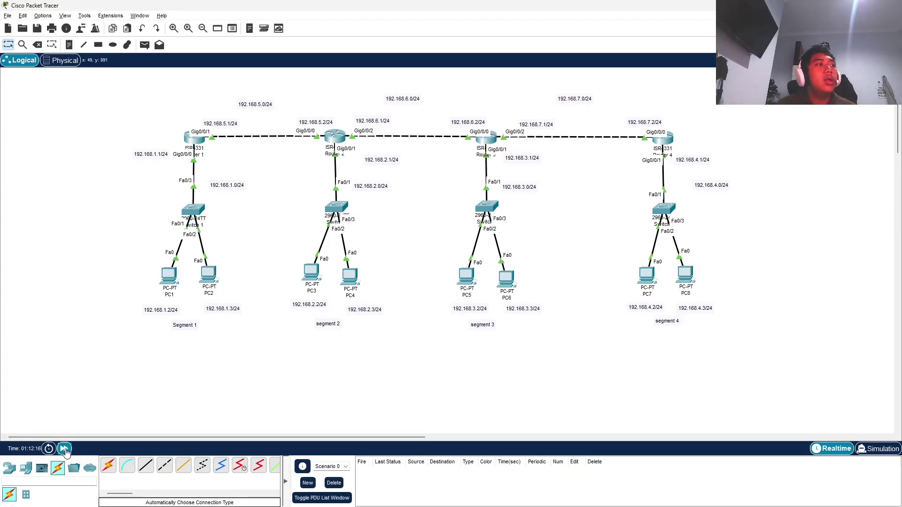
click(65, 450)
click(66, 450)
click(66, 450)
click(65, 450)
click(66, 449)
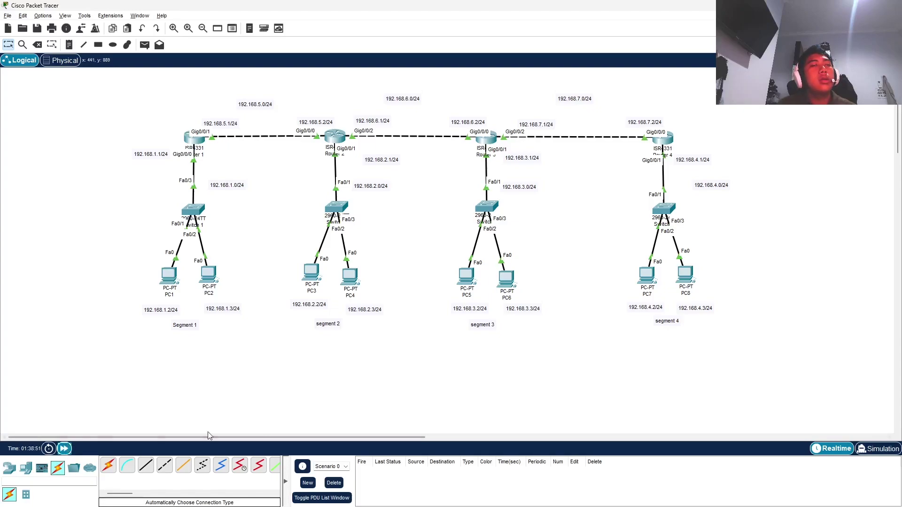
Switch to Simulation mode and limit the event list filters to ICMP only.
click(882, 450)
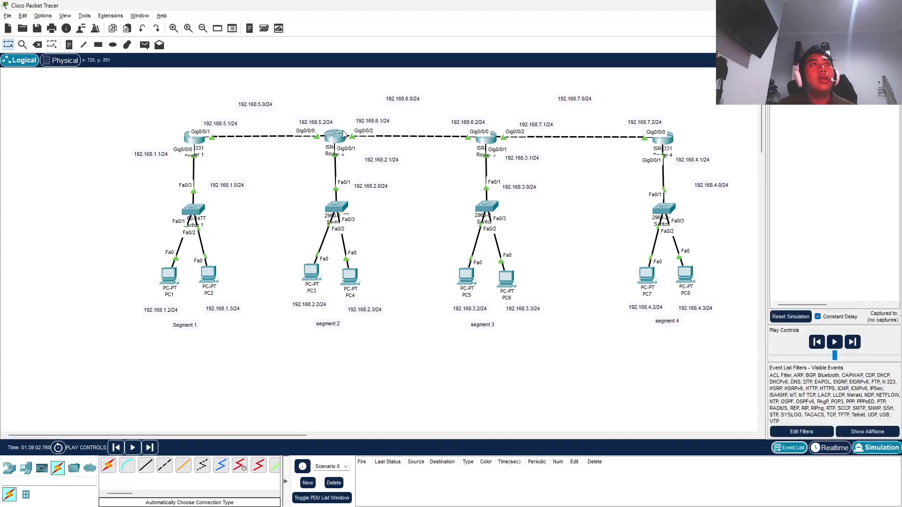
click(868, 433)
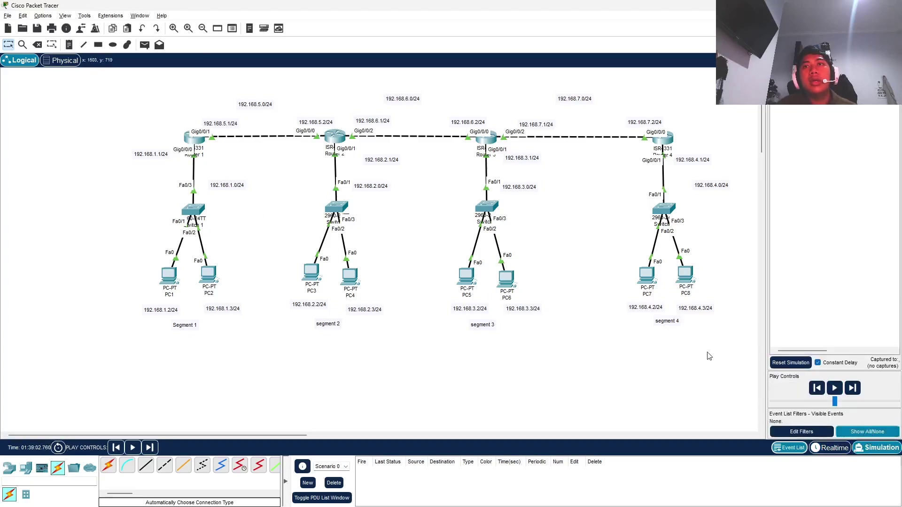
click(822, 432)
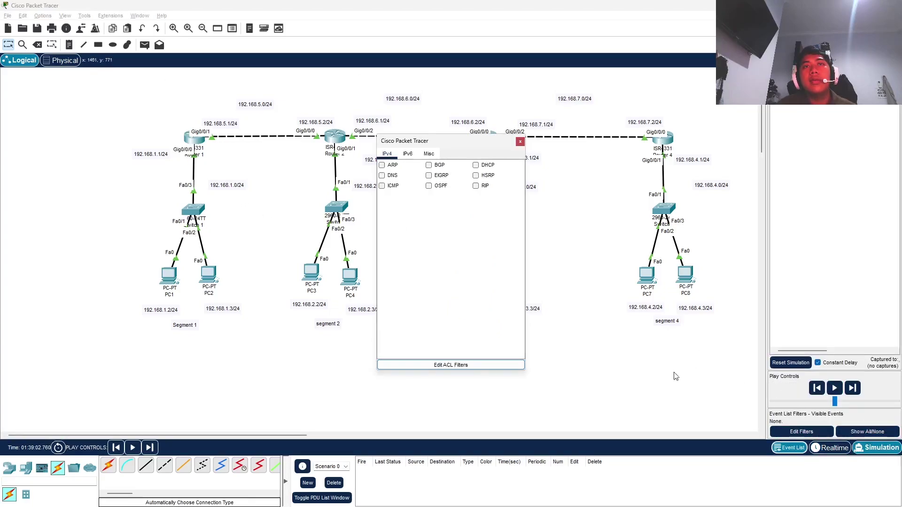
click(382, 187)
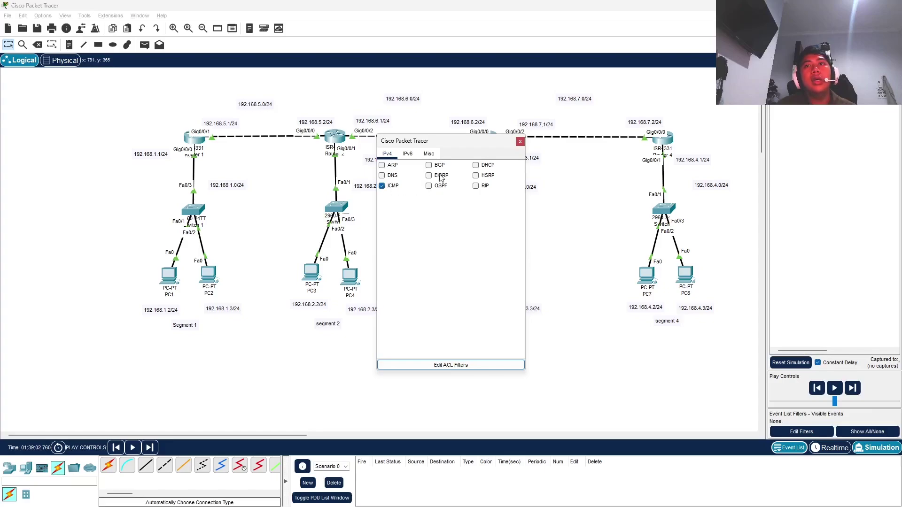
click(519, 142)
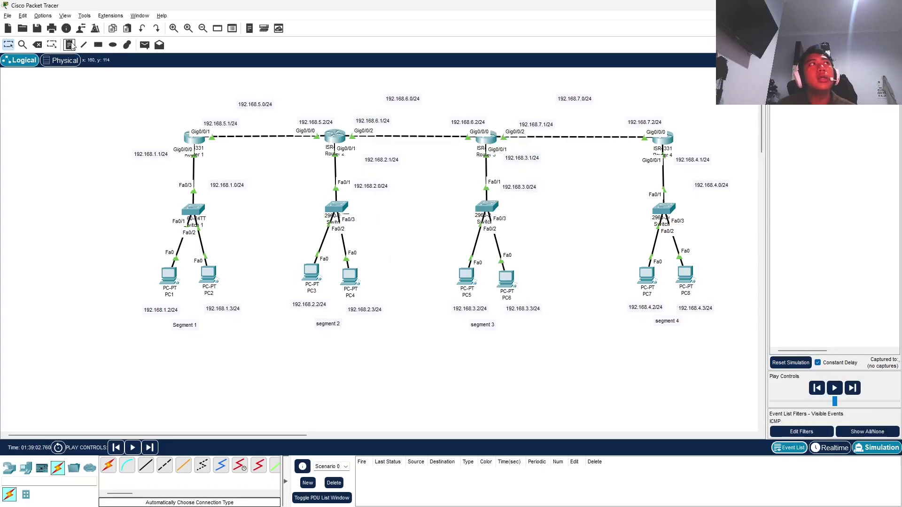
Create a simple PDU from PC1 in segment 1 to PC4 in segment 2.
click(143, 46)
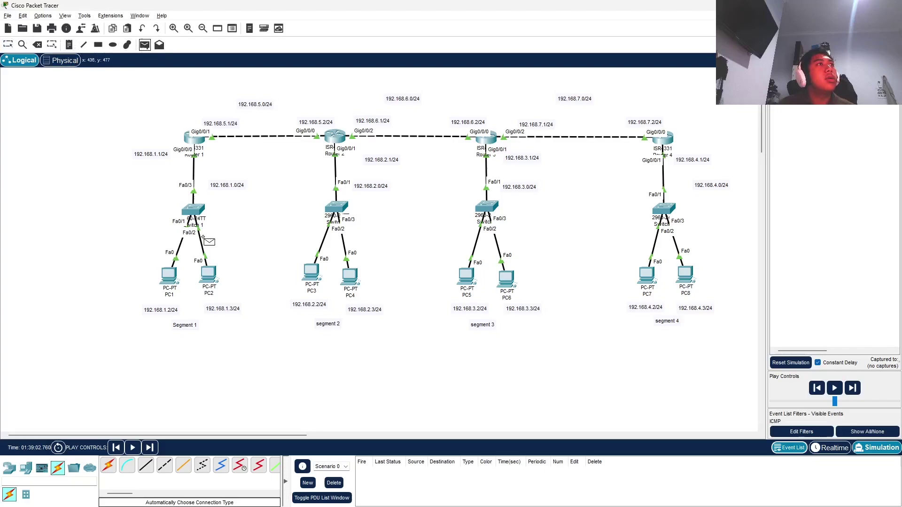
click(172, 276)
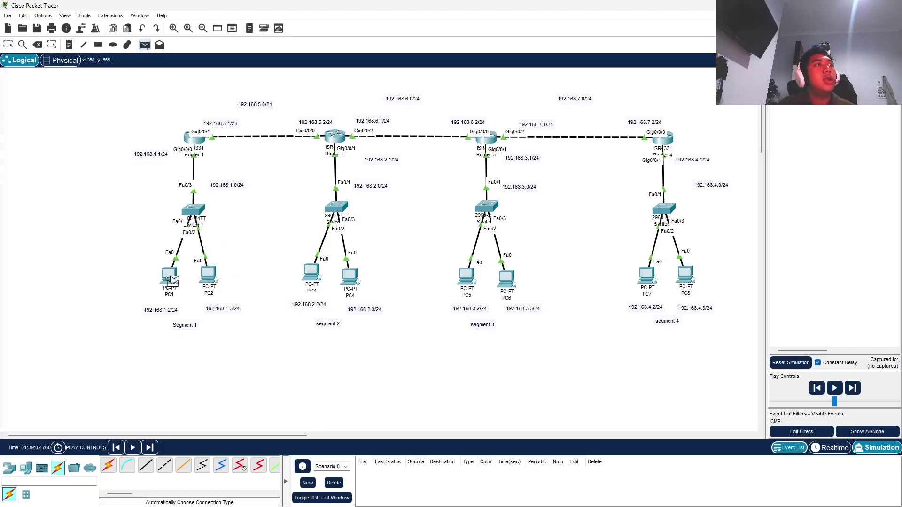
click(357, 278)
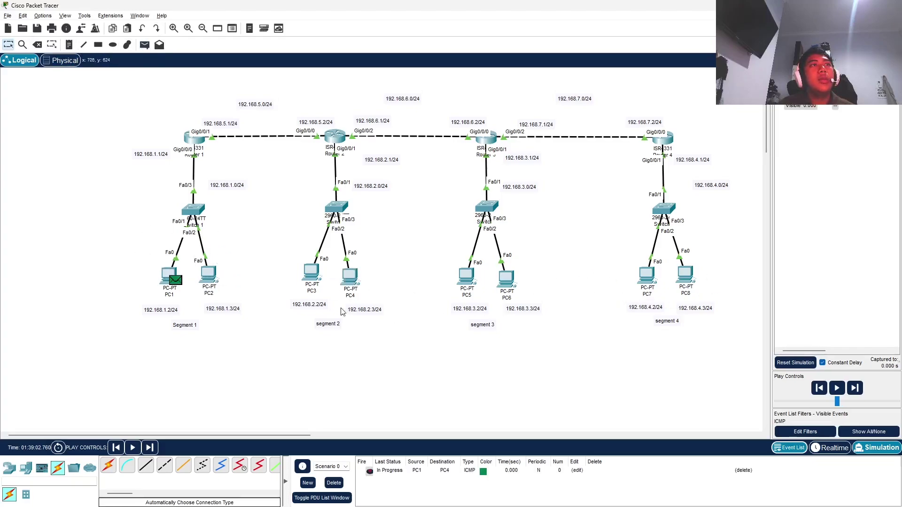
Step the simulation forward to follow the PC1-to-PC4 packet, and clear the event list when its buffer fills.
click(856, 389)
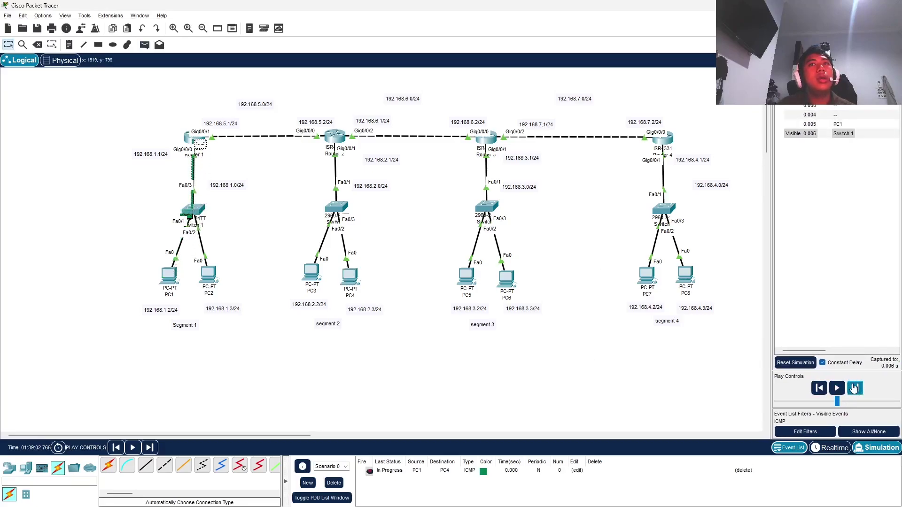
click(854, 388)
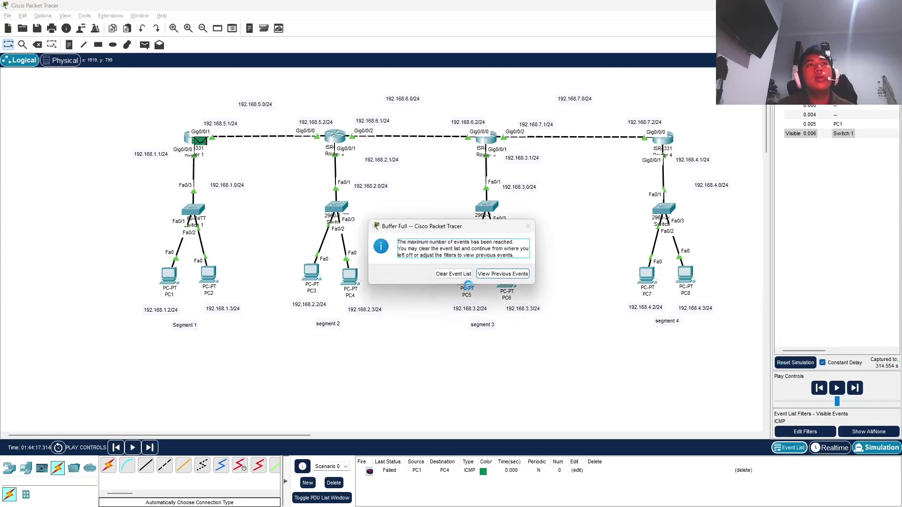
click(460, 276)
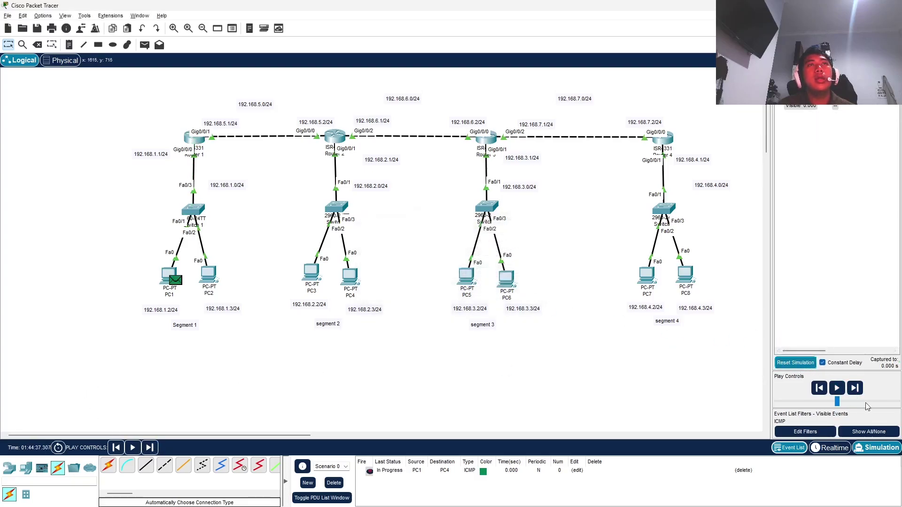
Step the simulation forward to trace the PC1-to-PC4 packet through Routers 1 and 2 and its reply back to PC1.
click(855, 388)
click(856, 389)
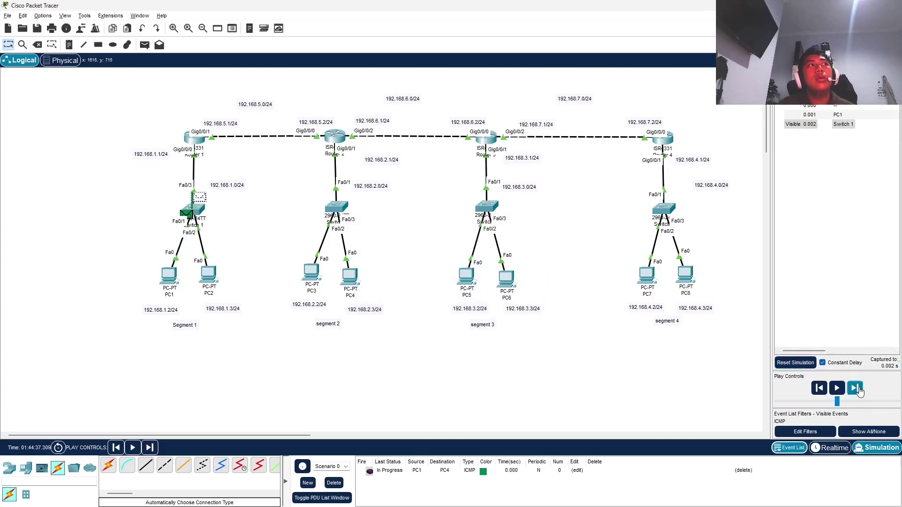
click(857, 390)
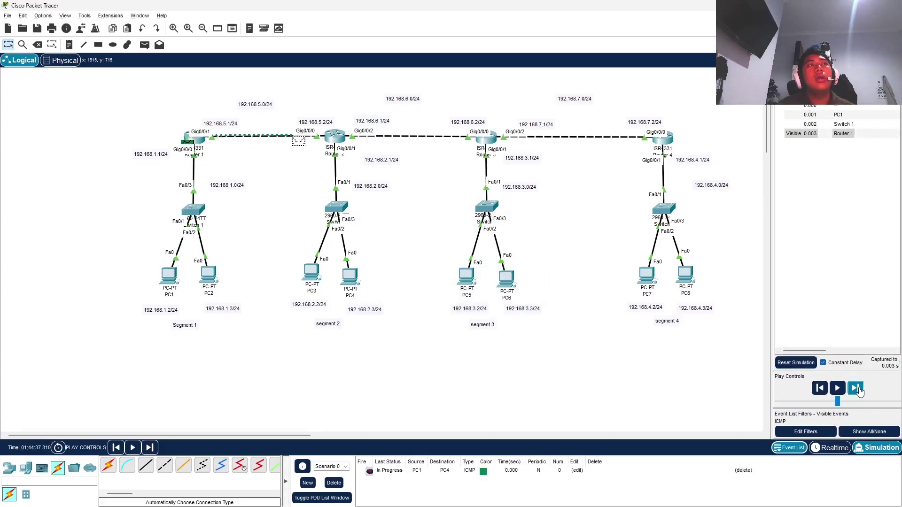
click(857, 390)
click(857, 390)
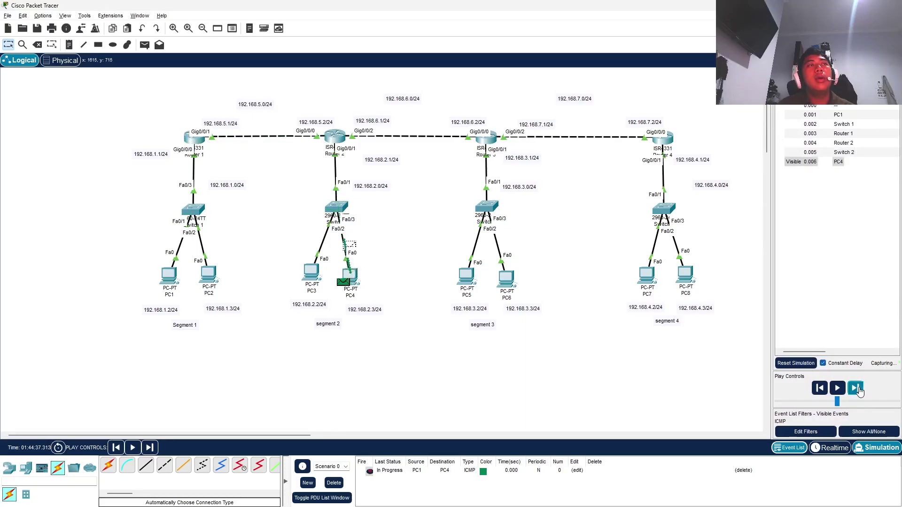
click(858, 390)
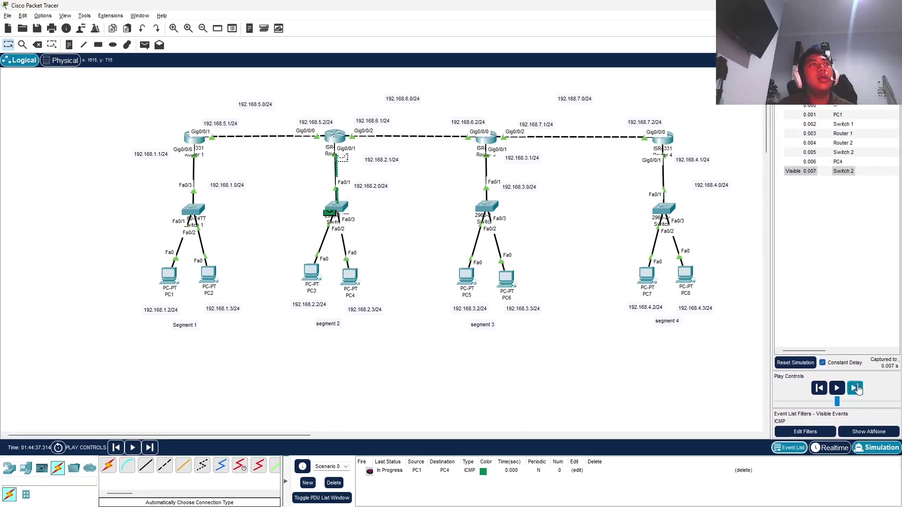
click(857, 390)
click(857, 390)
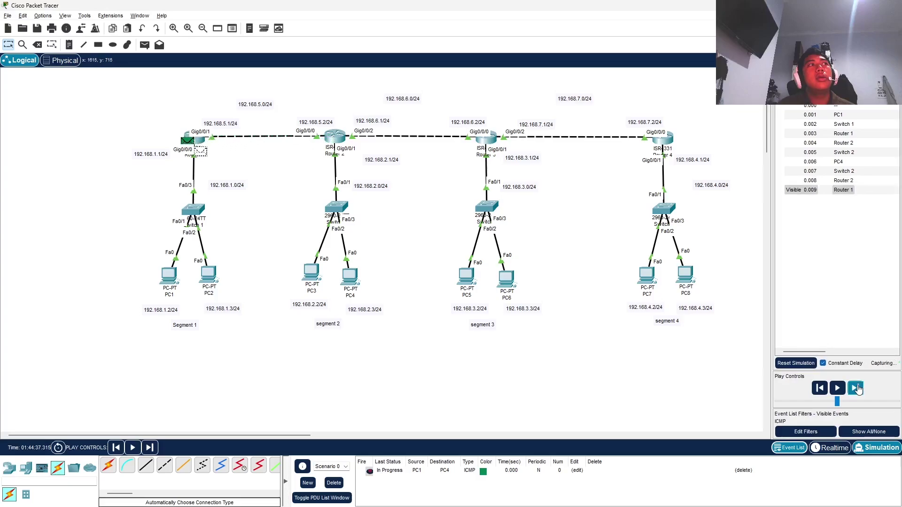
click(856, 389)
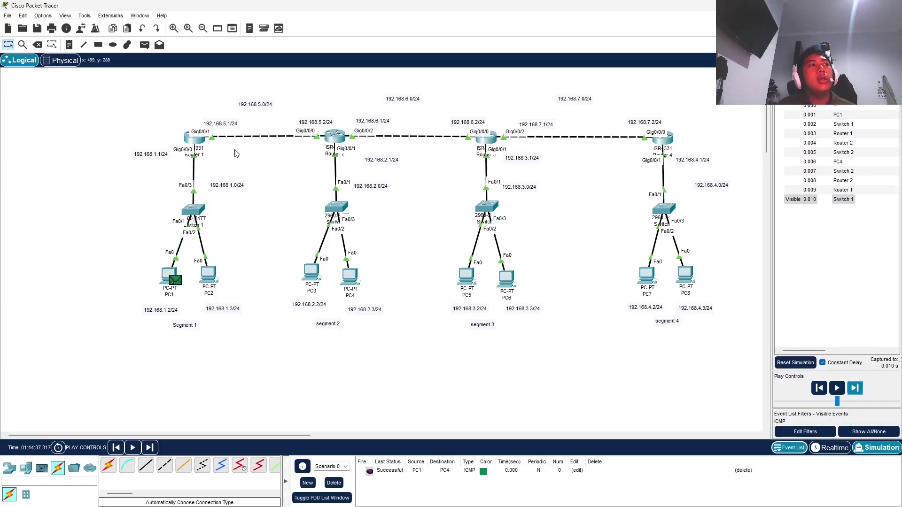
Reset the simulation, delete the current scenario, and create a simple PDU from PC2 in segment 1 to PC5 in segment 3.
click(800, 363)
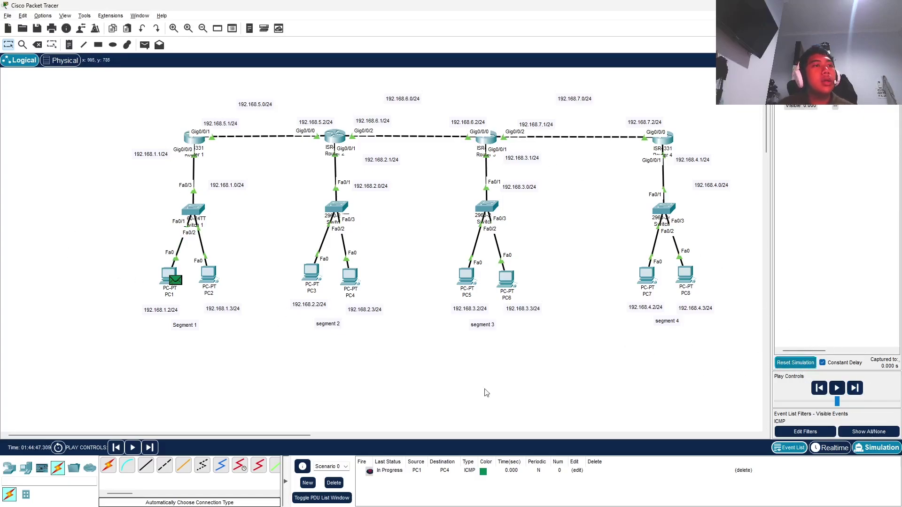
click(334, 483)
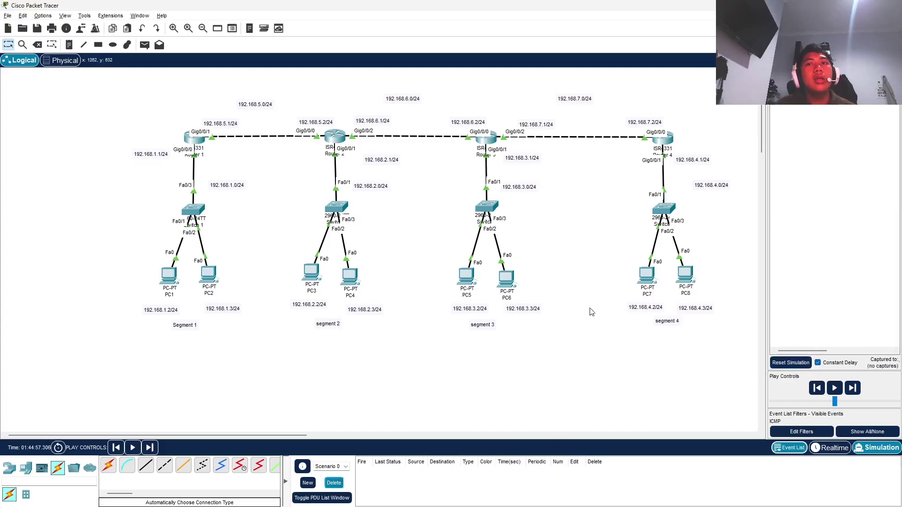
click(144, 45)
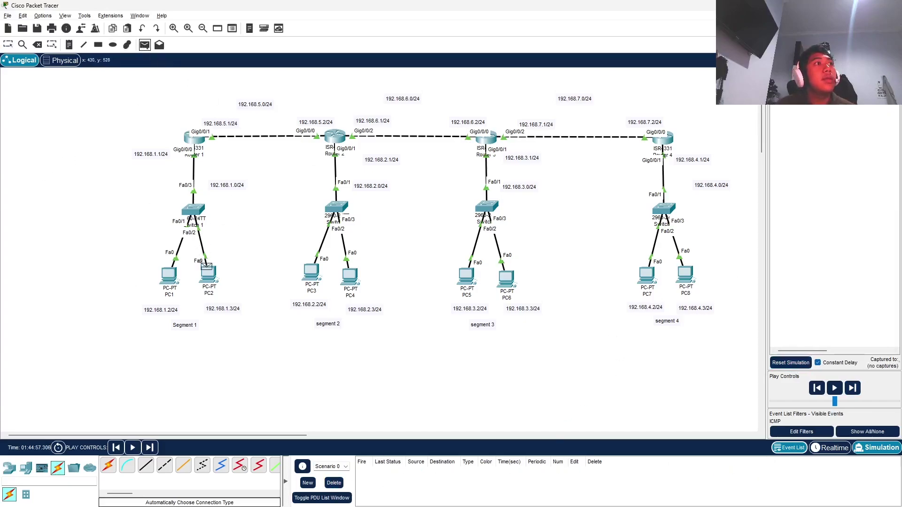
click(208, 277)
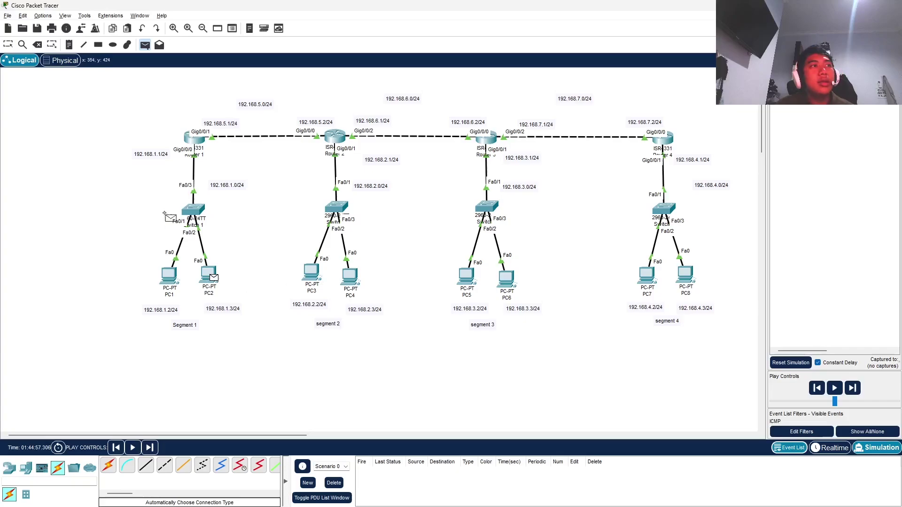
click(467, 281)
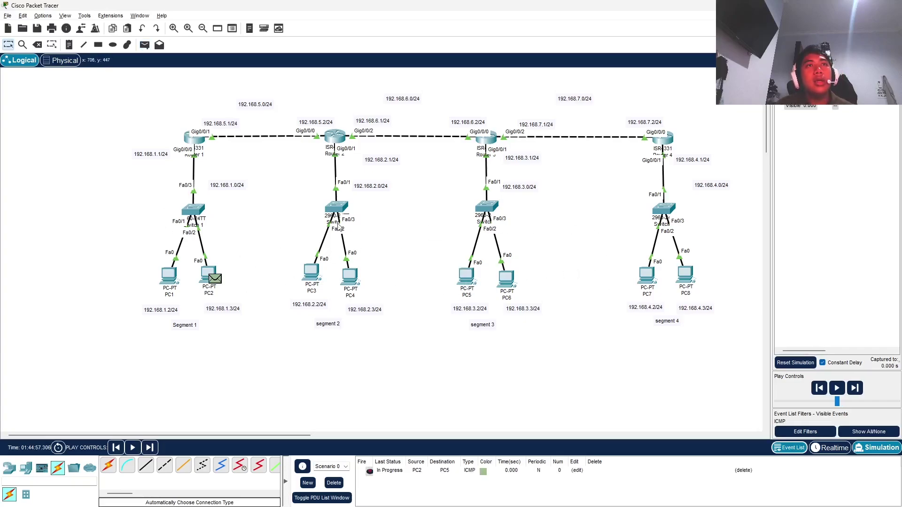
Step the simulation forward to follow the first PC2-to-PC5 packet through Switch 1 and Router 1 to Router 2.
click(854, 390)
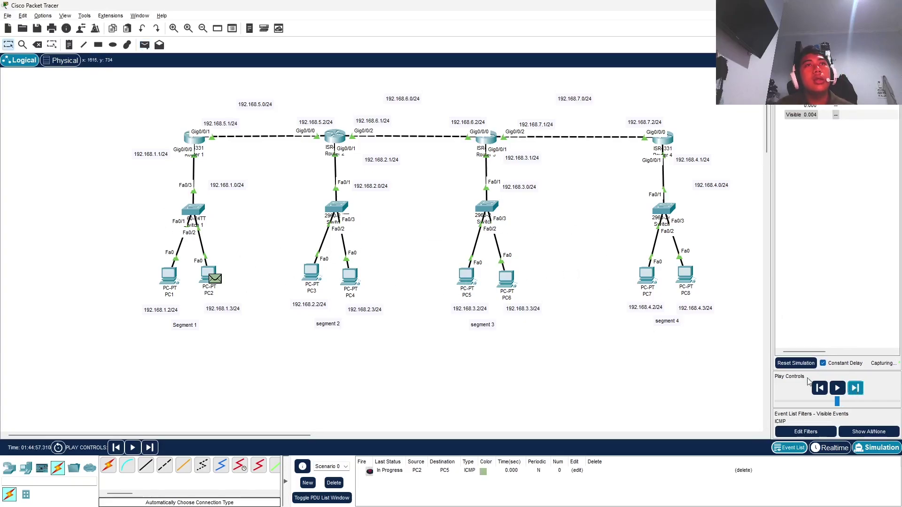
click(856, 391)
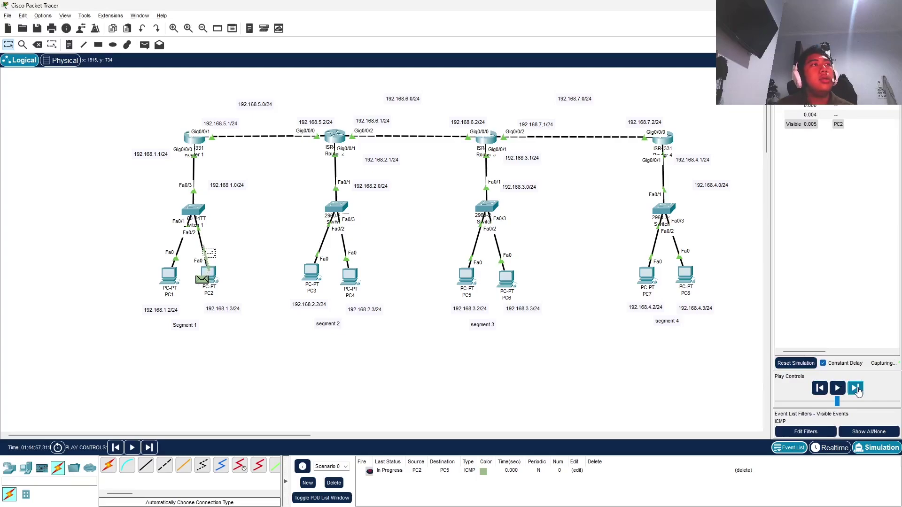
click(855, 391)
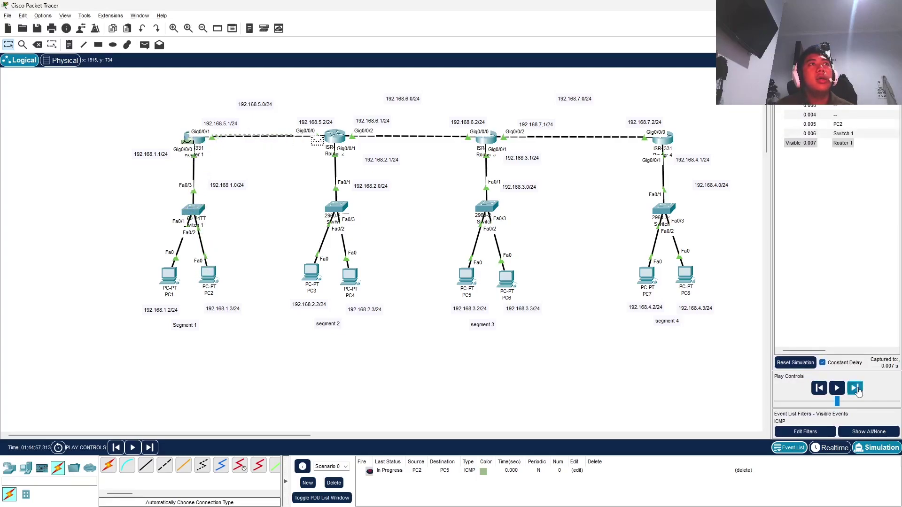
click(855, 388)
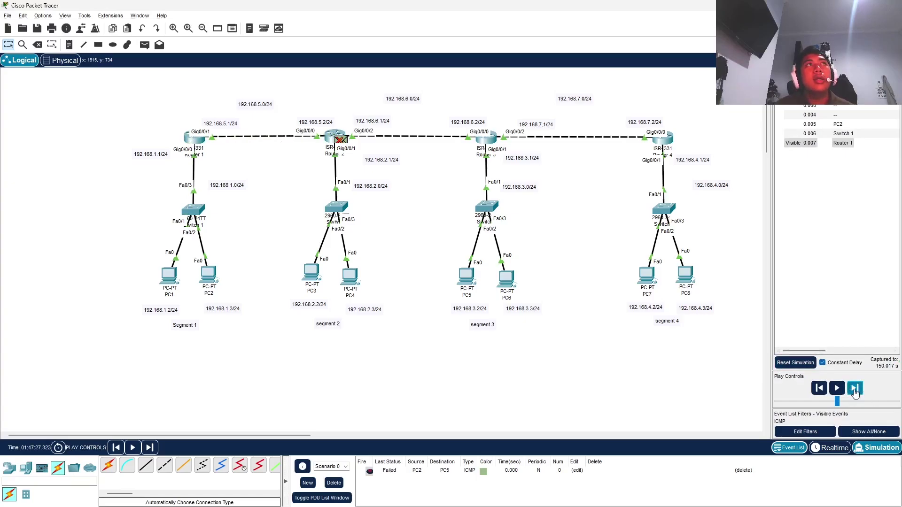
Reset the simulation and step the PC2-to-PC5 packet through Routers 1, 2 and 3 to PC5 and back to PC2.
click(795, 363)
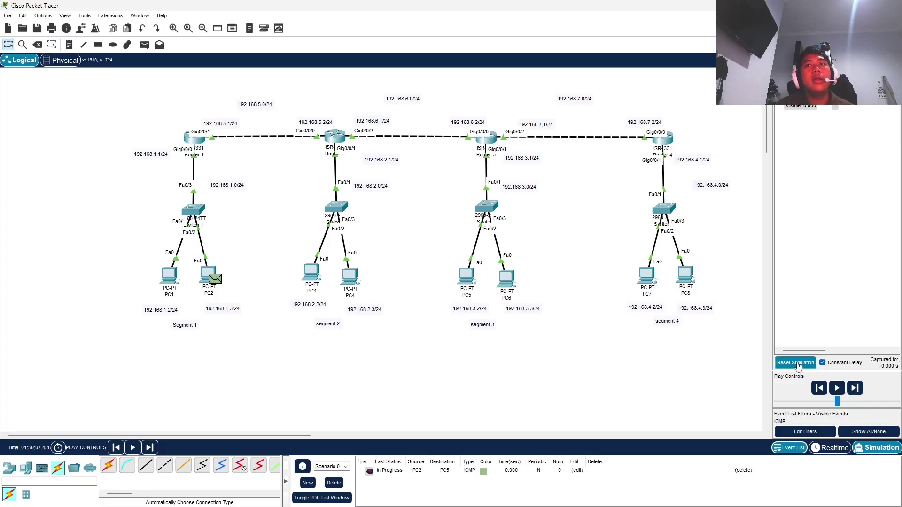
click(855, 388)
click(855, 389)
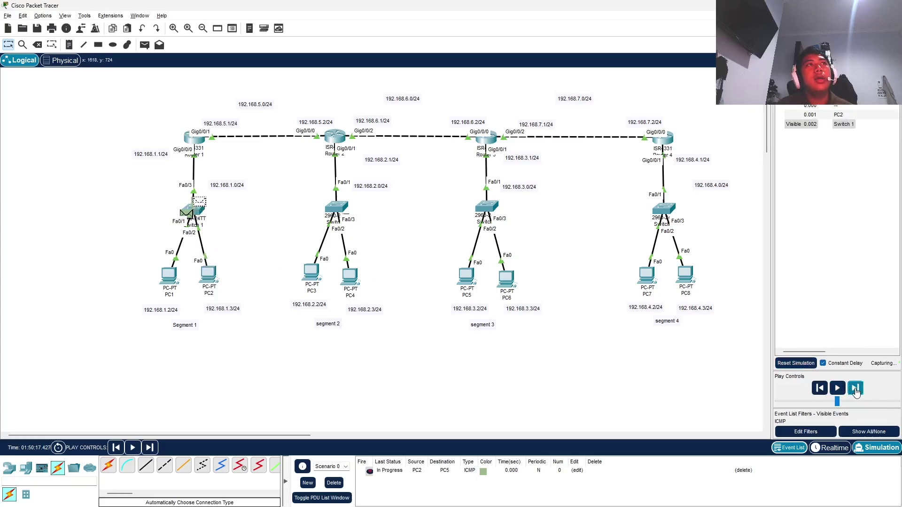
click(855, 388)
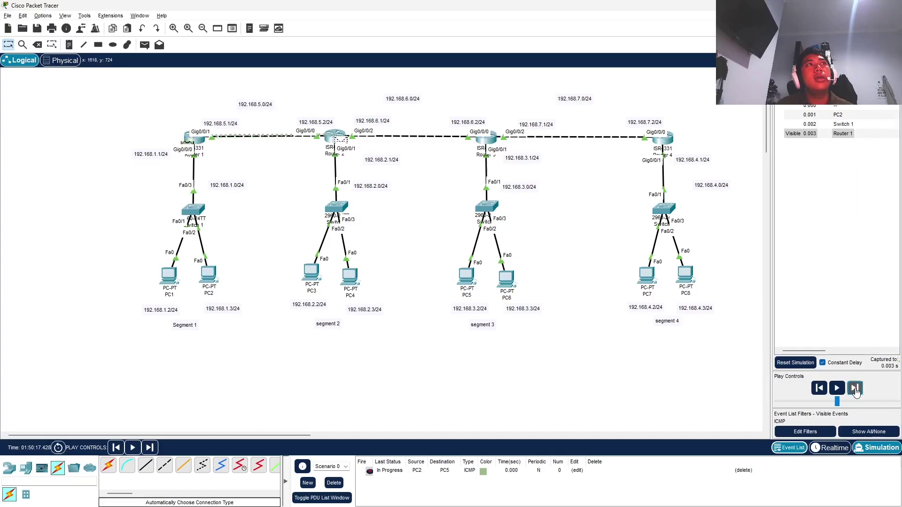
click(855, 389)
click(856, 389)
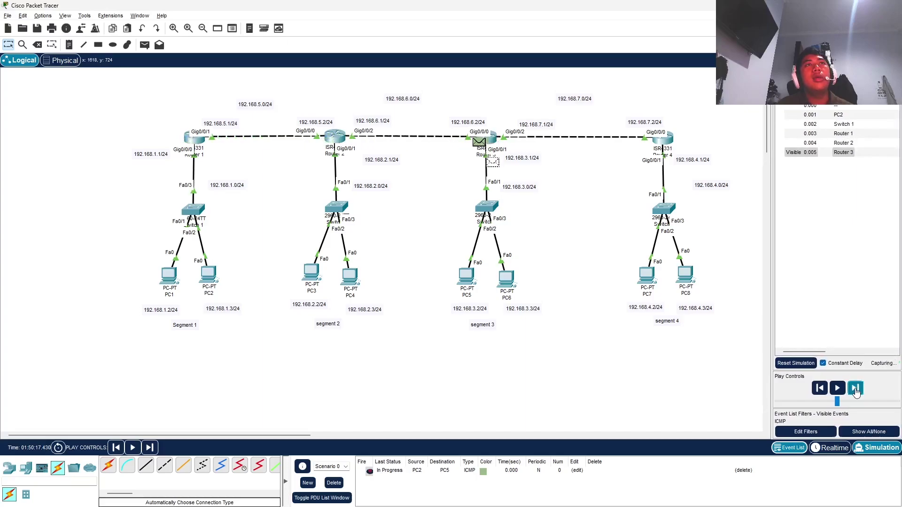
click(856, 389)
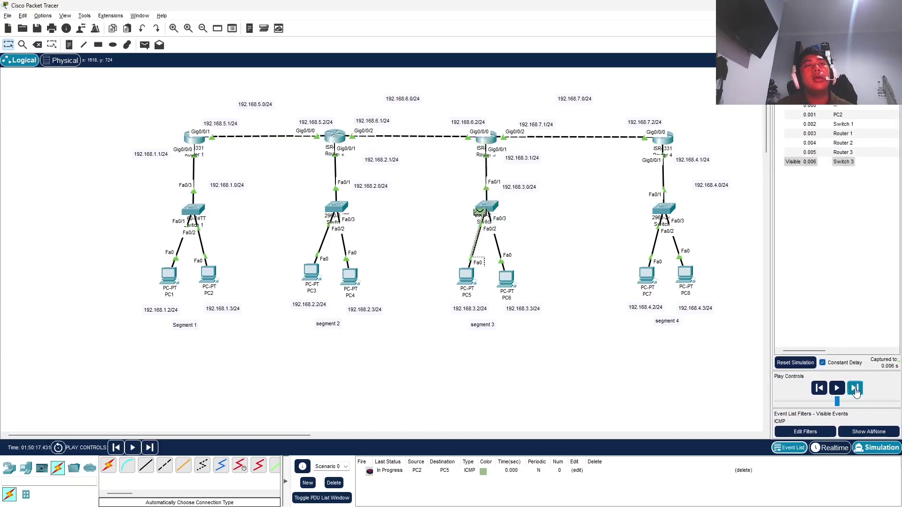
click(855, 388)
click(855, 389)
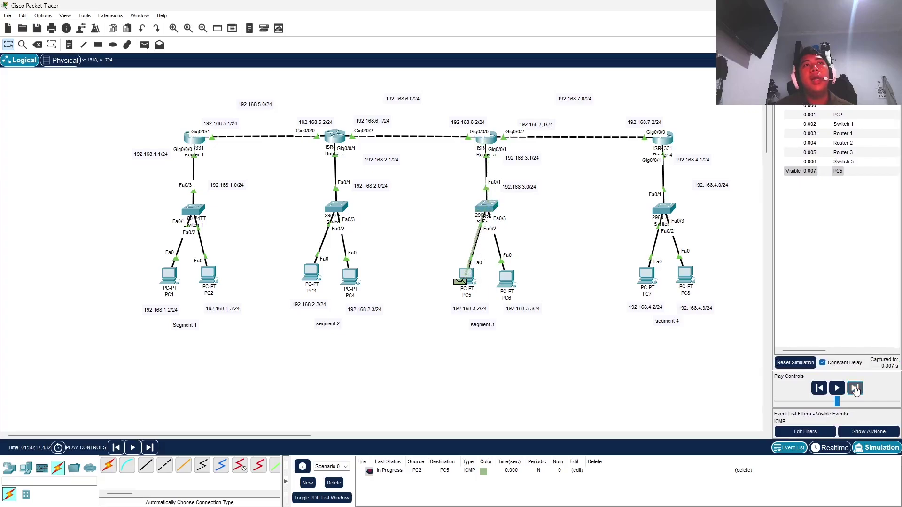
click(855, 389)
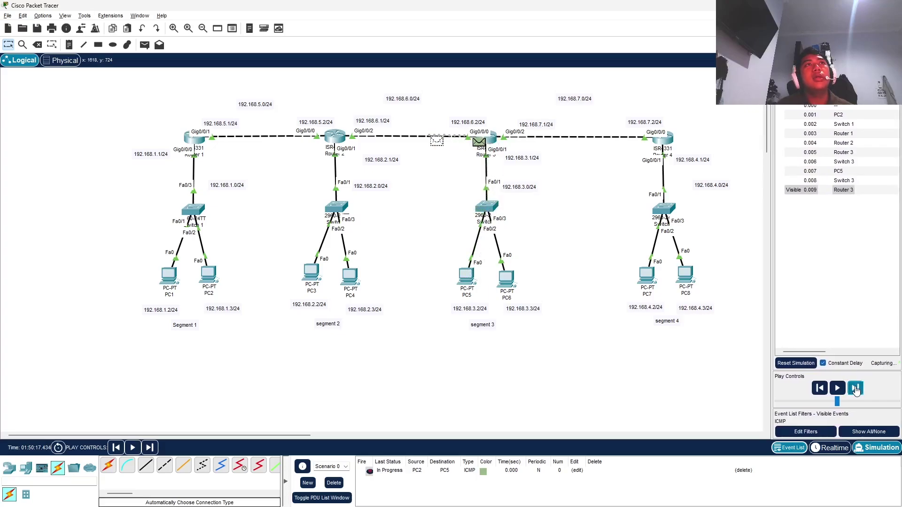
click(856, 388)
click(856, 389)
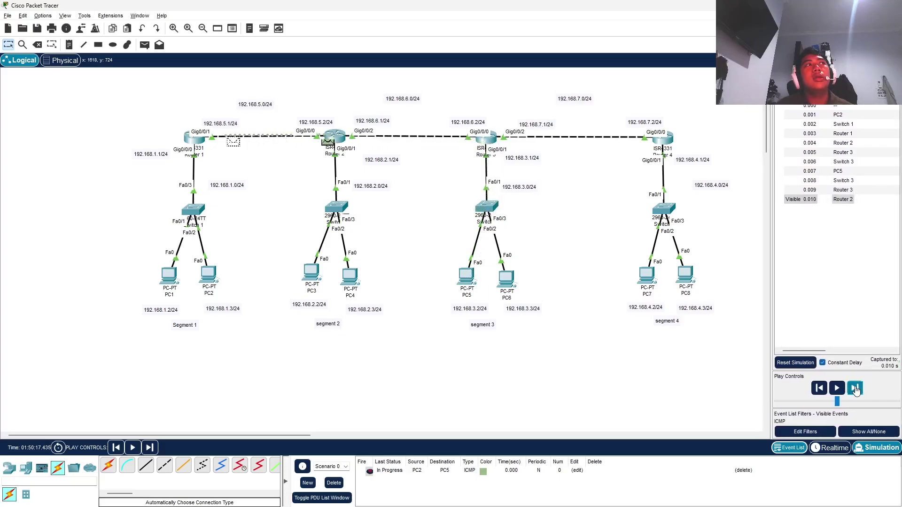
click(856, 388)
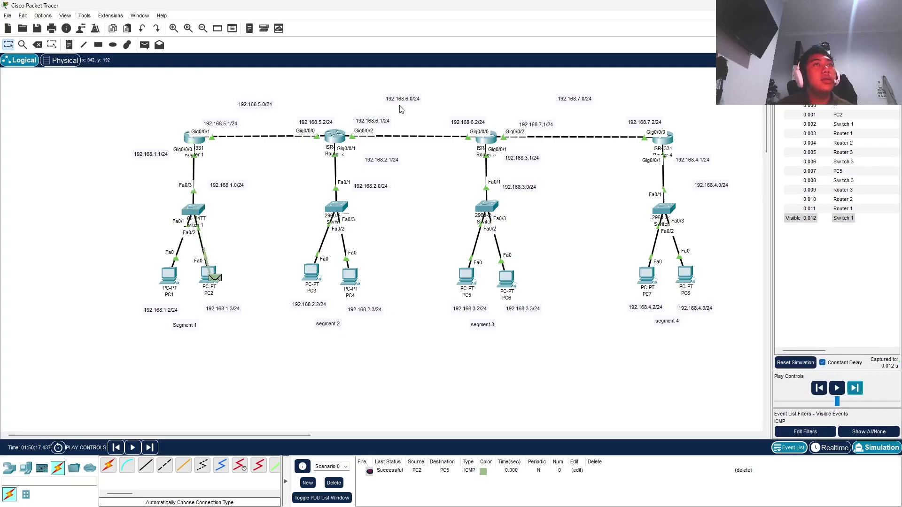
Delete the current scenario and create a simple PDU from PC8 in segment 4 to PC4 in segment 2.
click(334, 483)
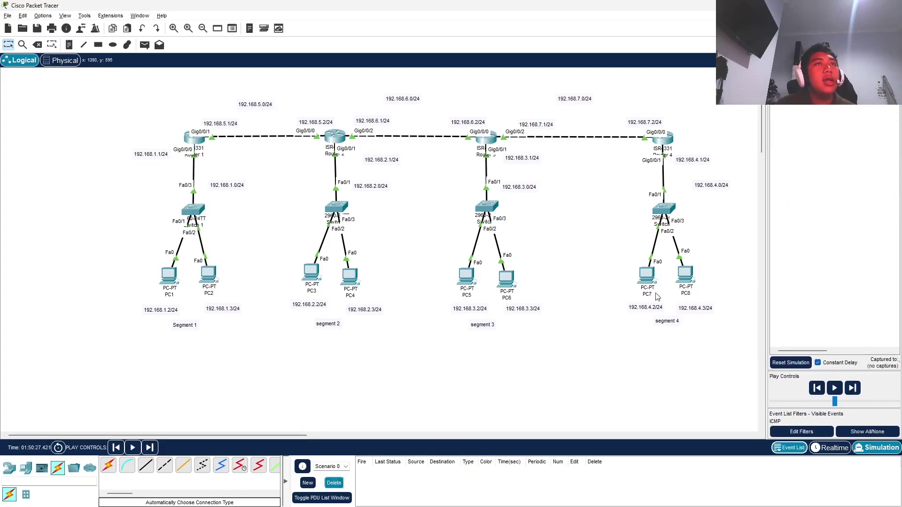
click(144, 45)
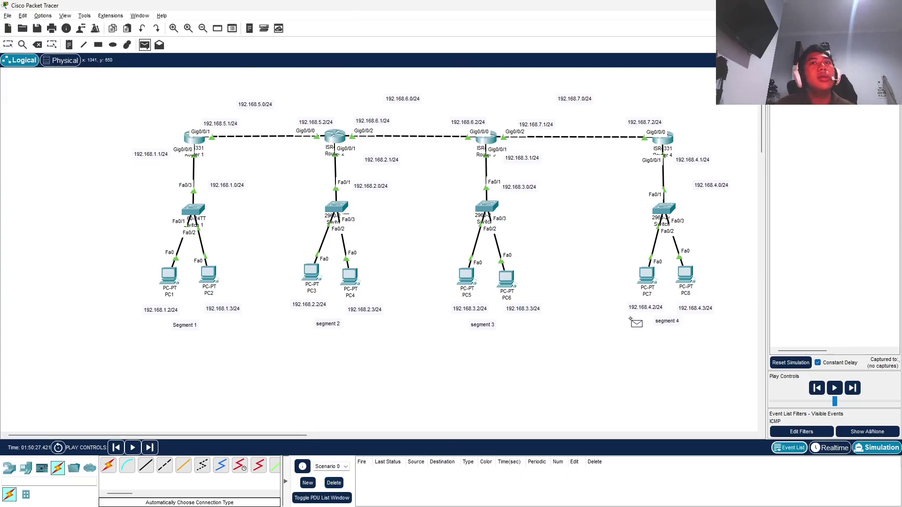
click(680, 274)
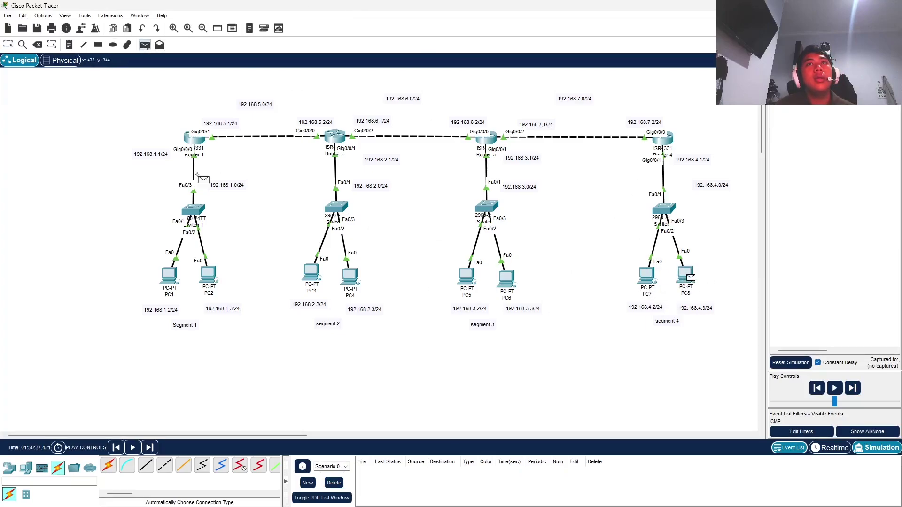
click(351, 278)
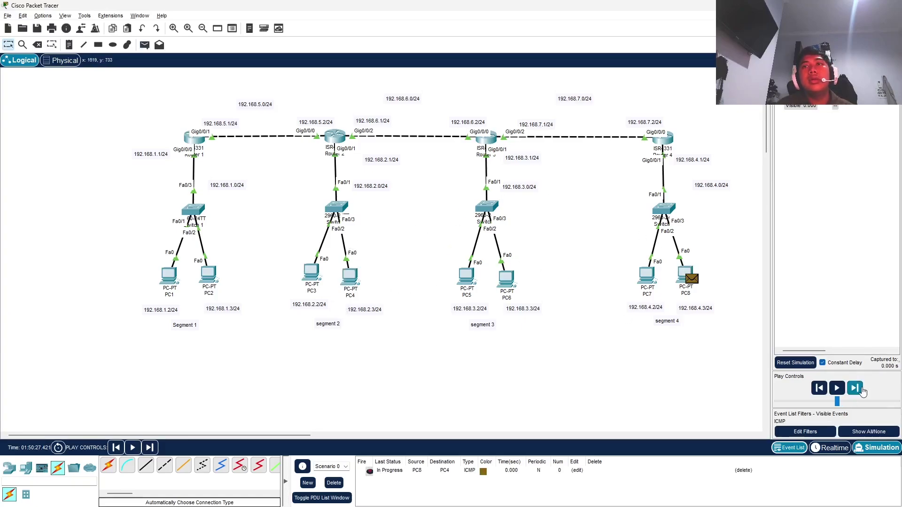
Reset the simulation after a first run and step the PC8-to-PC4 packet through Routers 4, 3 and 2 to PC4 and back to PC8.
click(860, 390)
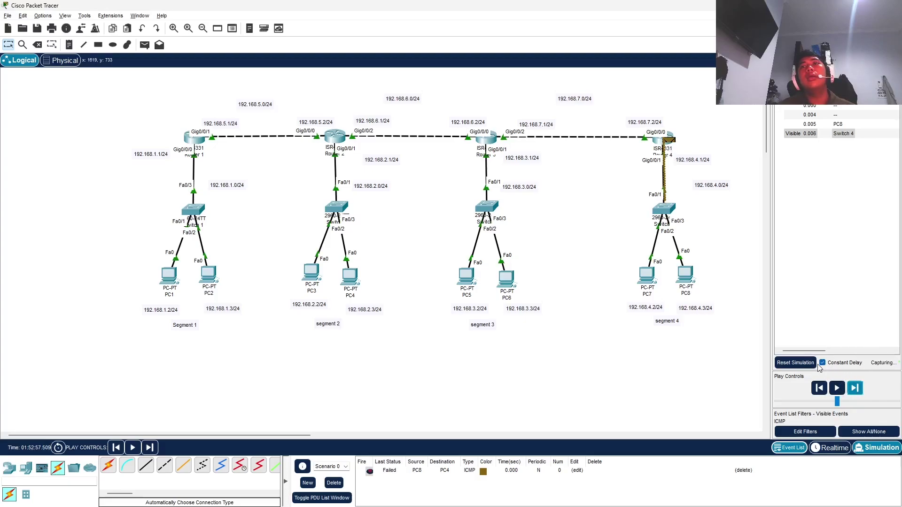
click(805, 365)
click(856, 389)
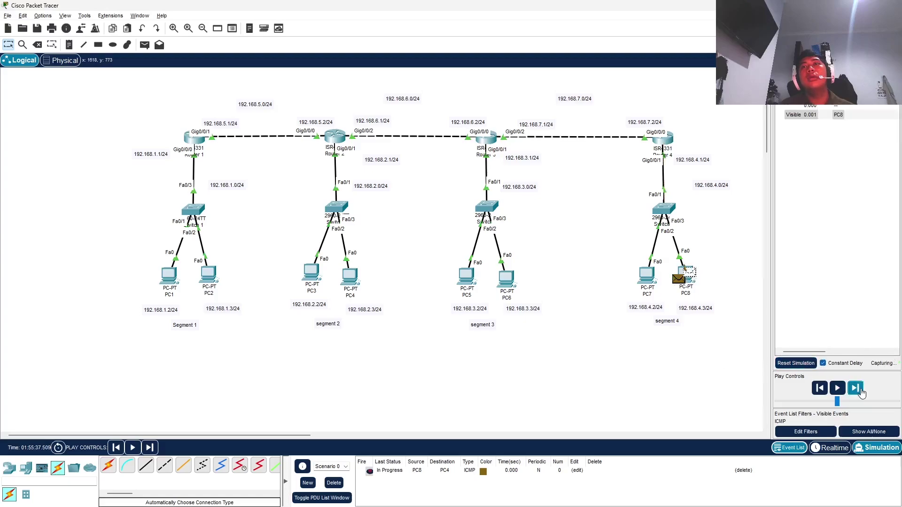
click(856, 389)
click(856, 389)
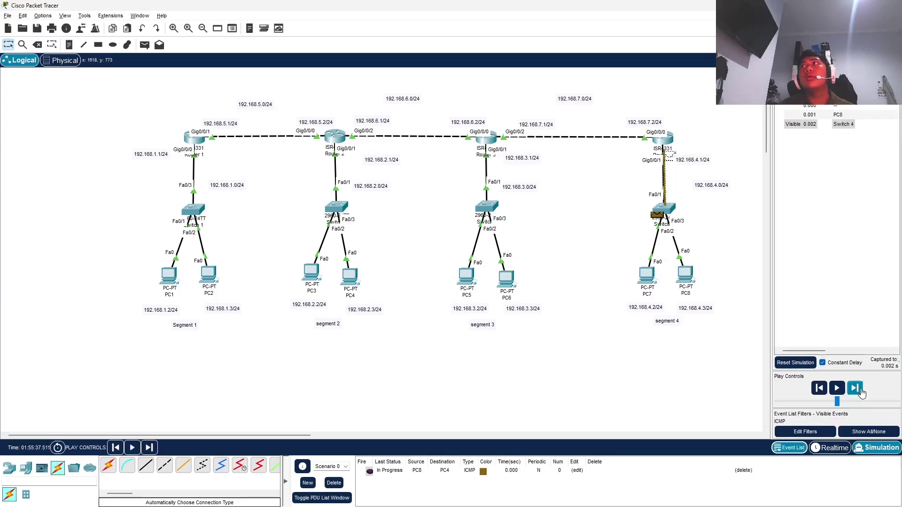
click(856, 389)
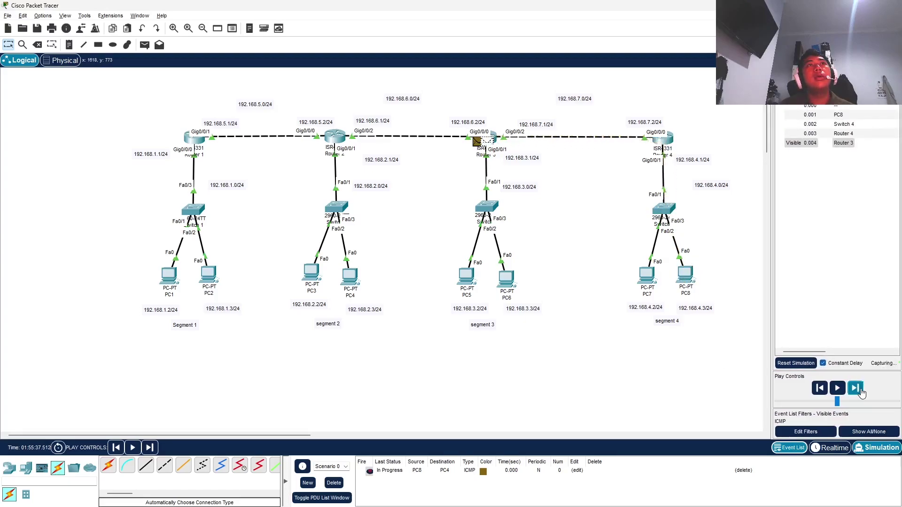
click(856, 389)
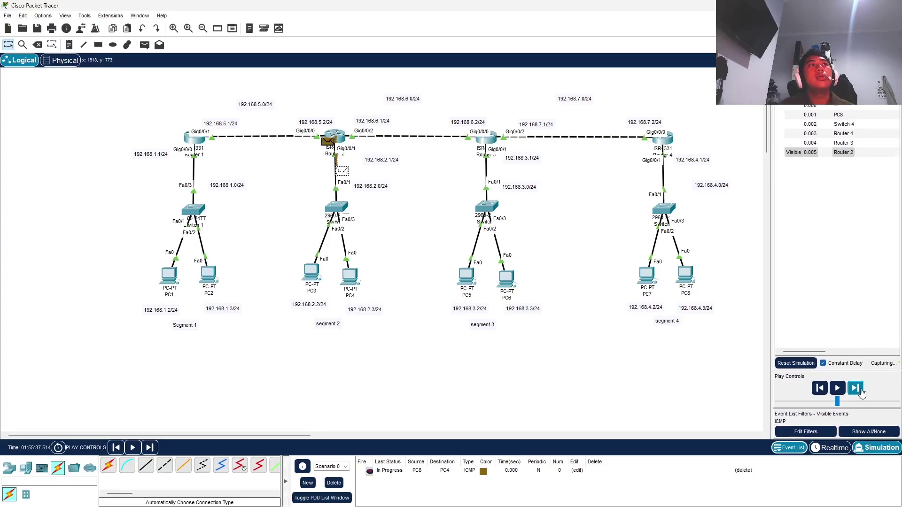
click(856, 389)
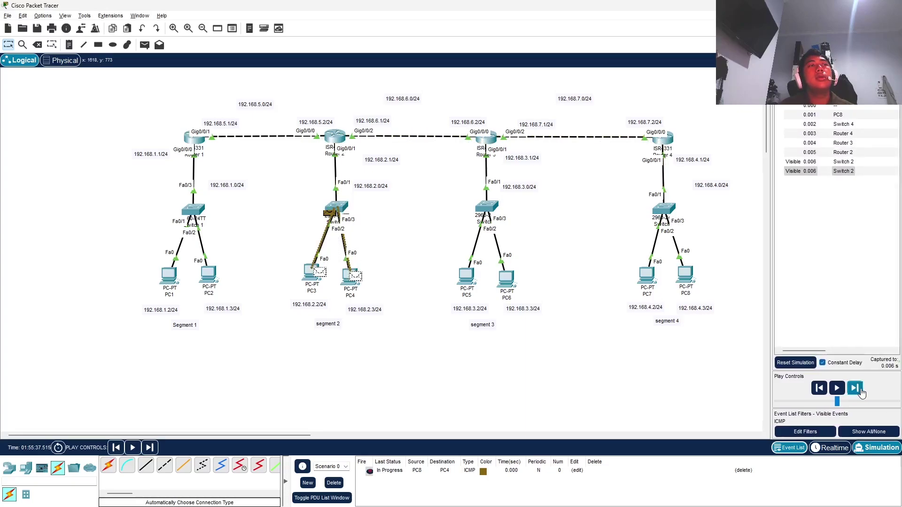
click(859, 391)
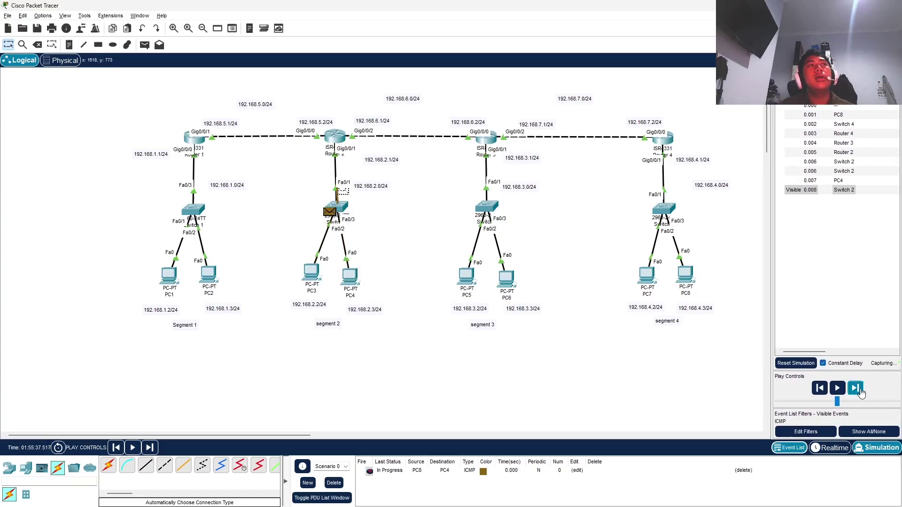
click(859, 391)
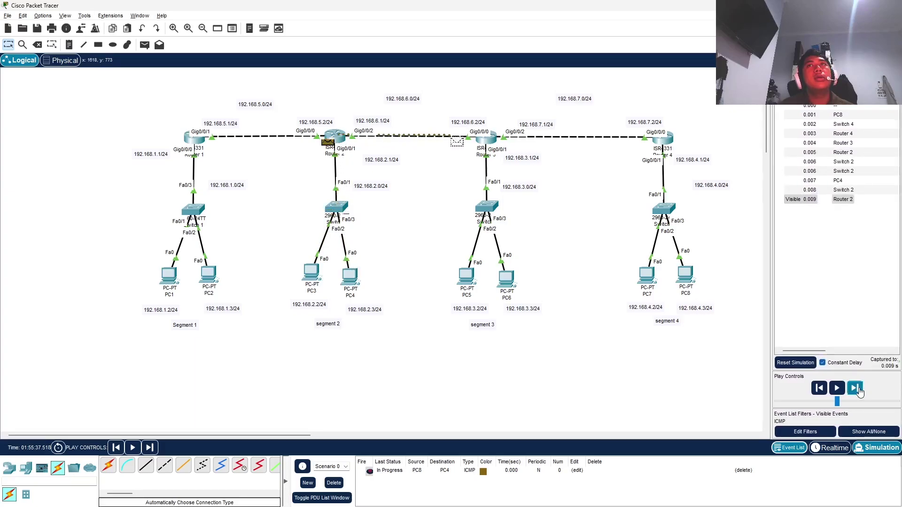
click(855, 389)
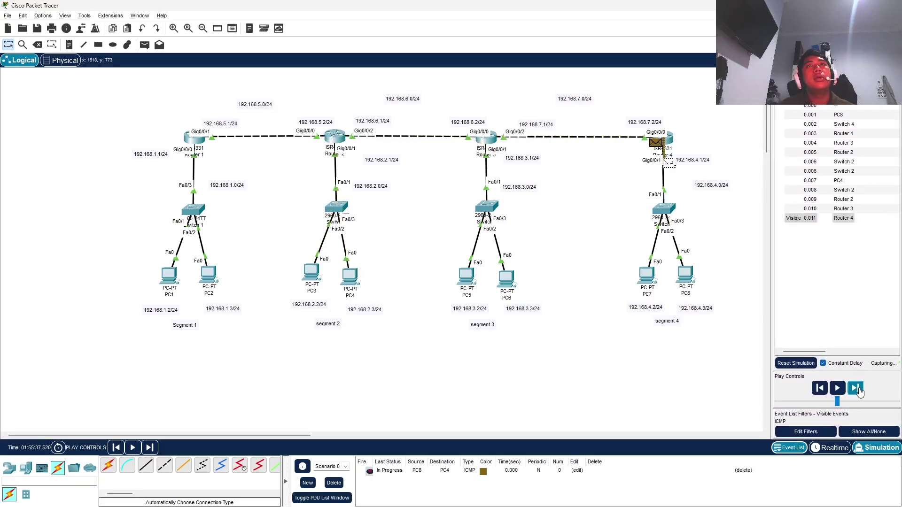
click(856, 388)
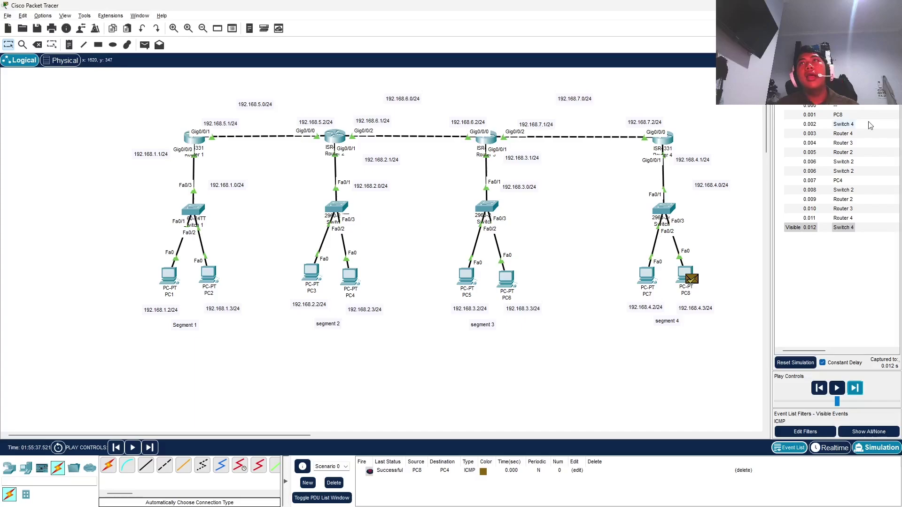
Delete the current scenario and switch from Simulation back to Realtime mode.
drag(762, 182, 899, 188)
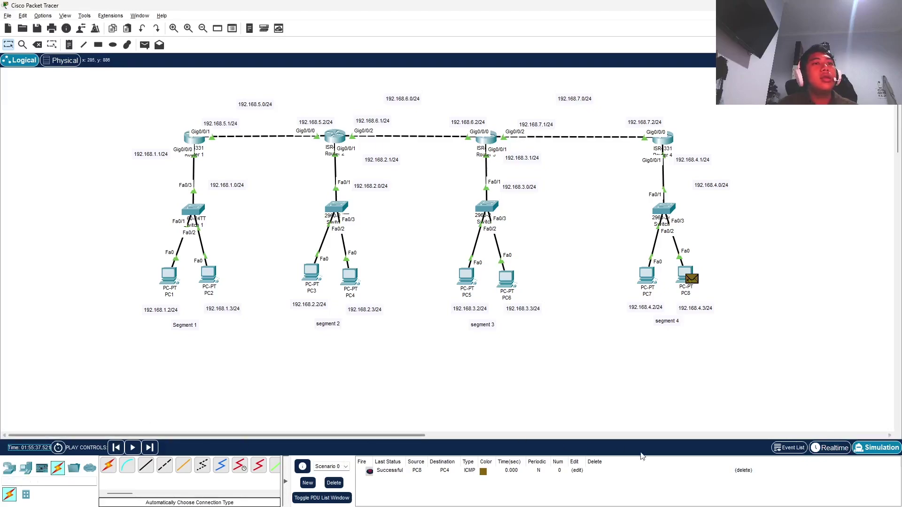
click(333, 483)
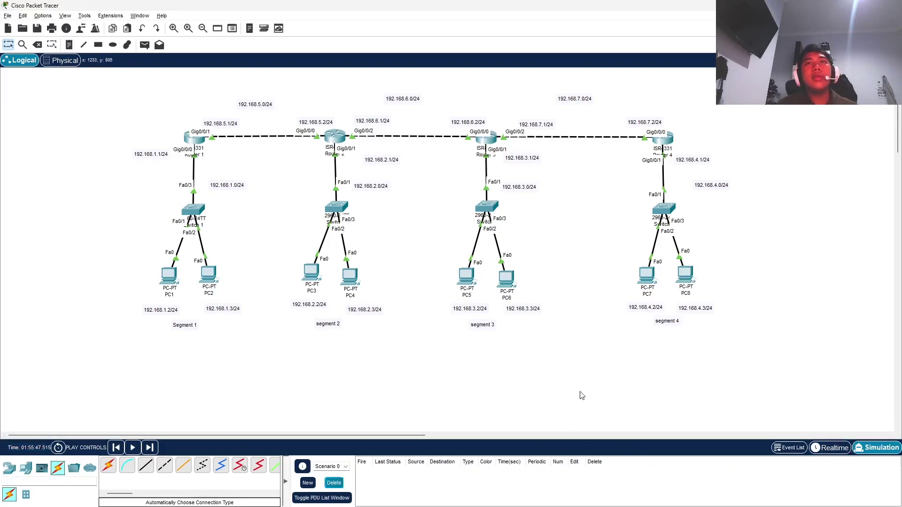
click(9, 469)
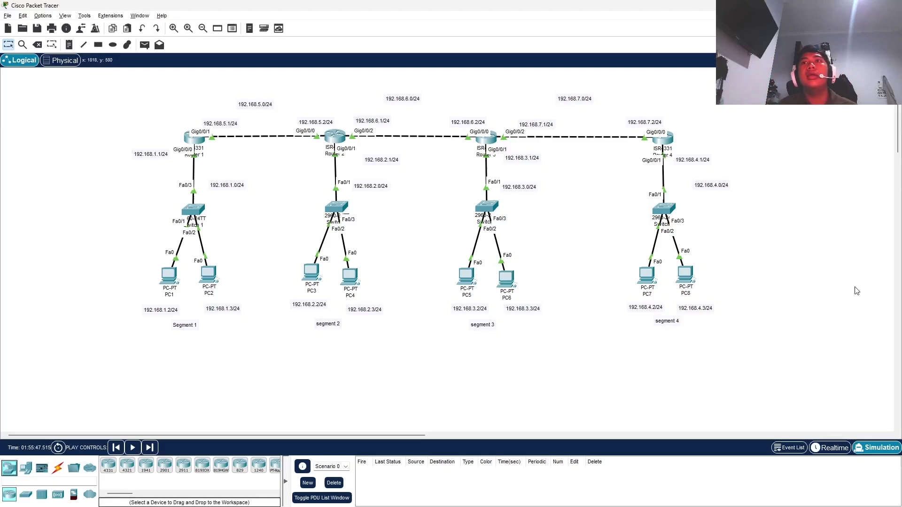
click(831, 448)
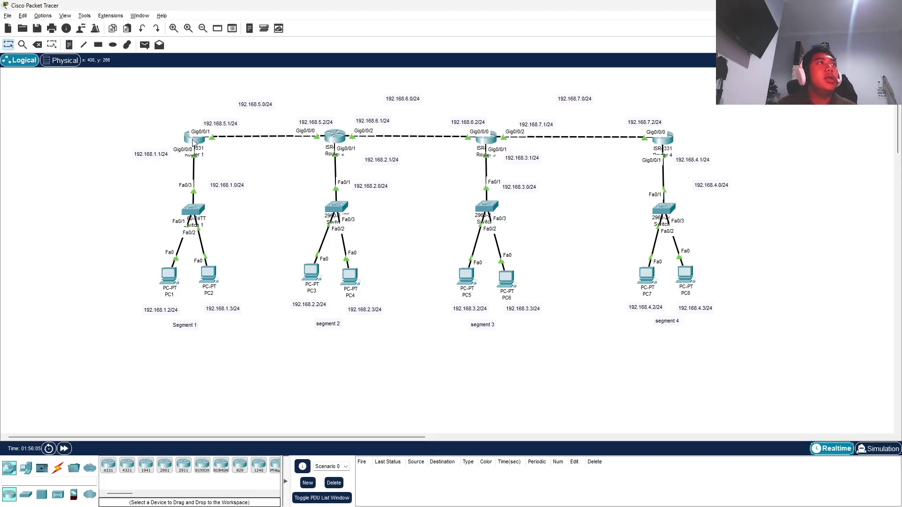
Remove Router 1's static routes to 192.168.2.0/24, 192.168.3.0/24 and 192.168.4.0/24 via 192.168.5.2.
mouse_move(192, 143)
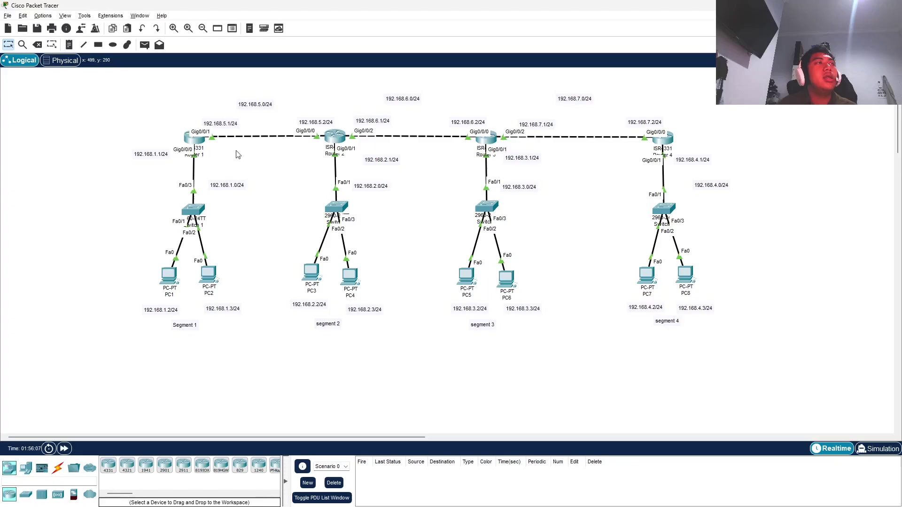
click(197, 147)
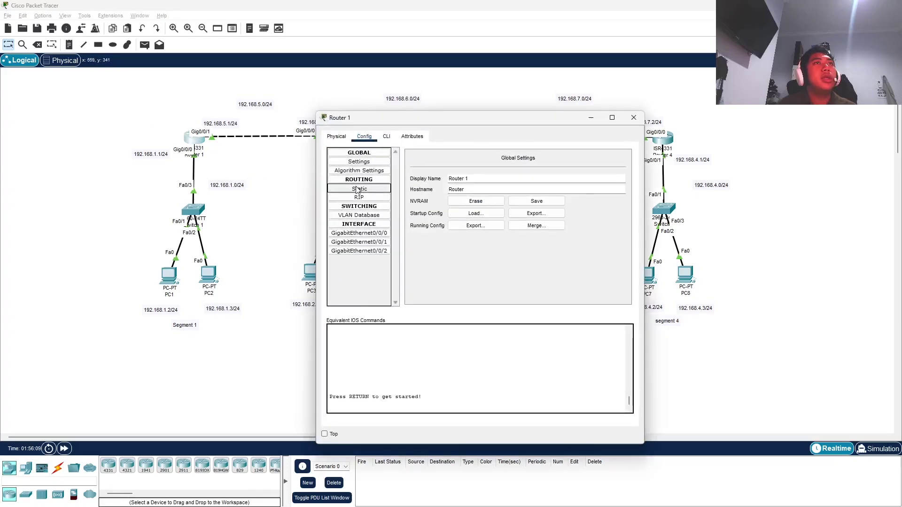
click(357, 189)
click(516, 242)
click(603, 326)
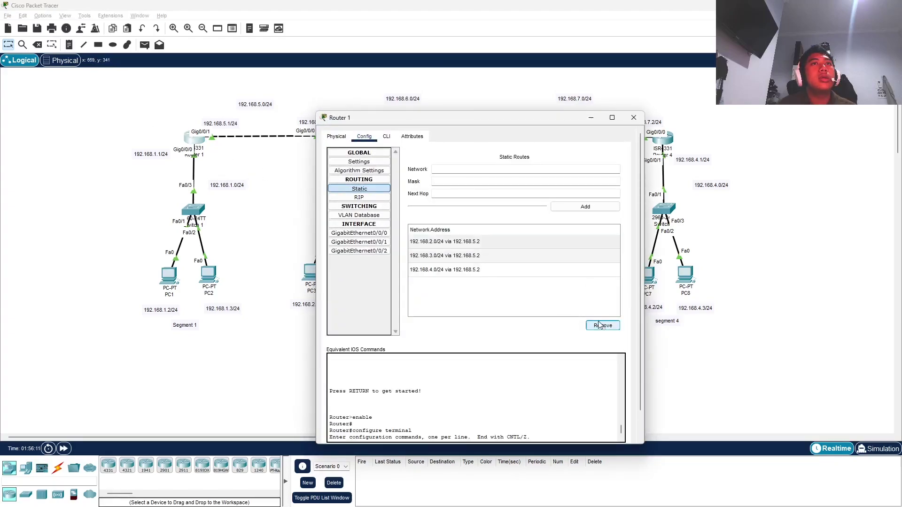
click(538, 254)
click(612, 327)
click(516, 242)
click(603, 325)
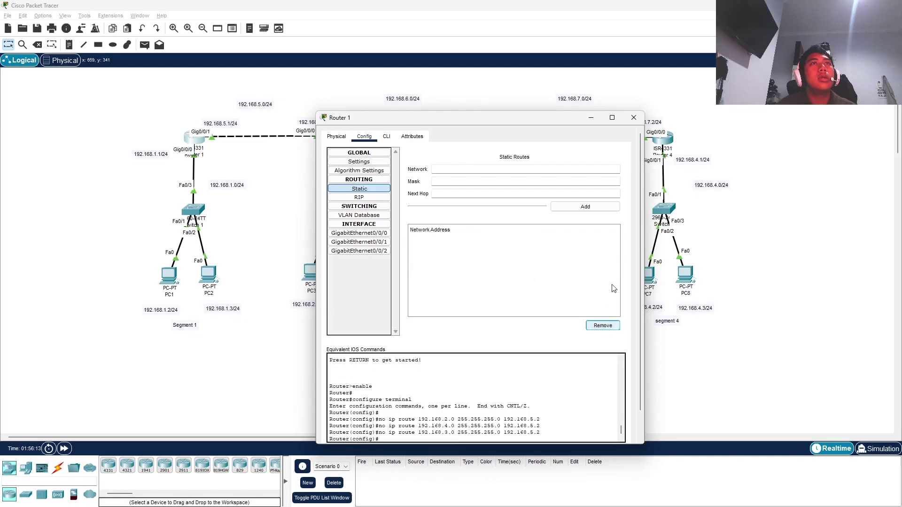
click(612, 118)
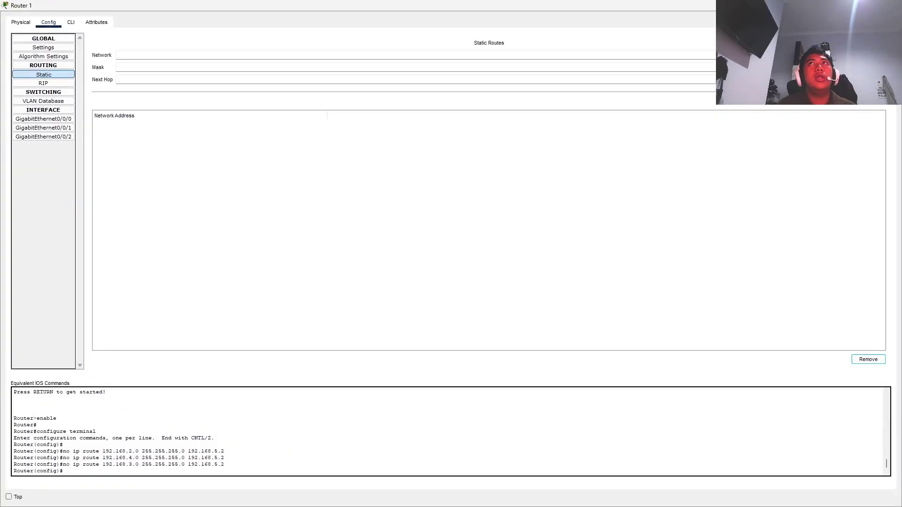
click(869, 5)
click(634, 115)
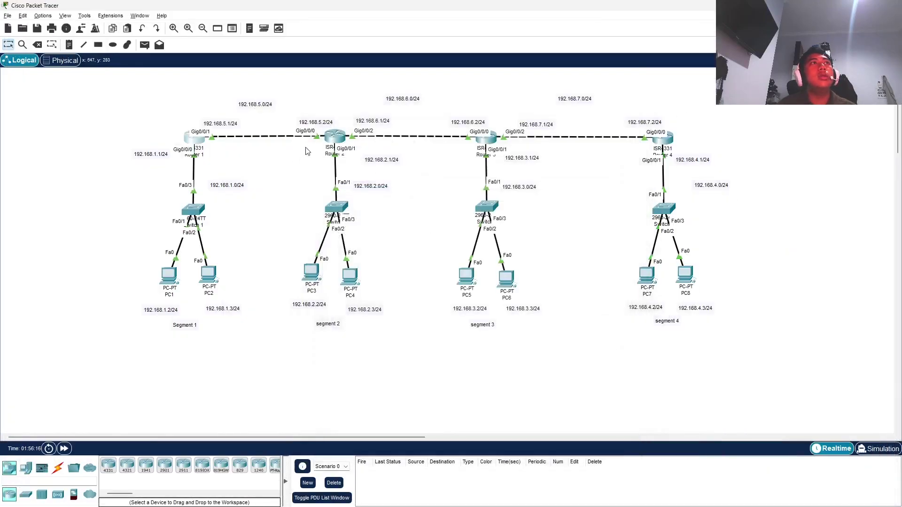
Remove Router 2's static routes to 192.168.3.0/24 and 192.168.4.0/24 via 192.168.6.2 and to 192.168.1.0/24 via 192.168.5.1.
click(334, 138)
click(359, 189)
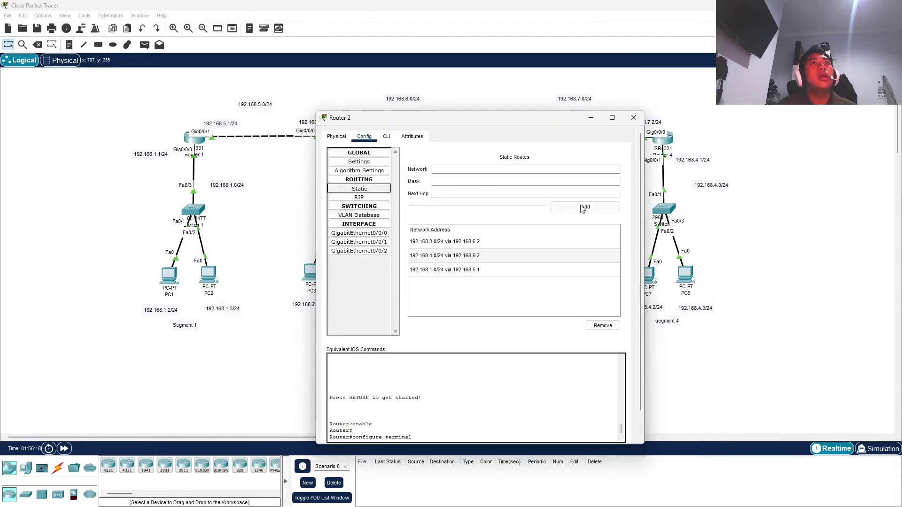
click(571, 255)
click(573, 243)
click(604, 325)
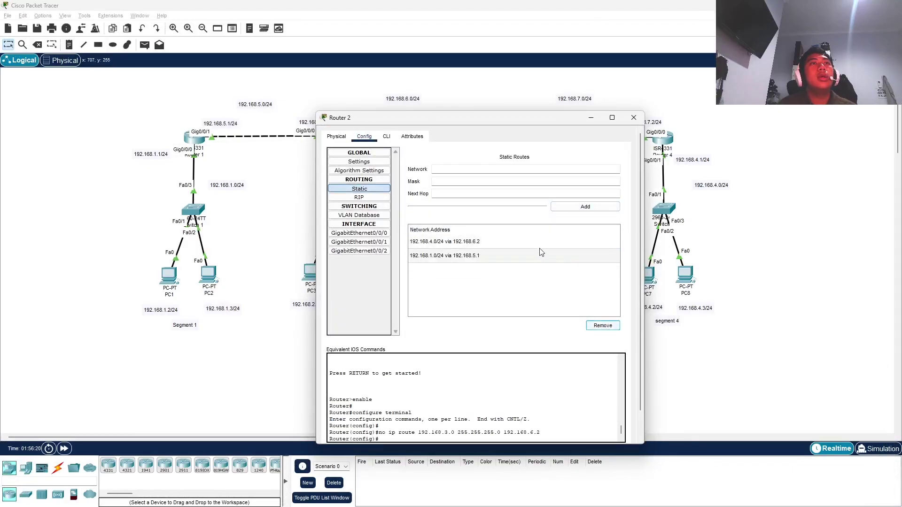
click(545, 242)
click(603, 326)
click(603, 326)
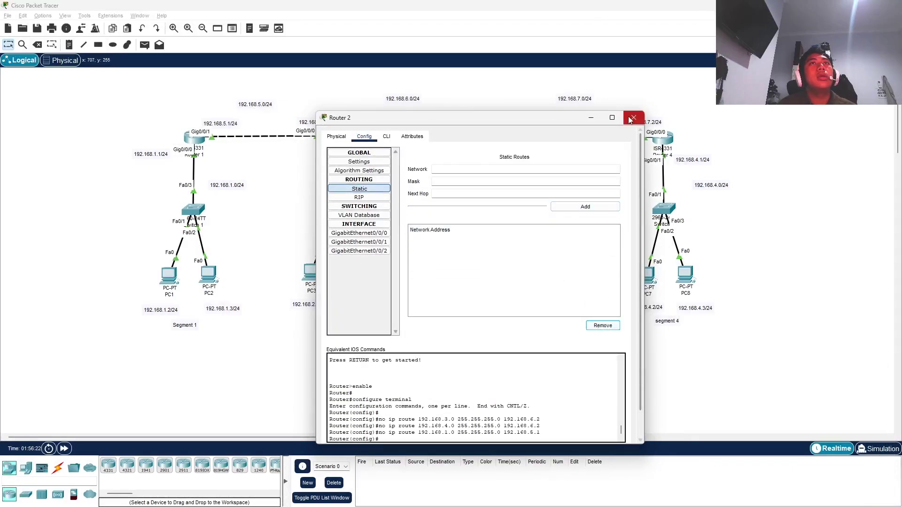
click(634, 117)
Remove Router 3's static routes to 192.168.4.0/24 via 192.168.7.2 and to 192.168.1.0/24 and 192.168.2.0/24 via 192.168.6.1.
click(475, 139)
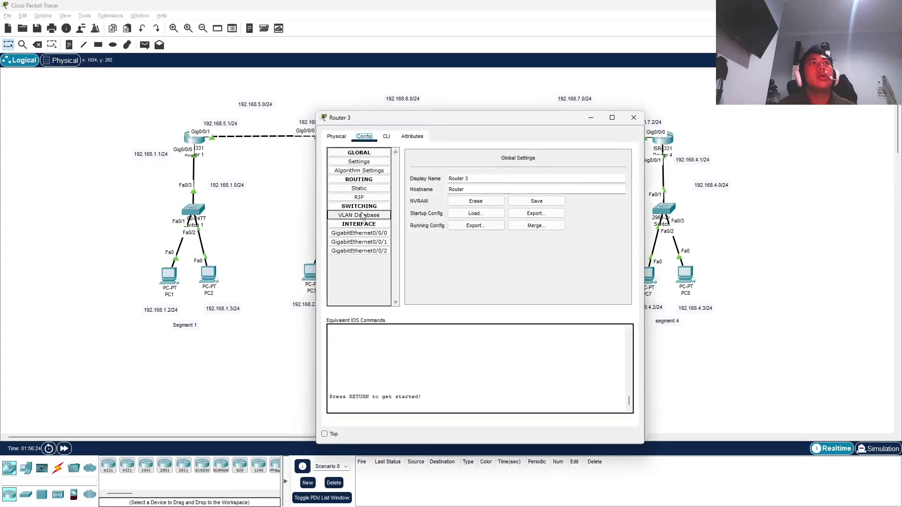
click(359, 188)
click(531, 243)
click(603, 326)
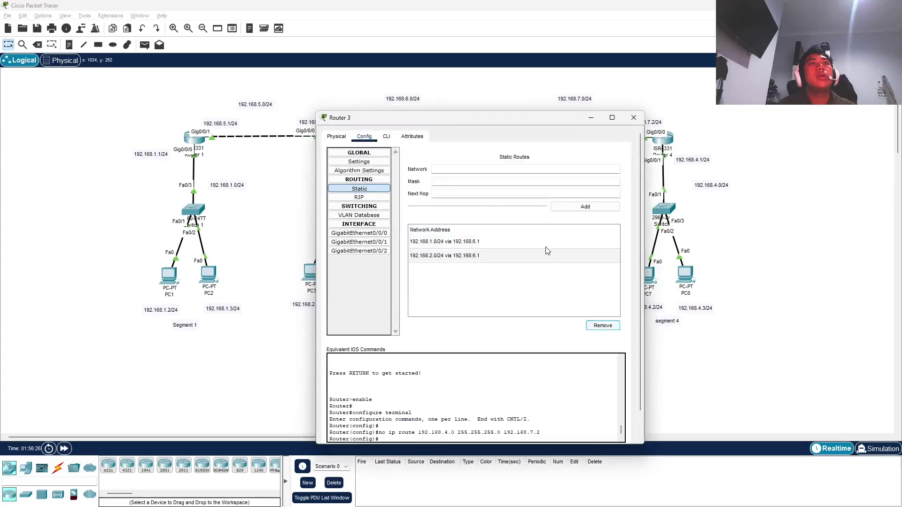
click(546, 243)
click(602, 325)
click(604, 325)
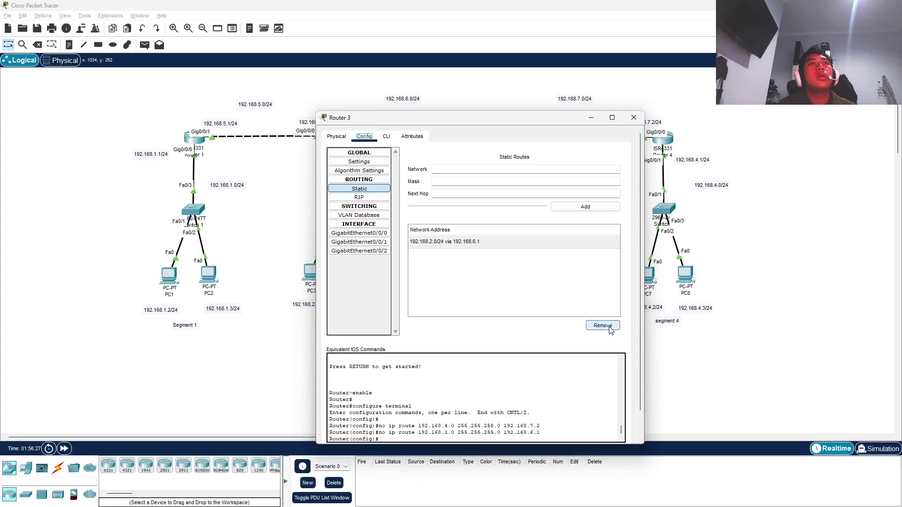
click(572, 244)
click(599, 326)
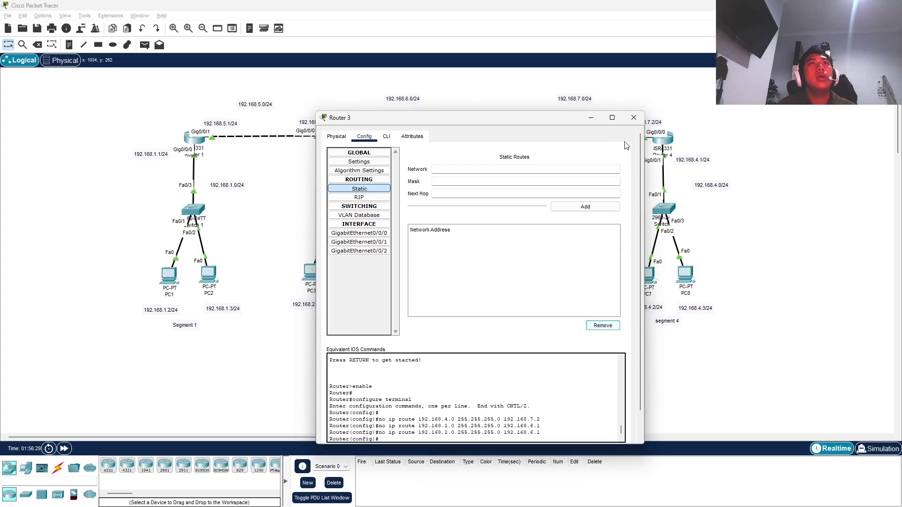
click(634, 117)
Remove Router 4's static routes to 192.168.1.0/24, 192.168.2.0/24 and 192.168.3.0/24 via 192.168.7.1.
click(663, 137)
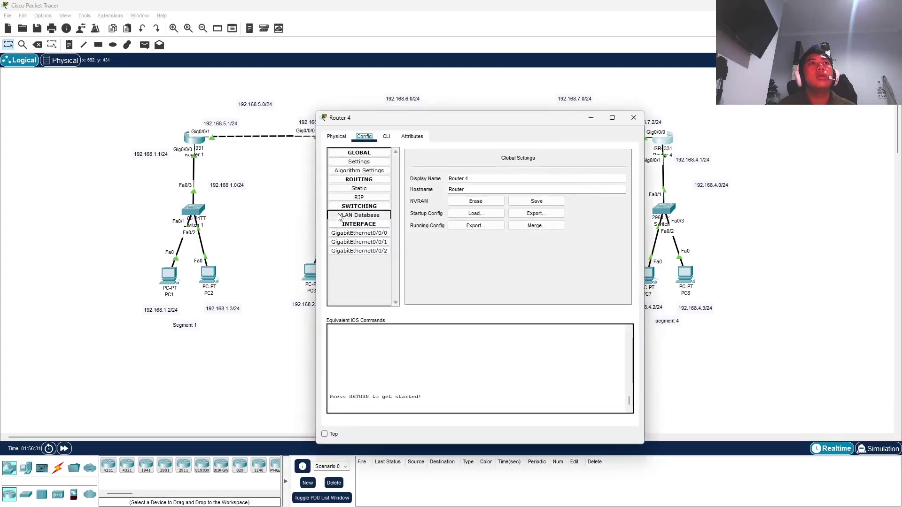
click(360, 189)
click(486, 241)
click(603, 325)
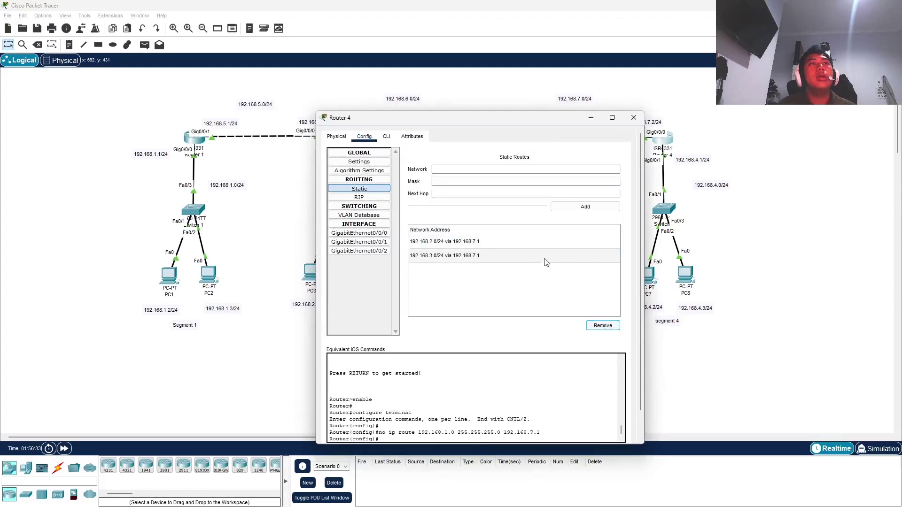
click(540, 242)
click(602, 325)
click(559, 264)
click(601, 326)
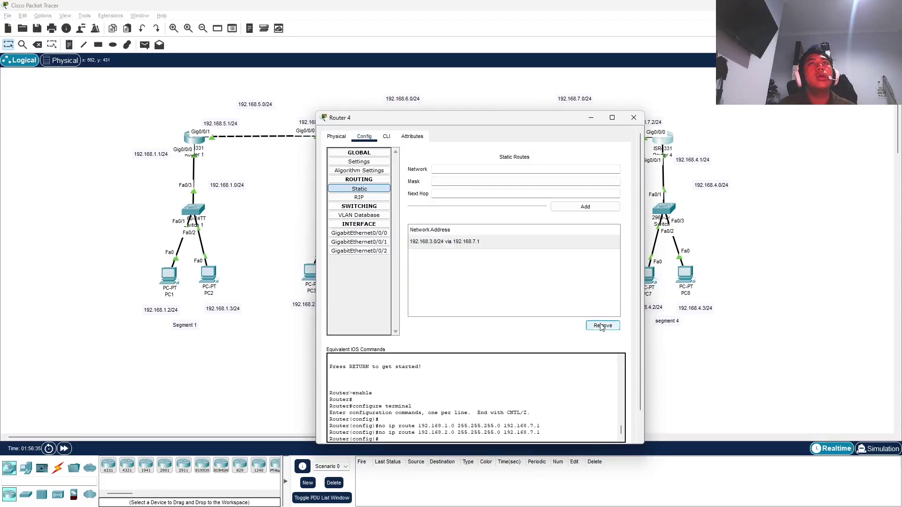
click(602, 325)
click(634, 118)
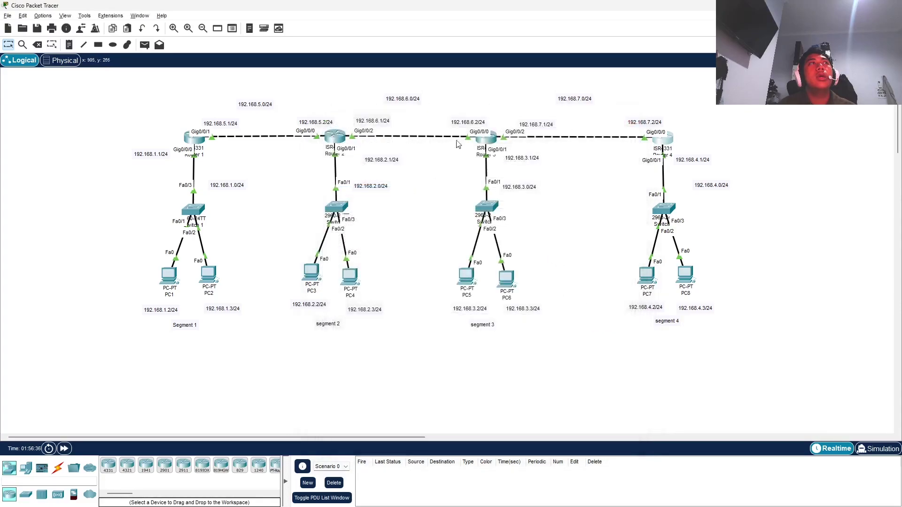
click(193, 144)
click(644, 111)
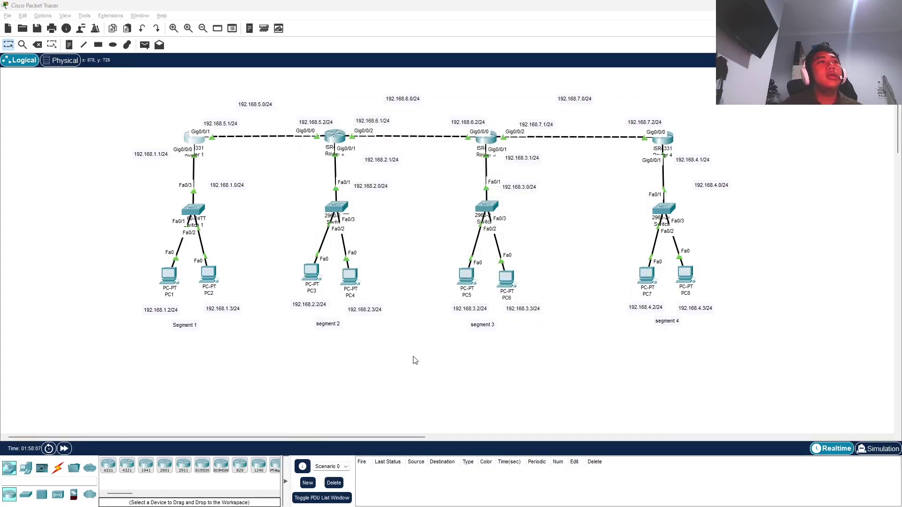
click(415, 360)
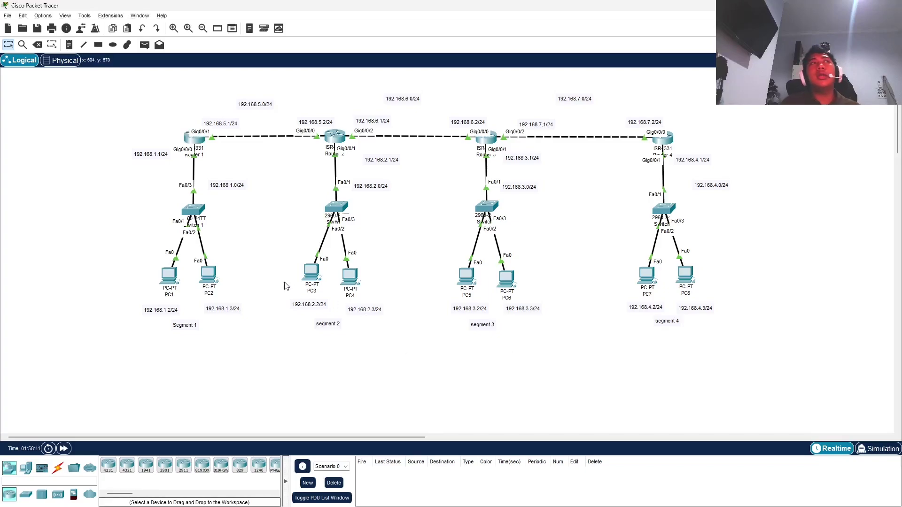
Open the RIP routing configuration of Router 1.
click(193, 146)
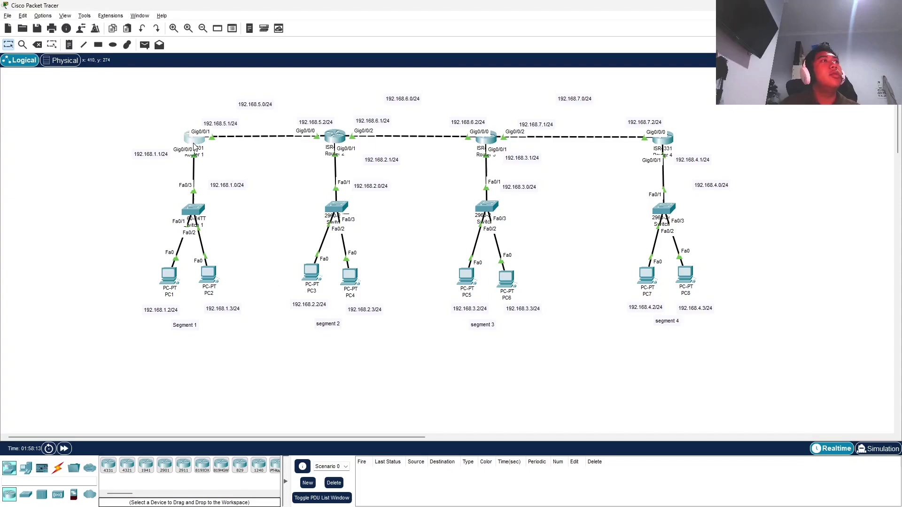
drag(491, 118, 476, 143)
click(389, 195)
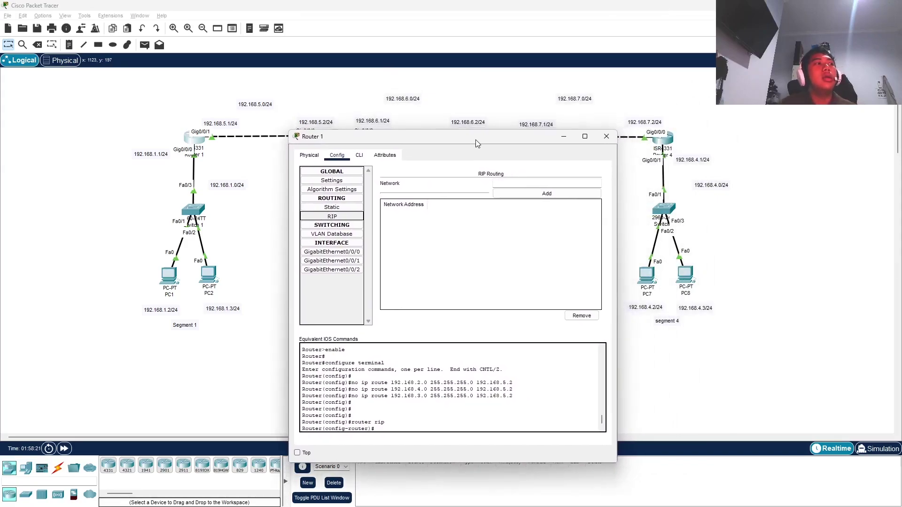
drag(476, 143, 441, 165)
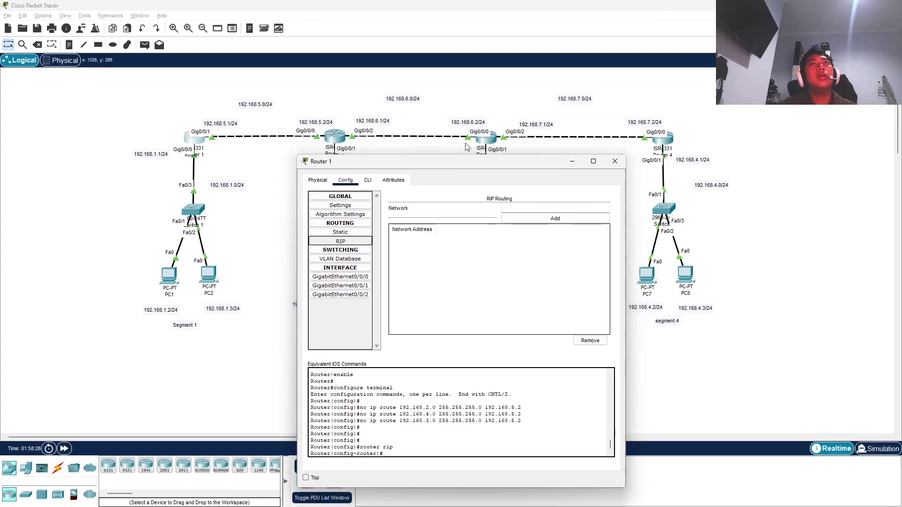
click(362, 232)
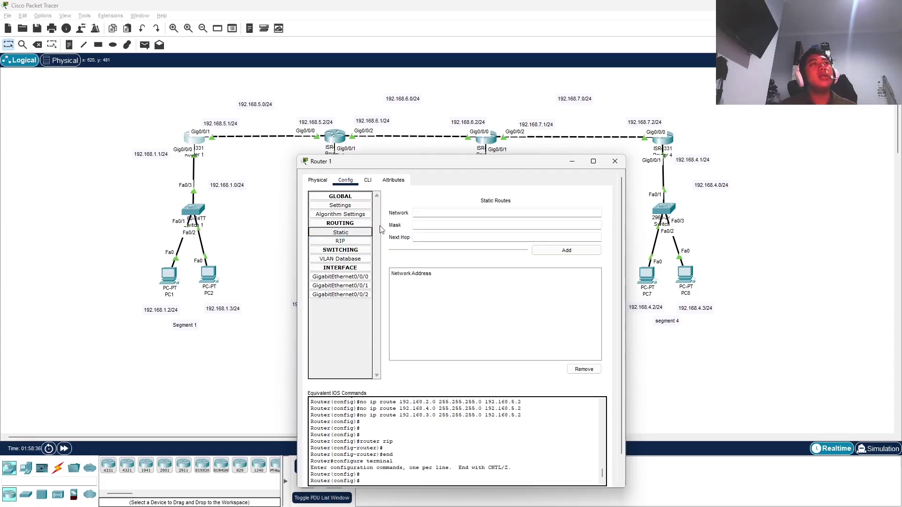
click(339, 241)
drag(405, 161, 416, 174)
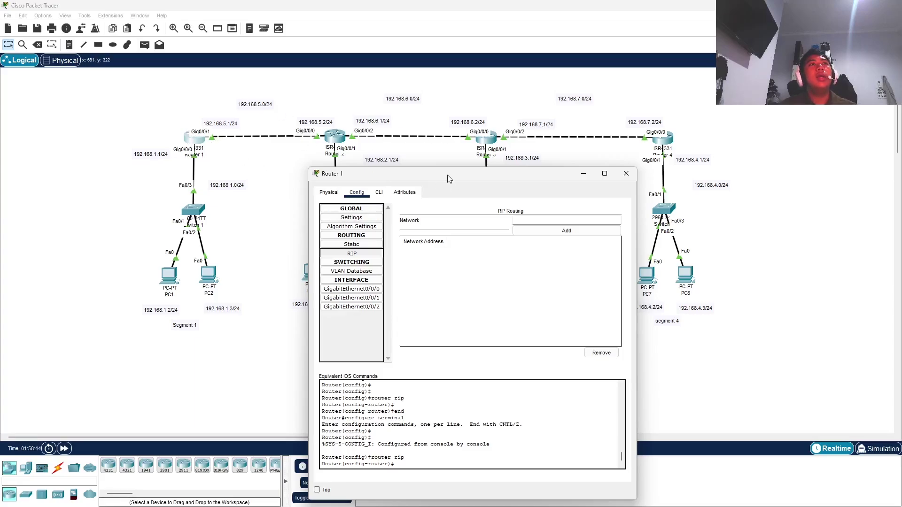
drag(448, 178, 469, 158)
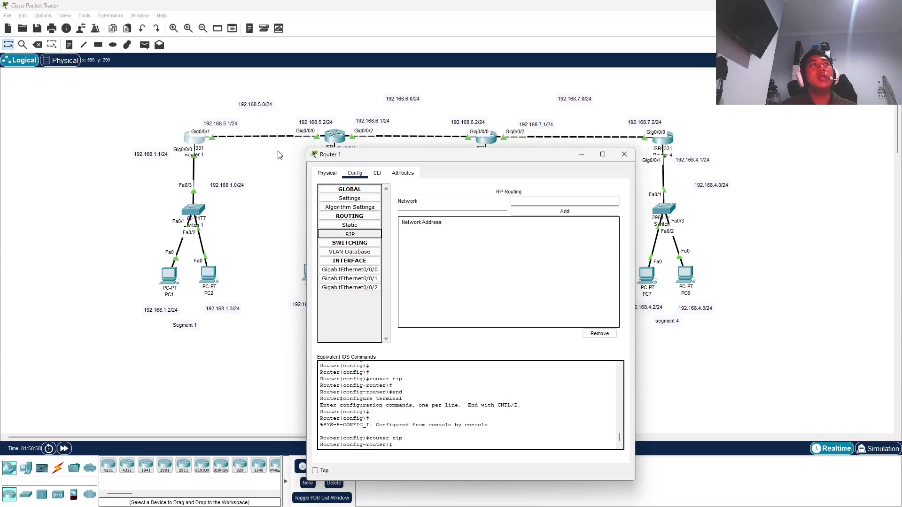
drag(357, 155, 329, 170)
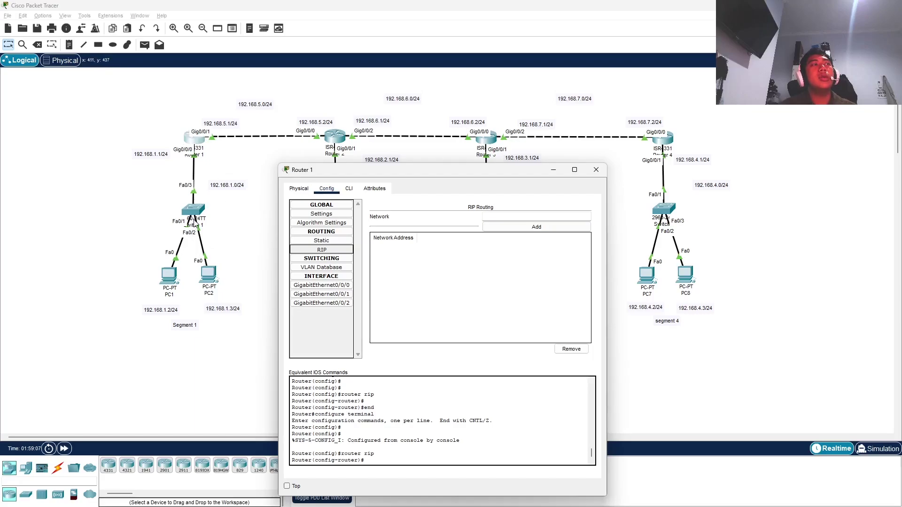
drag(372, 174, 359, 180)
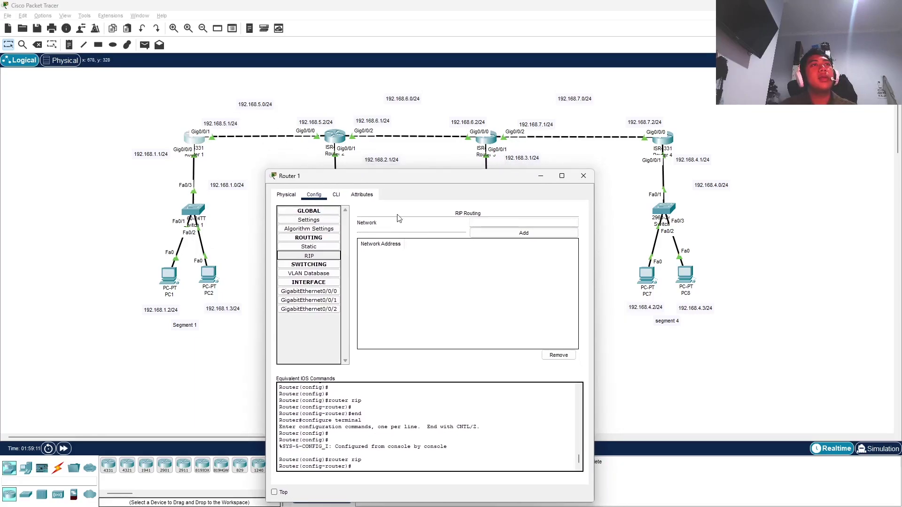
drag(370, 177, 379, 170)
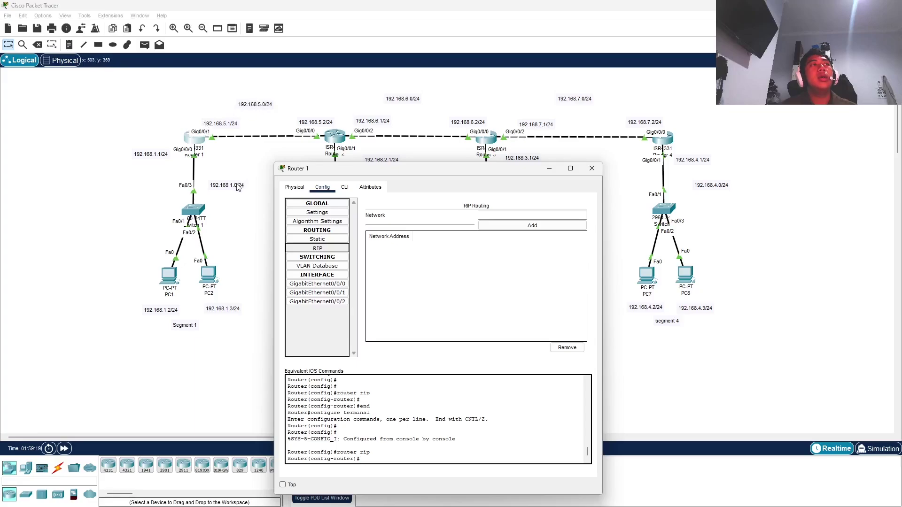
drag(351, 165, 366, 159)
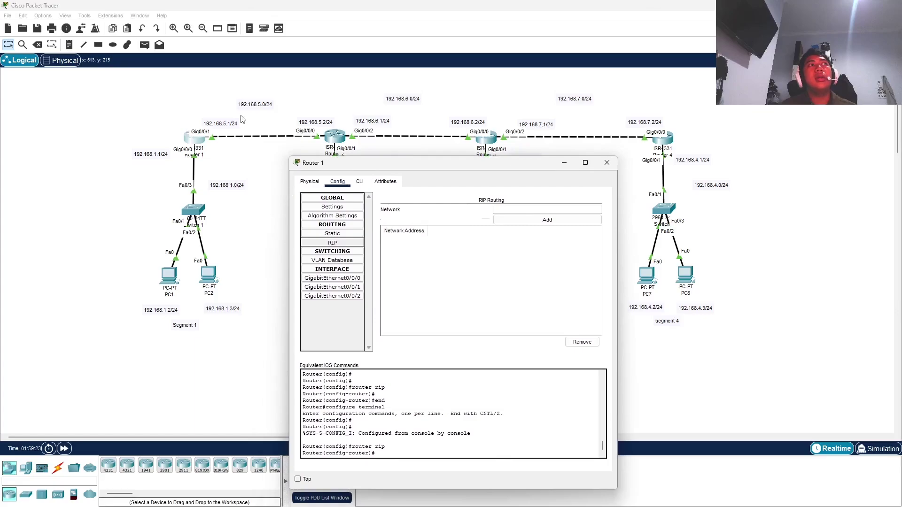
Add network 192.168.1.0 to Router 1's RIP routing.
click(498, 207)
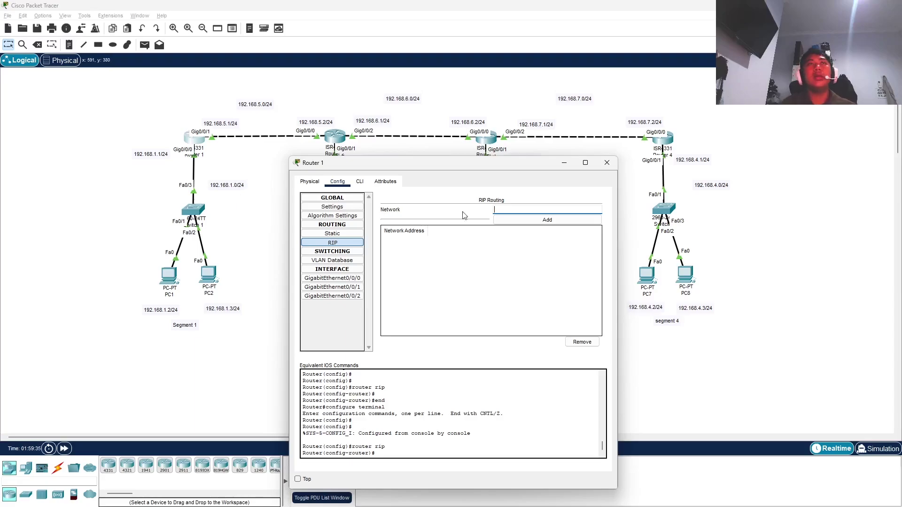
click(511, 212)
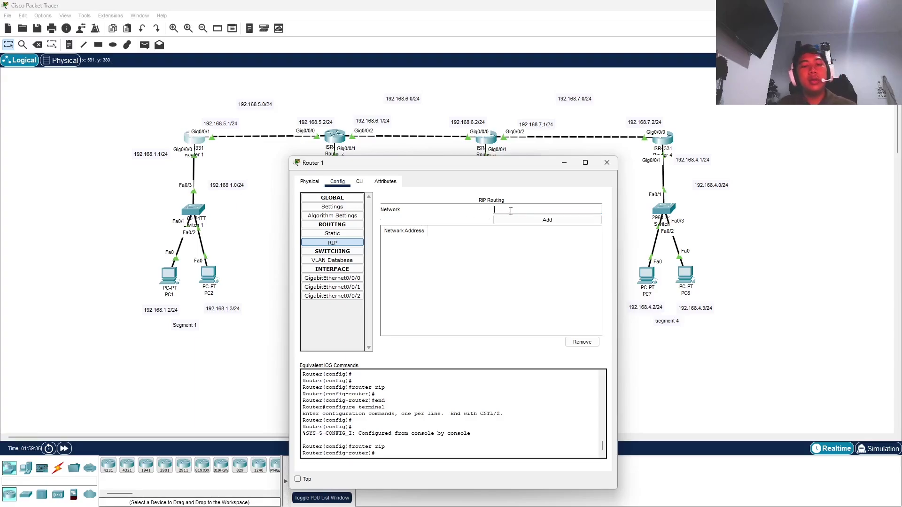
text(19)
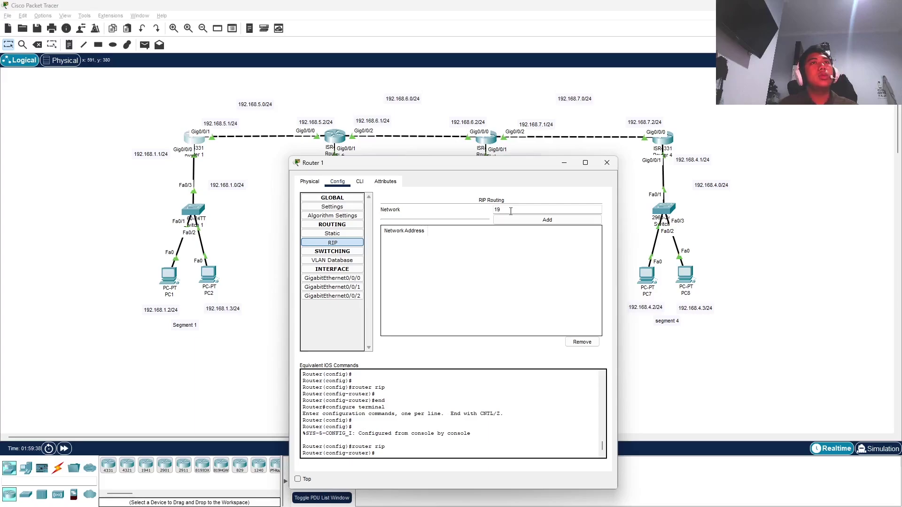
text(2.168.1.0)
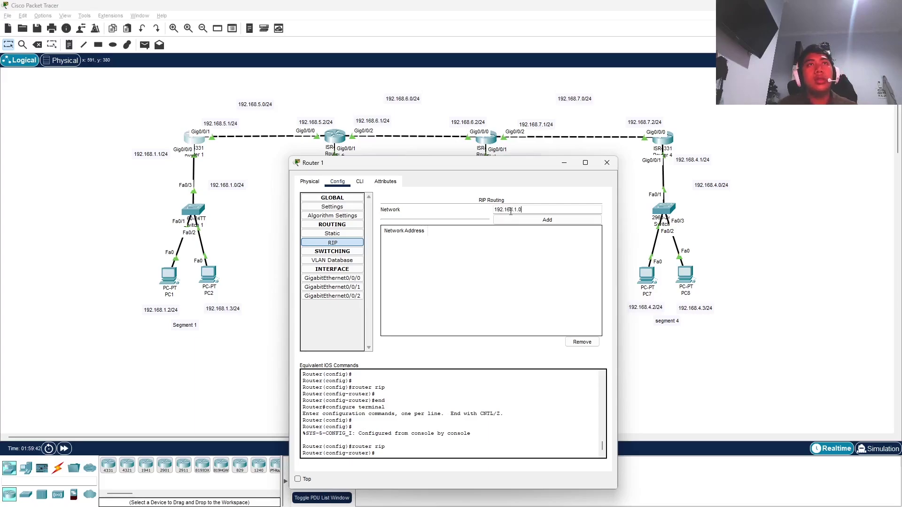
click(517, 220)
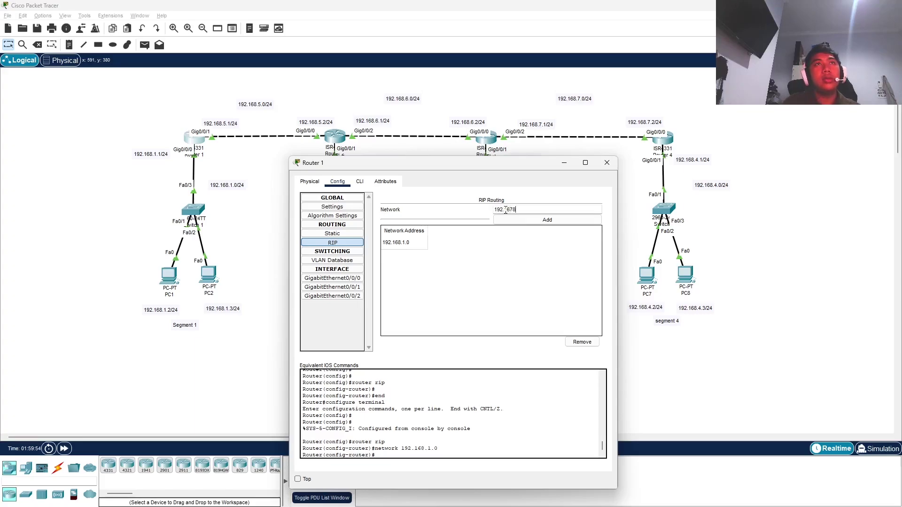
Add network 192.168.5.0 to Router 1's RIP routing and close the router's configuration window.
click(506, 211)
text(.5.0)
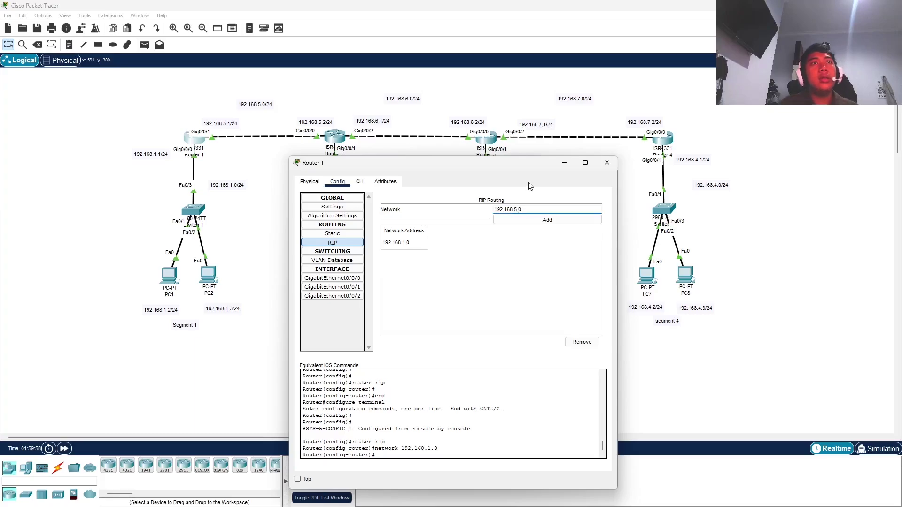
click(532, 221)
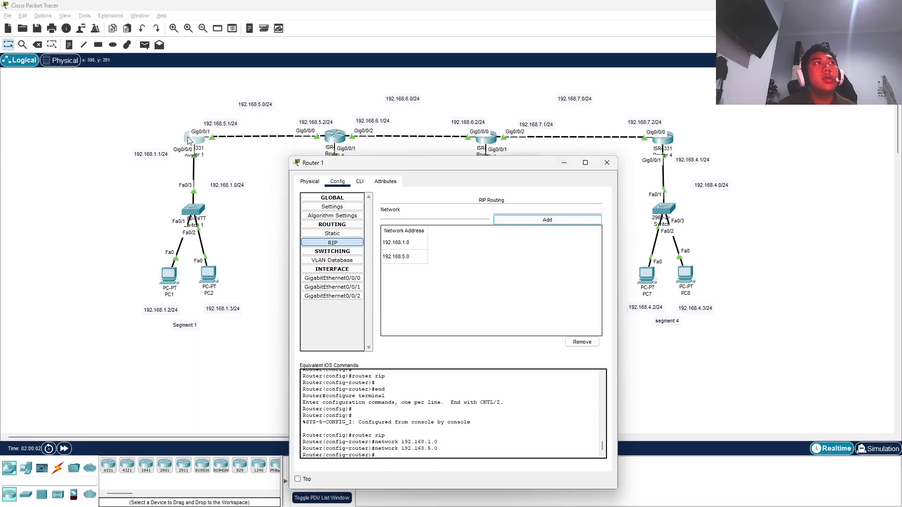
drag(576, 164, 539, 180)
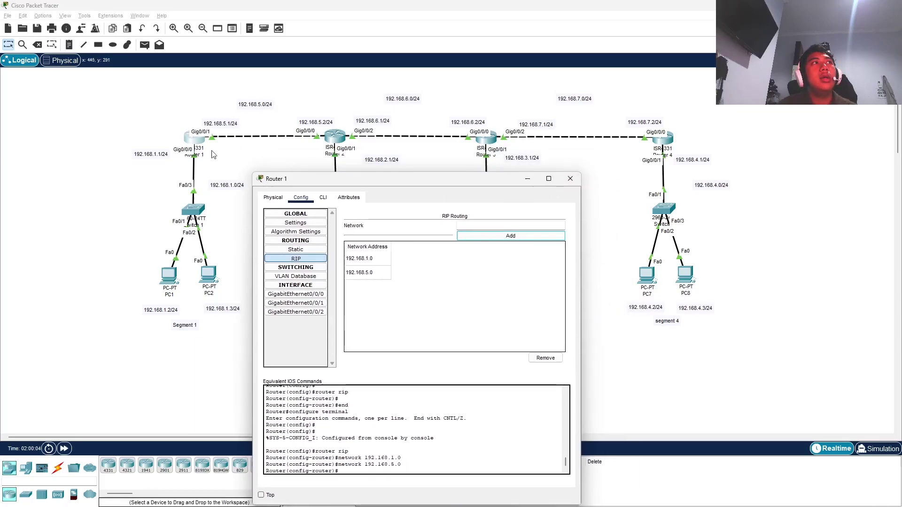
click(570, 179)
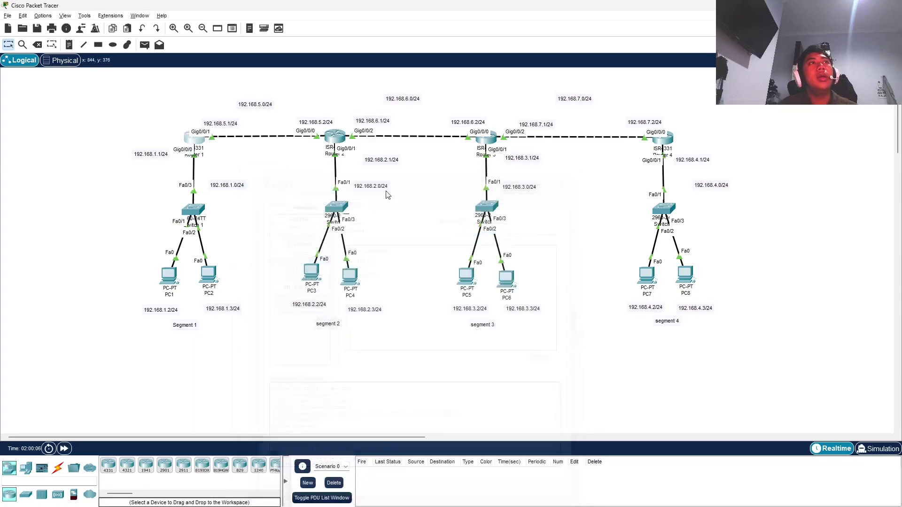
Open Router 2's RIP routing configuration and add network 192.168.5.0.
click(336, 137)
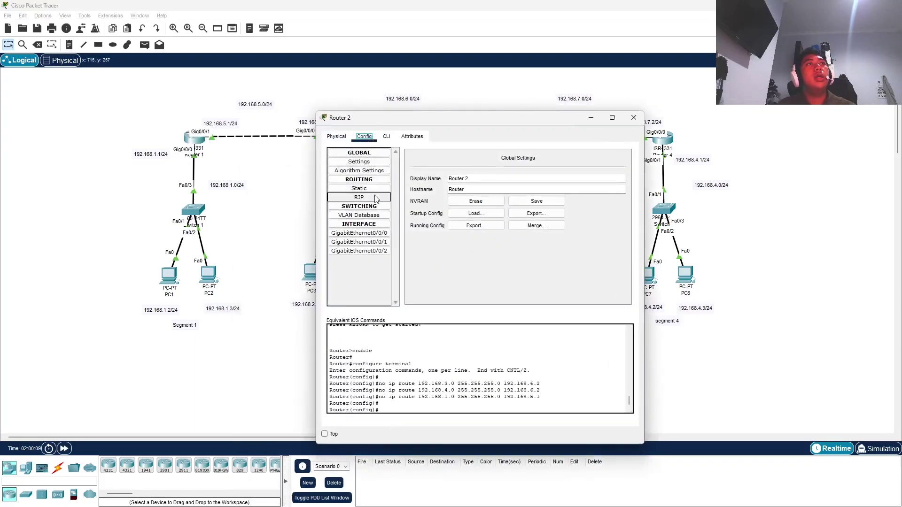
click(376, 198)
drag(458, 122, 507, 209)
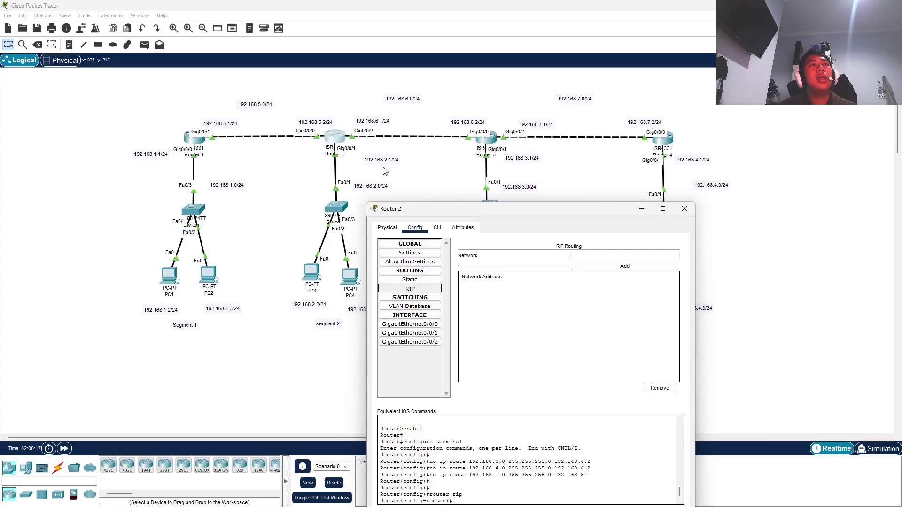
drag(476, 211, 443, 175)
click(588, 217)
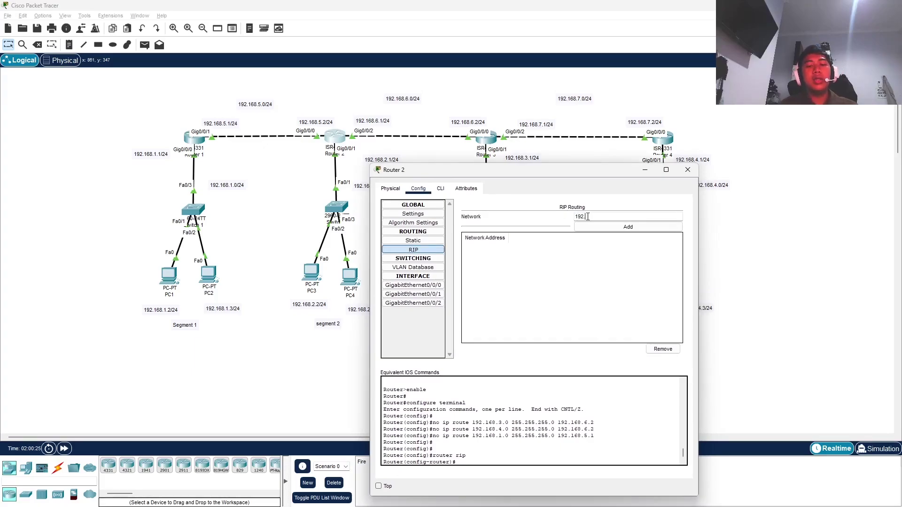
text(192.168.5.0)
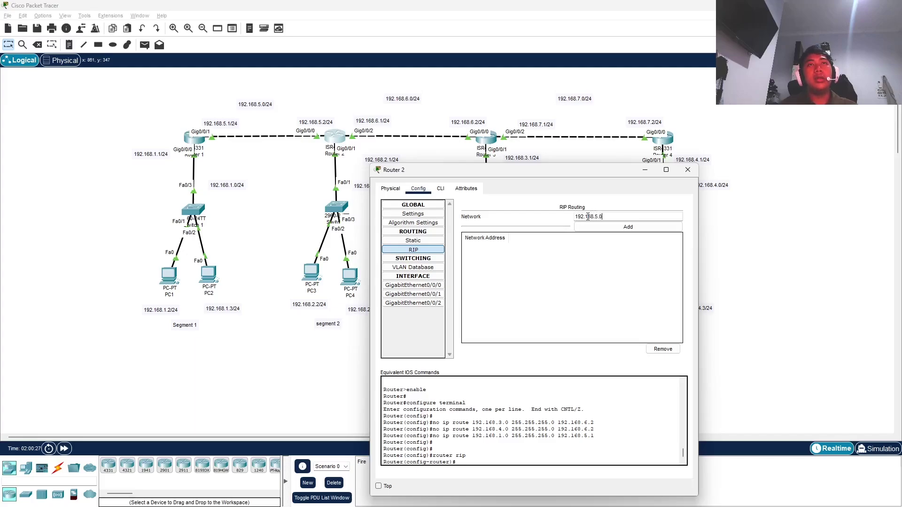
click(578, 227)
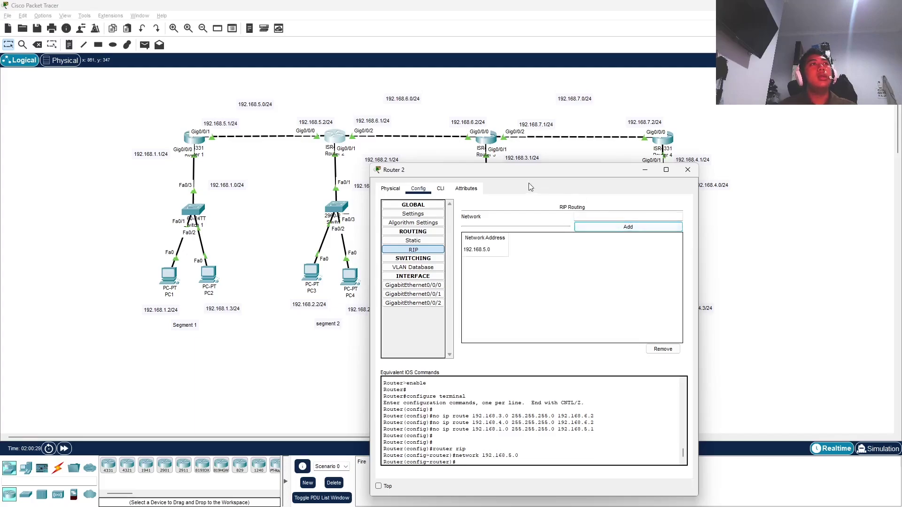
Add network 192.168.2.0 to Router 2's RIP routing.
drag(509, 177, 560, 188)
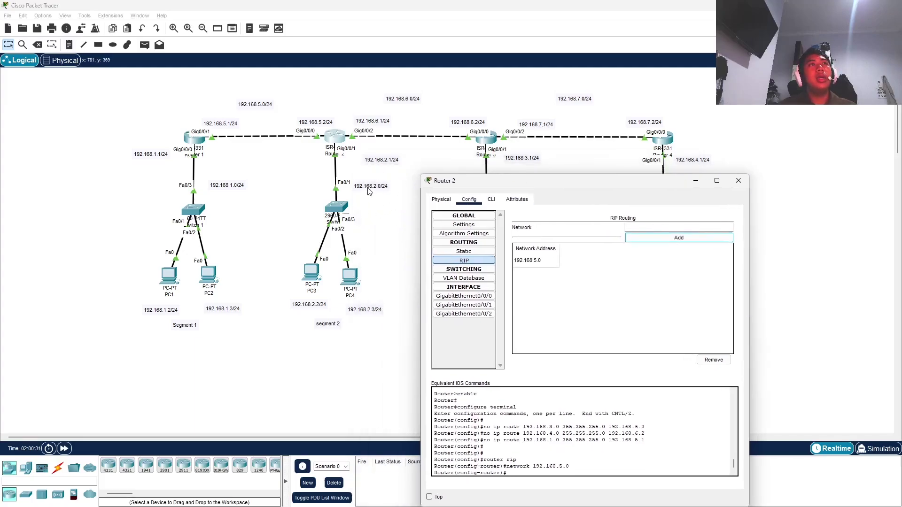
click(648, 228)
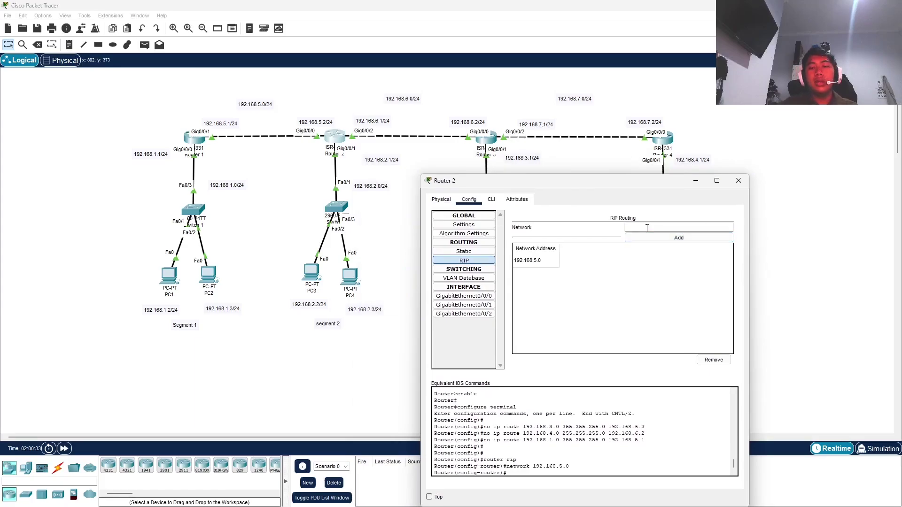
text(192.168.2.0)
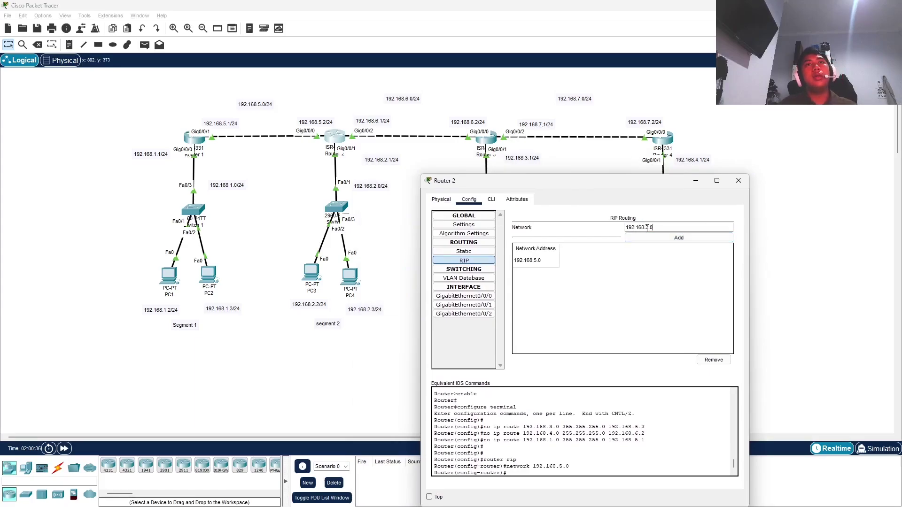
click(679, 238)
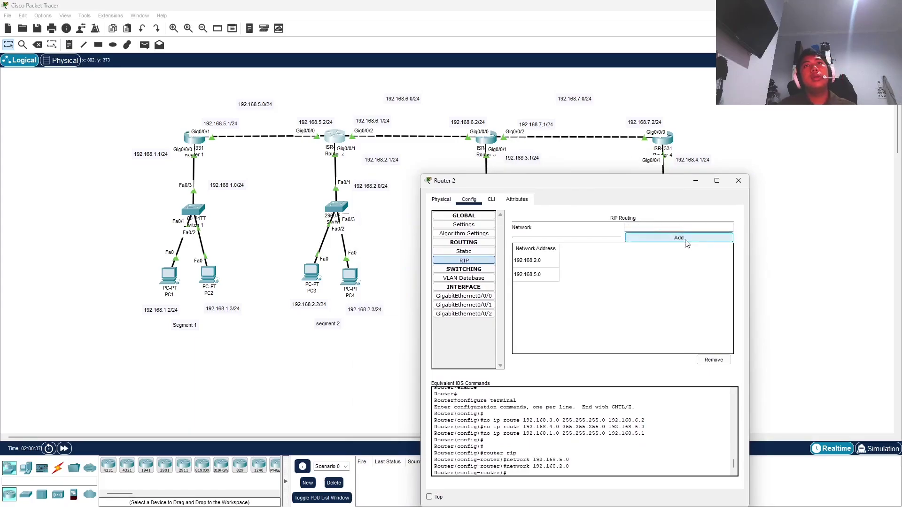
Add network 192.168.6.0 to Router 2's RIP routing and close the router's configuration window.
drag(624, 187, 592, 195)
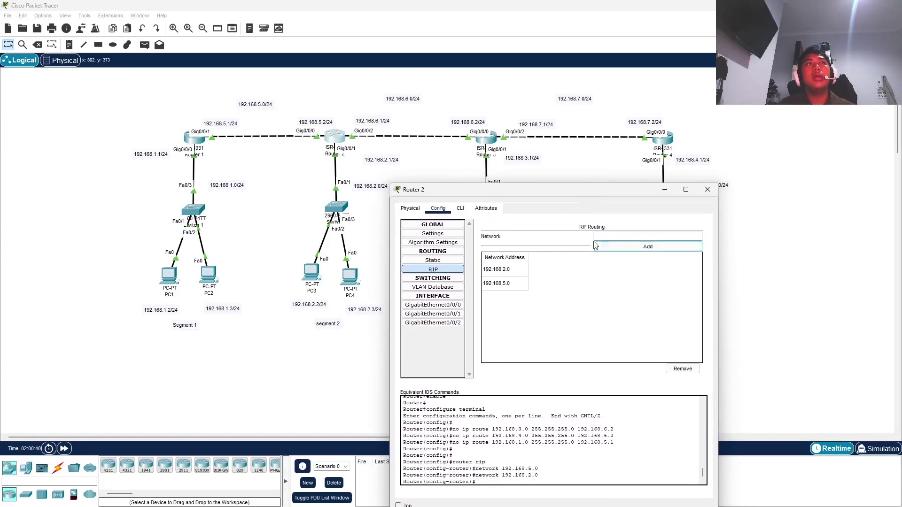
click(644, 237)
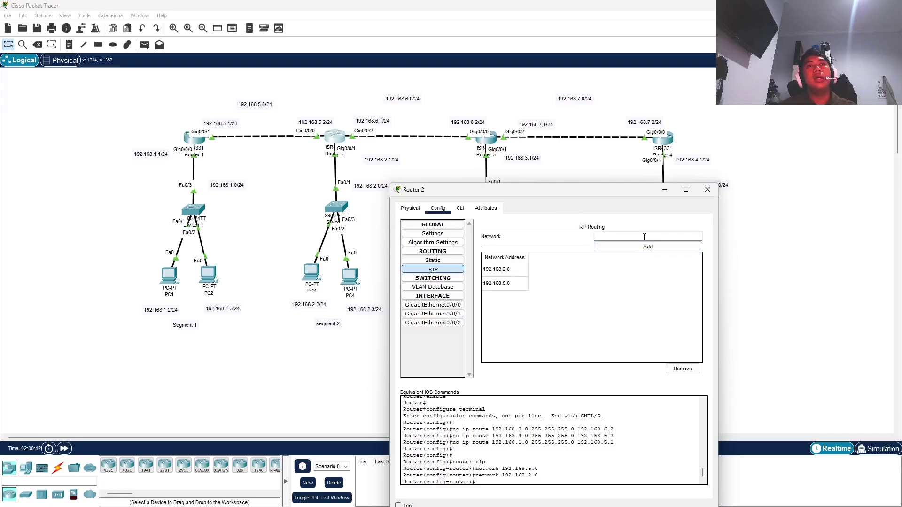
text(192.168)
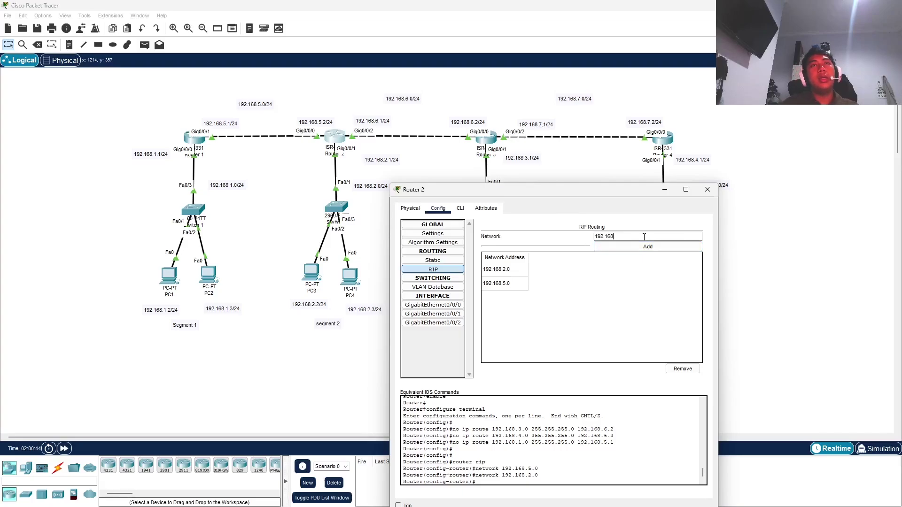
text(.)
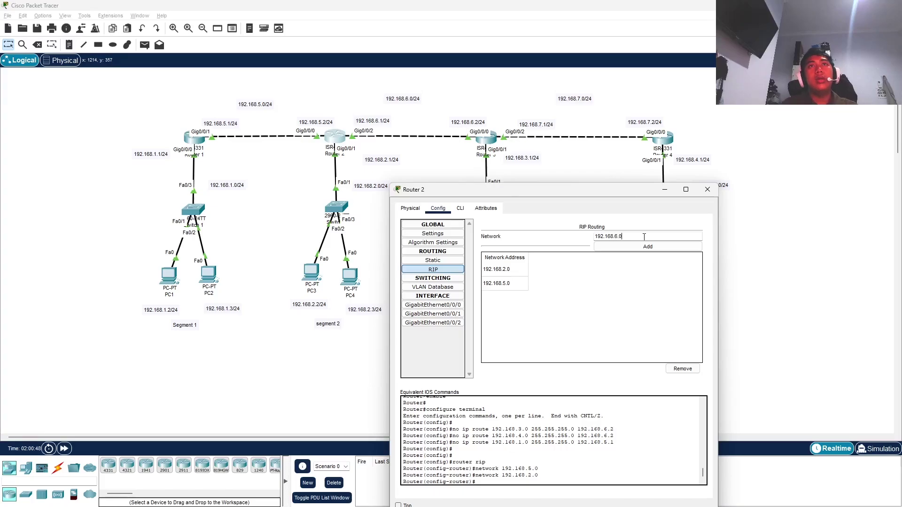
text(6.0)
click(650, 248)
drag(651, 192, 610, 191)
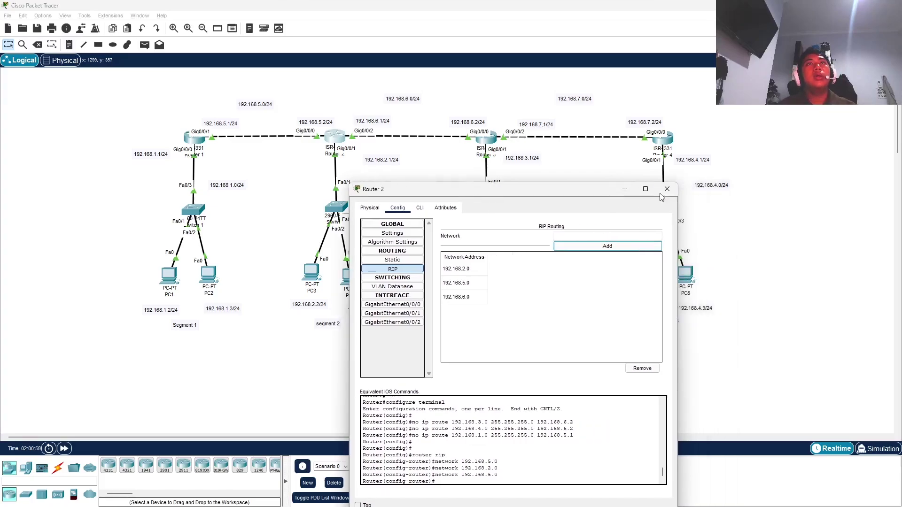
click(666, 189)
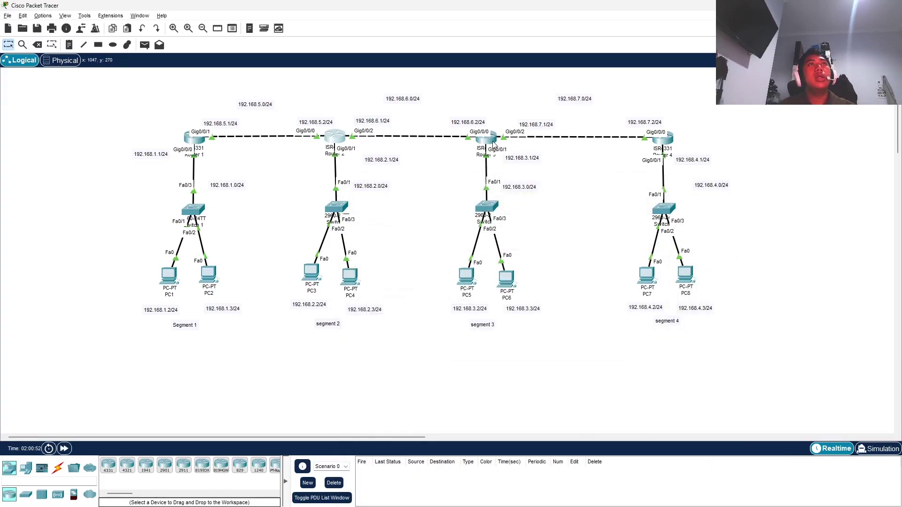
Open Router 3's RIP routing configuration and add network 192.168.6.0.
click(494, 144)
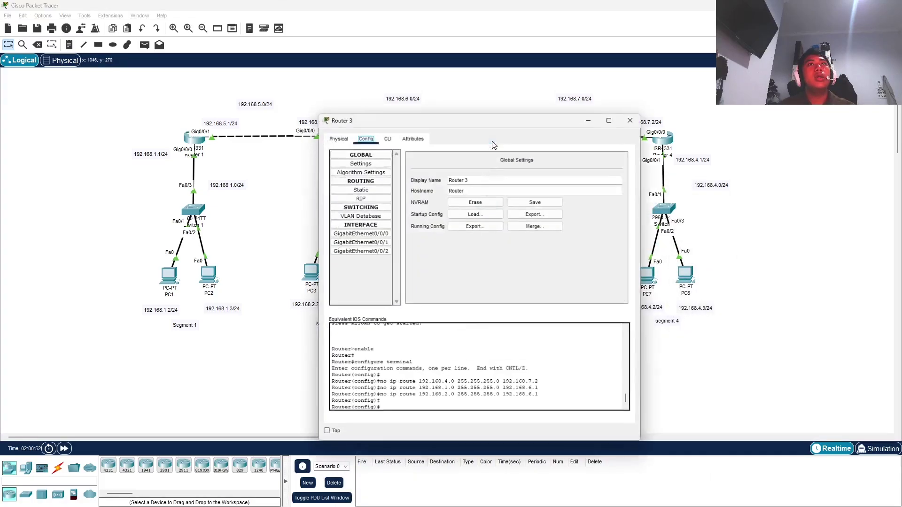
click(368, 199)
click(359, 189)
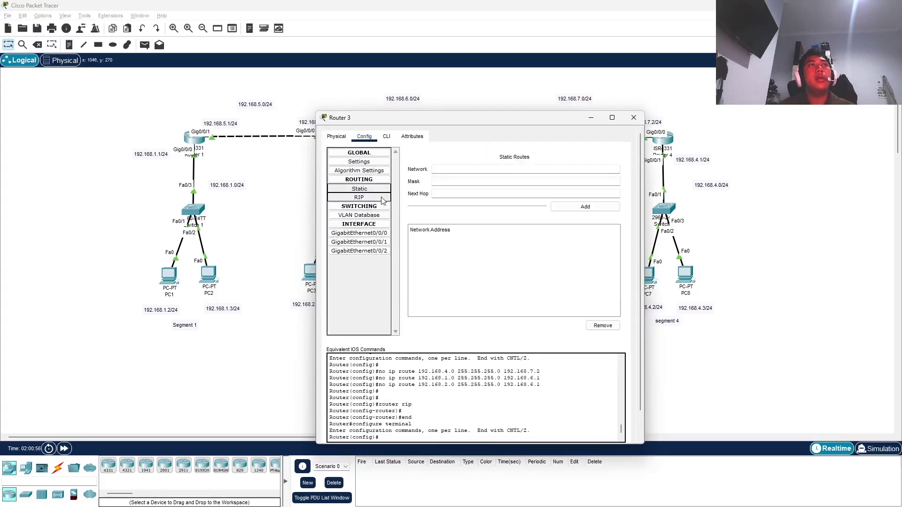
click(360, 197)
drag(513, 129, 509, 183)
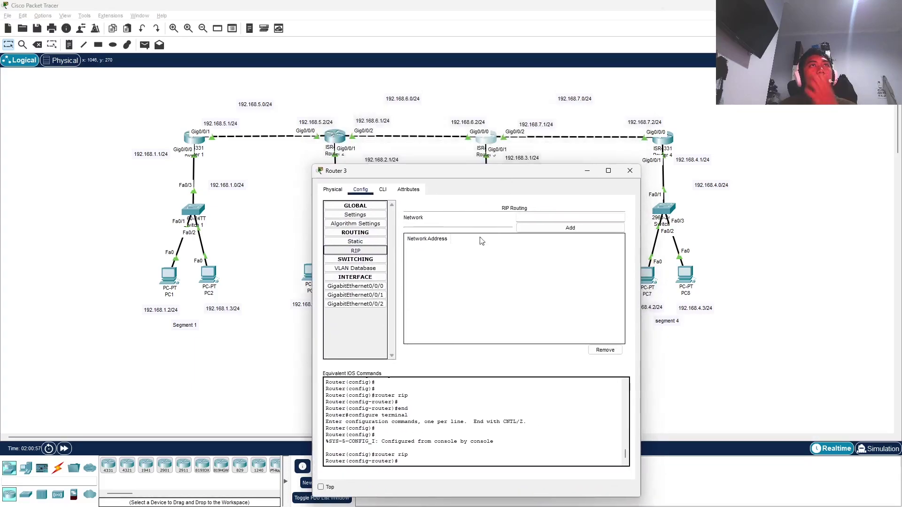
click(537, 218)
text(192.168.6.0)
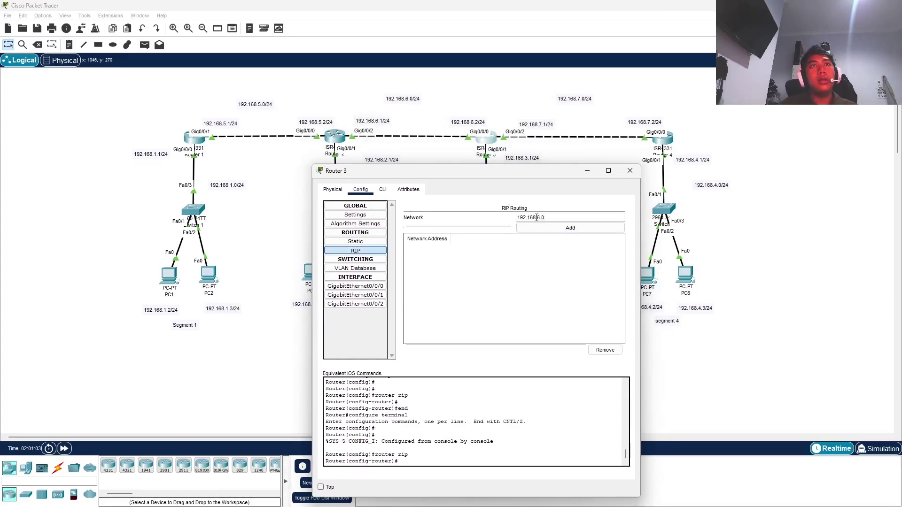
click(571, 228)
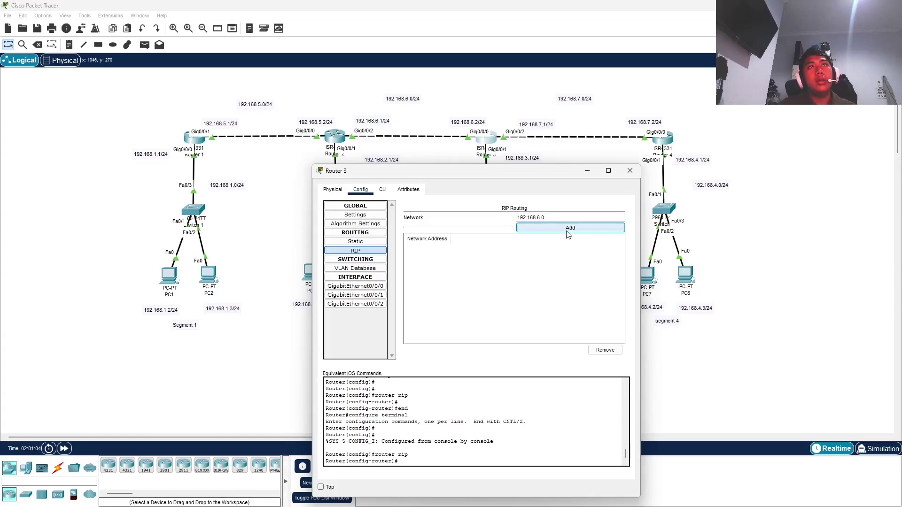
Add network 192.168.3.0 to Router 3's RIP routing.
drag(544, 180, 428, 202)
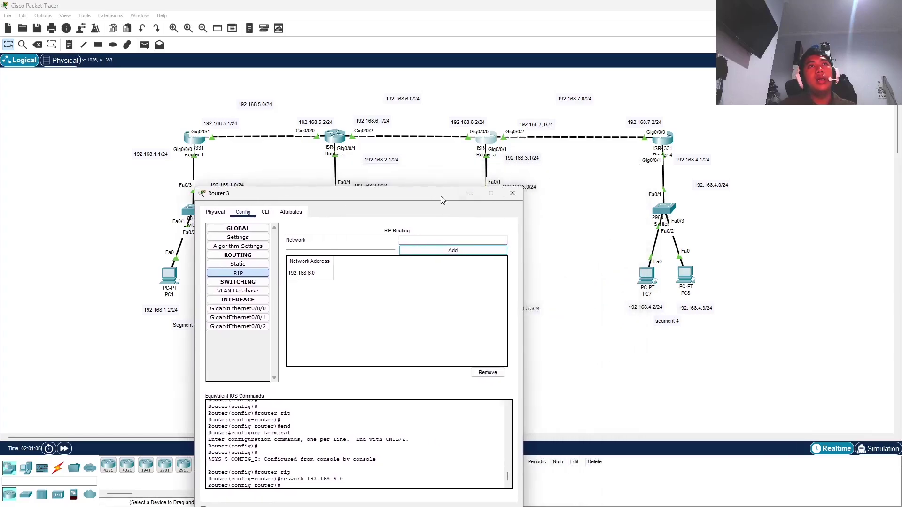
drag(442, 200, 395, 196)
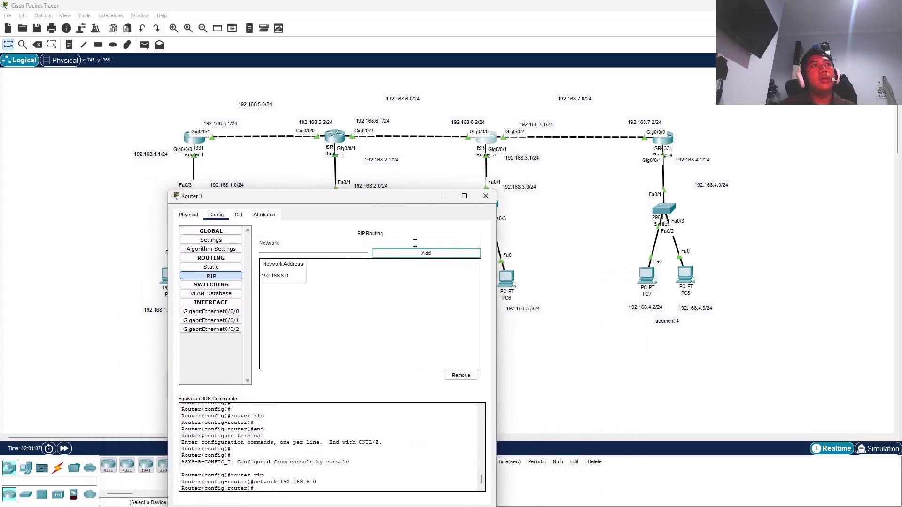
click(415, 244)
text(192.168.3.0)
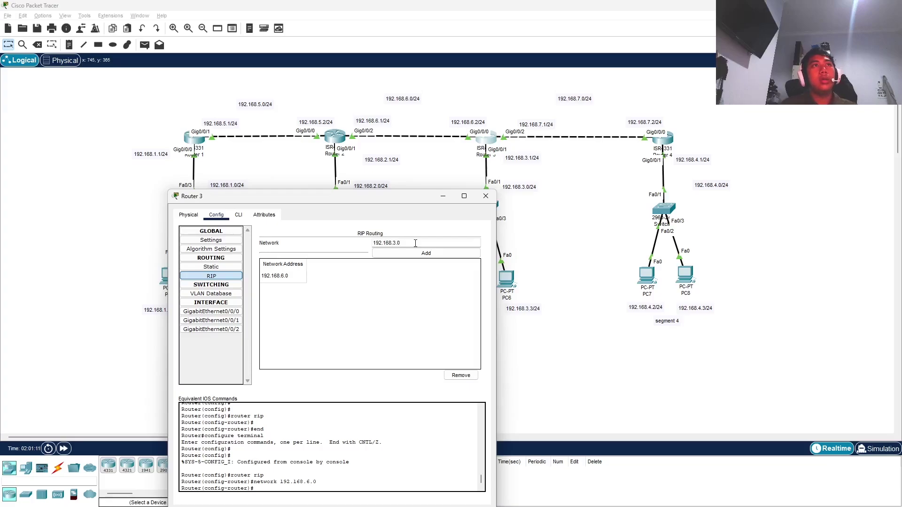
click(416, 254)
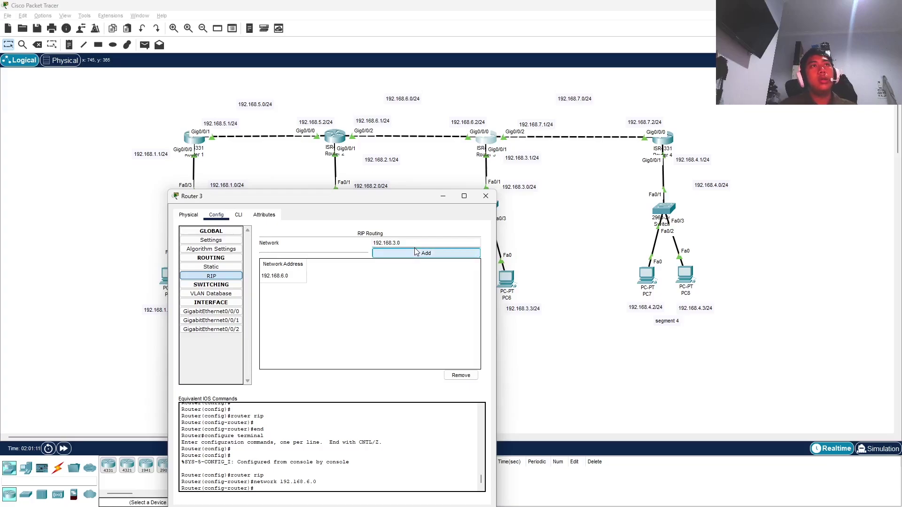
Add network 192.168.7.0 to Router 3's RIP routing and close the router's configuration window.
text(19)
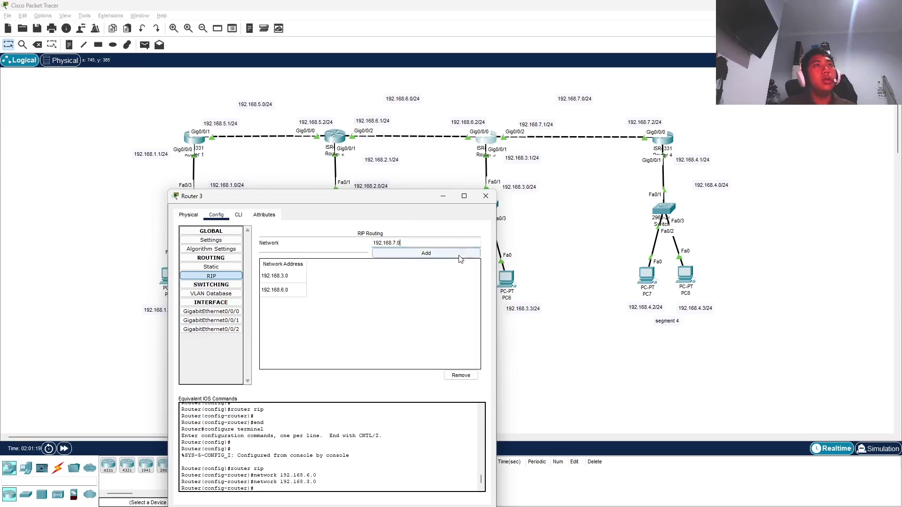
click(416, 253)
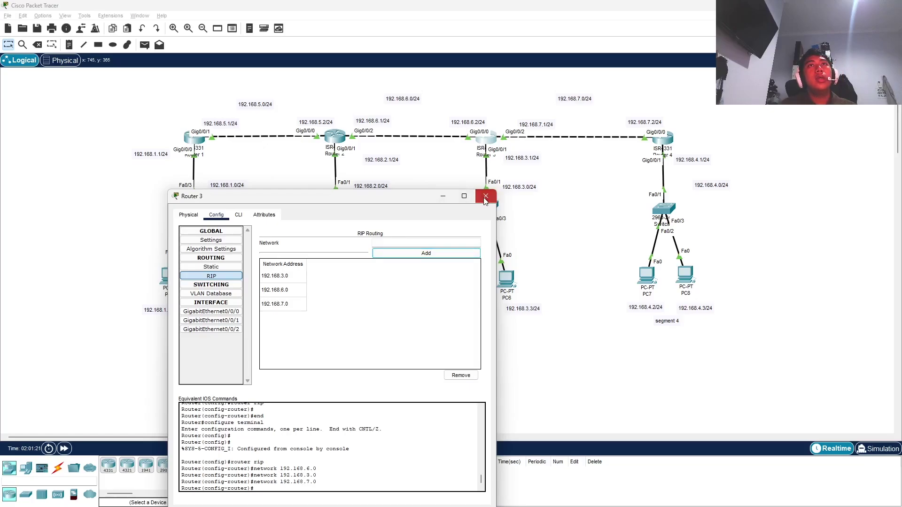
click(485, 196)
Open Router 4's RIP routing configuration and add network 192.168.7.0.
click(670, 144)
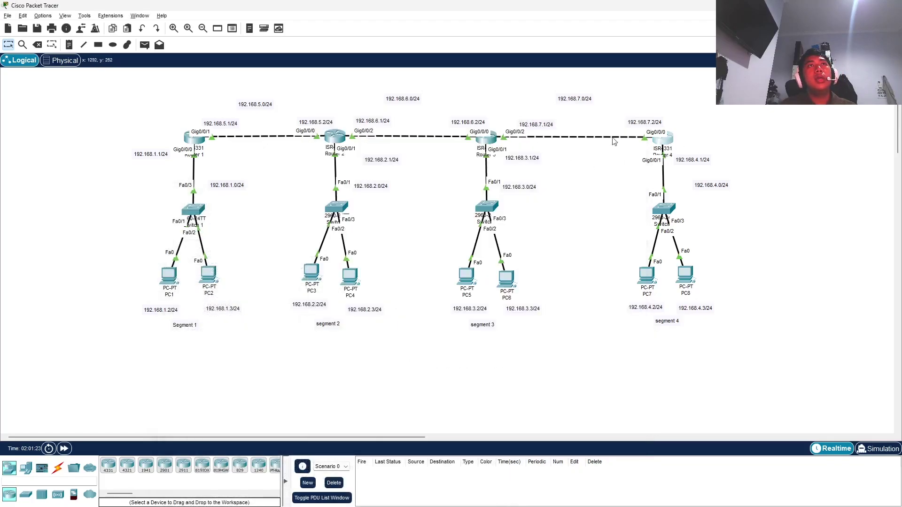
drag(567, 122, 680, 187)
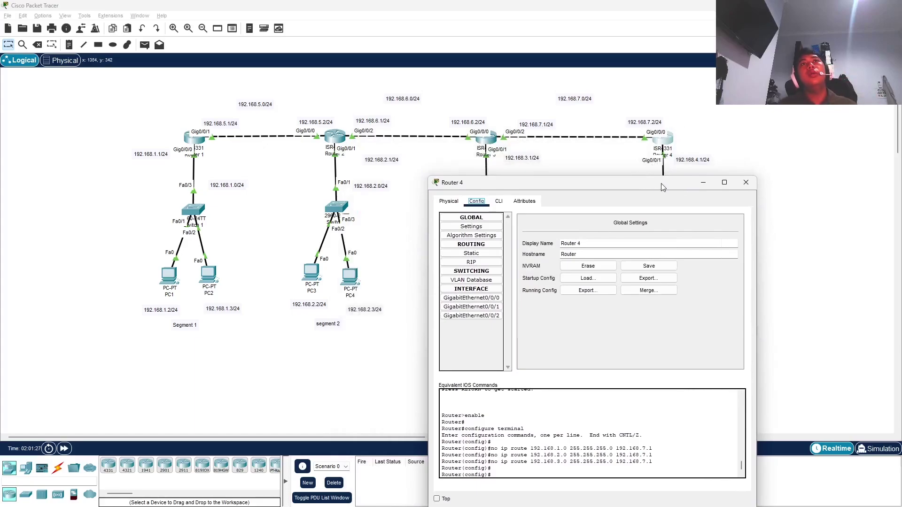
drag(663, 187, 639, 192)
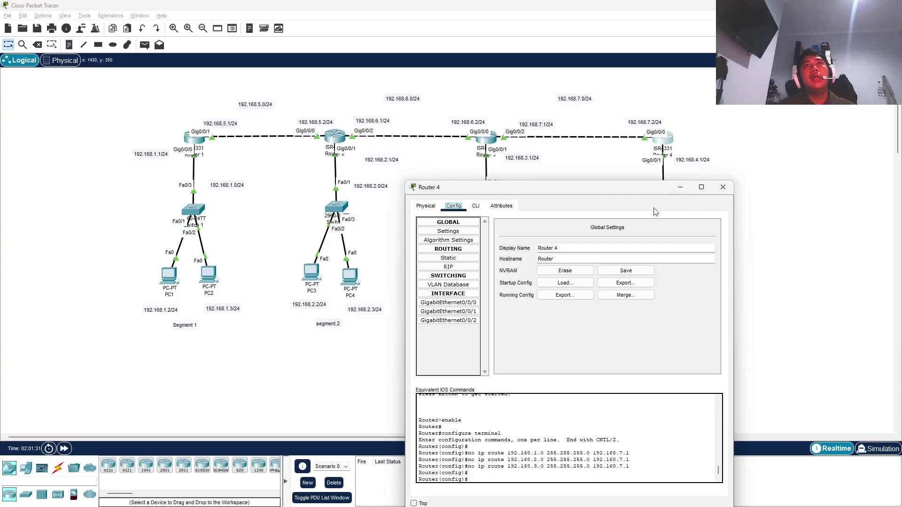
click(458, 268)
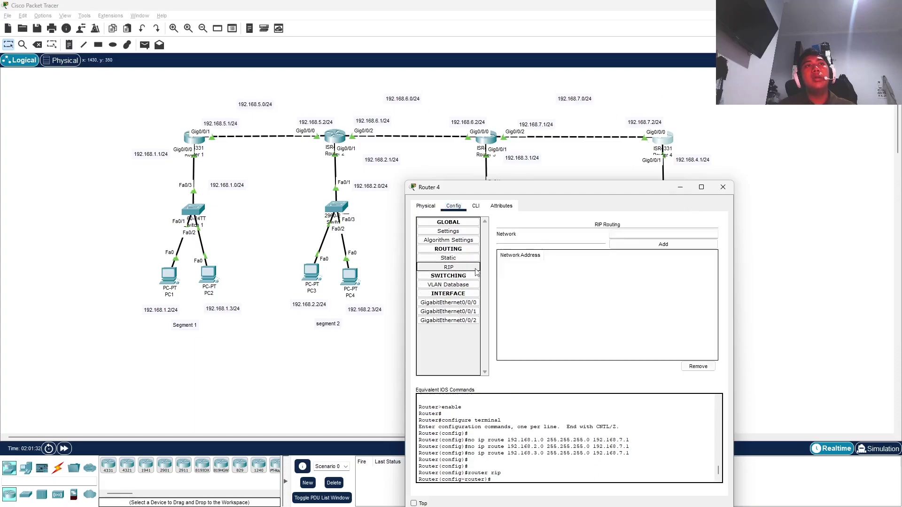
click(632, 234)
text(192.168.7.0)
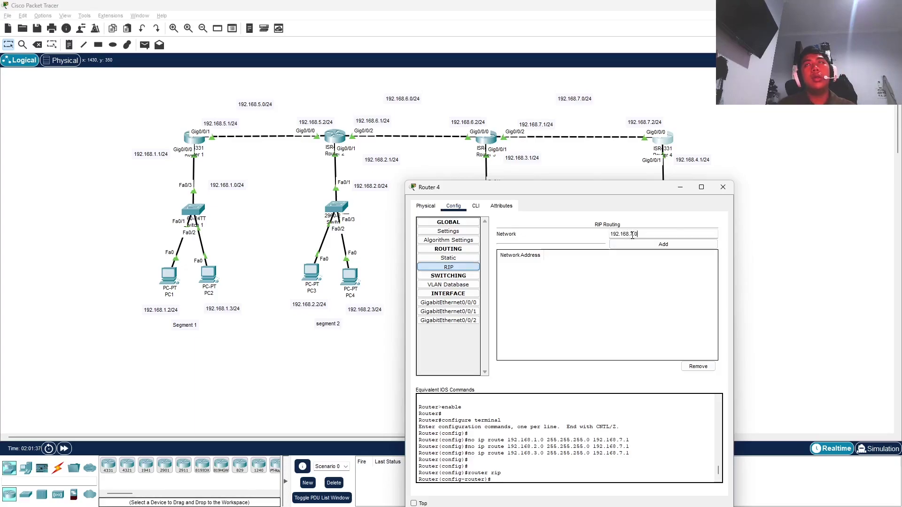
click(647, 247)
Add network 192.168.4.0 to Router 4's RIP routing and close the router's configuration window.
mouse_move(643, 191)
mouse_down()
mouse_move(462, 212)
mouse_move(640, 205)
mouse_up()
click(647, 247)
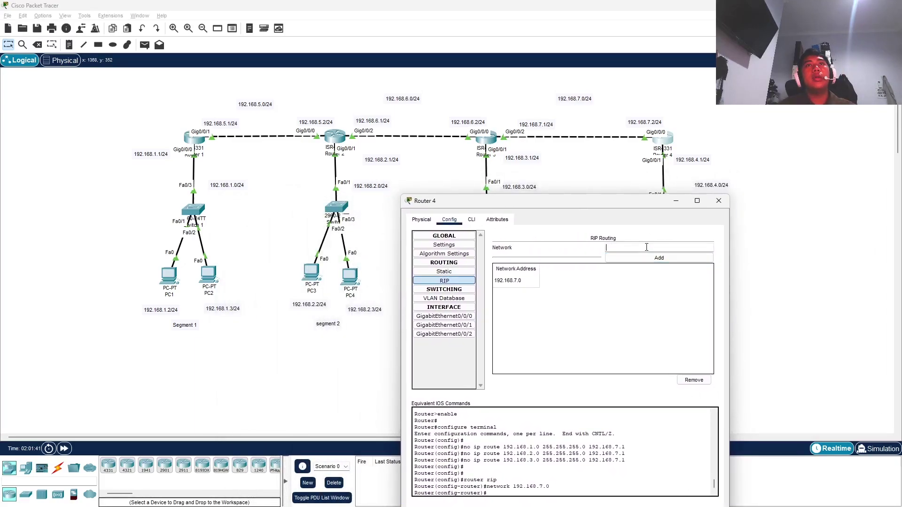
text(192.168.4.0)
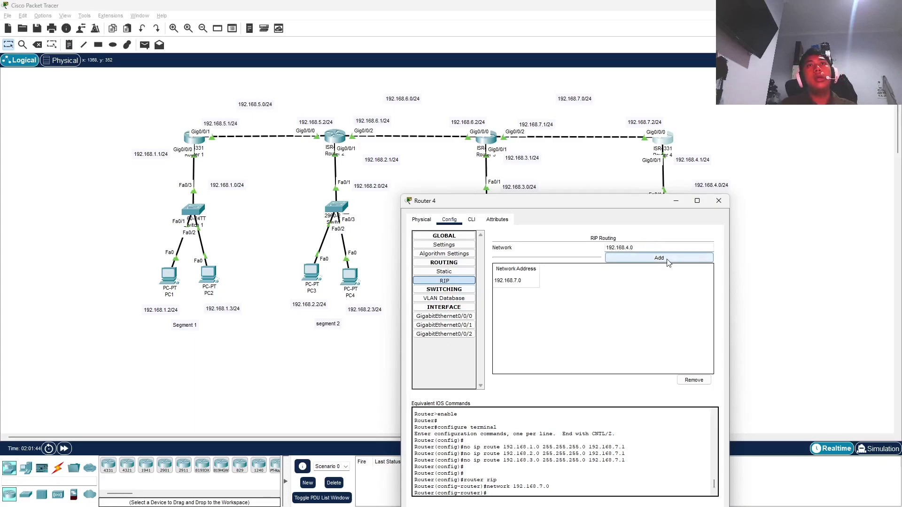
click(668, 259)
drag(600, 206, 579, 219)
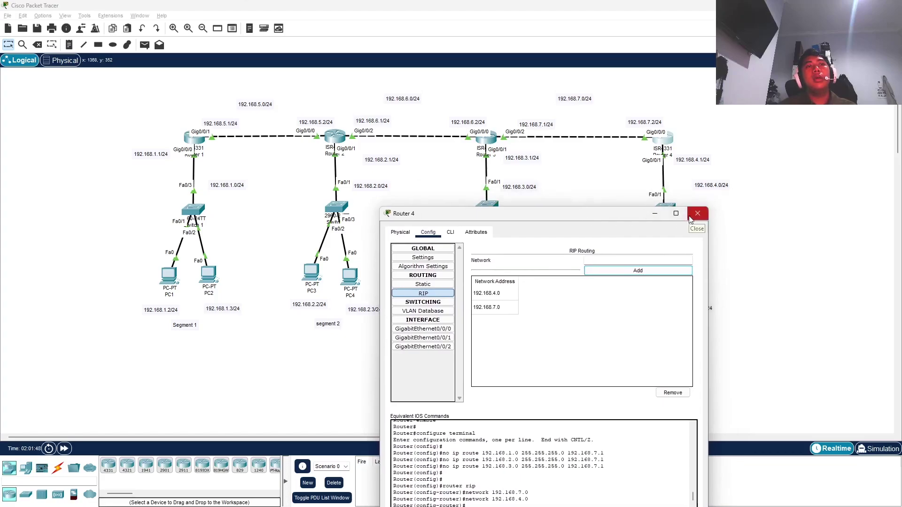
click(697, 214)
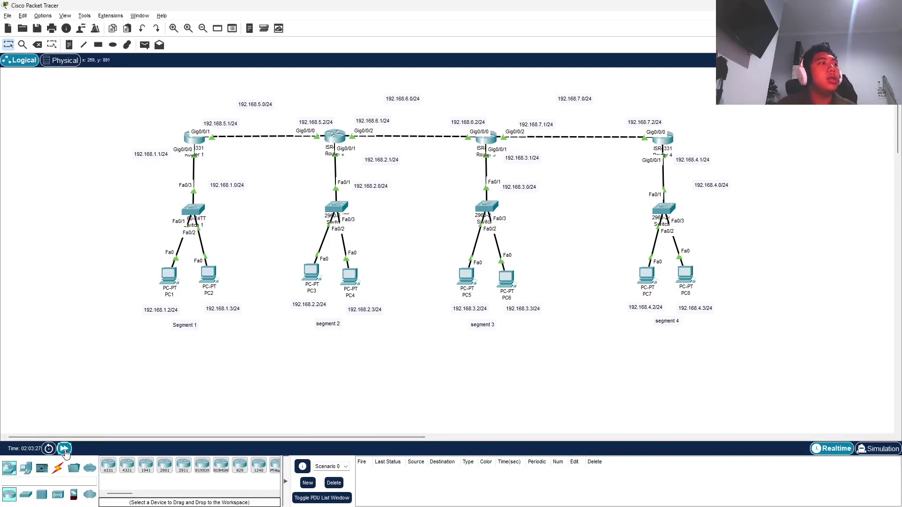
Switch to simulation mode and create a simple PDU from PC5 in segment 3 to PC2 in segment 1.
click(877, 449)
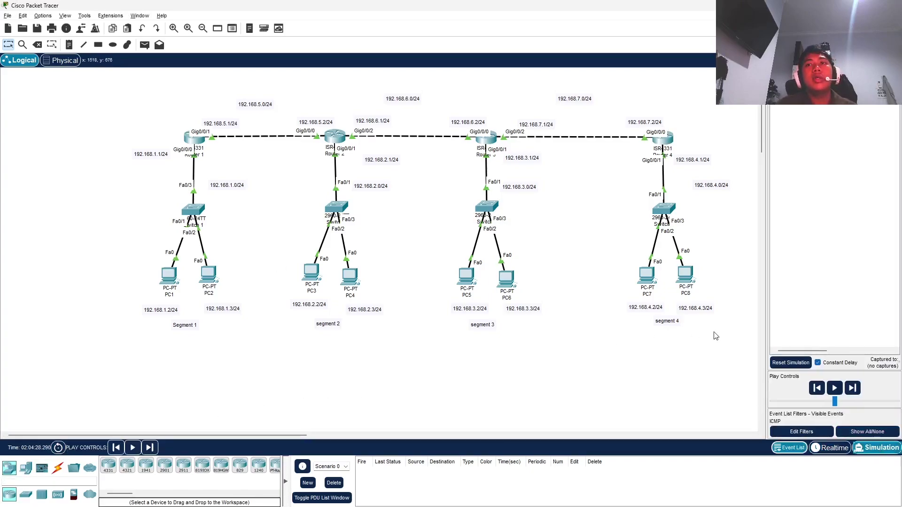
click(144, 46)
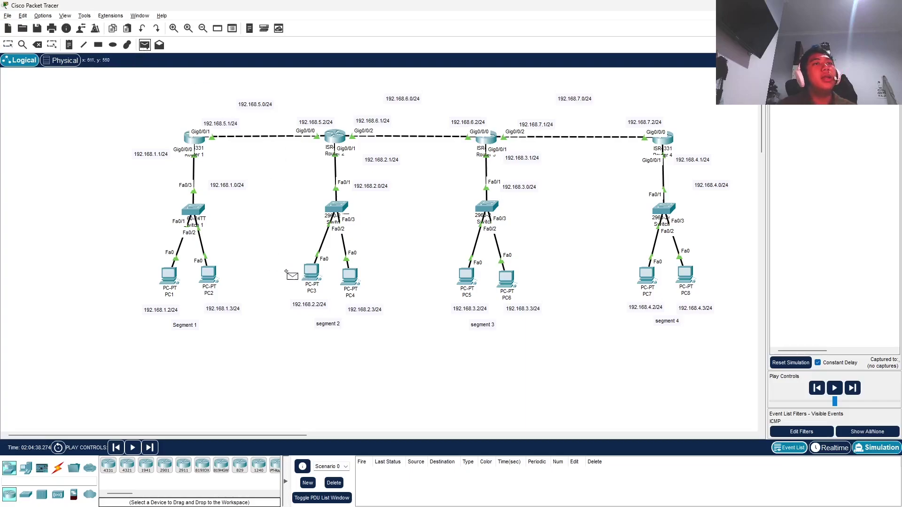
click(466, 278)
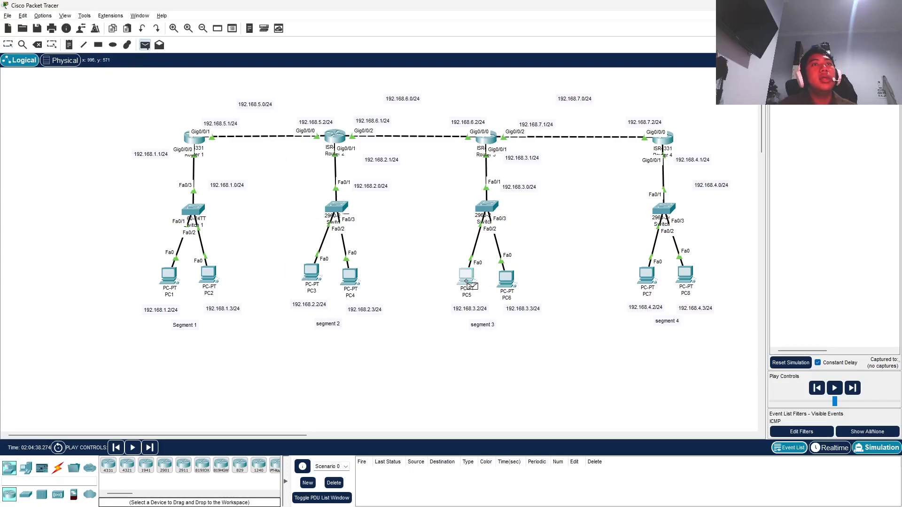
click(210, 277)
Advance the simulation hop by hop to trace the PDU from PC5 to PC2 and back, and reset the simulation.
click(861, 391)
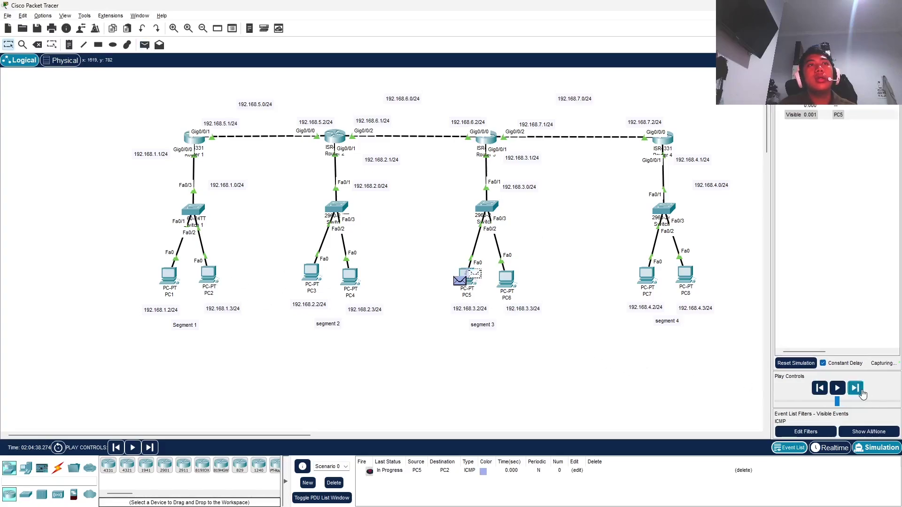
click(862, 392)
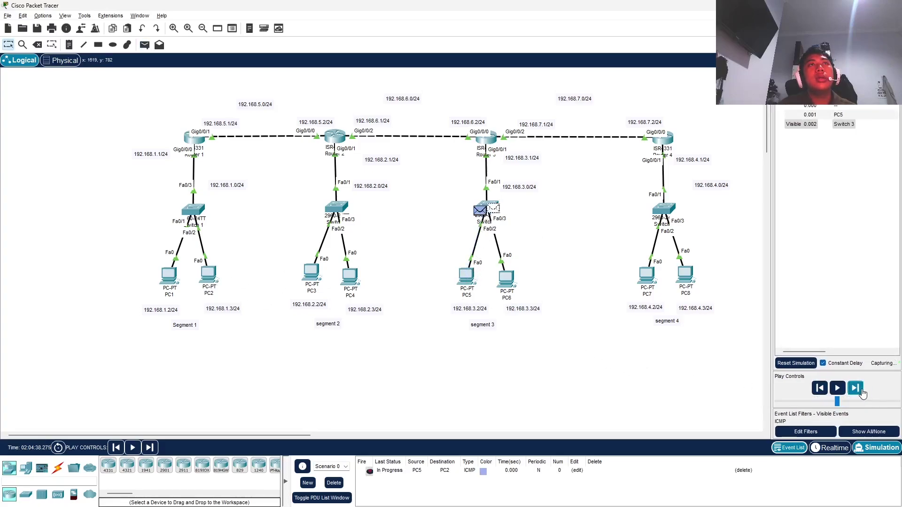
click(863, 392)
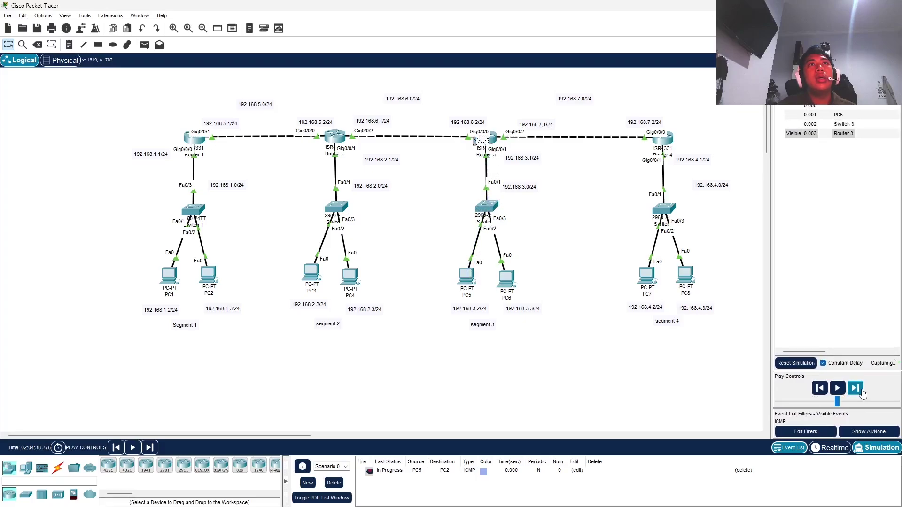
click(863, 392)
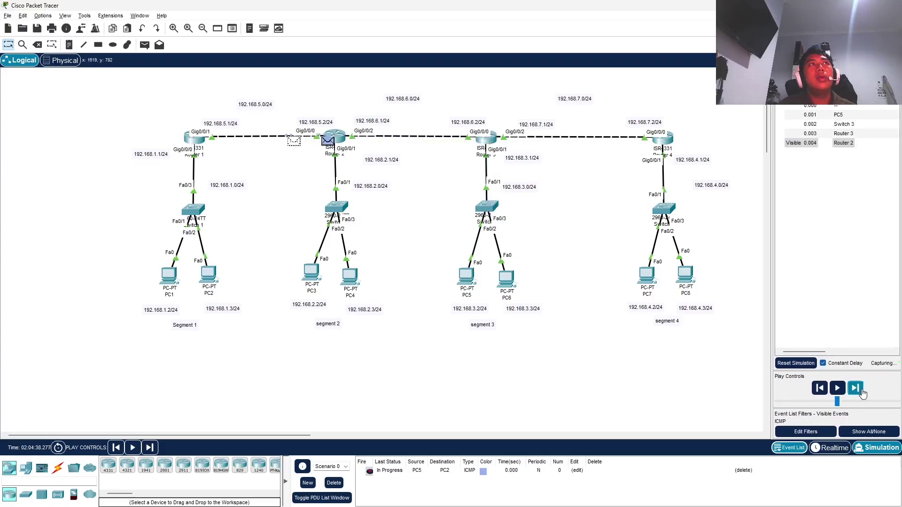
click(862, 392)
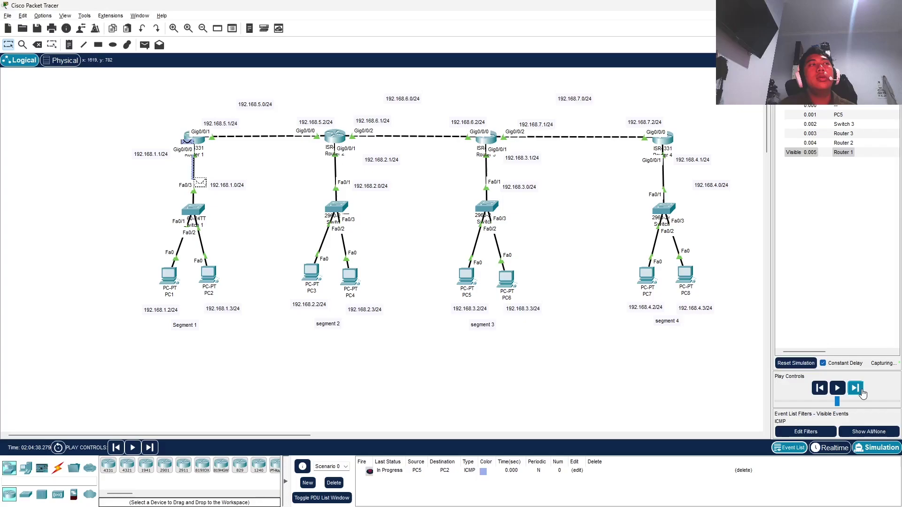
click(863, 392)
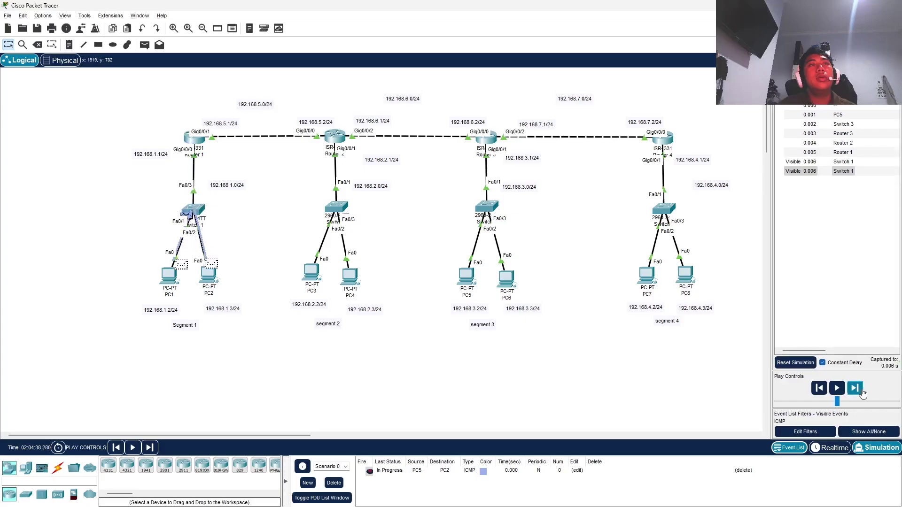
click(863, 392)
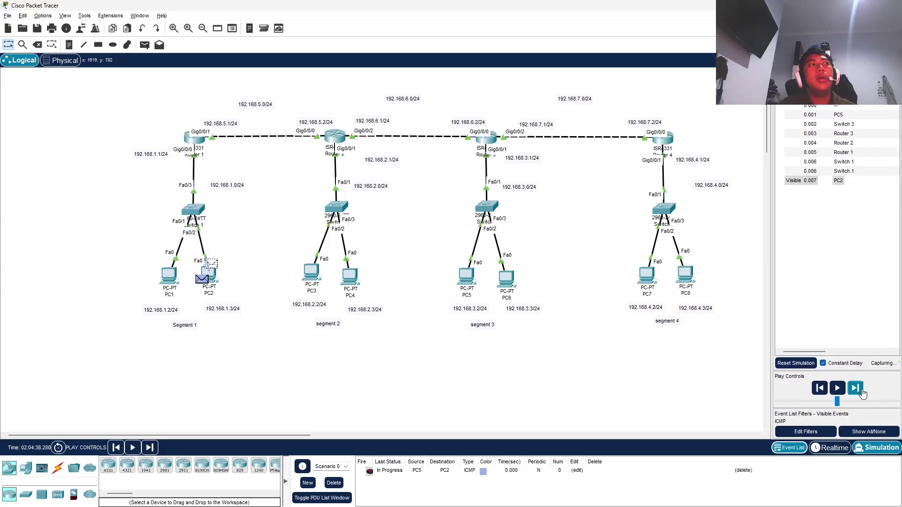
click(863, 392)
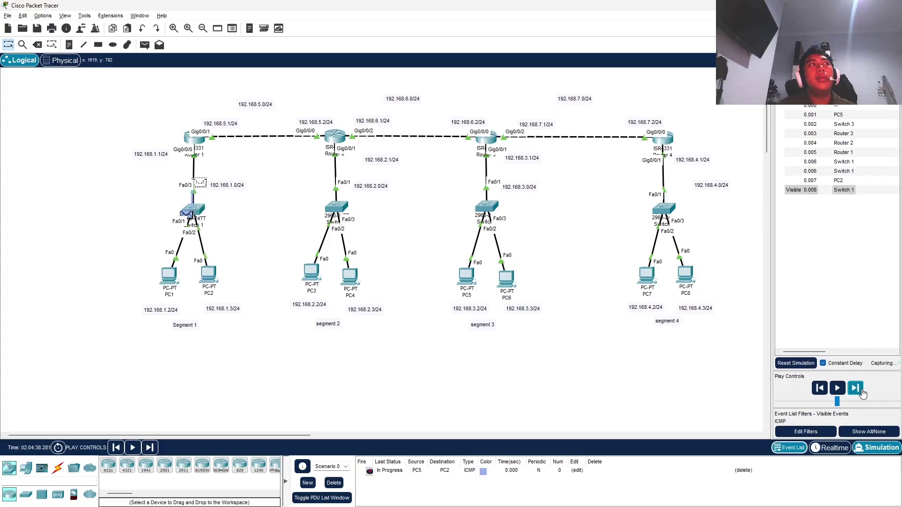
click(863, 392)
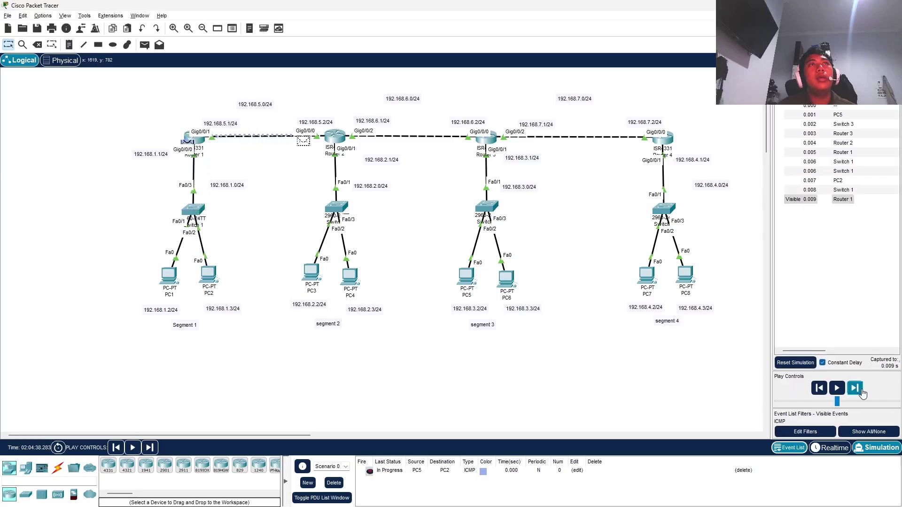
click(856, 388)
click(863, 391)
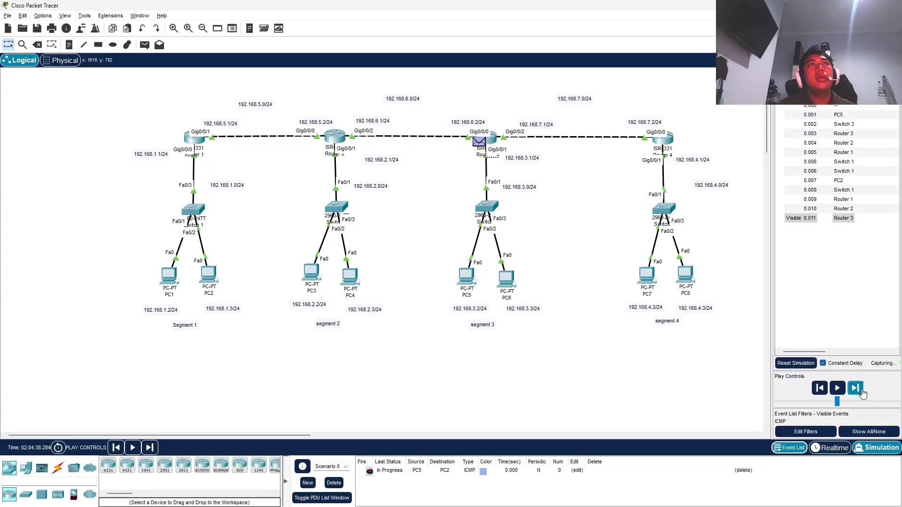
click(863, 392)
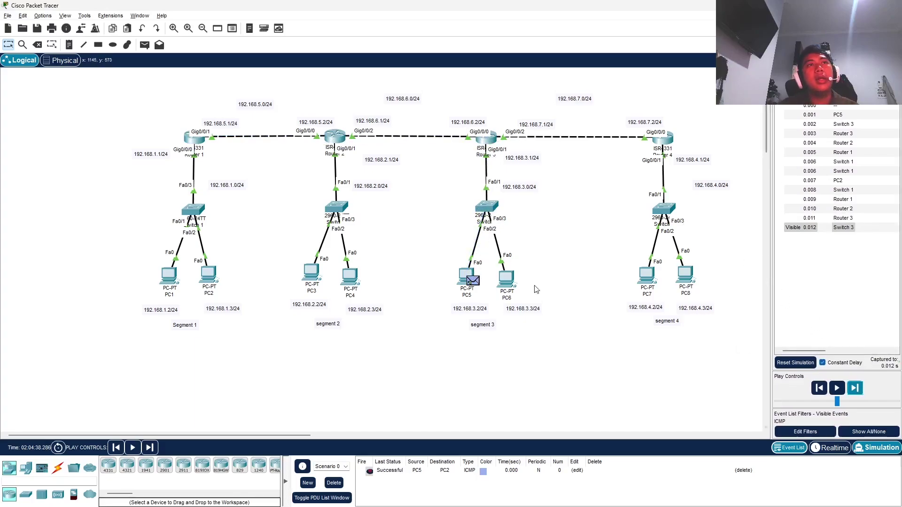
click(807, 364)
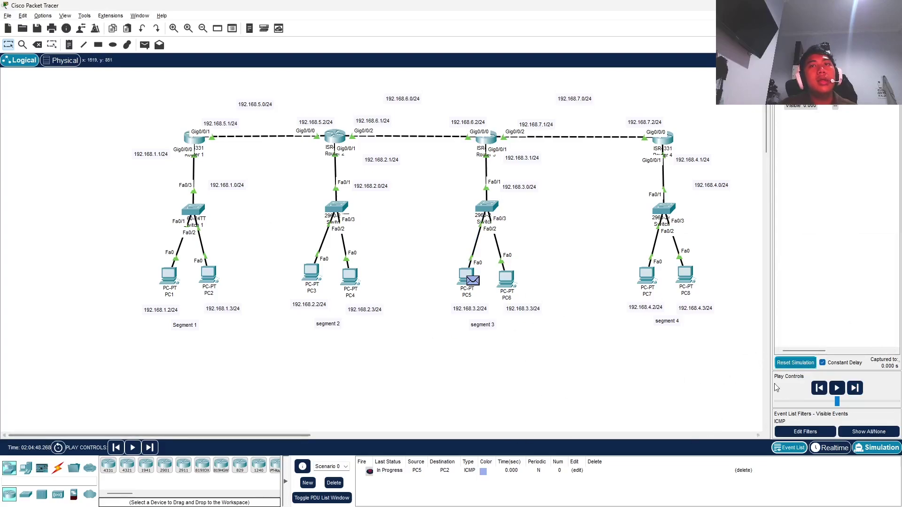
Delete the current PDU scenario and create a simple PDU from PC3 in segment 2 to PC1 in segment 1.
click(334, 483)
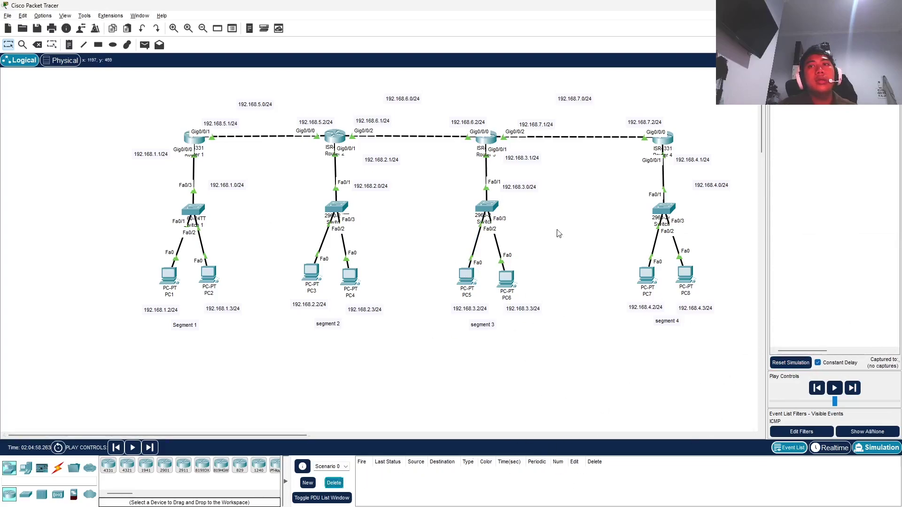
click(146, 47)
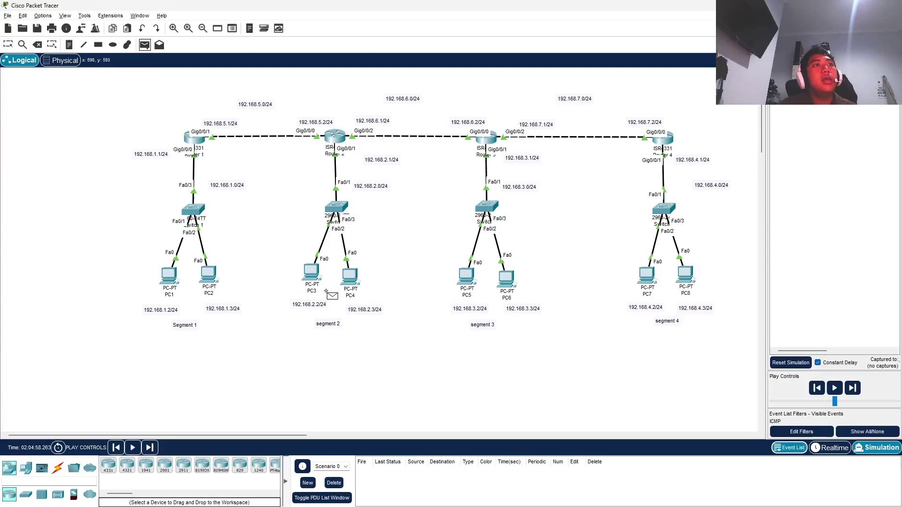
click(311, 271)
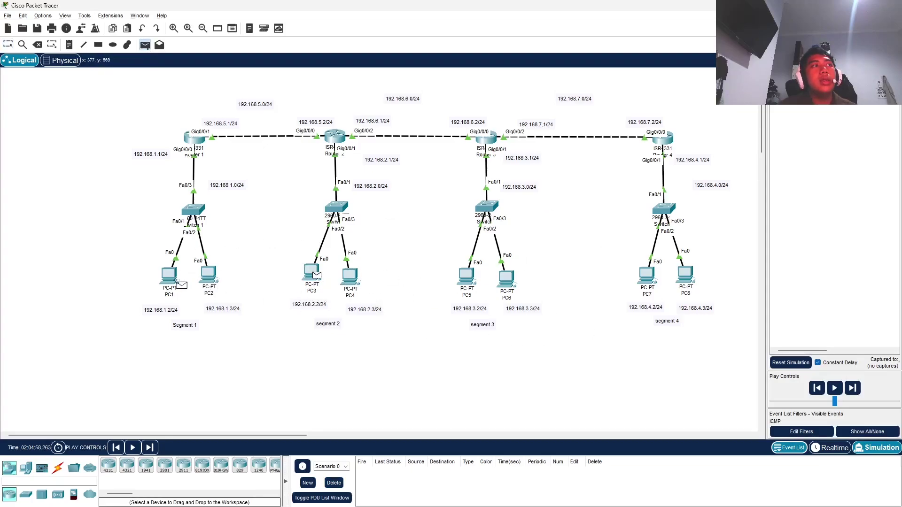
click(169, 275)
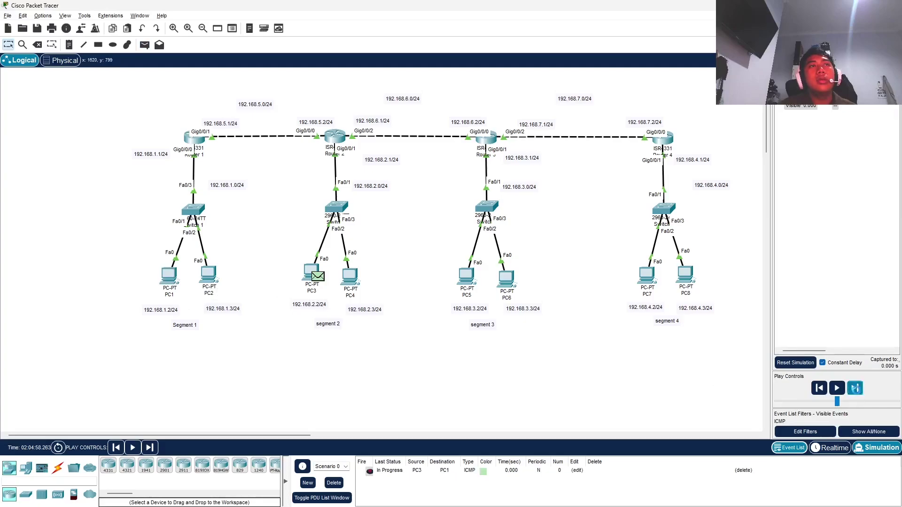
Advance the simulation hop by hop to trace the PDU from PC3 to PC1 and back, and reset the simulation.
click(854, 389)
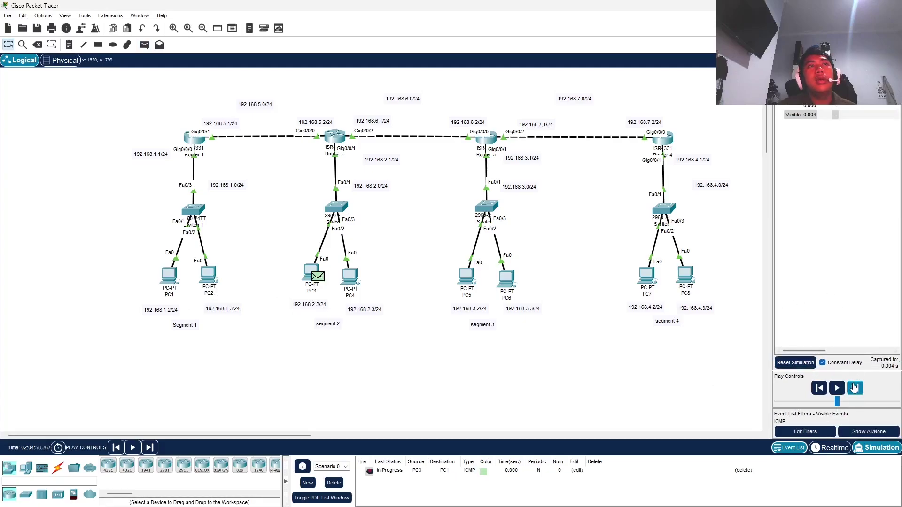
click(854, 388)
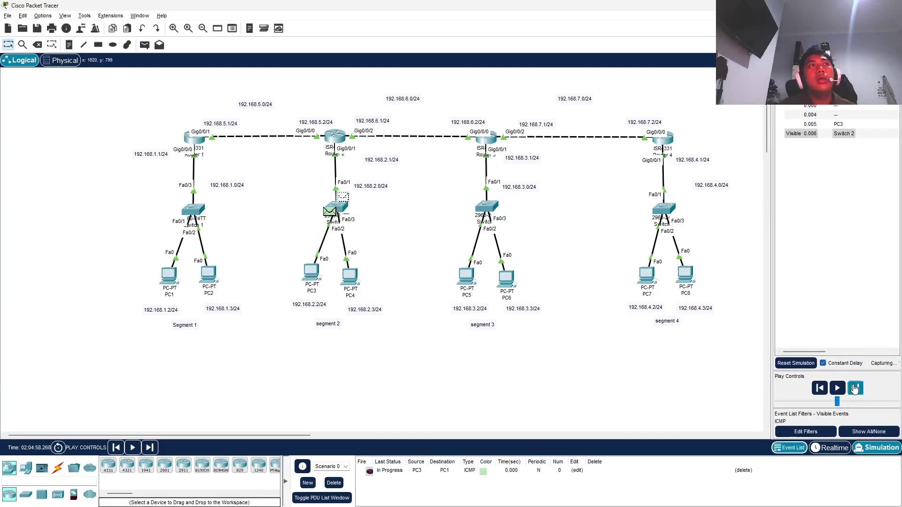
click(855, 388)
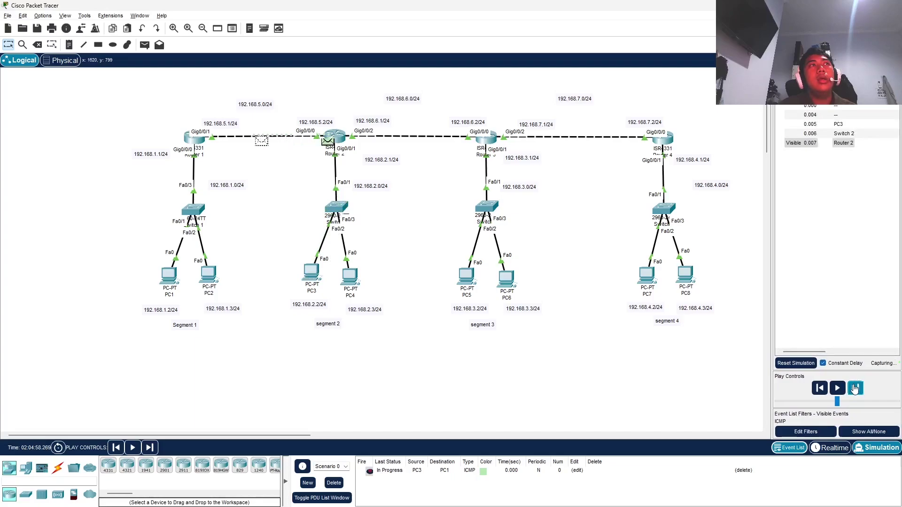
click(855, 388)
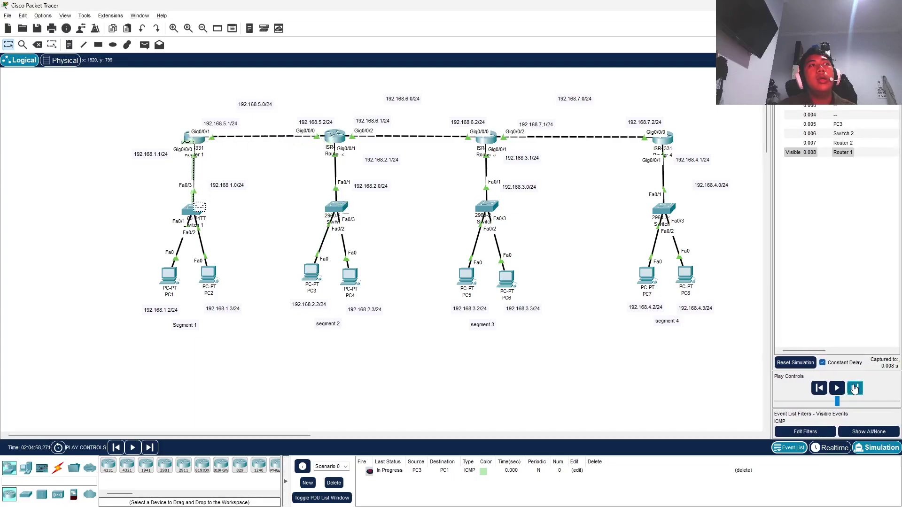
click(855, 388)
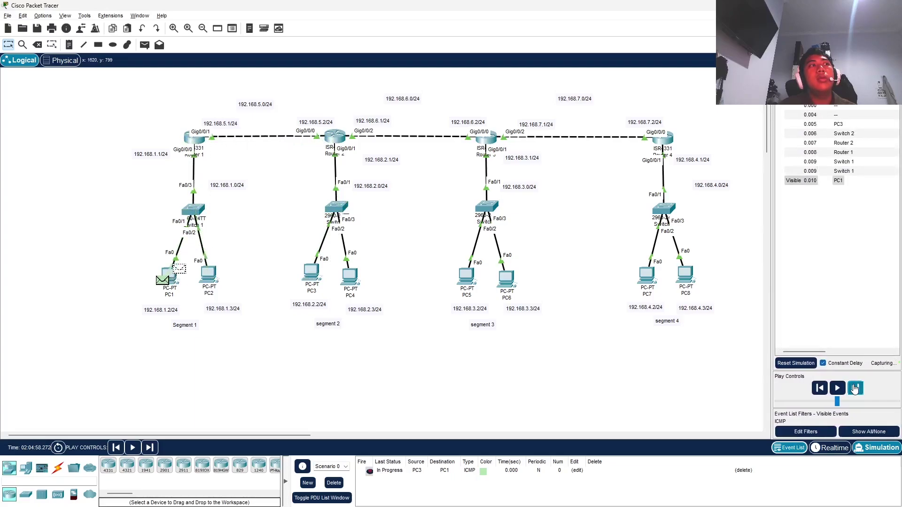
click(855, 388)
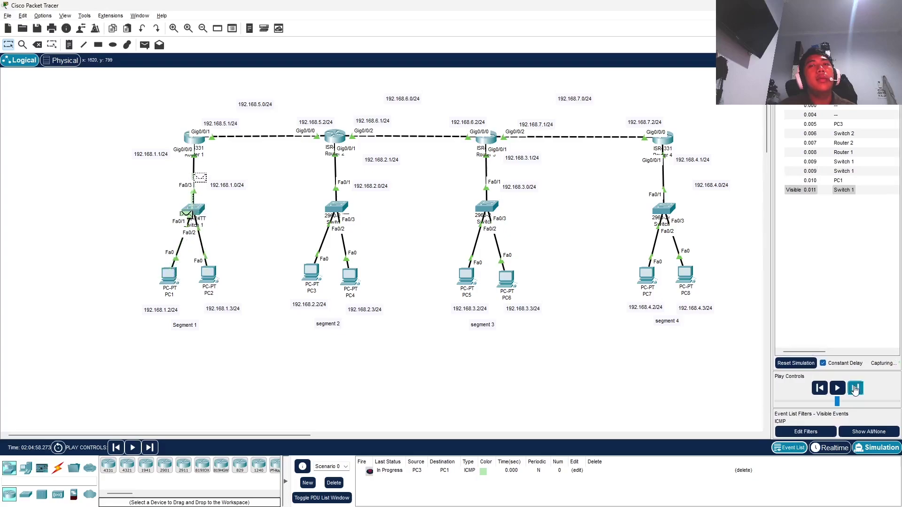
click(855, 388)
click(855, 388)
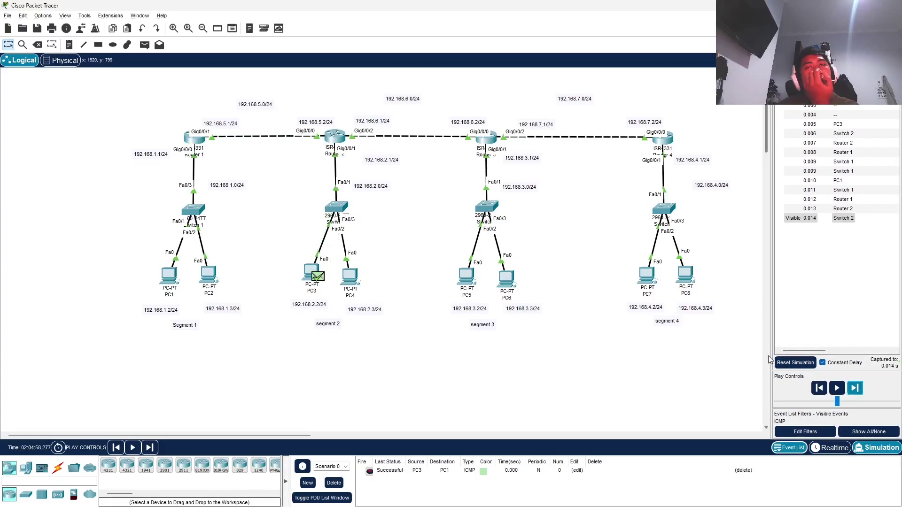
click(794, 363)
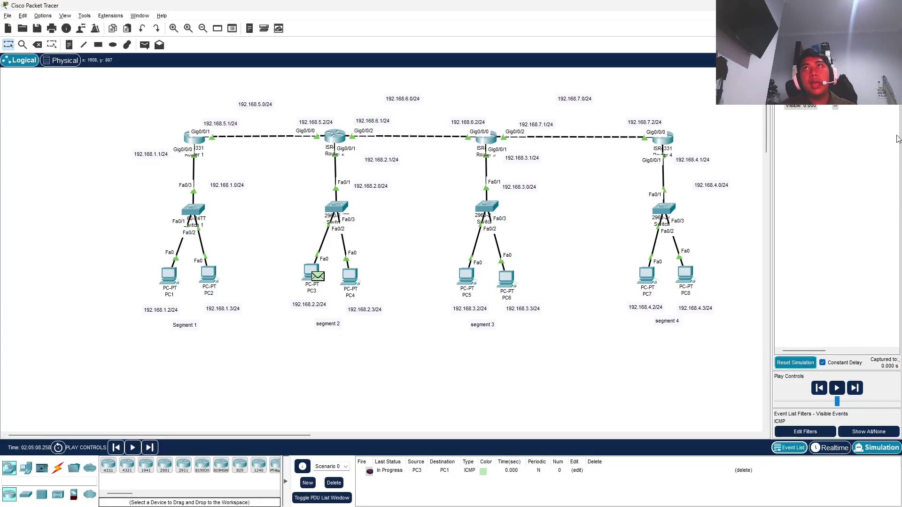
Return to realtime mode, ping 192.168.1.2 from PC6's Command Prompt, and close PC6's window.
click(832, 448)
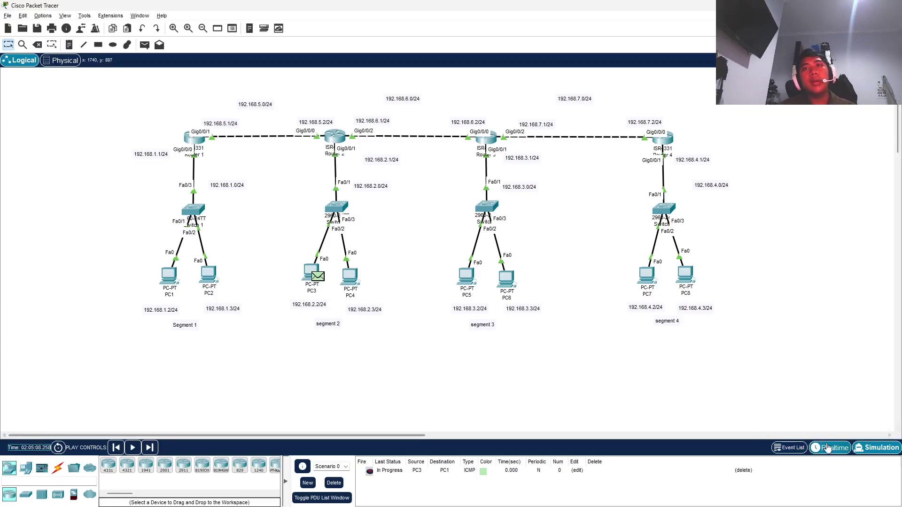
click(506, 281)
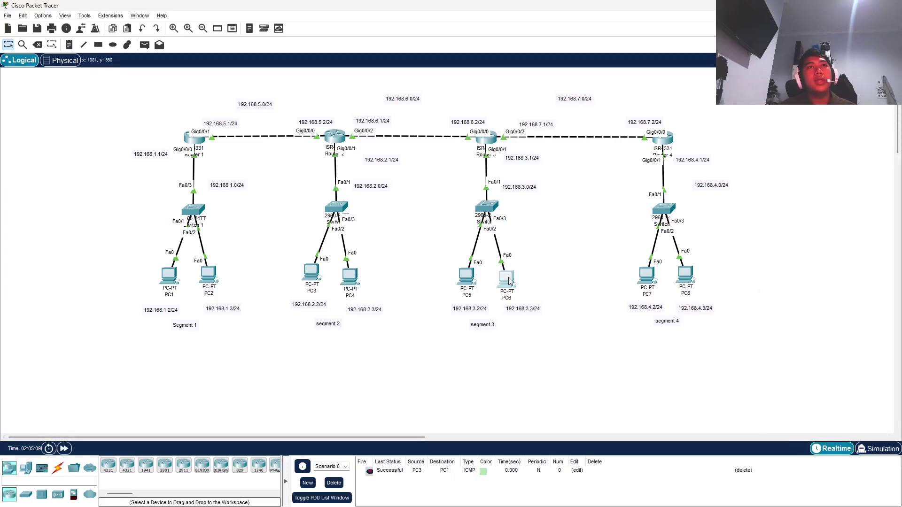
click(526, 181)
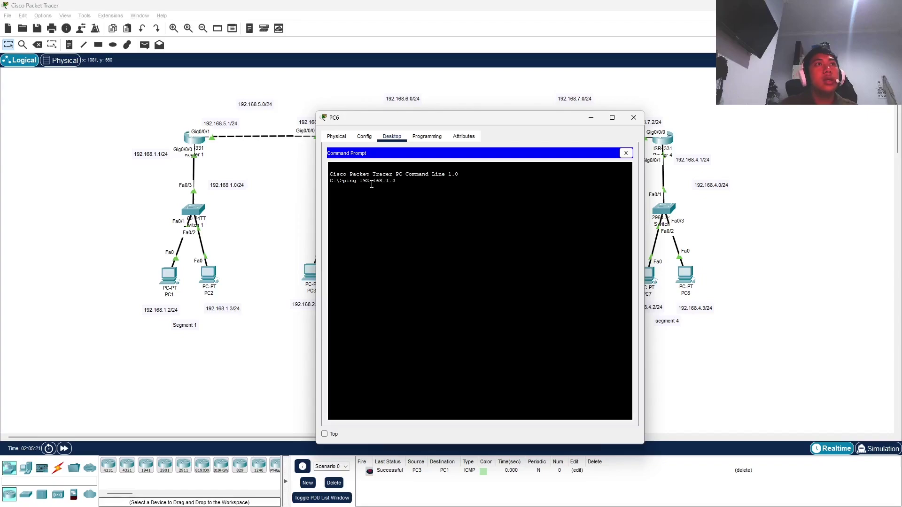
key(Return)
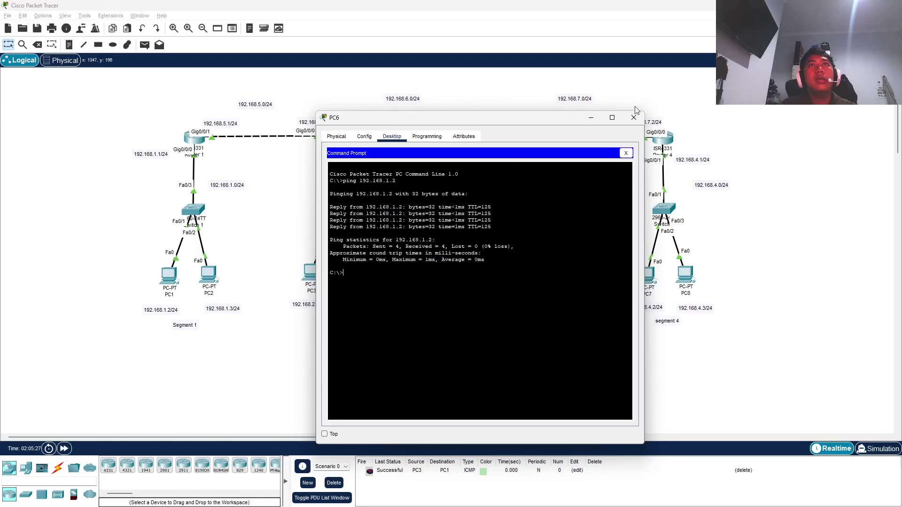
click(627, 154)
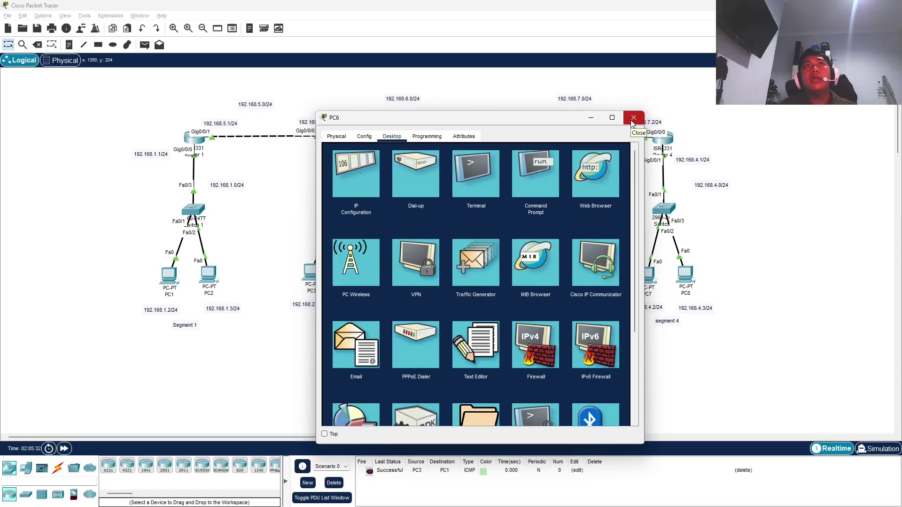
click(632, 122)
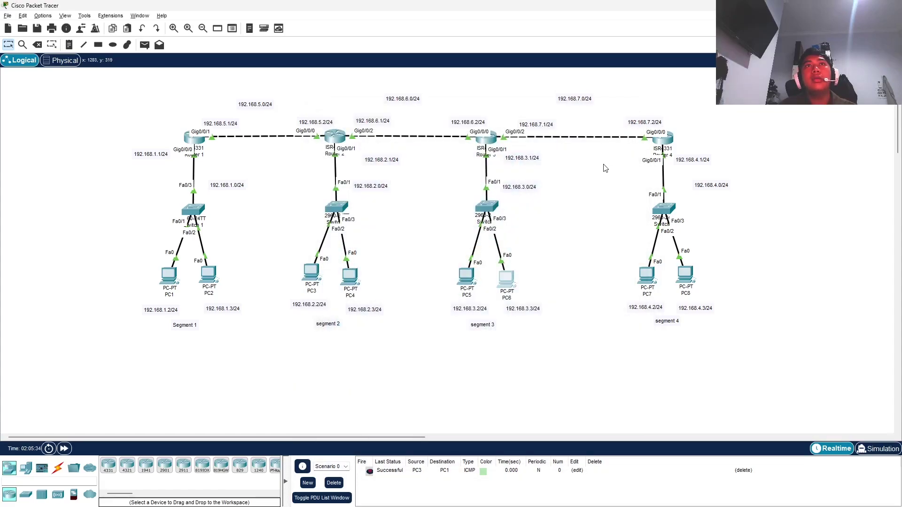